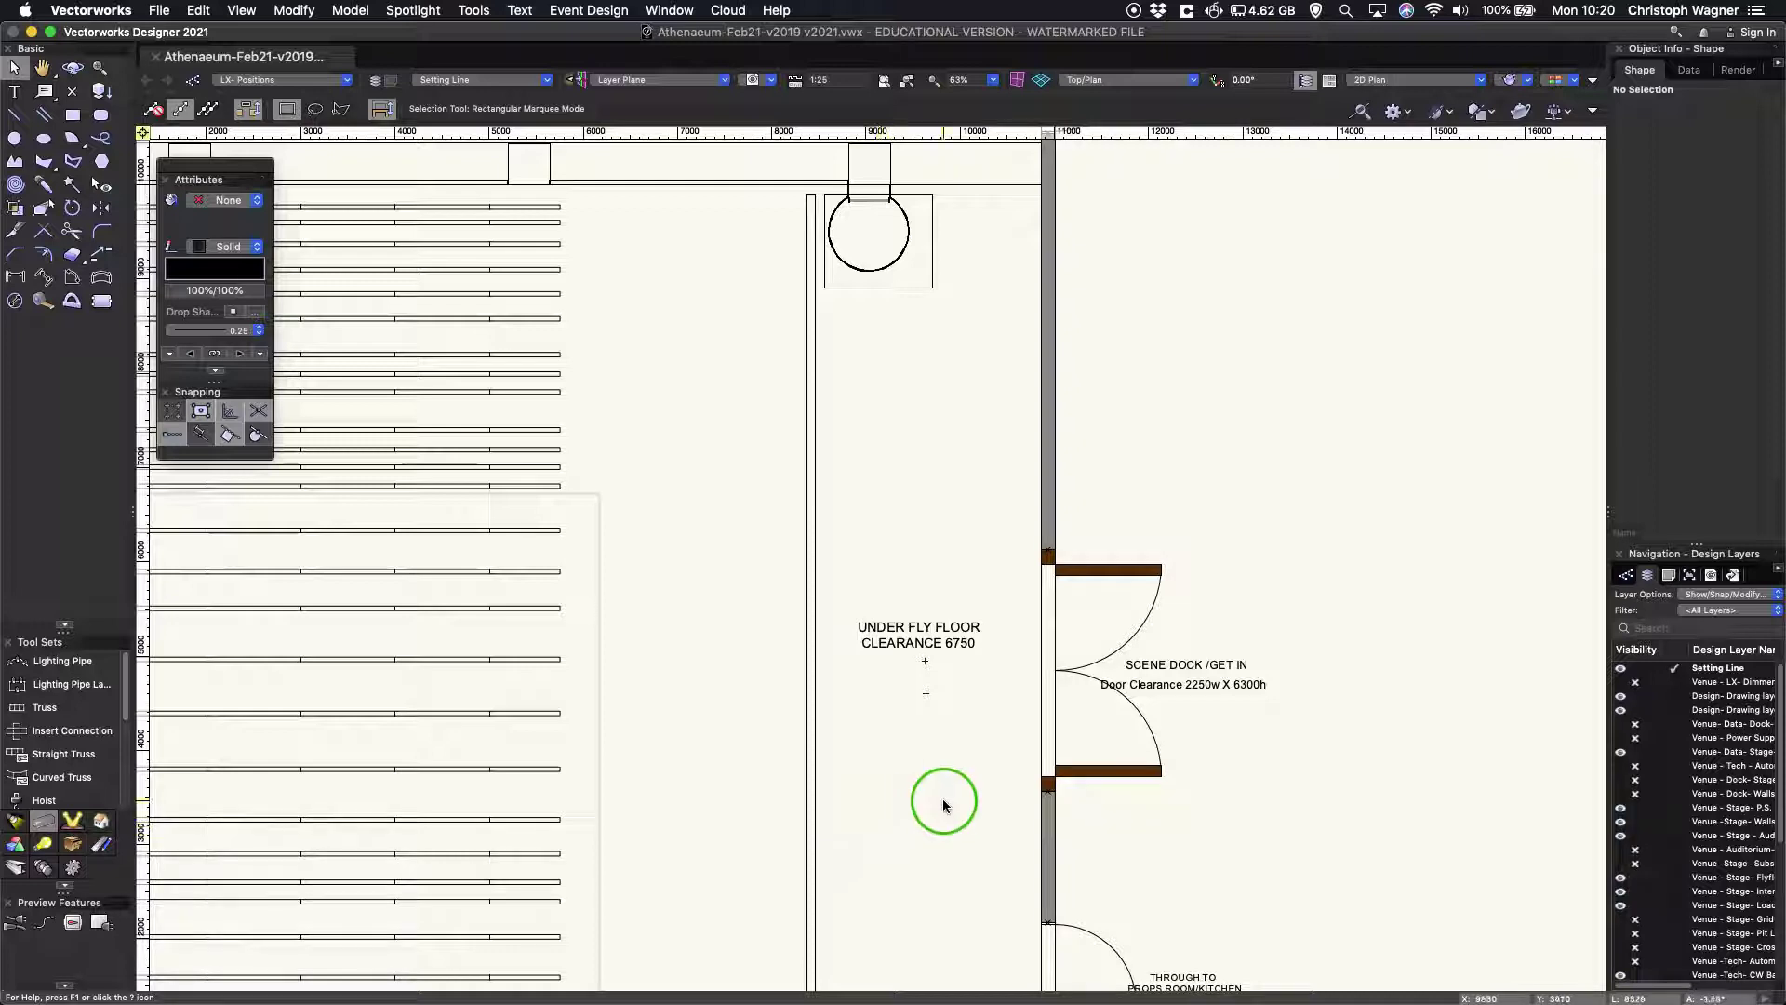
Zoom and pan the plan to frame the stage-left area beside the Prompt Desk and props room doorway
scroll(976, 735, "down", 3)
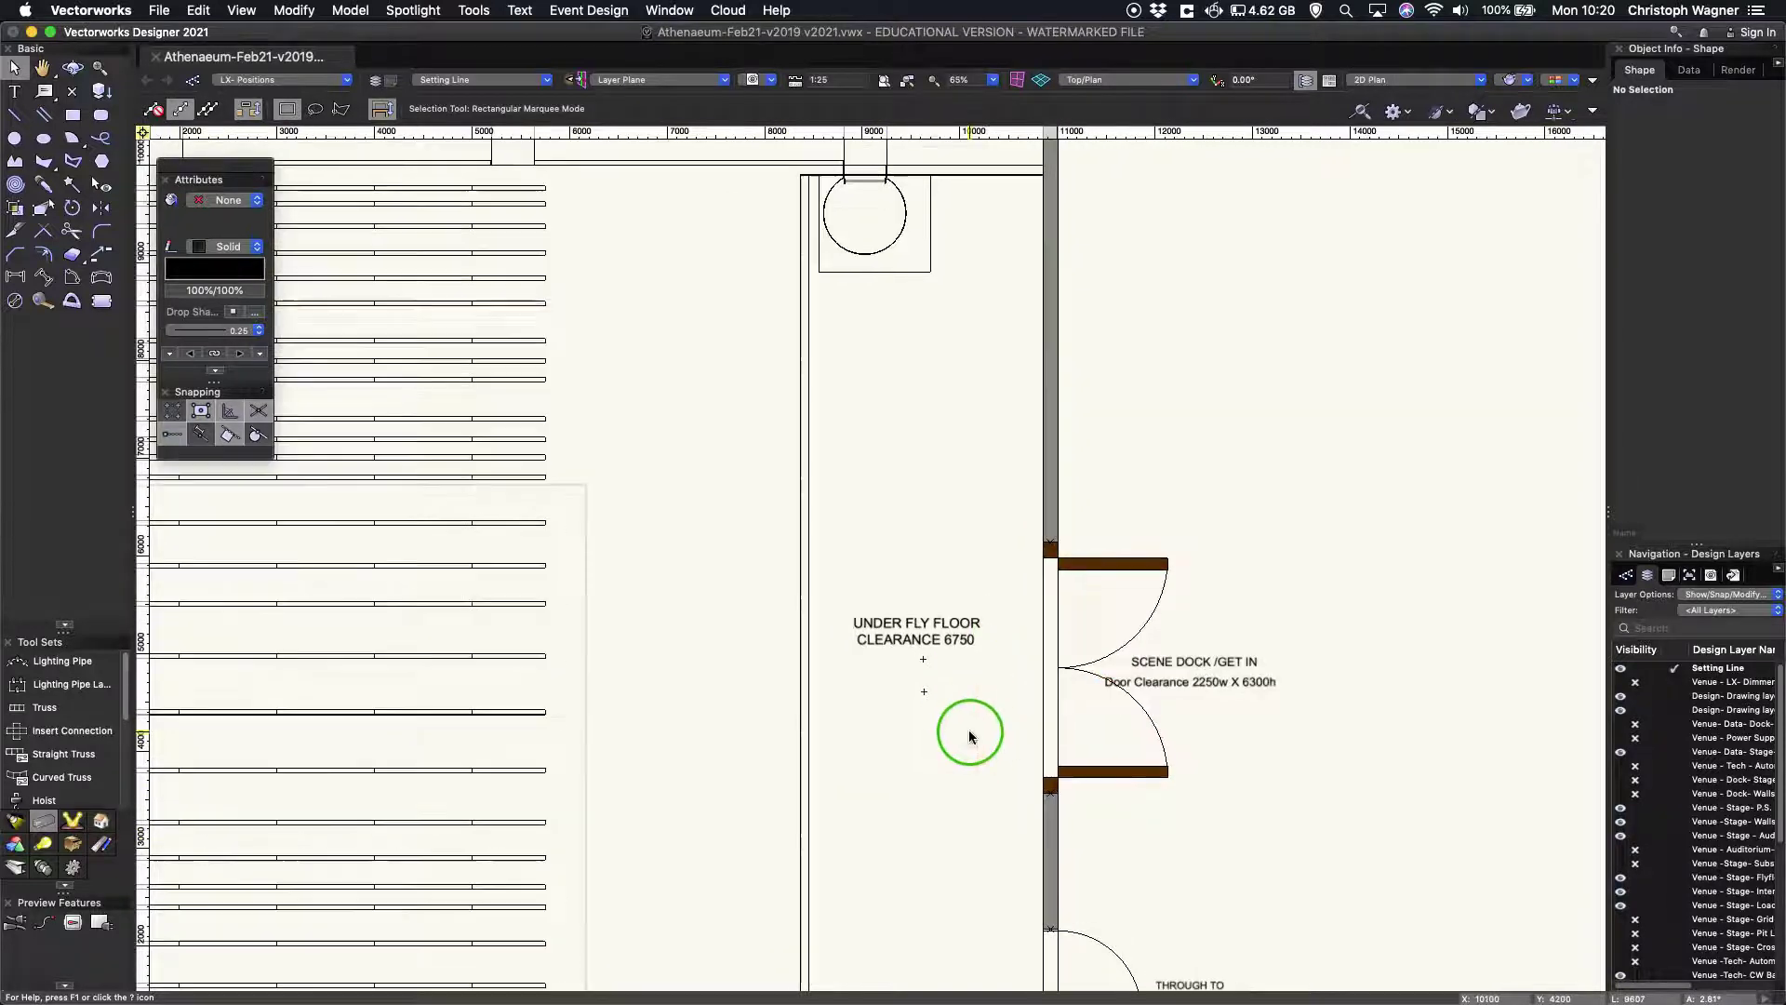
middle_click(984, 723)
mouse_move(984, 722)
middle_mouse_down()
mouse_move(1264, 546)
mouse_move(1276, 556)
middle_mouse_up()
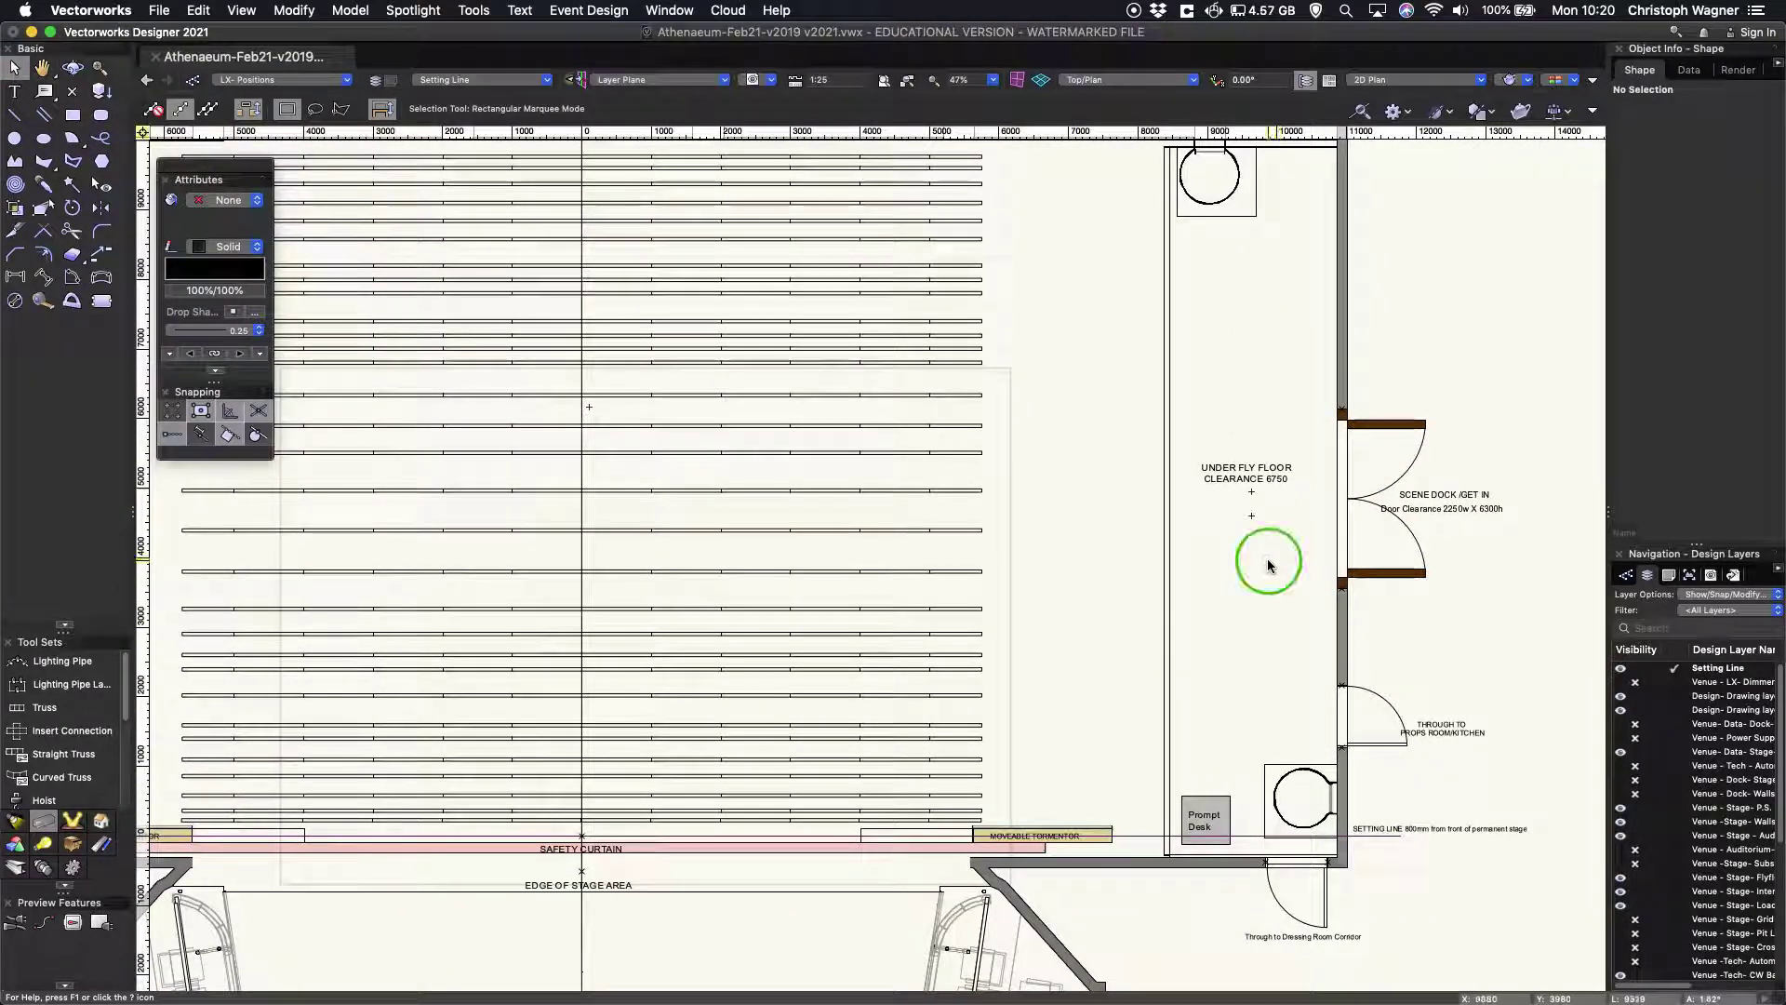
scroll(1297, 556, "up", 1)
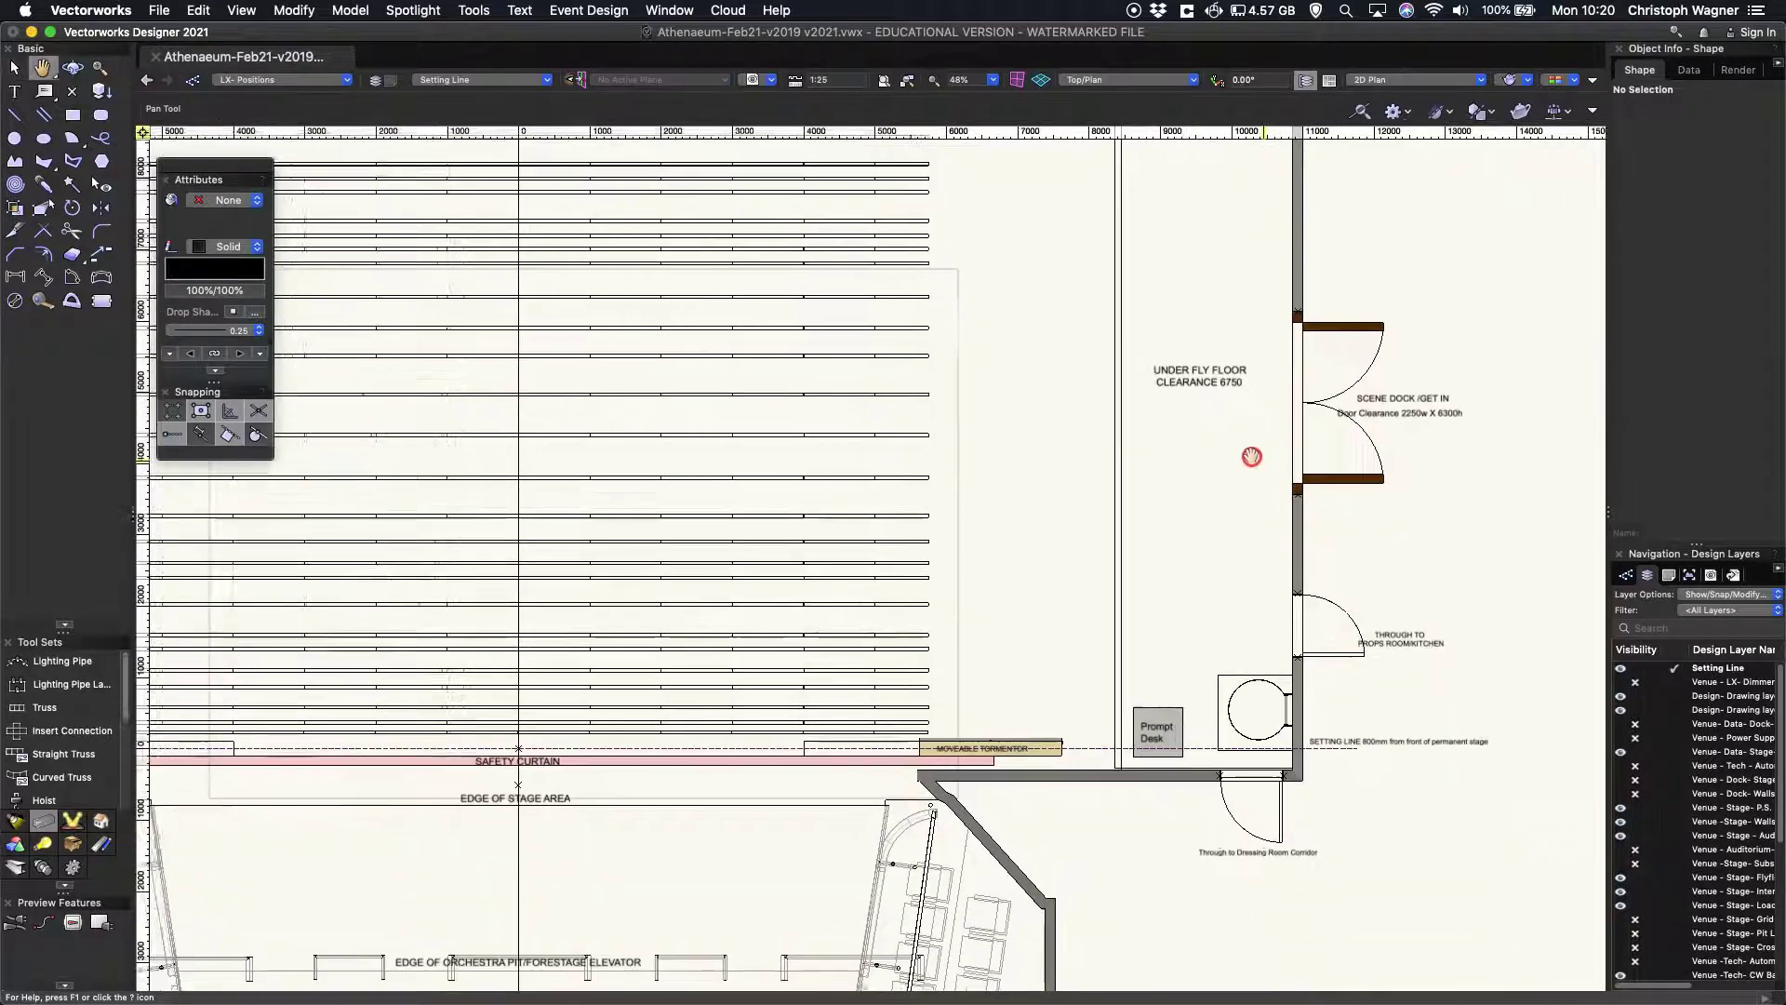
scroll(1109, 604, "up", 10)
scroll(1109, 605, "down", 4)
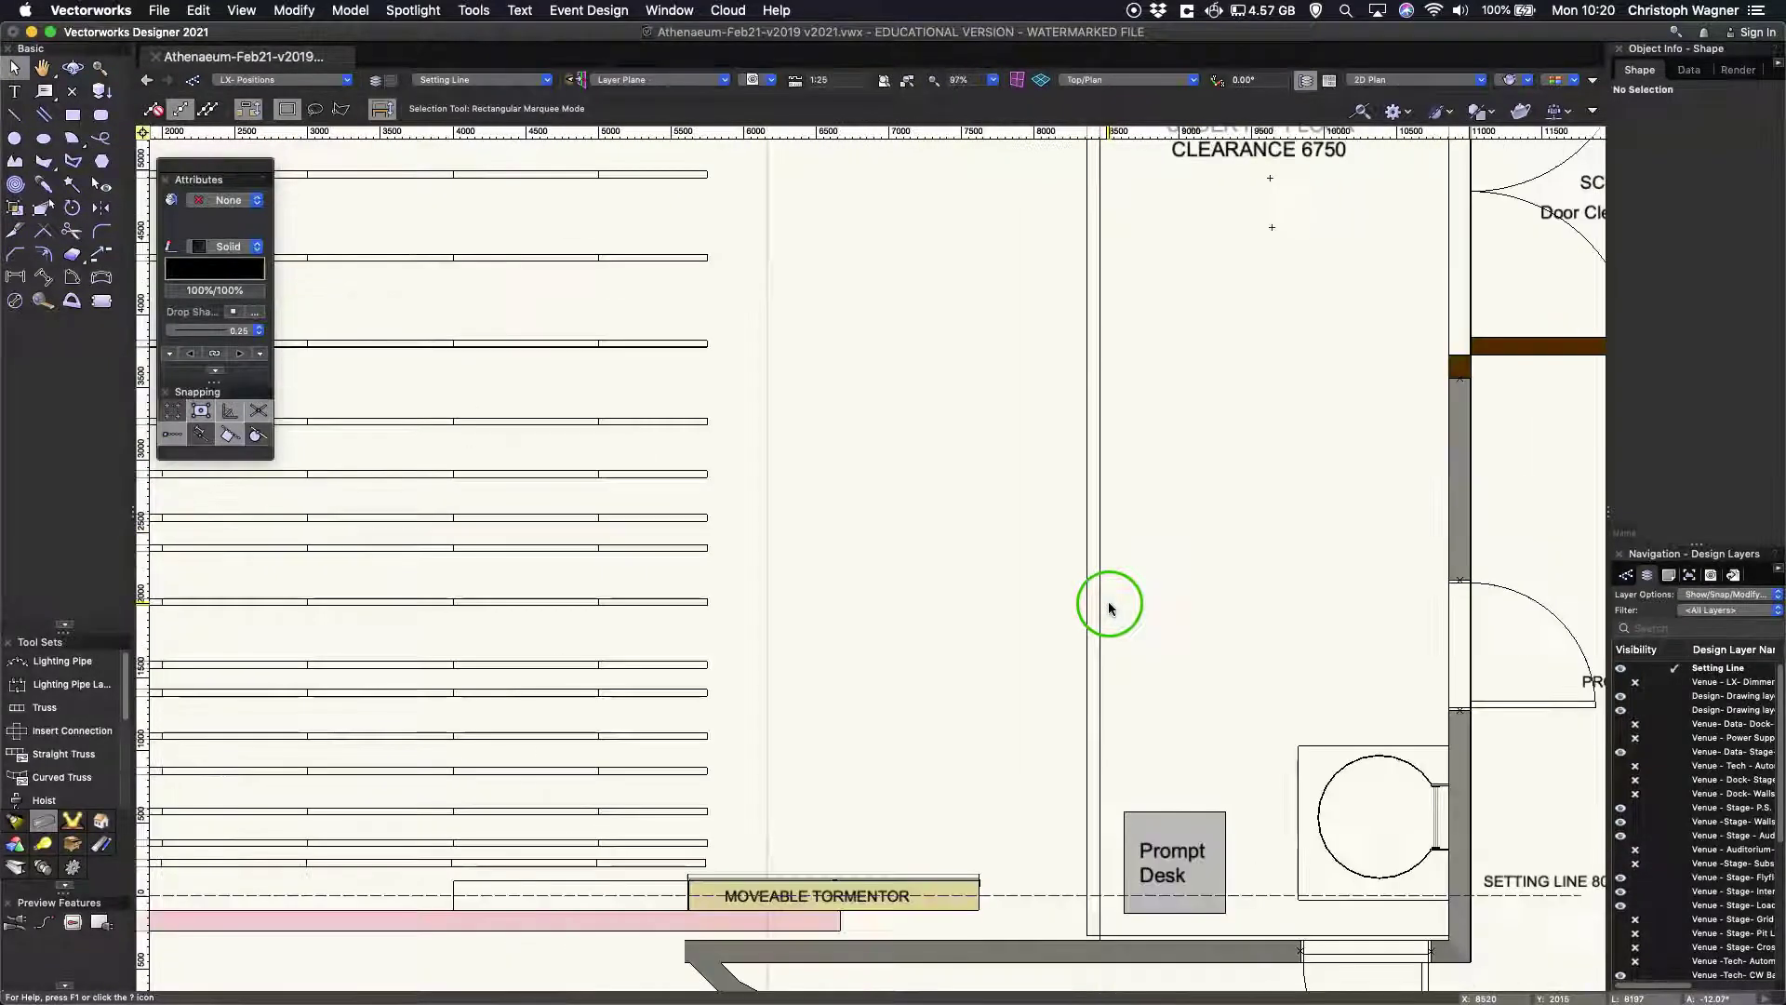
scroll(1227, 590, "down", 1)
middle_click_drag(1220, 583, 1069, 586)
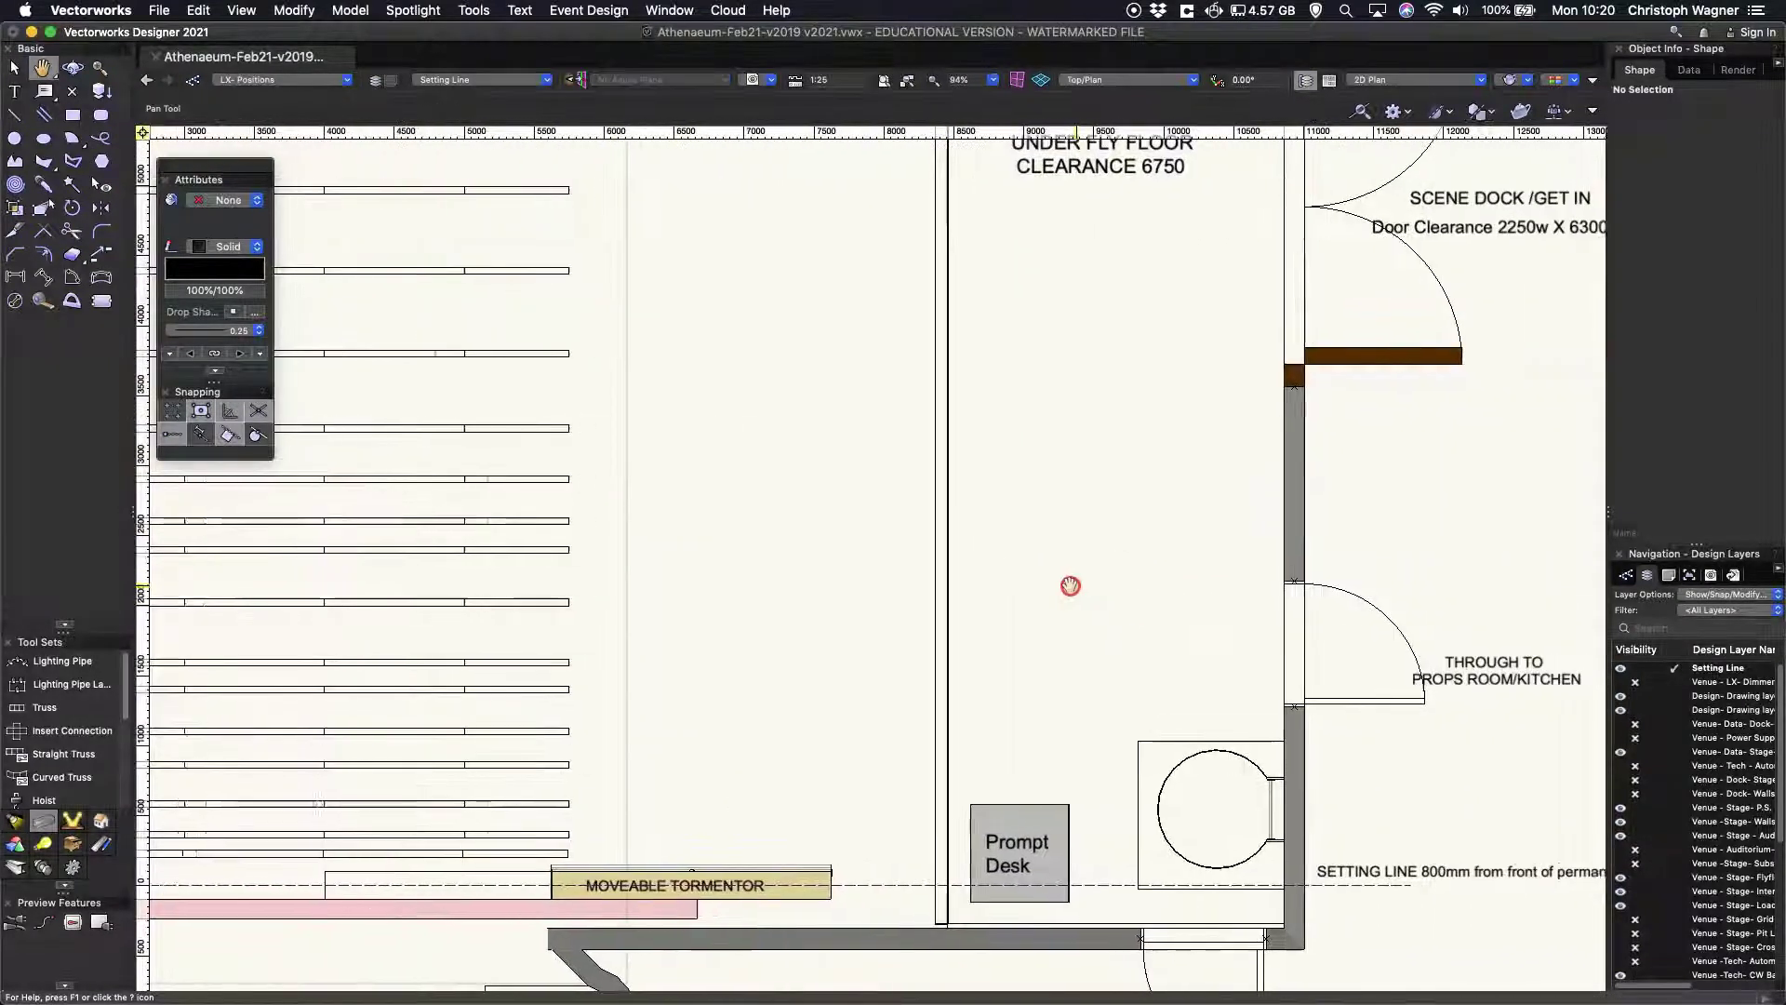
scroll(1068, 586, "down", 1)
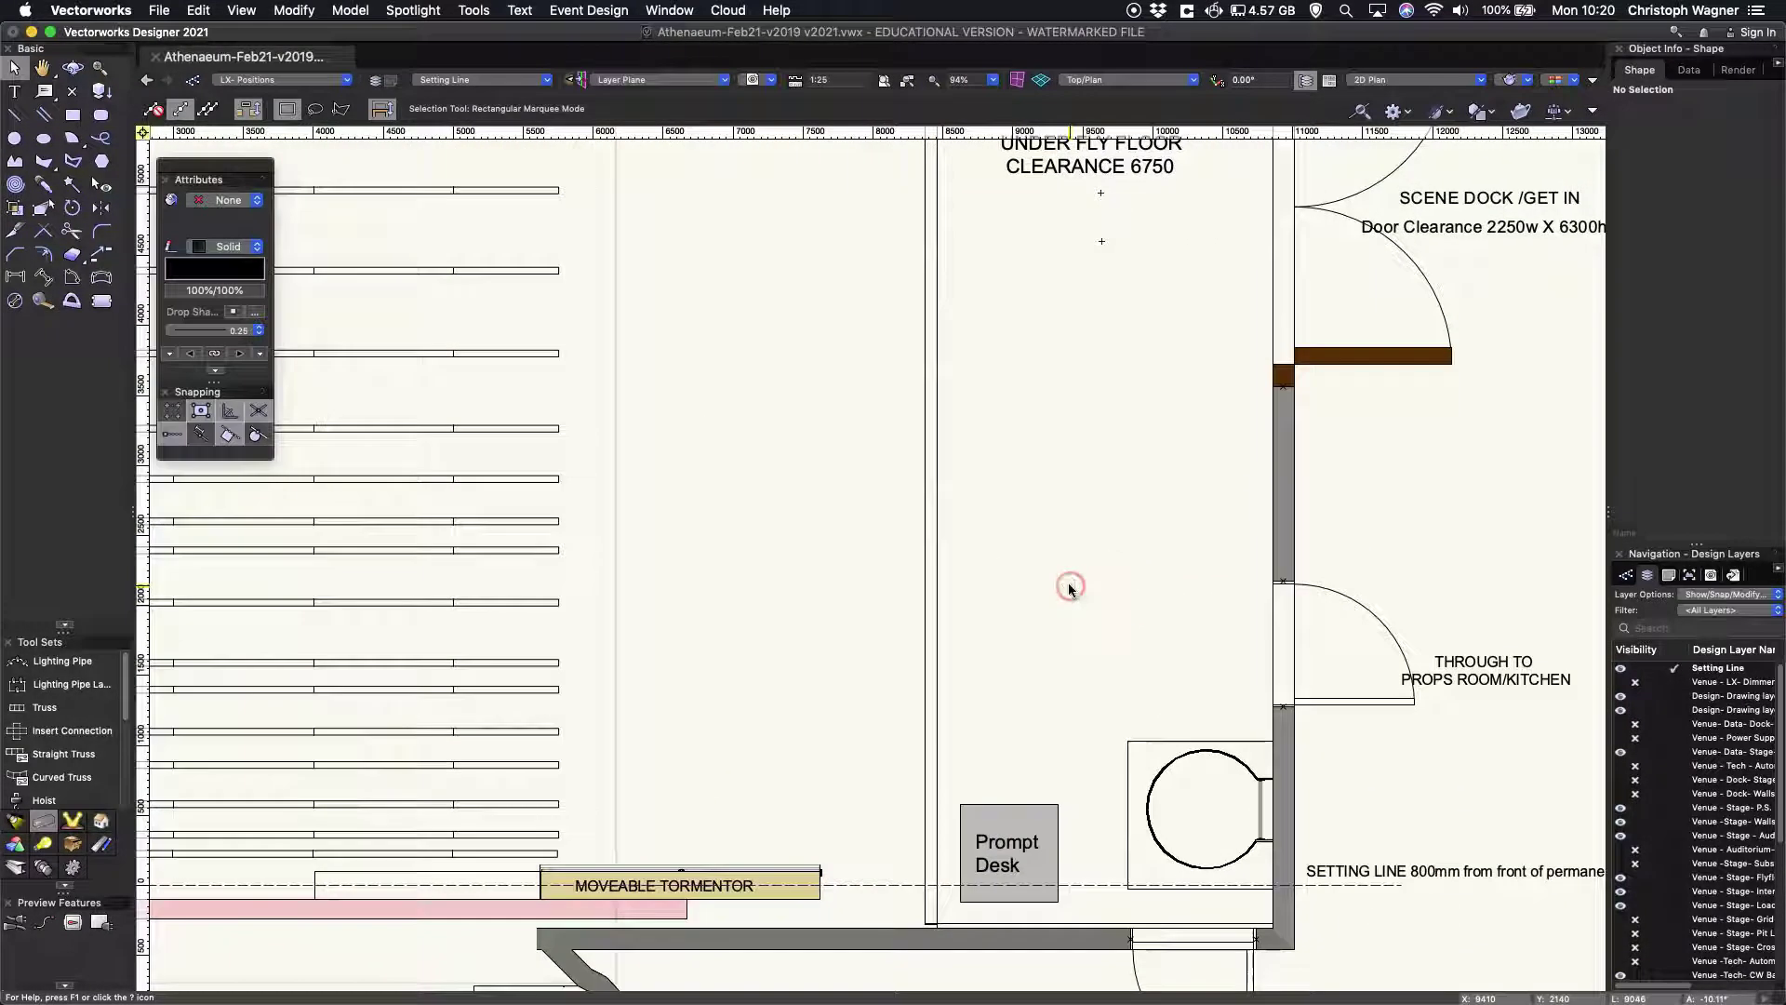
Add an LX - Booms design layer (scale 1:25, elevation 0) and make it the active layer
left_click(382, 88)
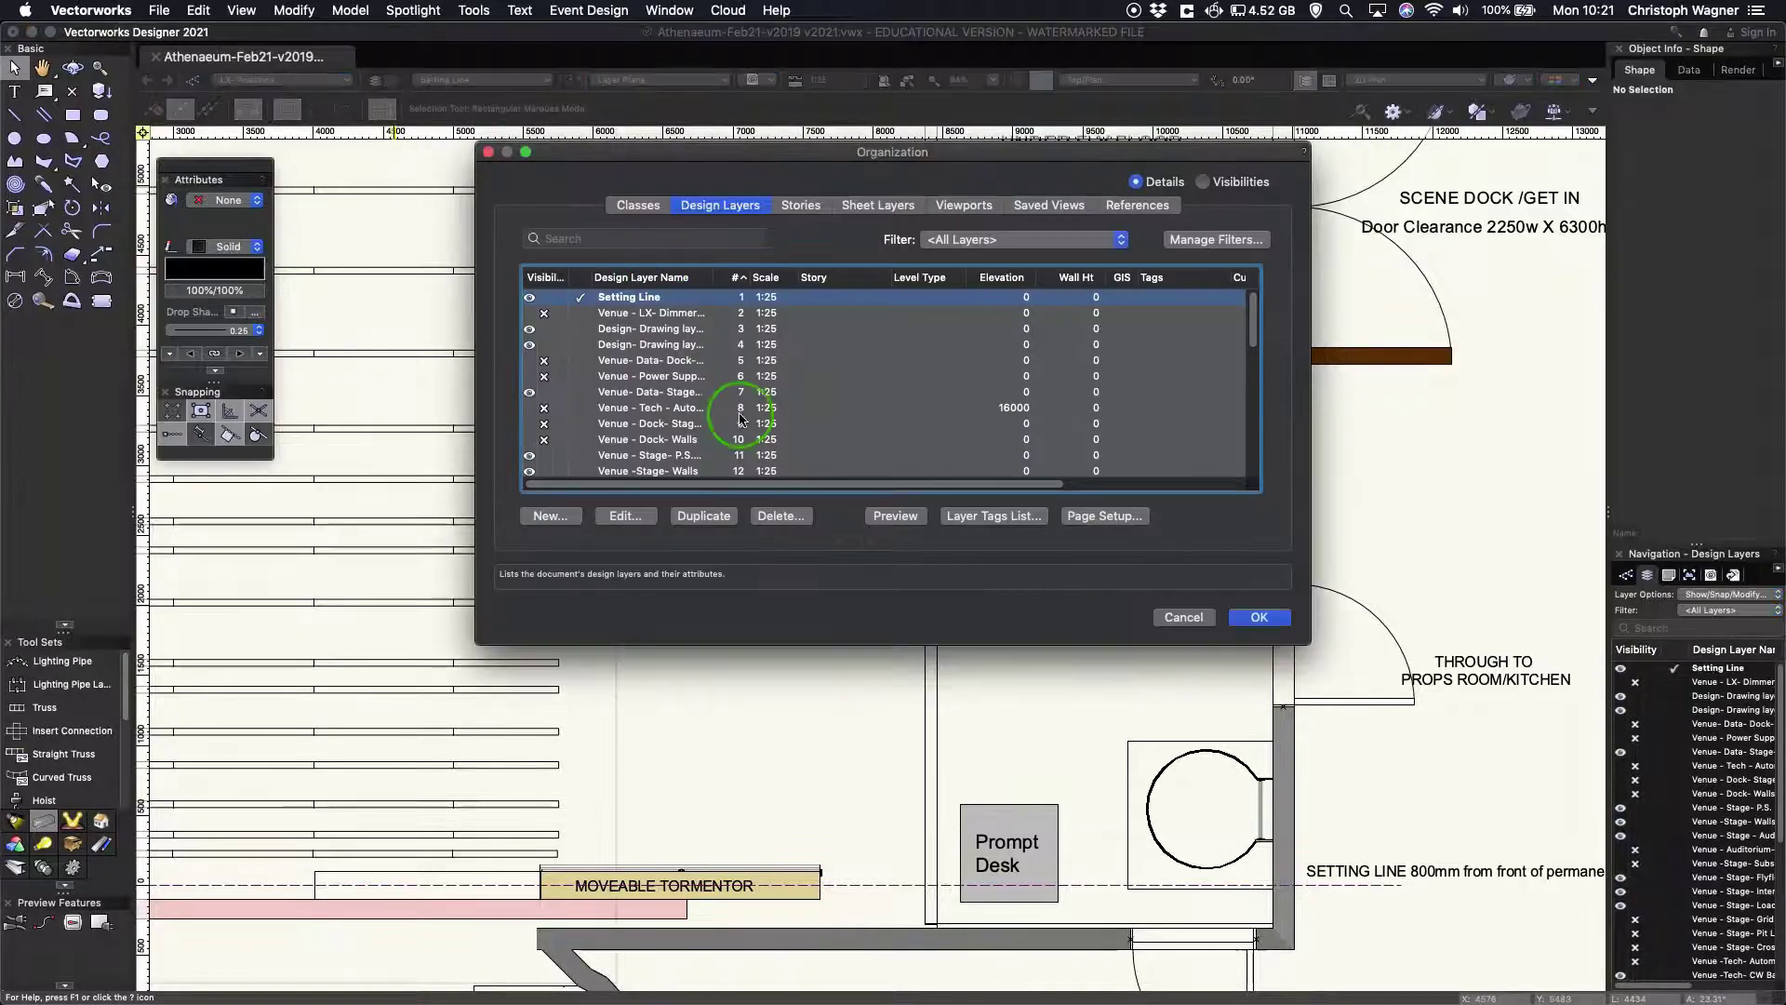
left_click(569, 517)
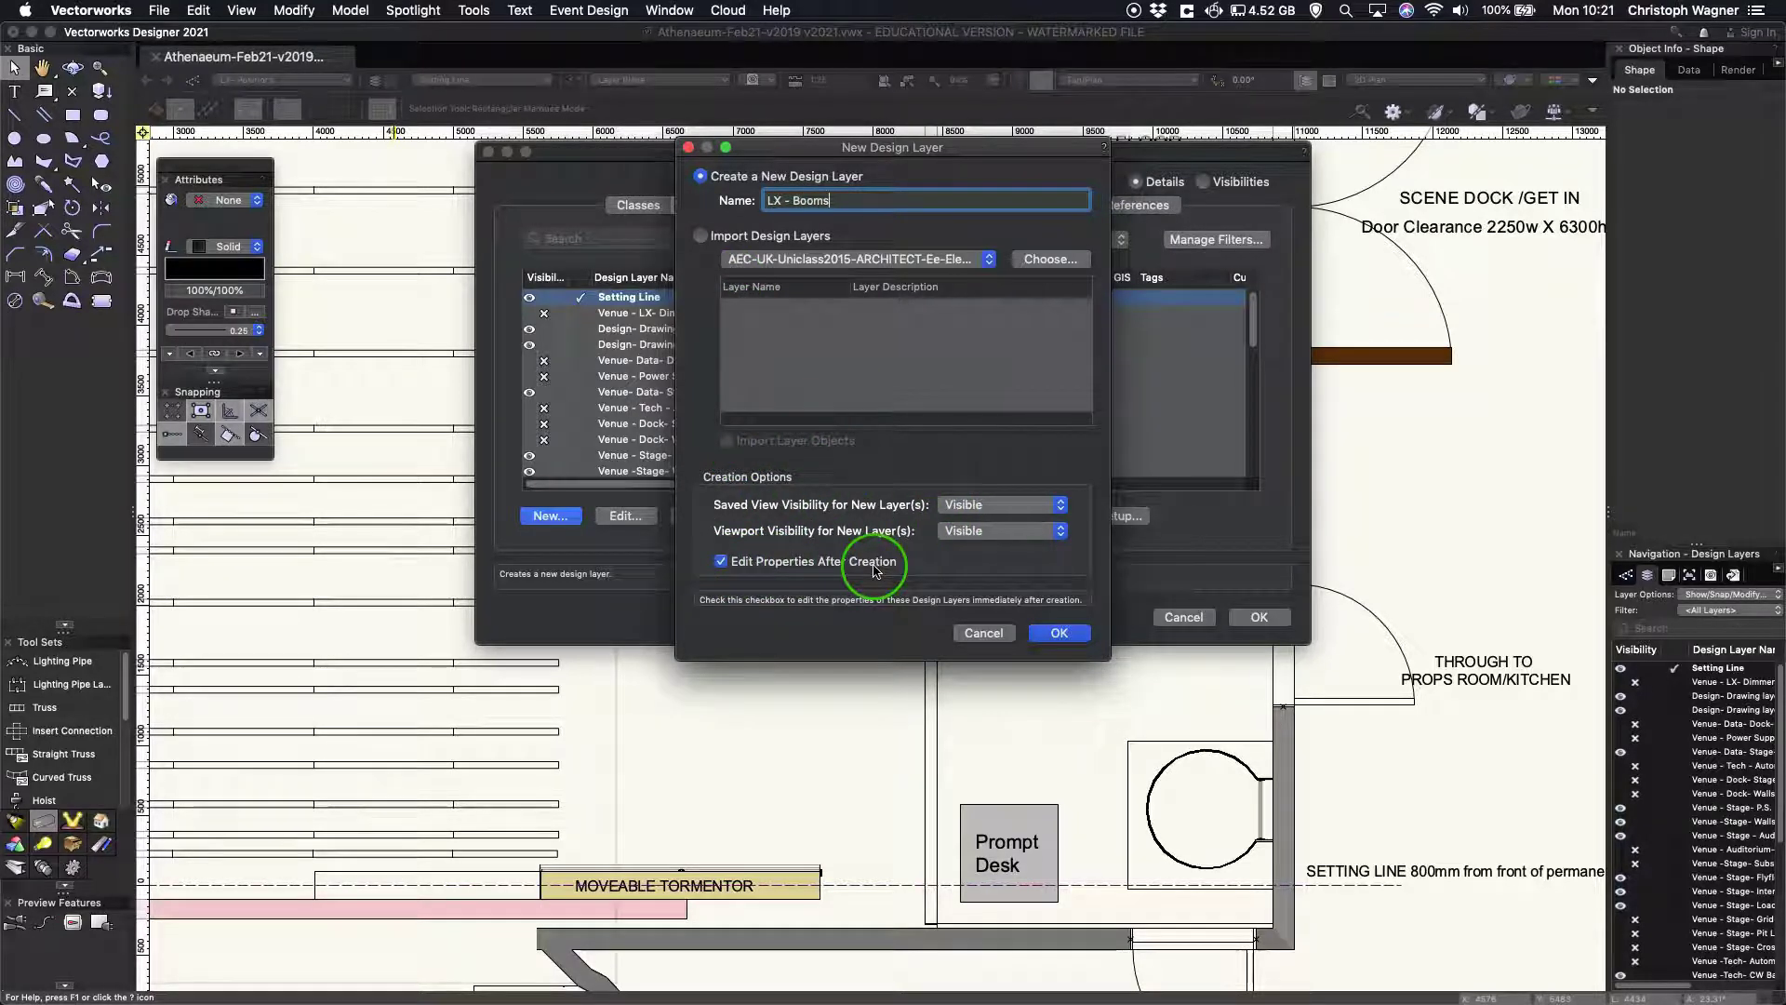
left_click(1031, 639)
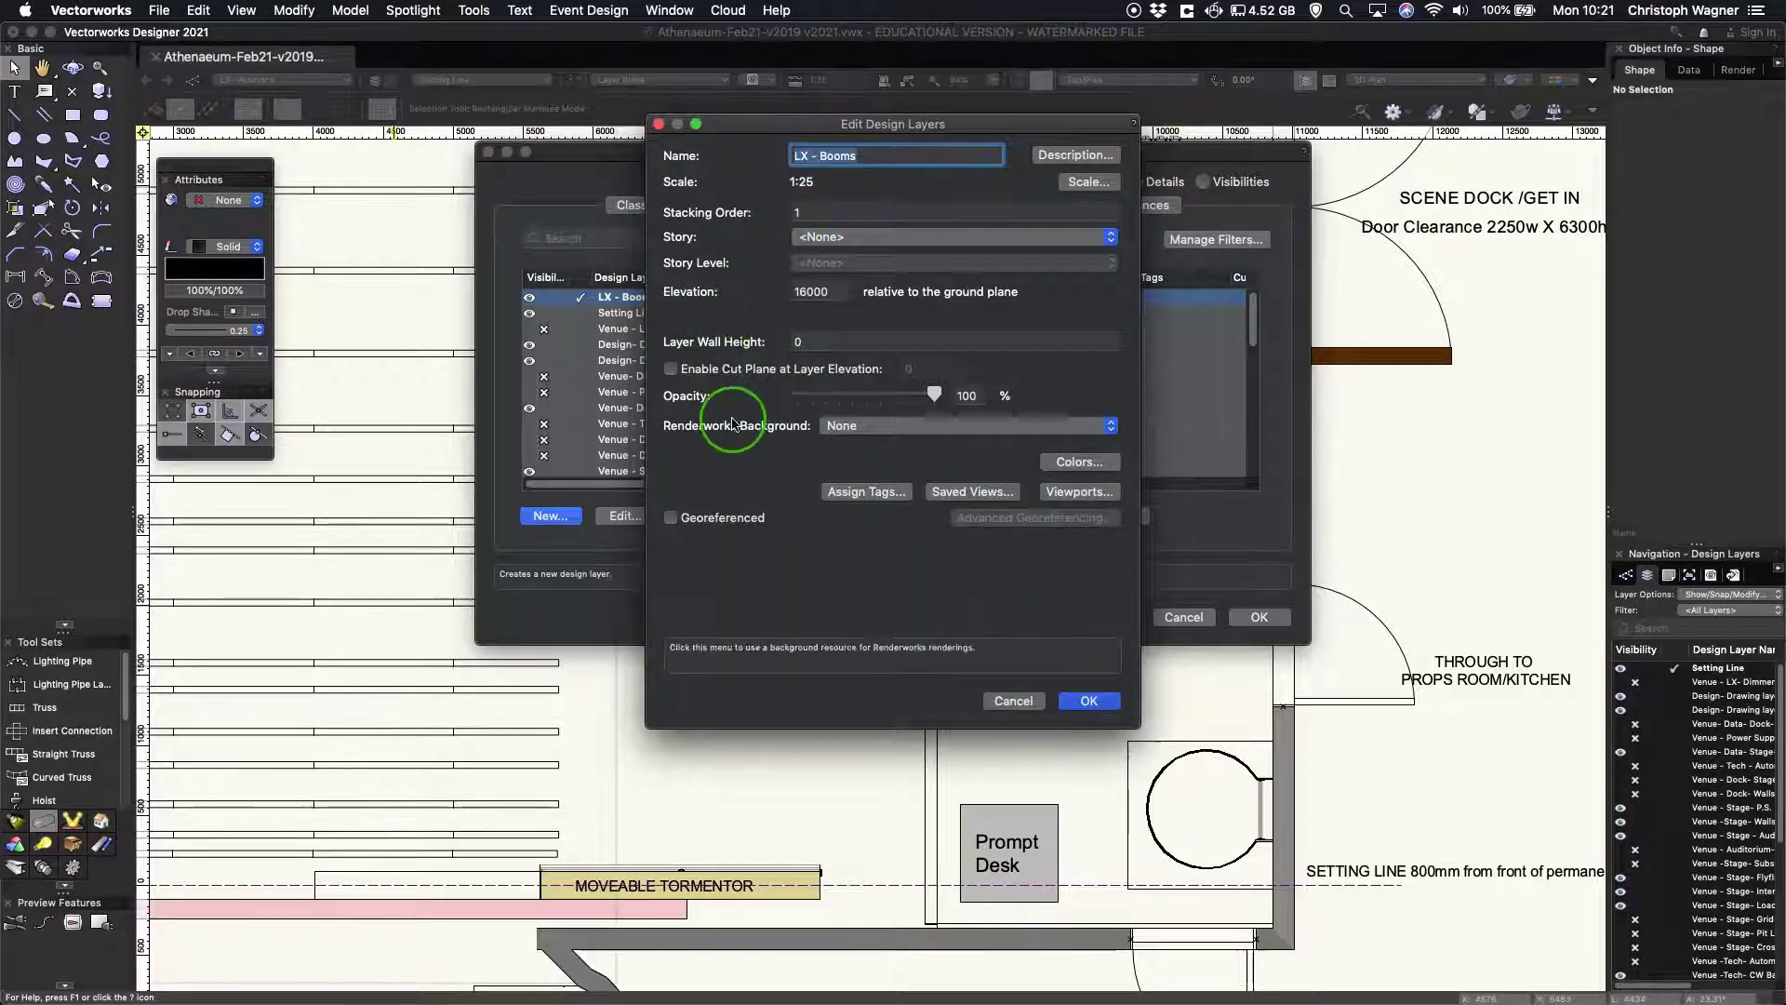
left_click(852, 296)
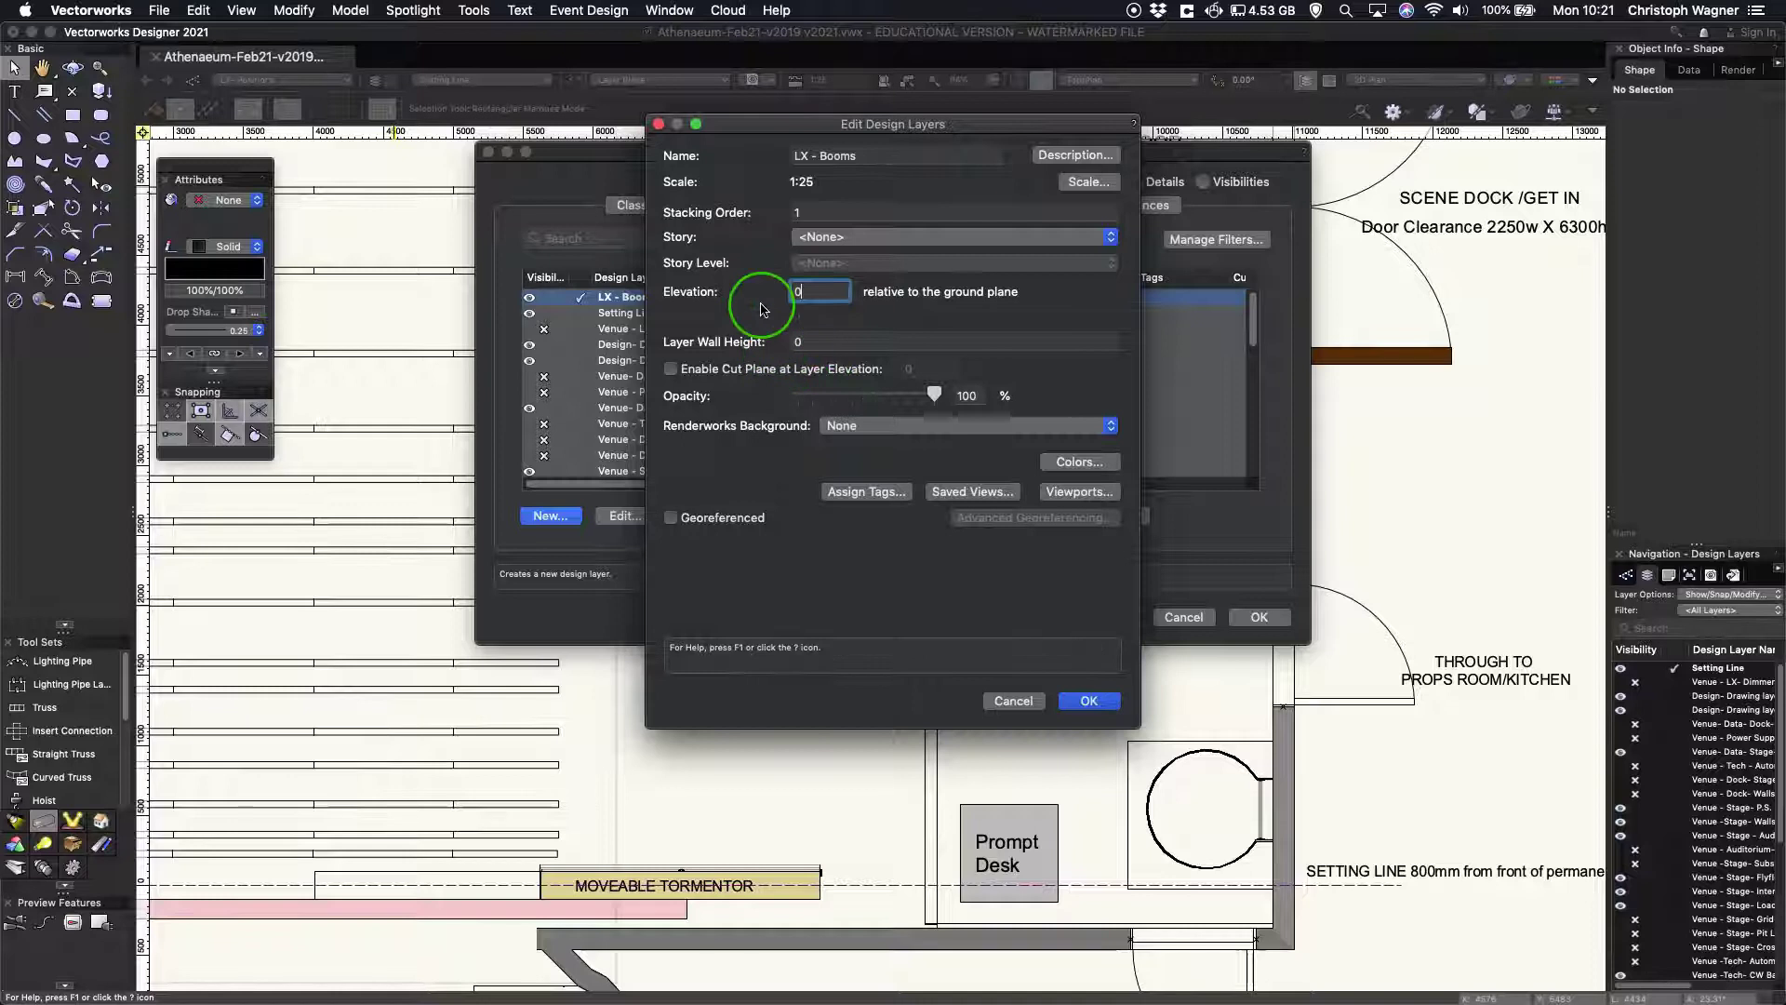
left_click(1088, 701)
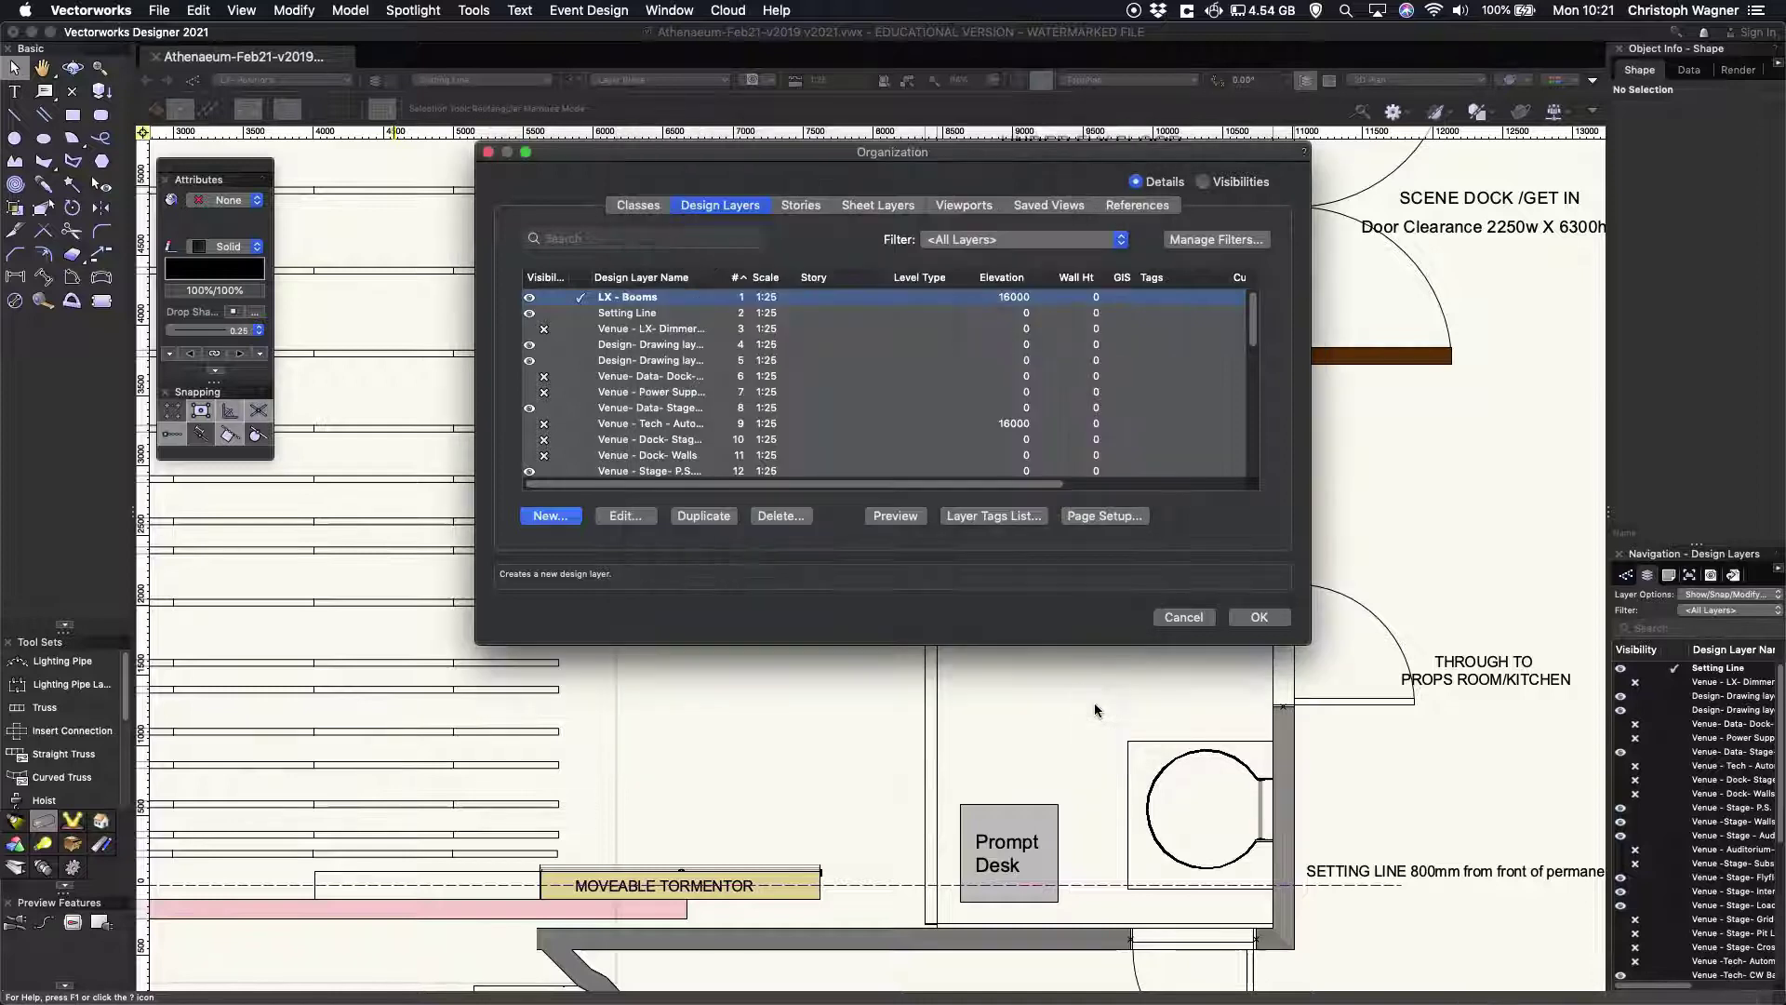
left_click(567, 297)
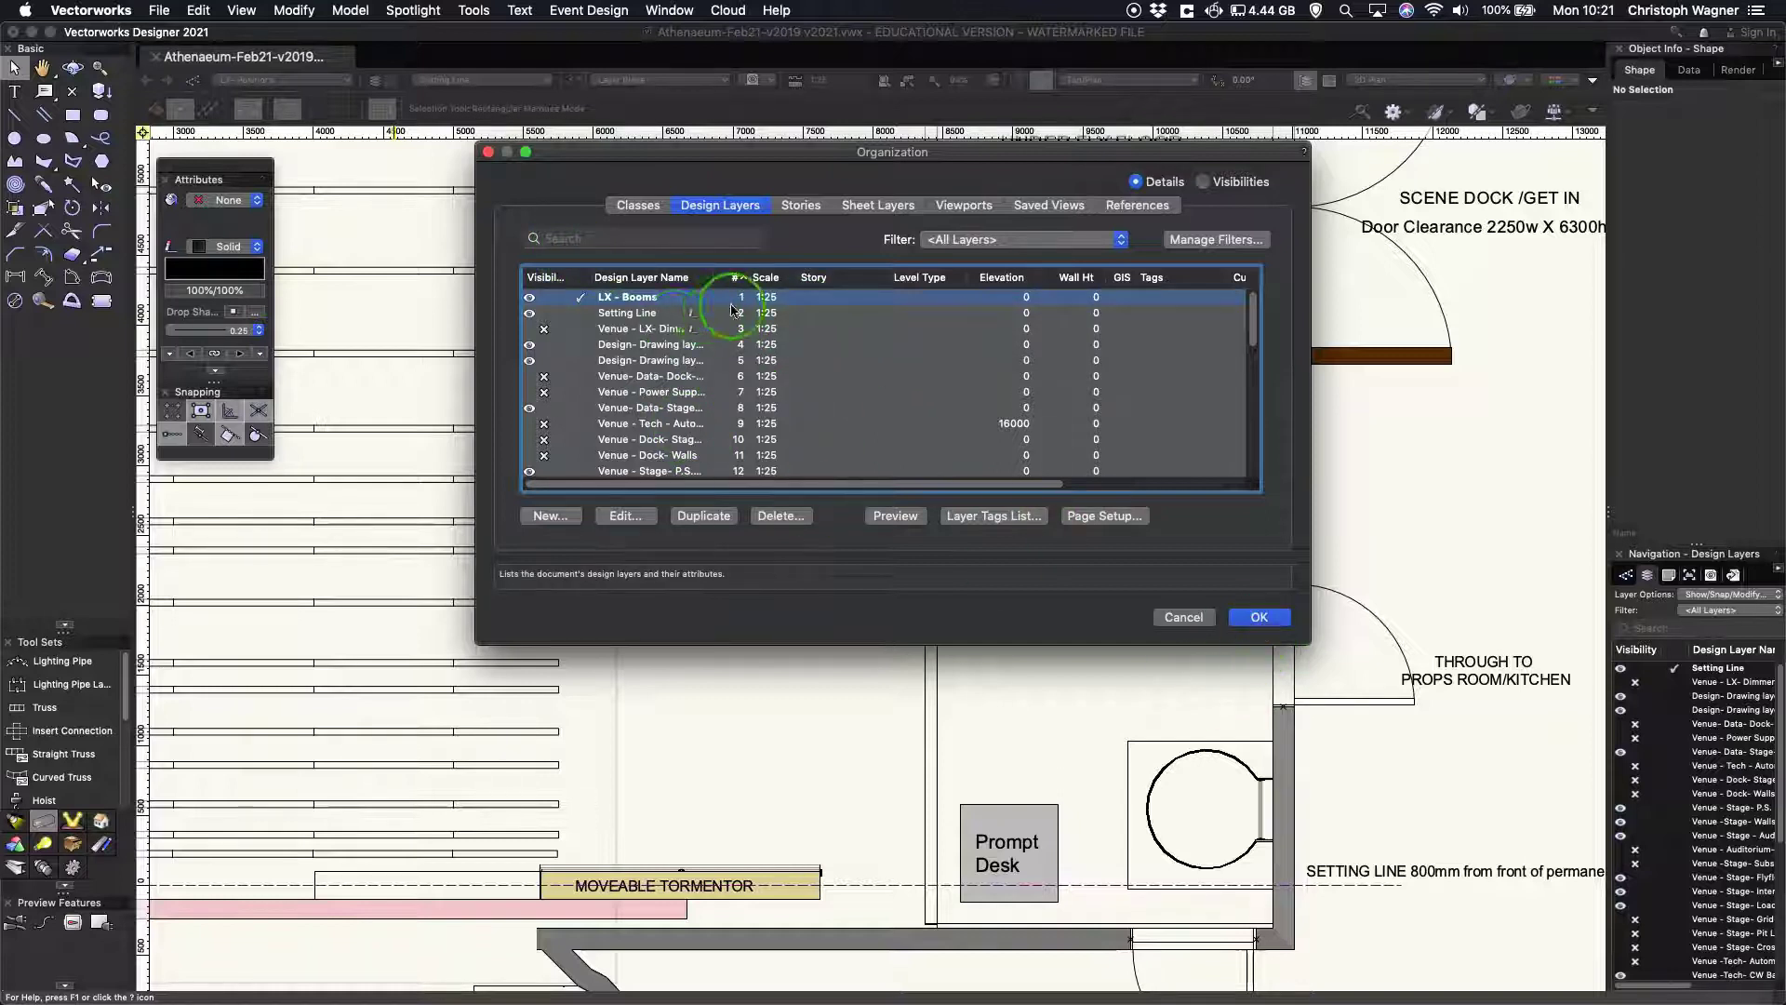
left_click(1269, 620)
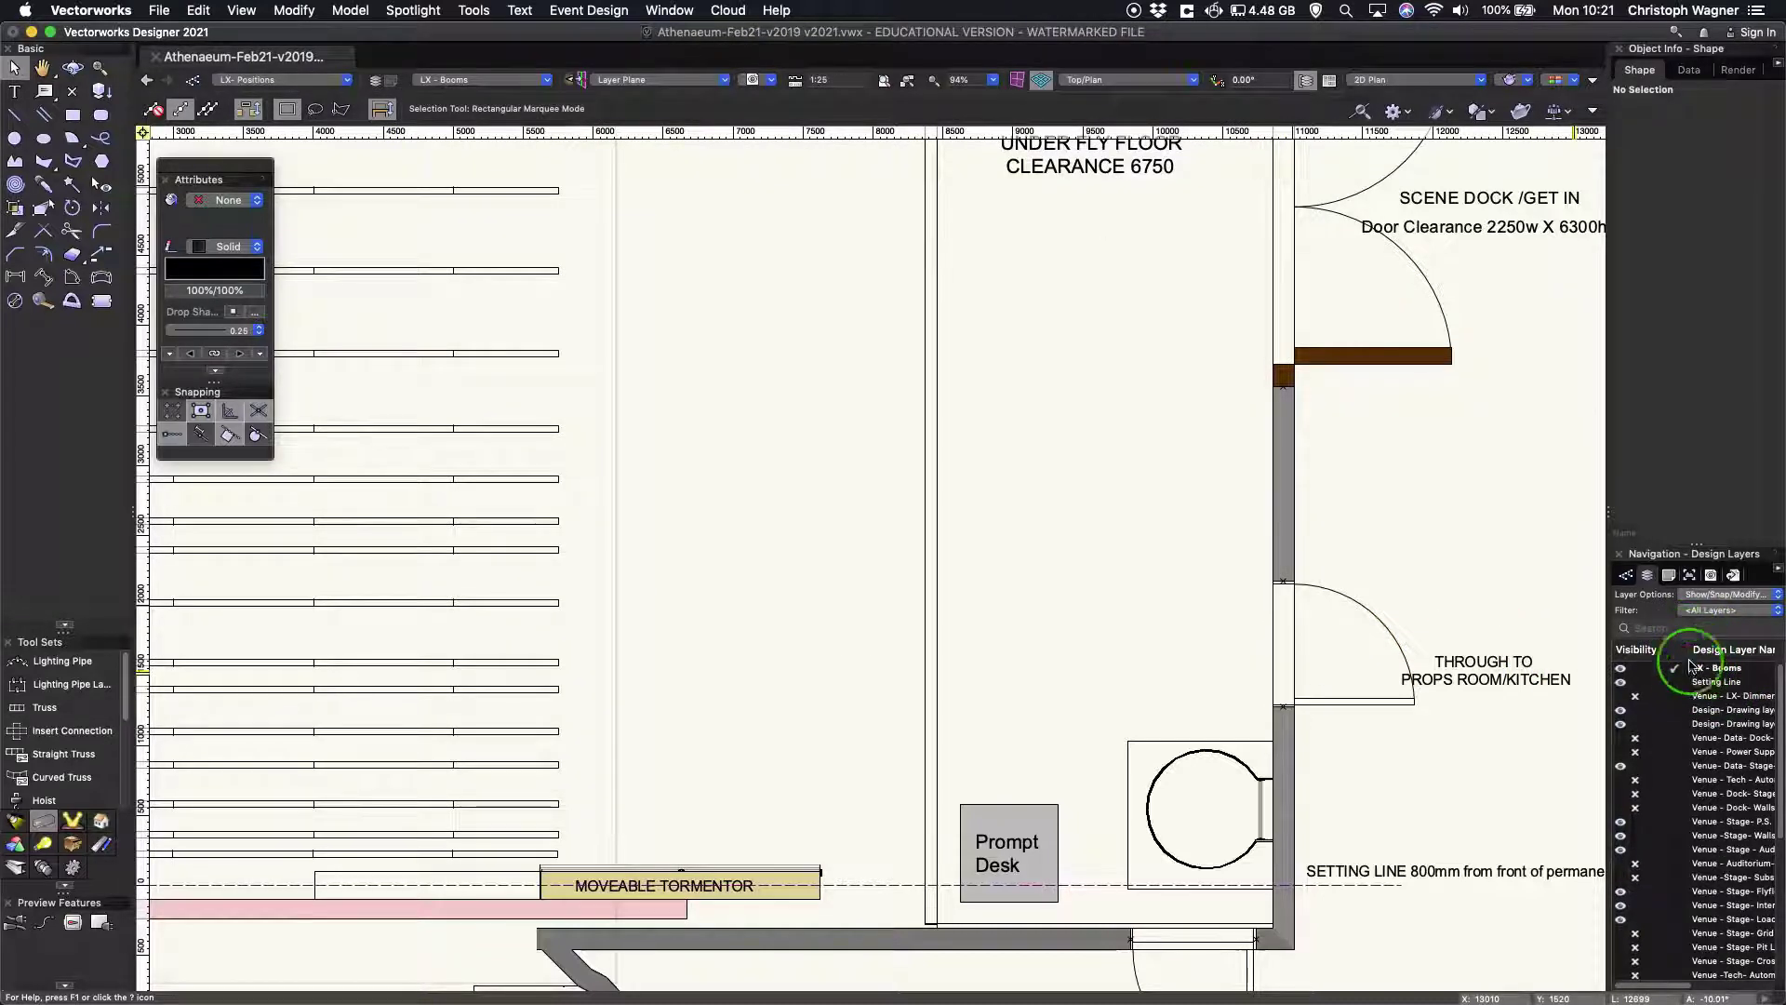
Filter the Classes list by LX, clear the filter, then pick the Lighting Pipe tool
left_click(1626, 575)
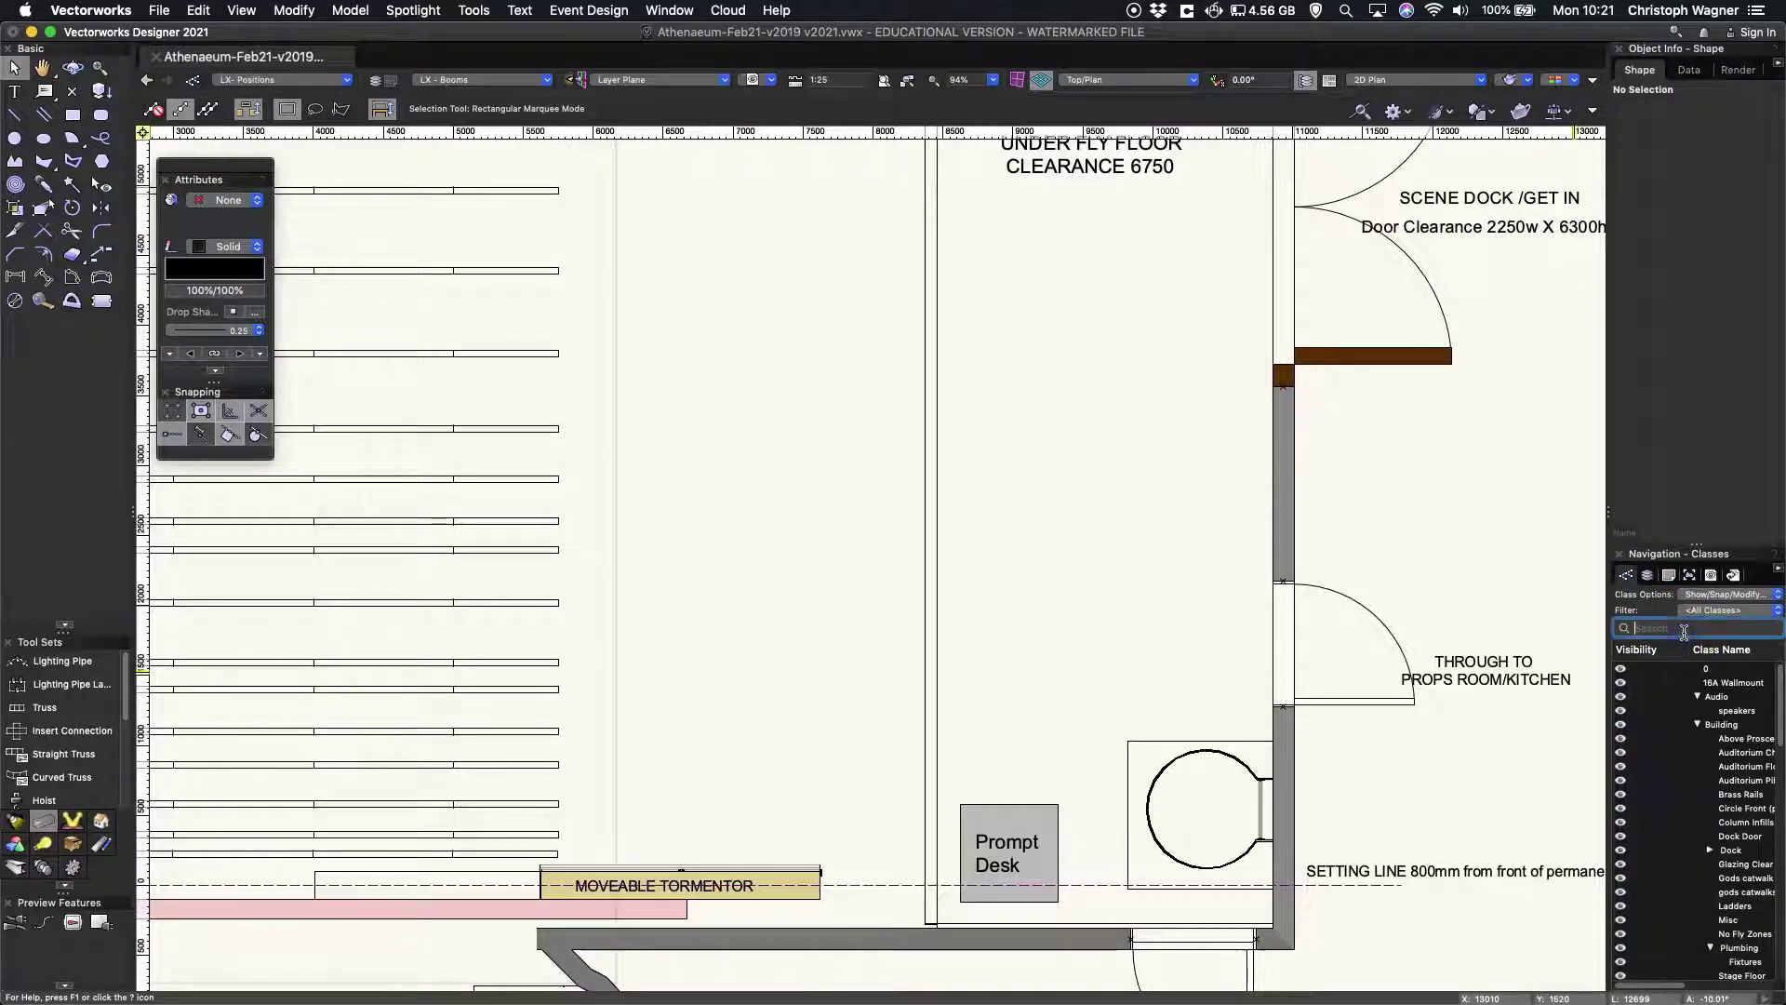
key("Return")
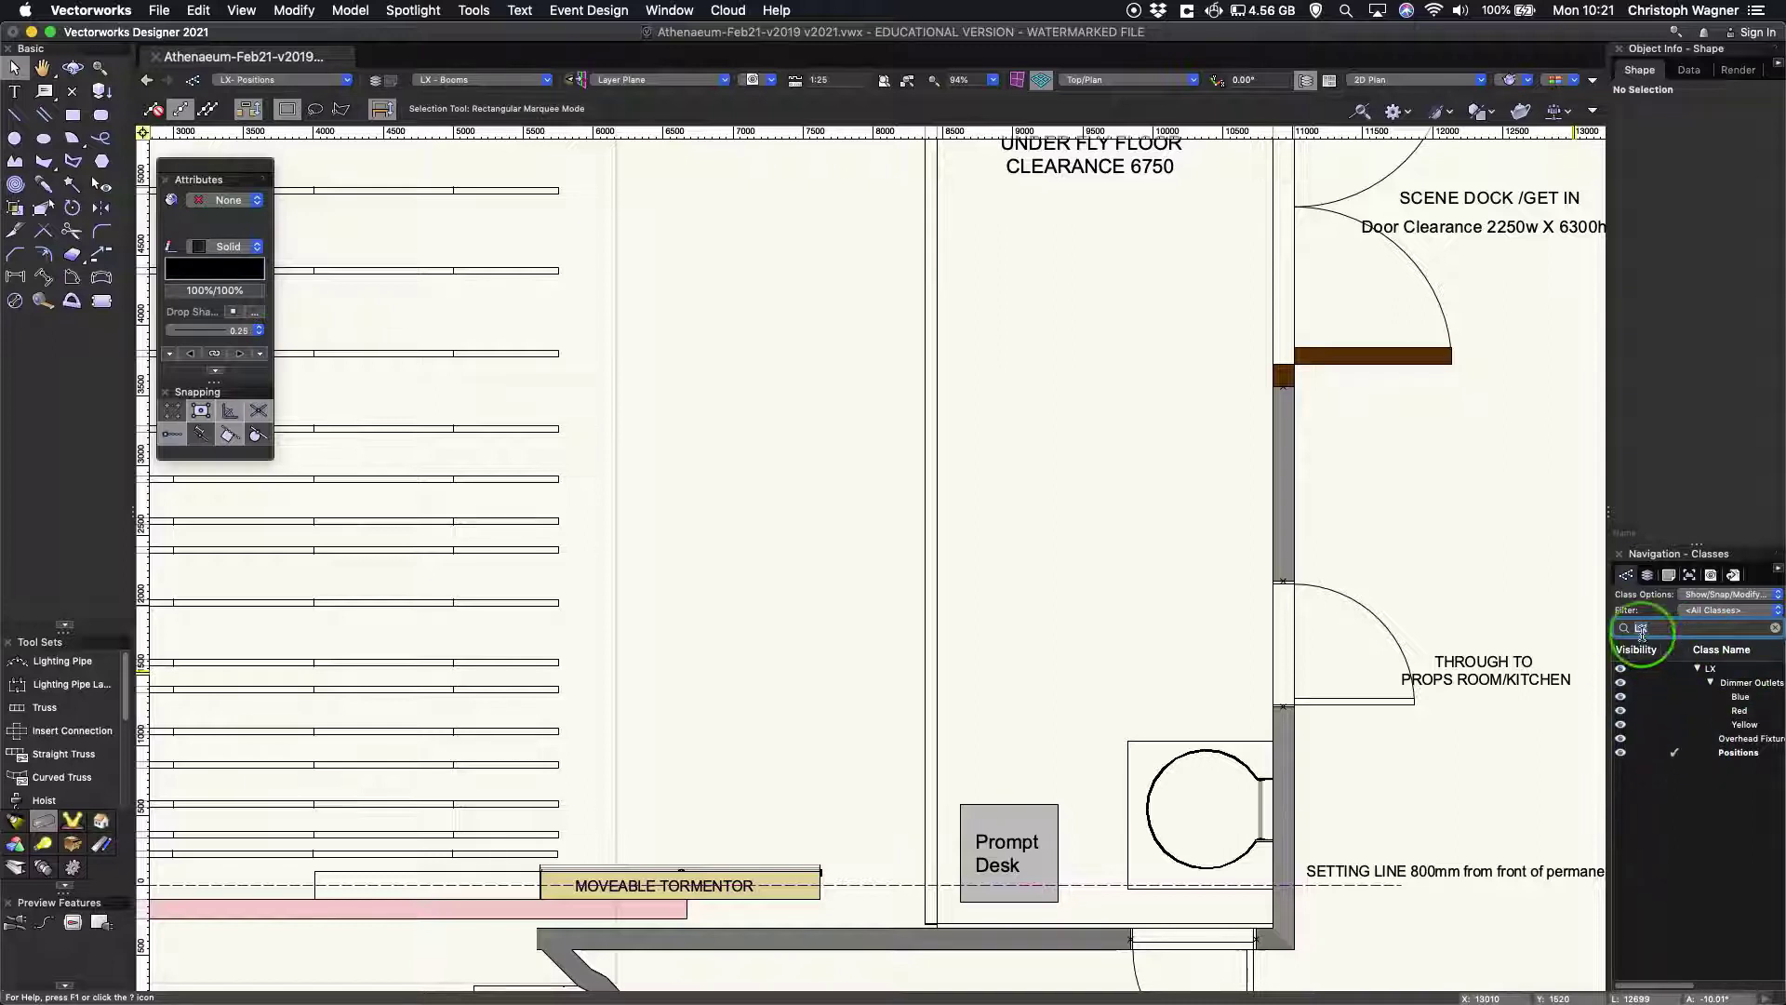
left_click(1774, 628)
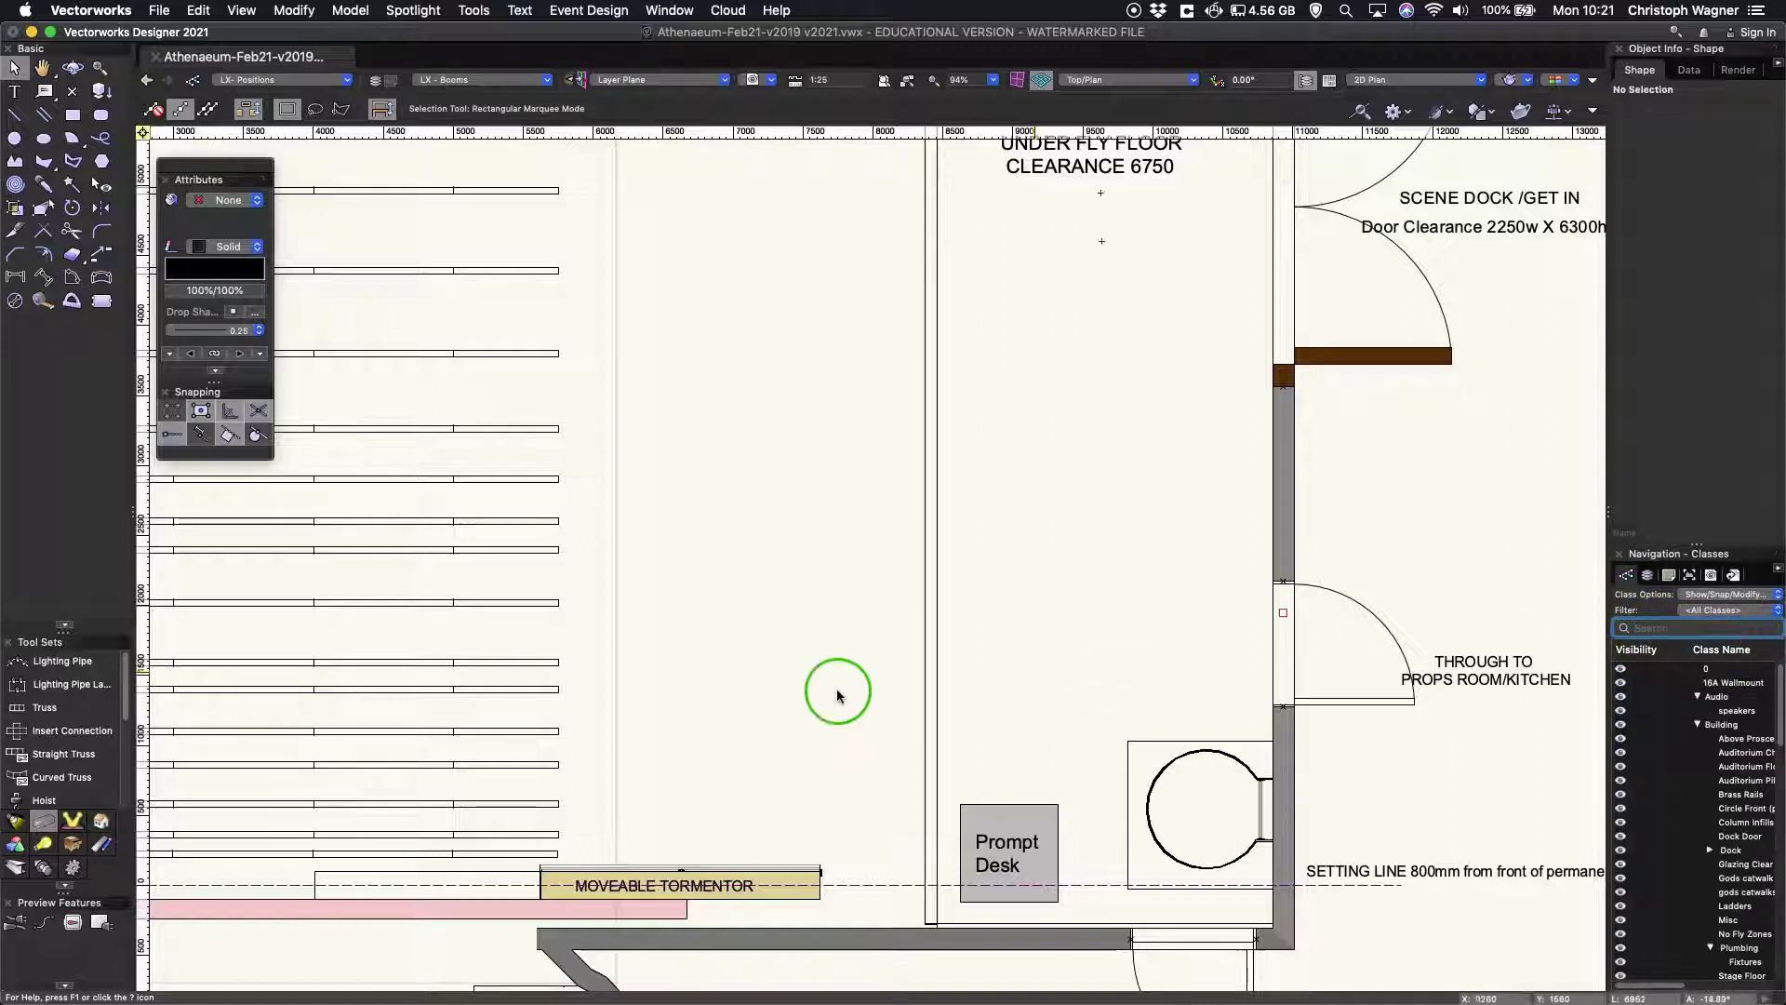
left_click(55, 660)
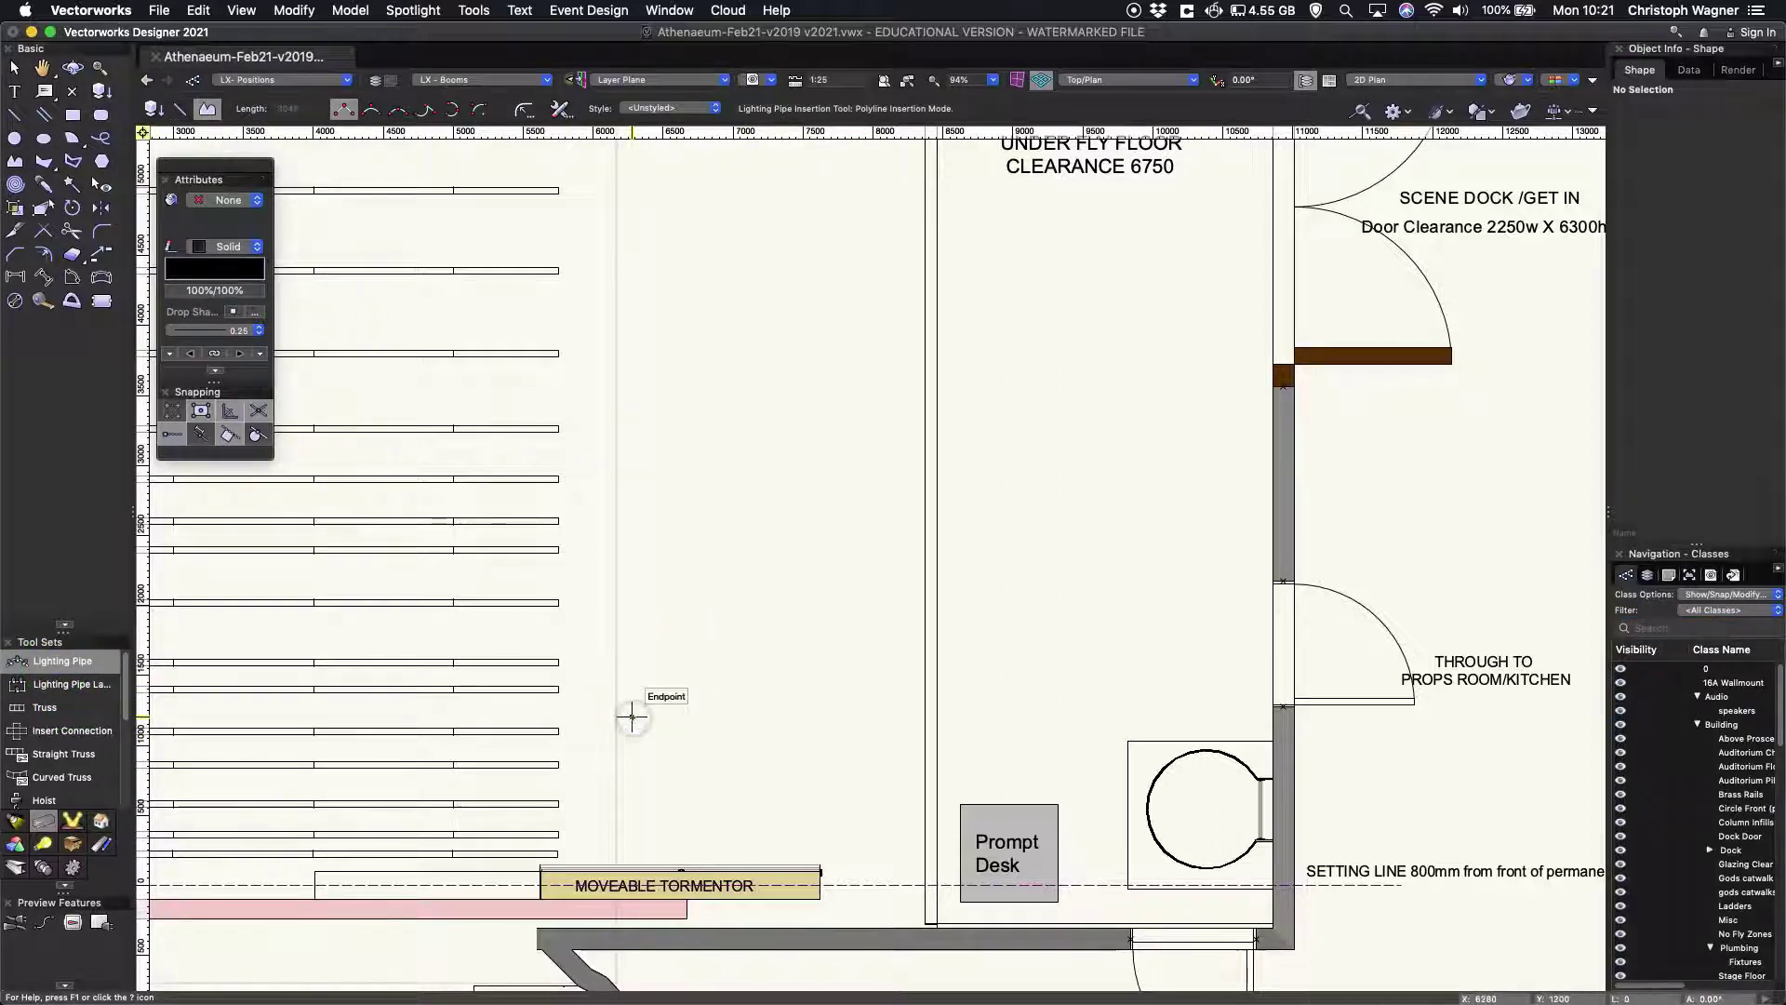
Draw a horizontal 4500 mm lighting pipe from the left start point to the doorway wall
left_click(632, 716)
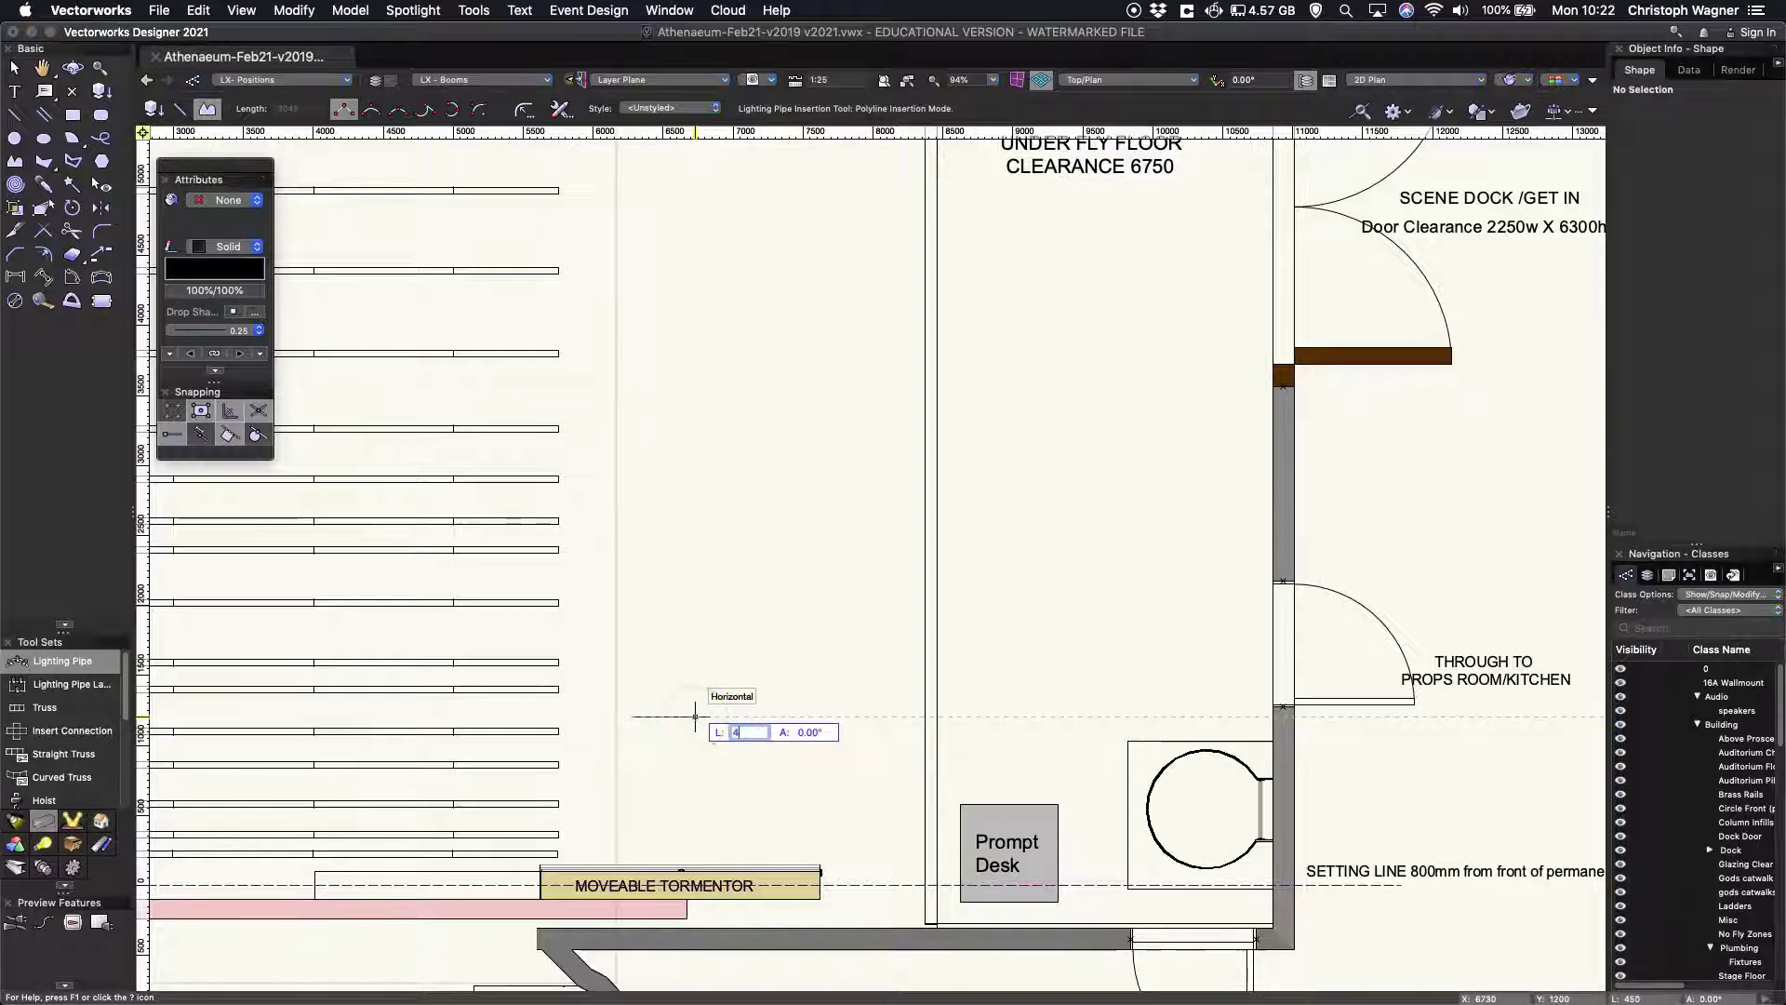
key("Return")
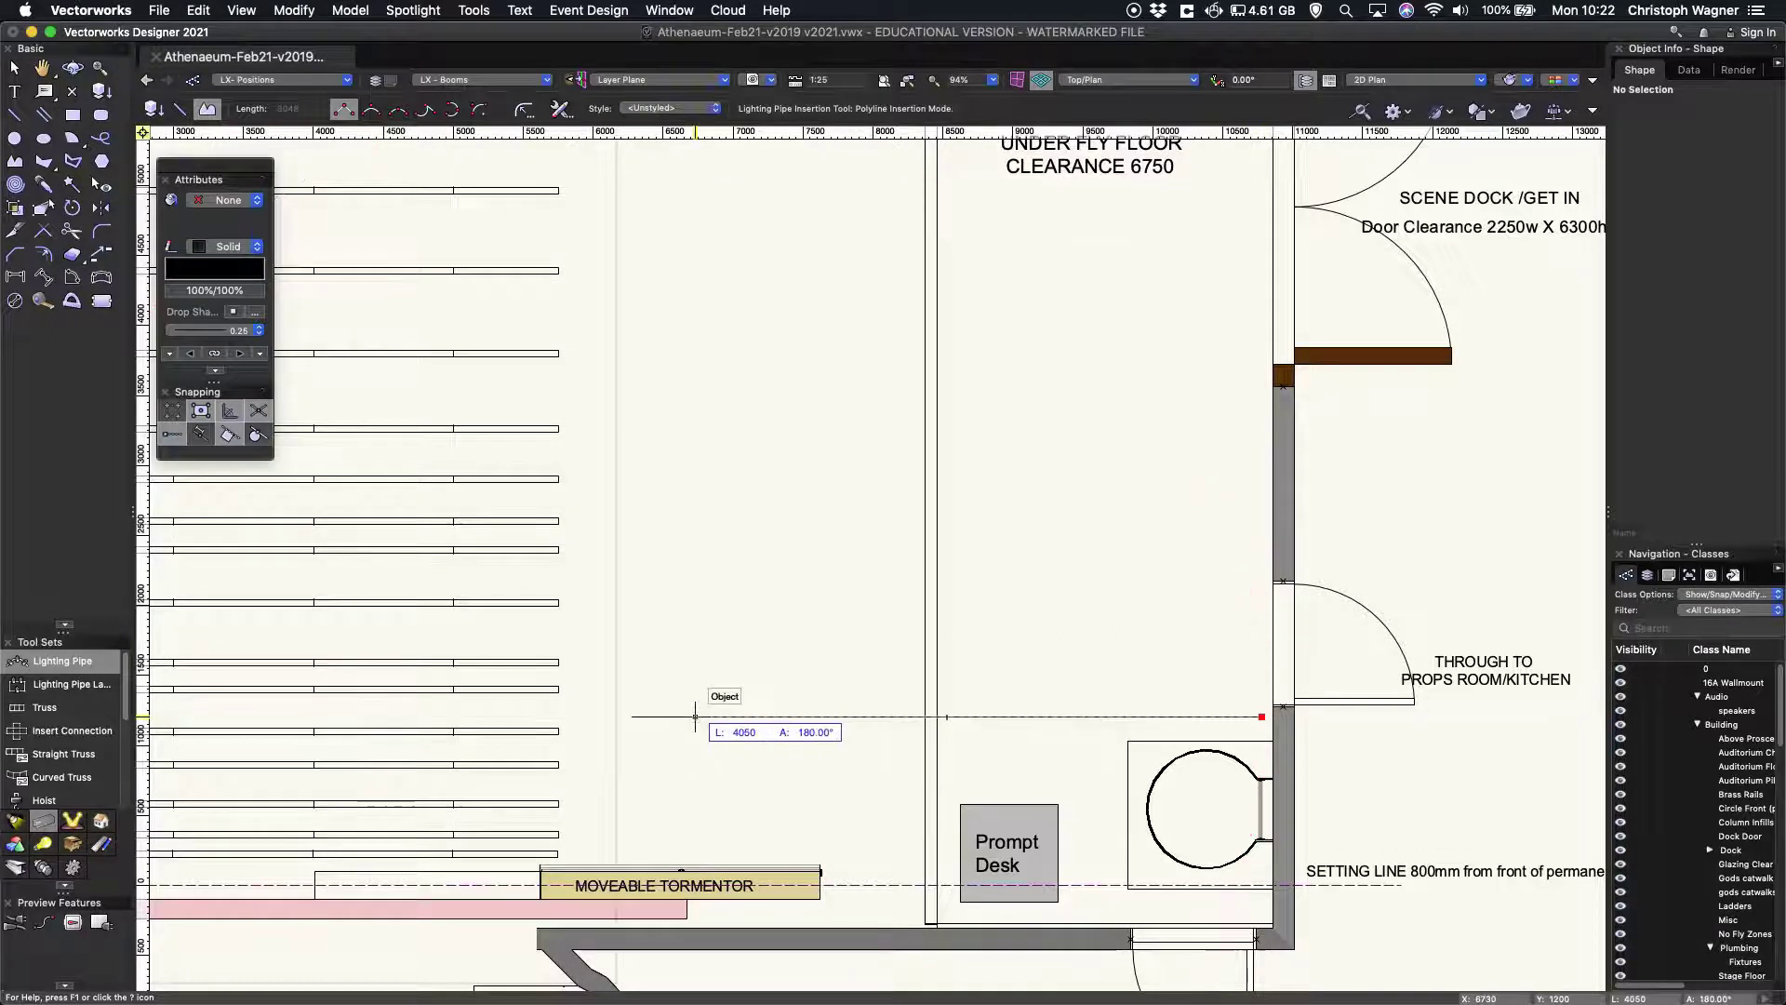
double_click(1259, 714)
Set the pipe's tick marks every 500 with Split Center origin and position name 'DSL Boom'
key("x")
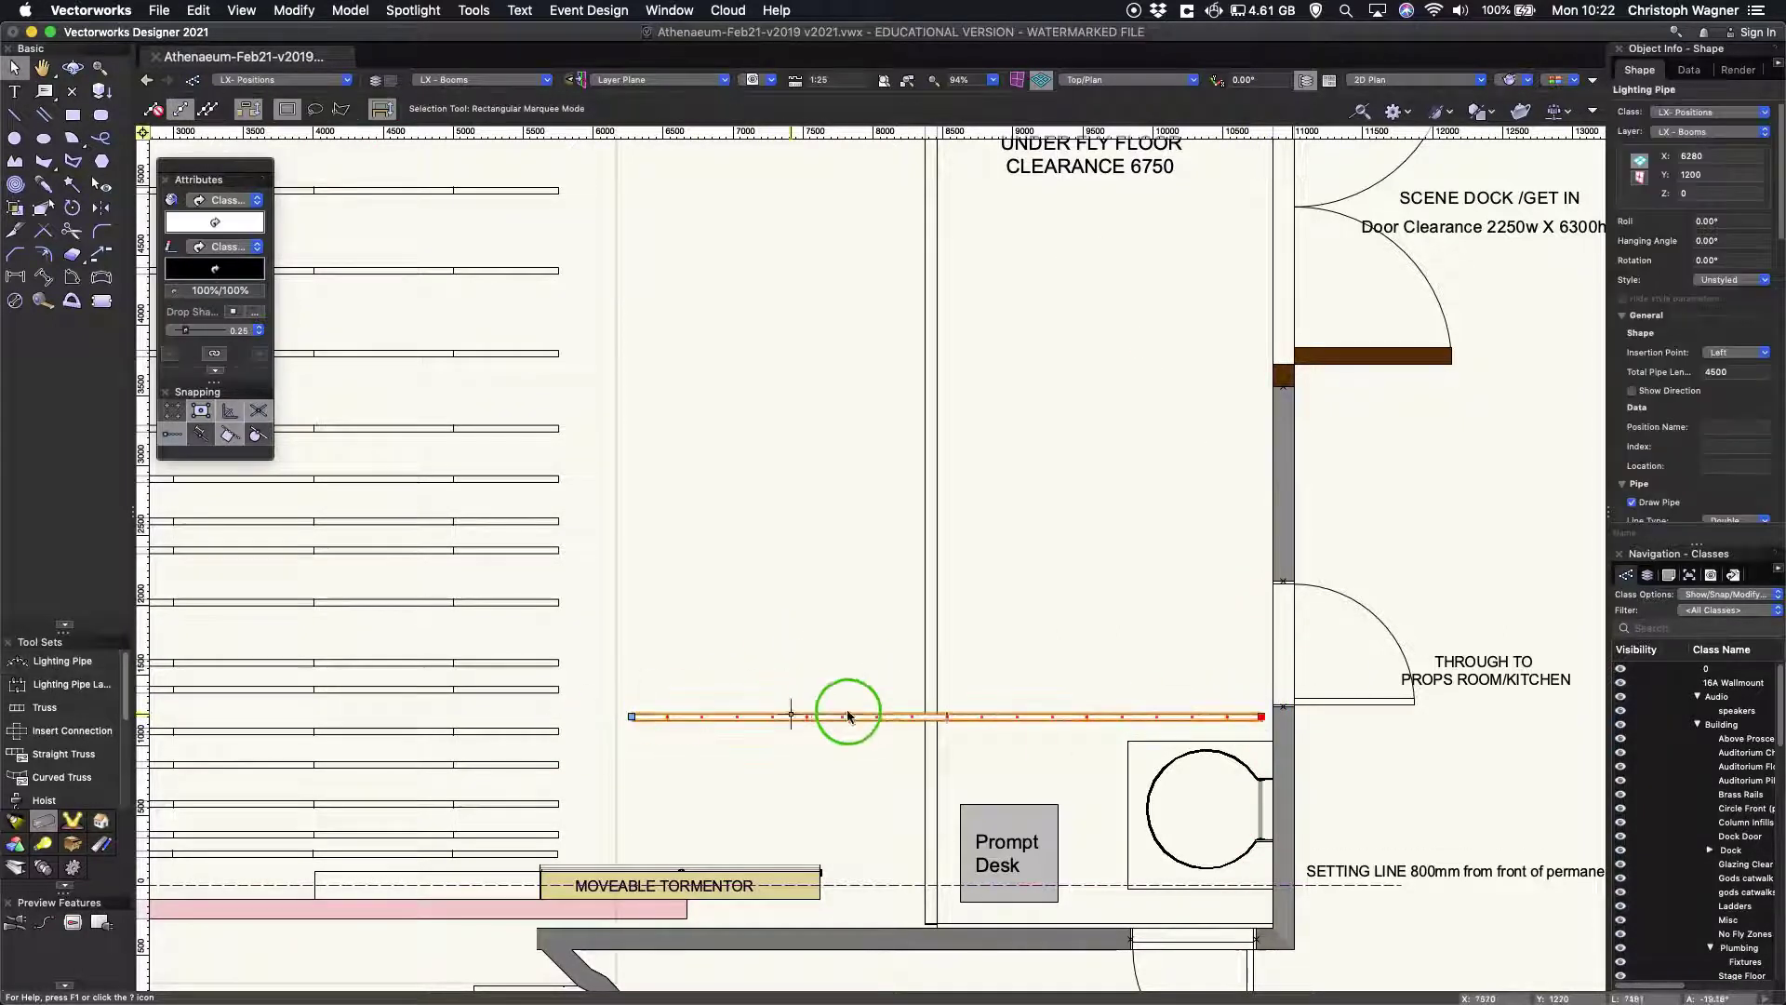
scroll(1664, 390, "down", 6)
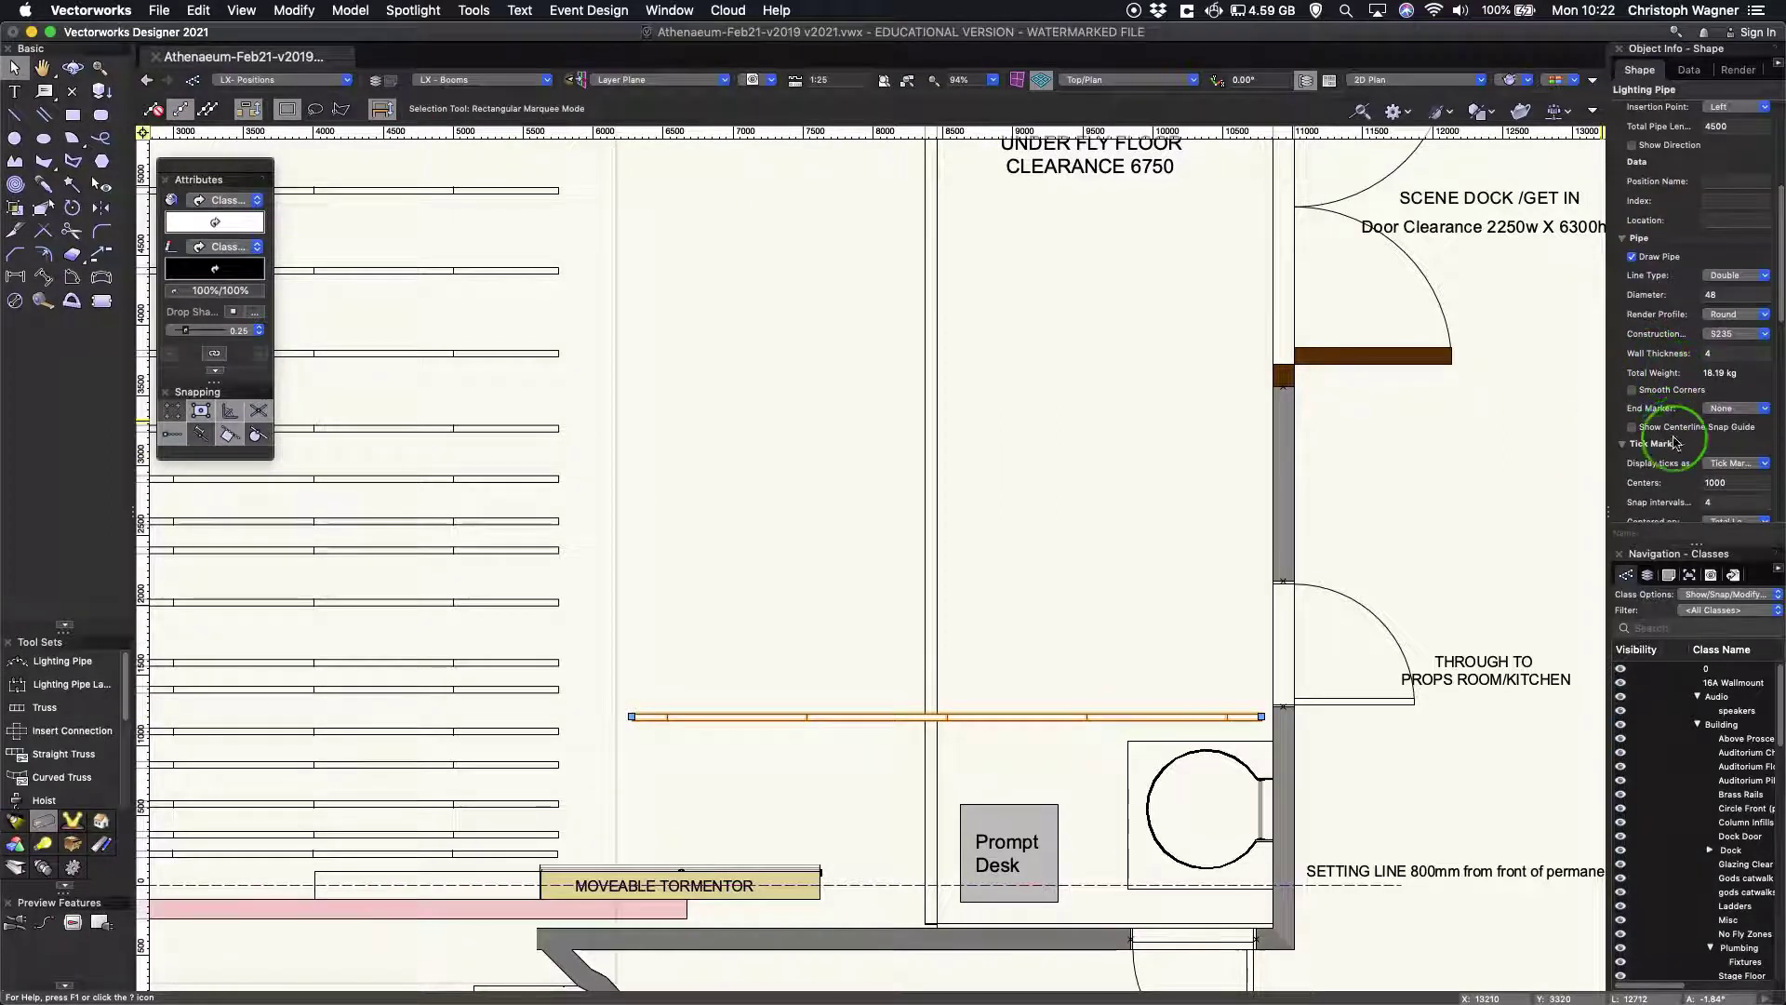
scroll(1669, 400, "down", 1)
left_click(1717, 442)
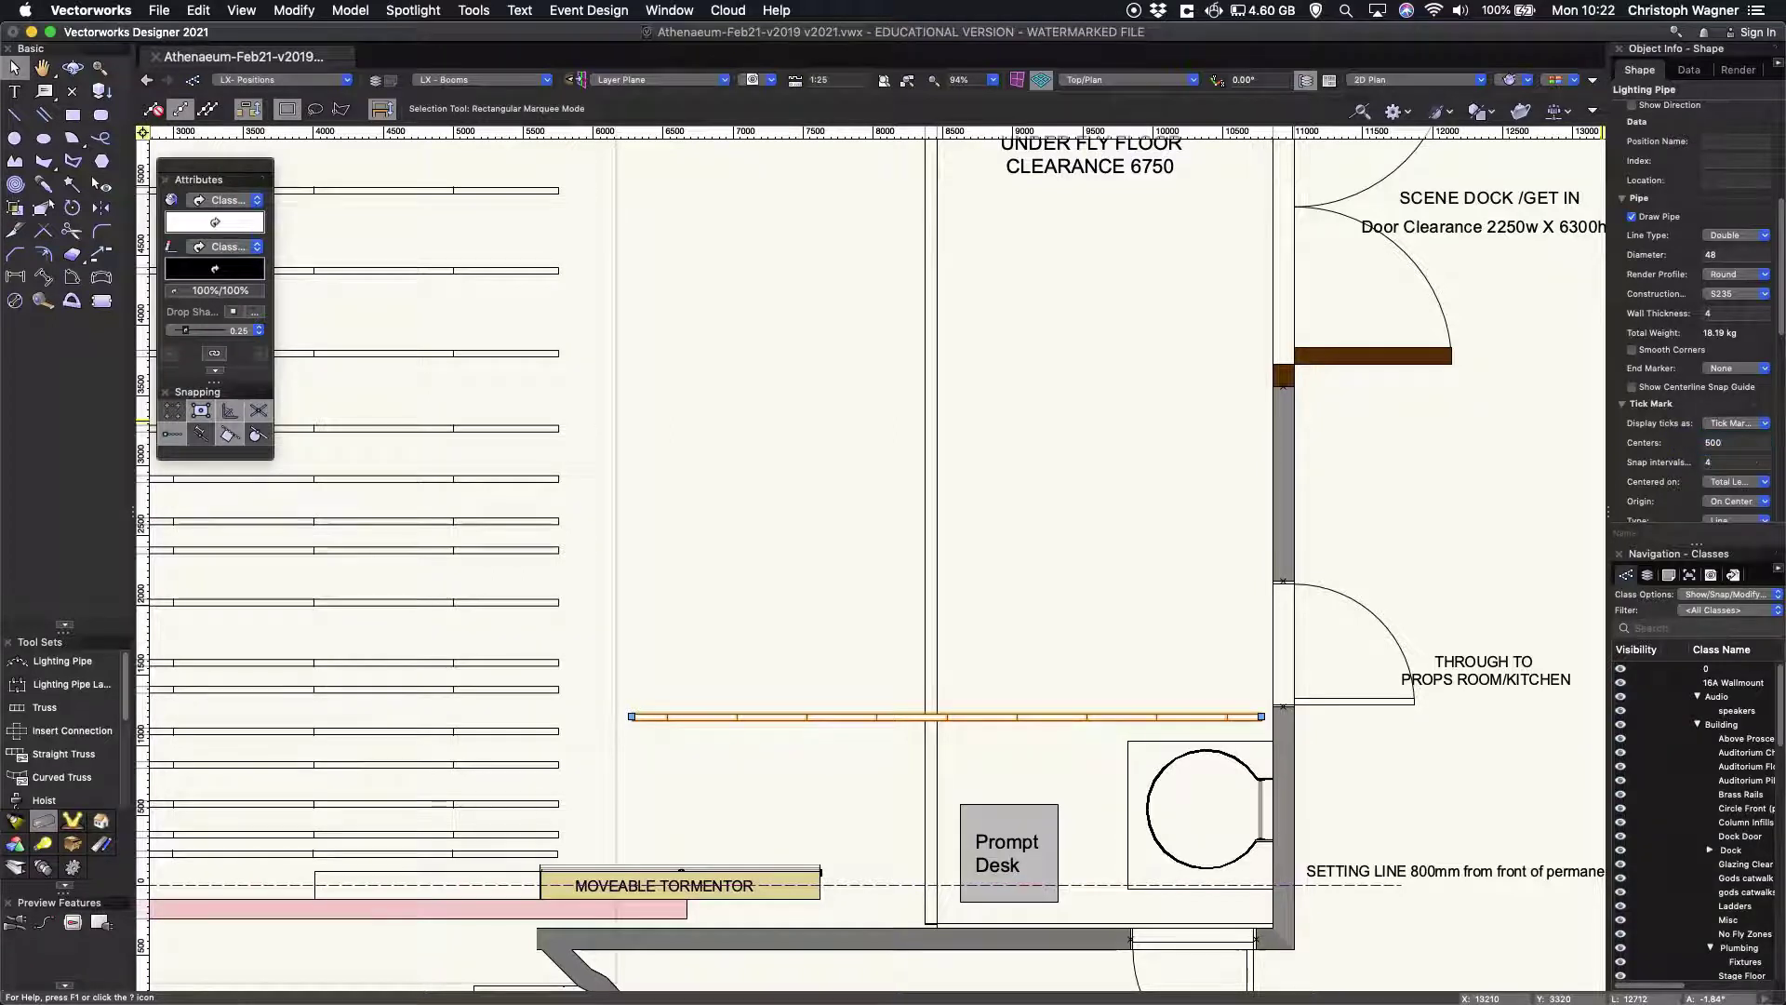
left_click(1729, 501)
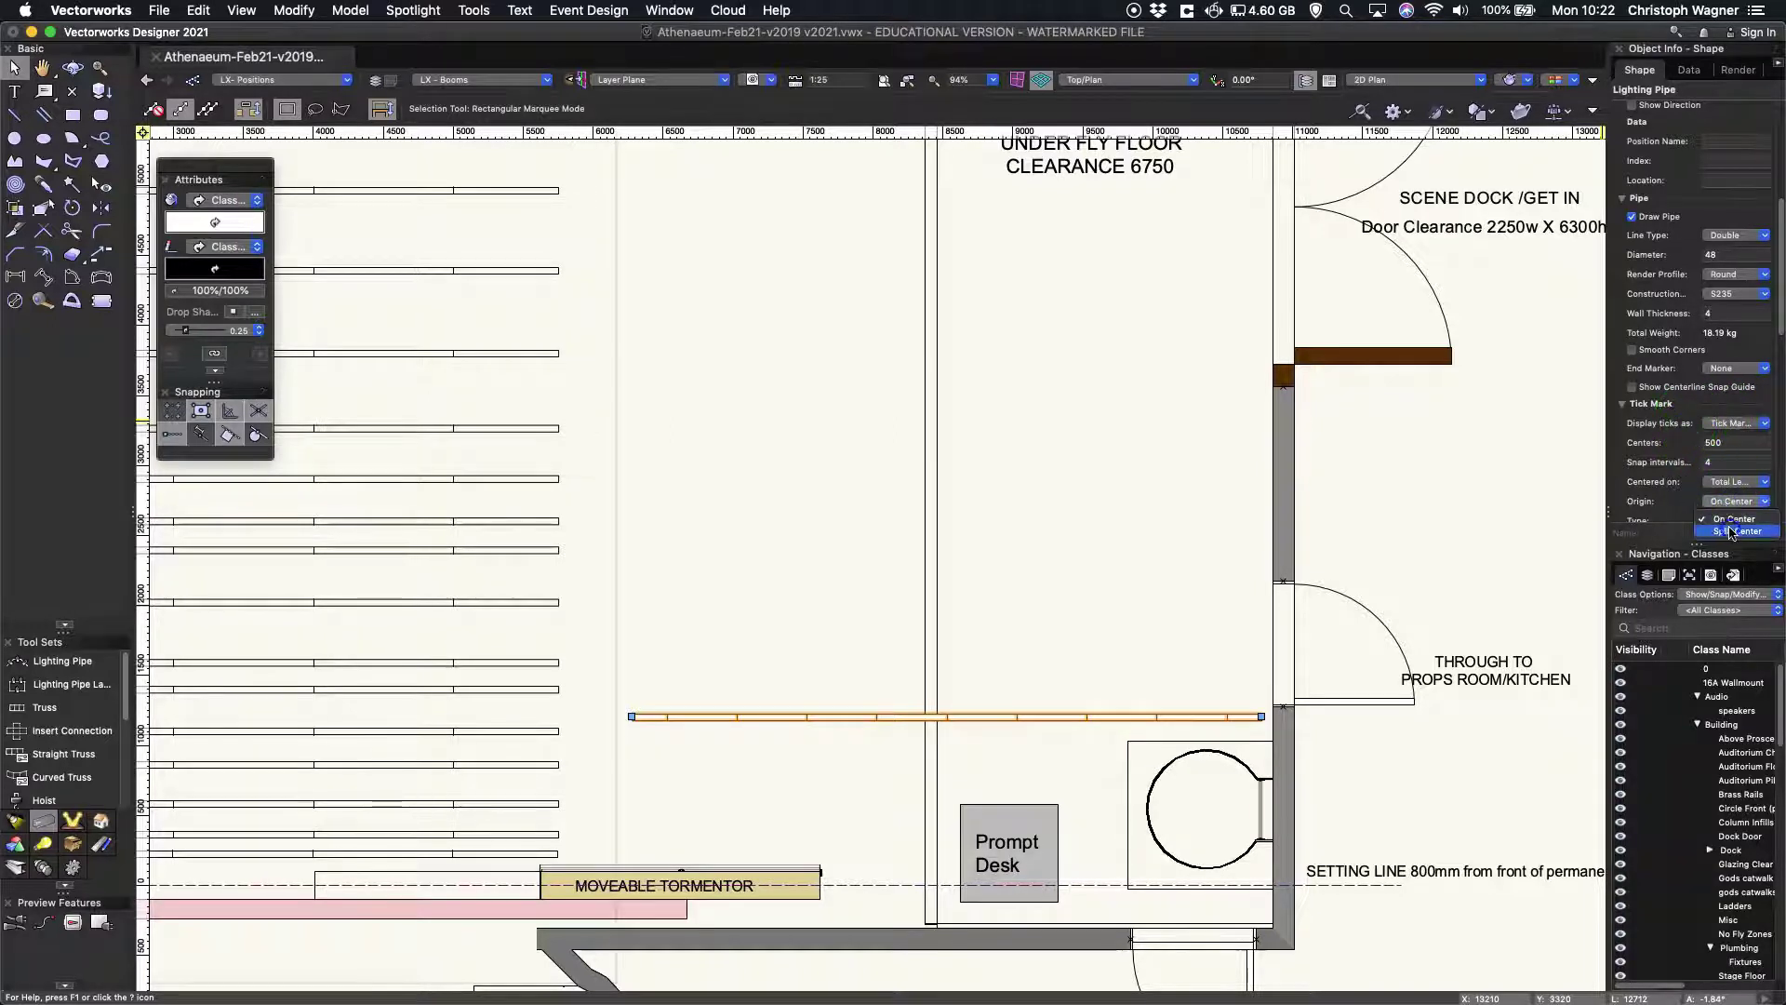
left_click(1731, 531)
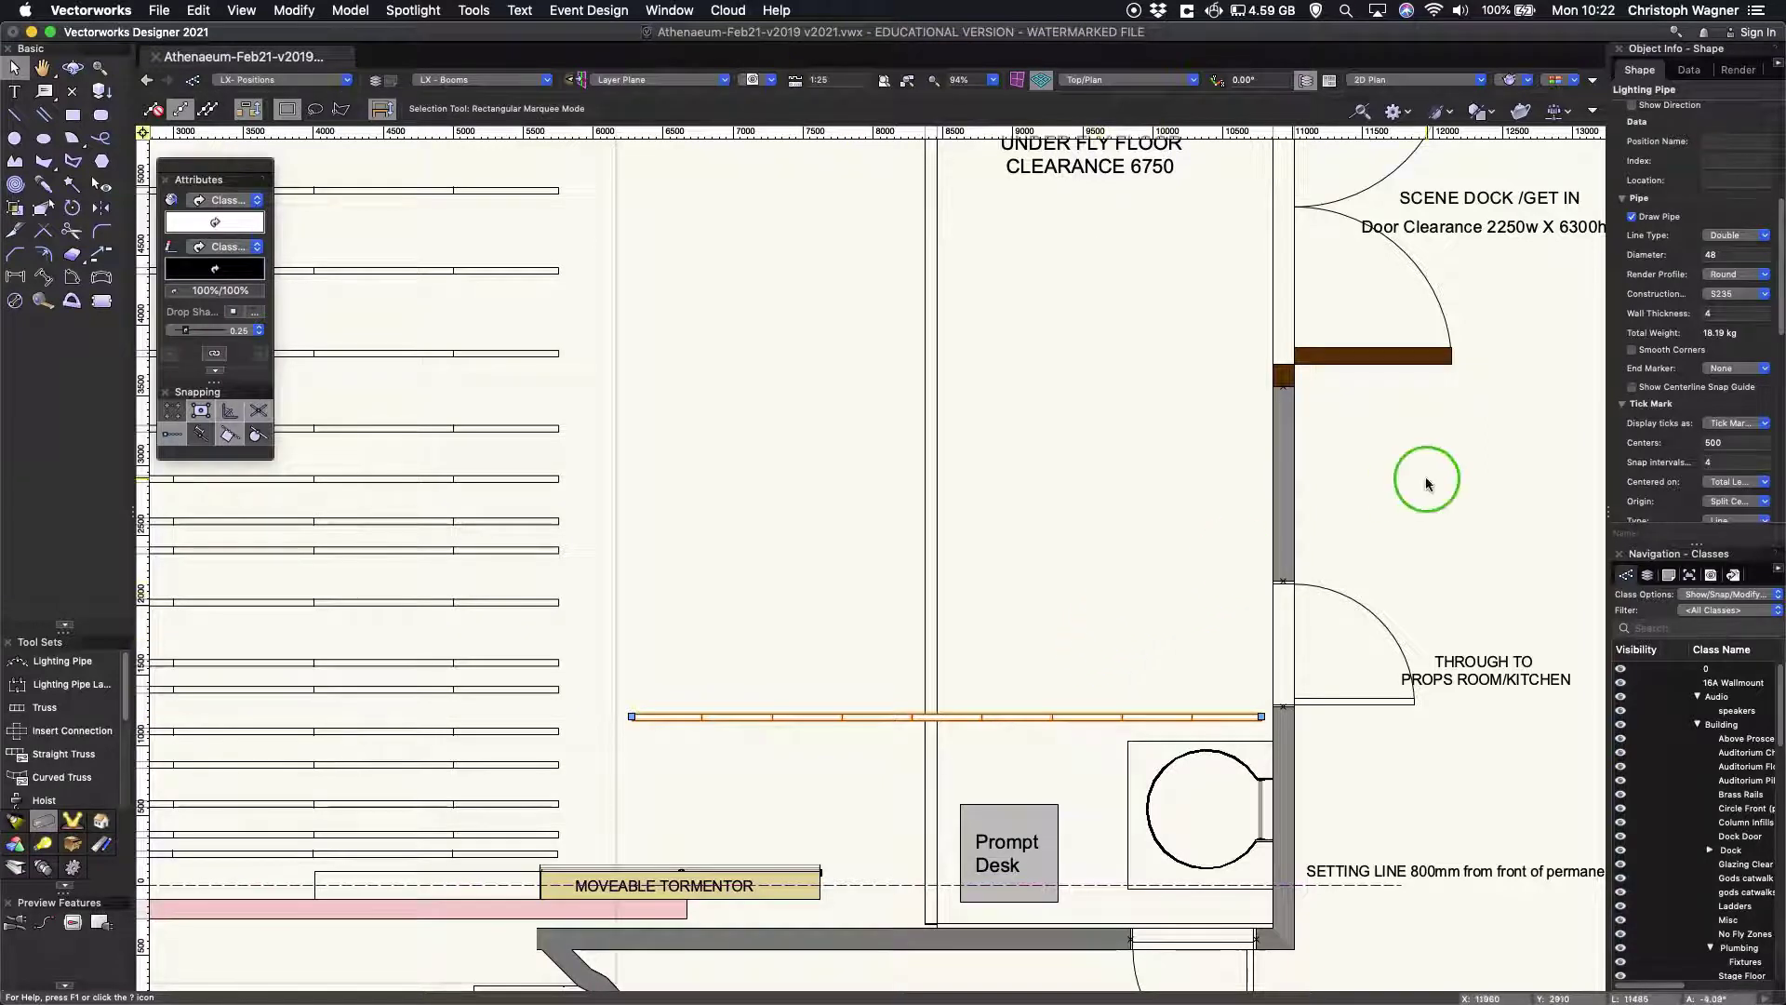
scroll(1665, 405, "up", 4)
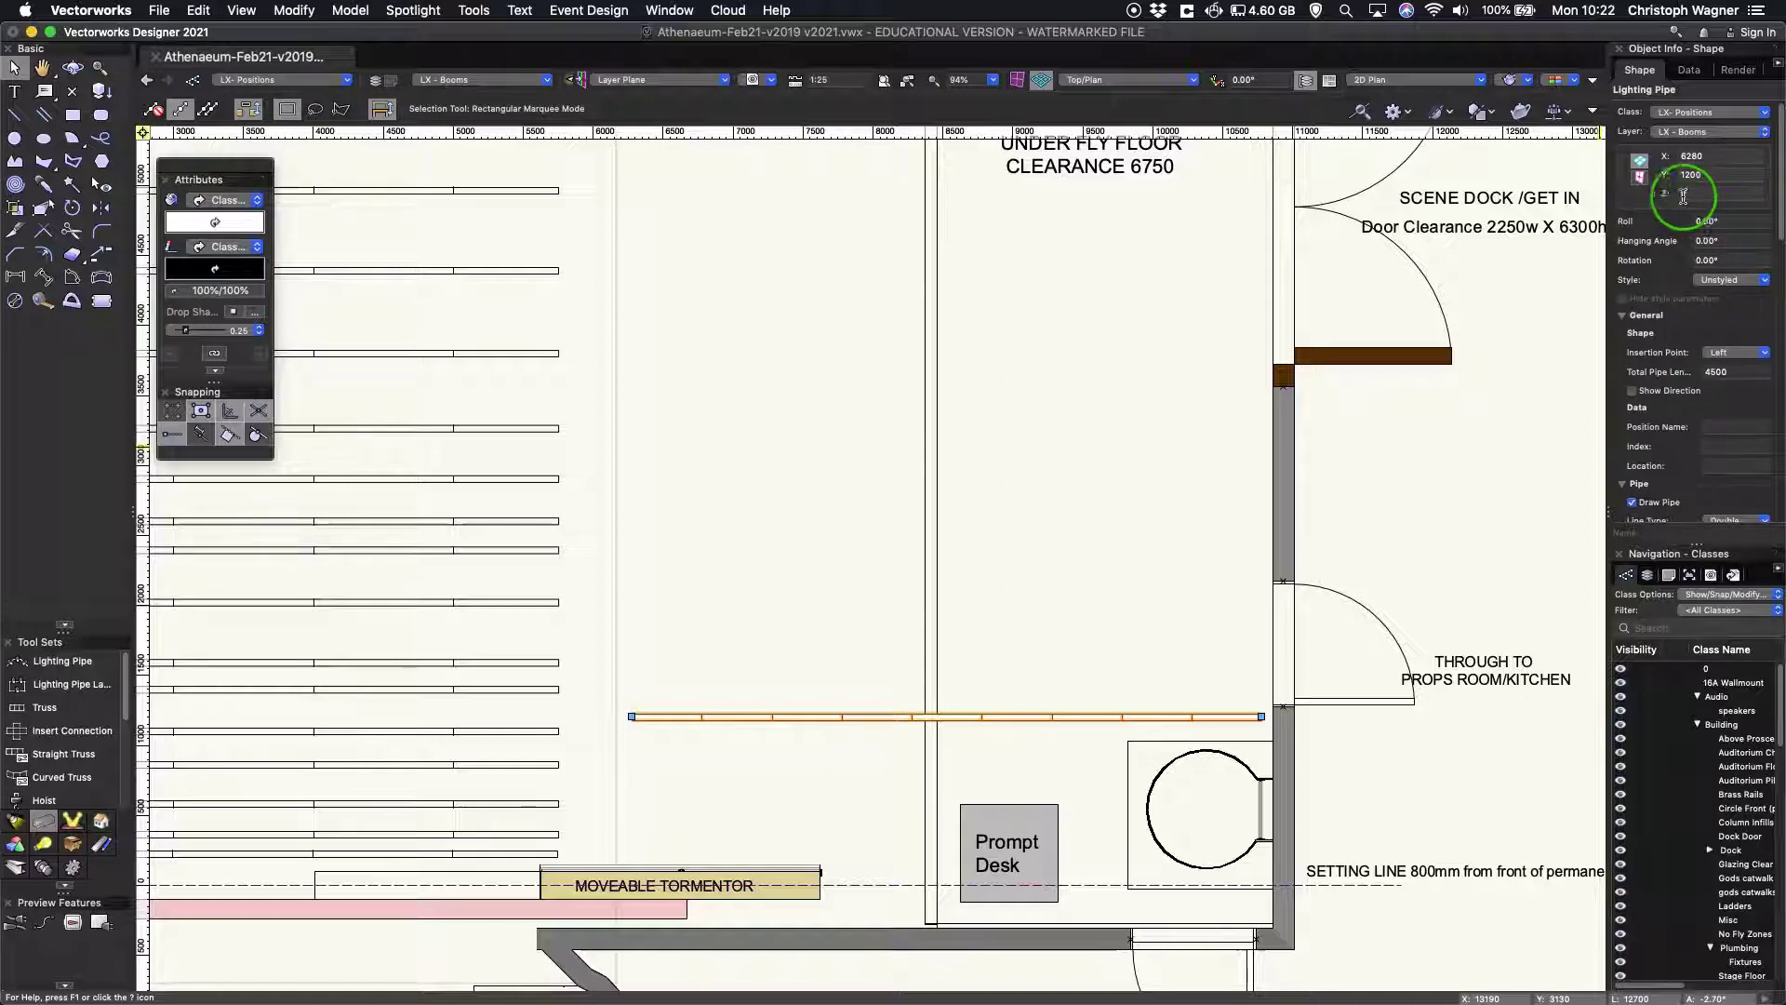
scroll(1666, 402, "down", 2)
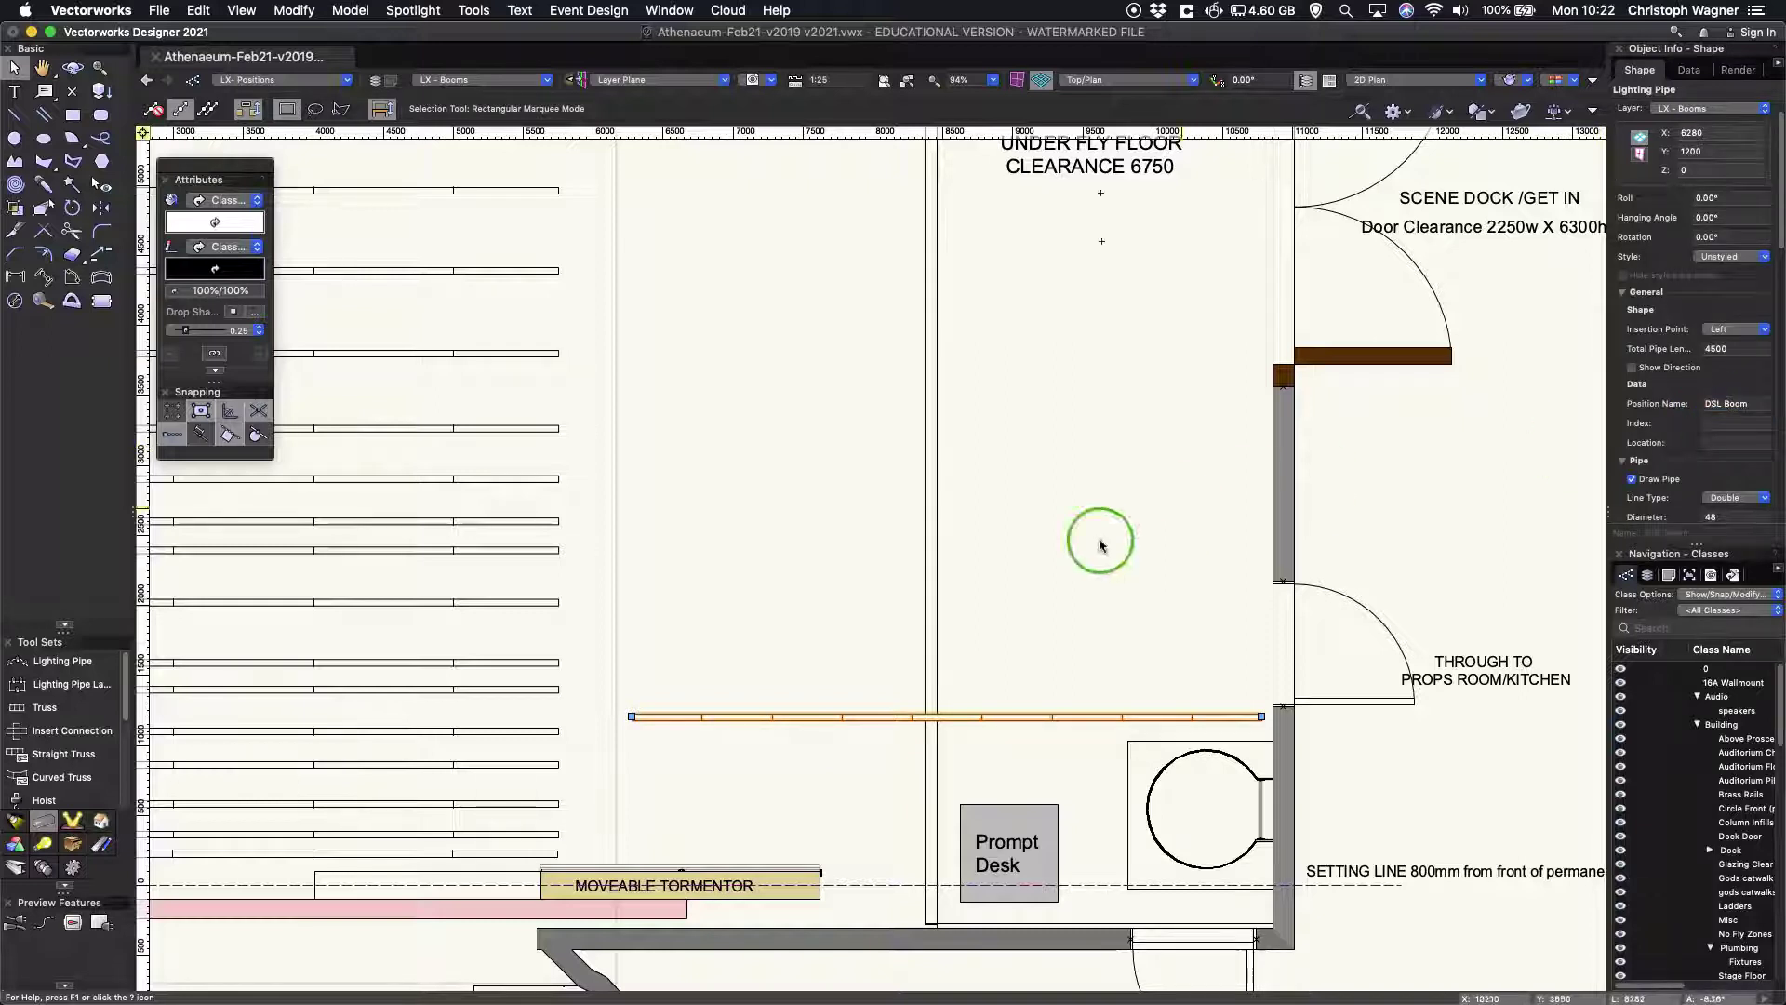
Pan below the pipe, check the Layers and Classes lists, and open the Resource Manager
left_click_drag(1011, 656, 957, 558)
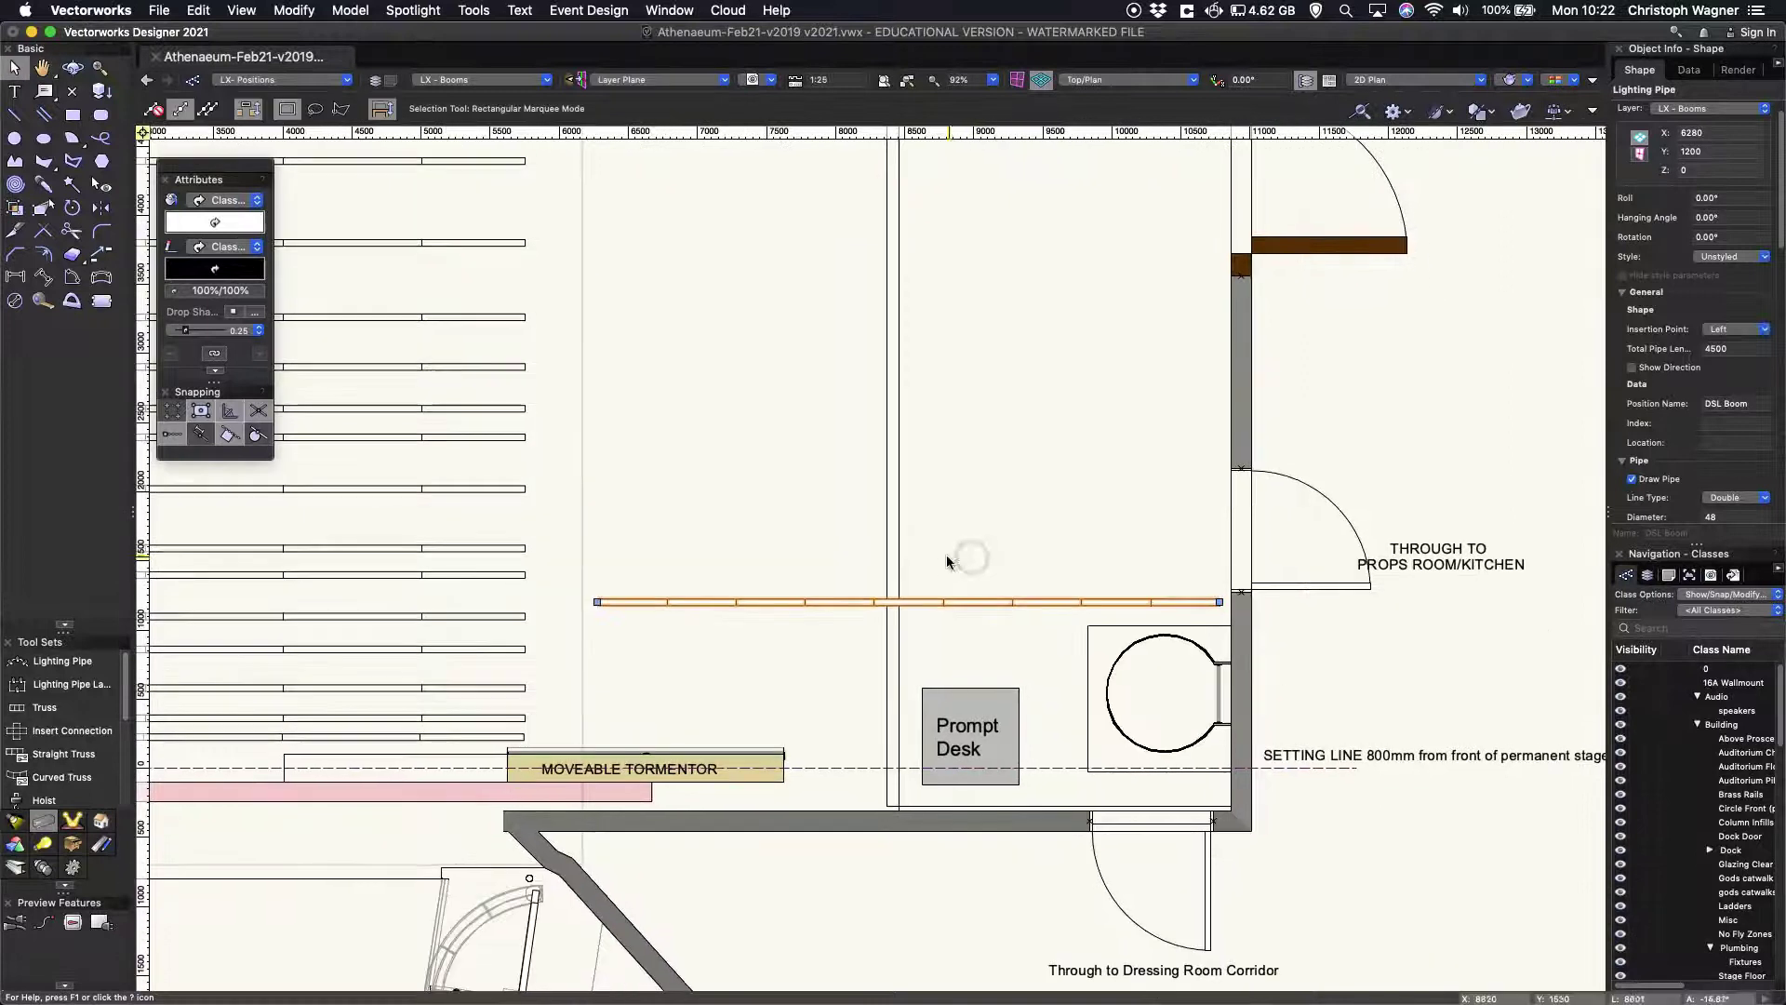
key("x")
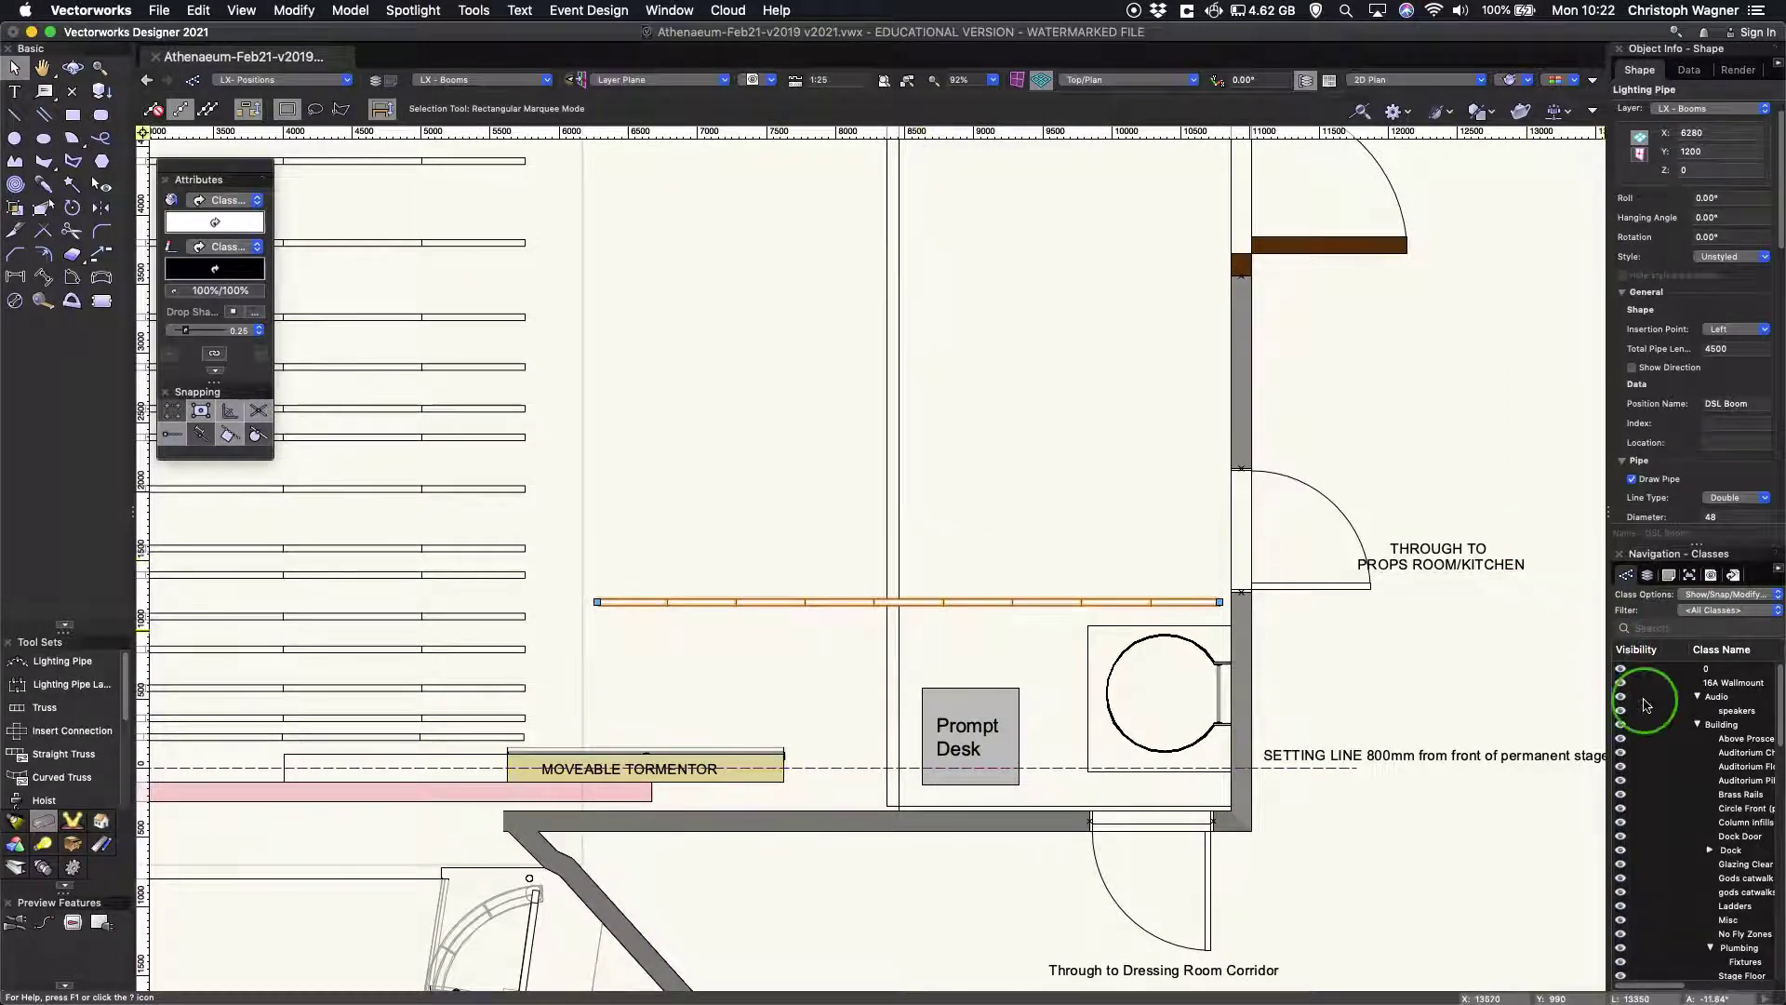
left_click(1648, 576)
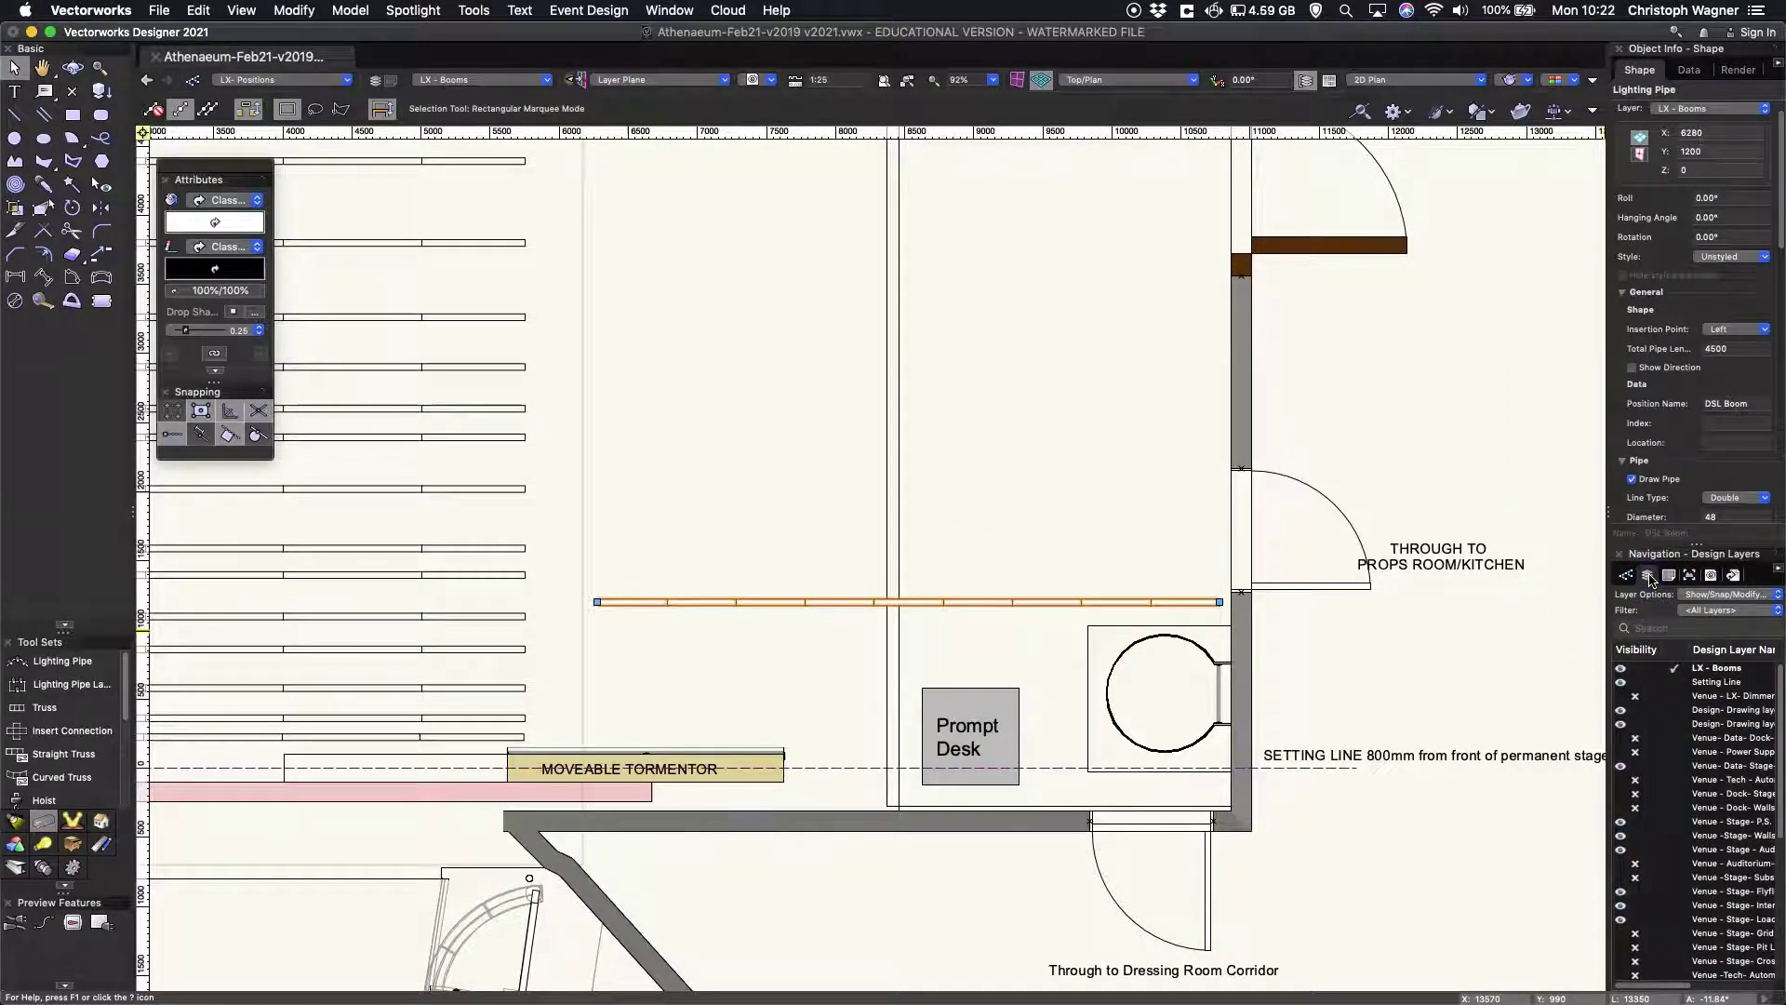
left_click(1626, 578)
left_click(1662, 656)
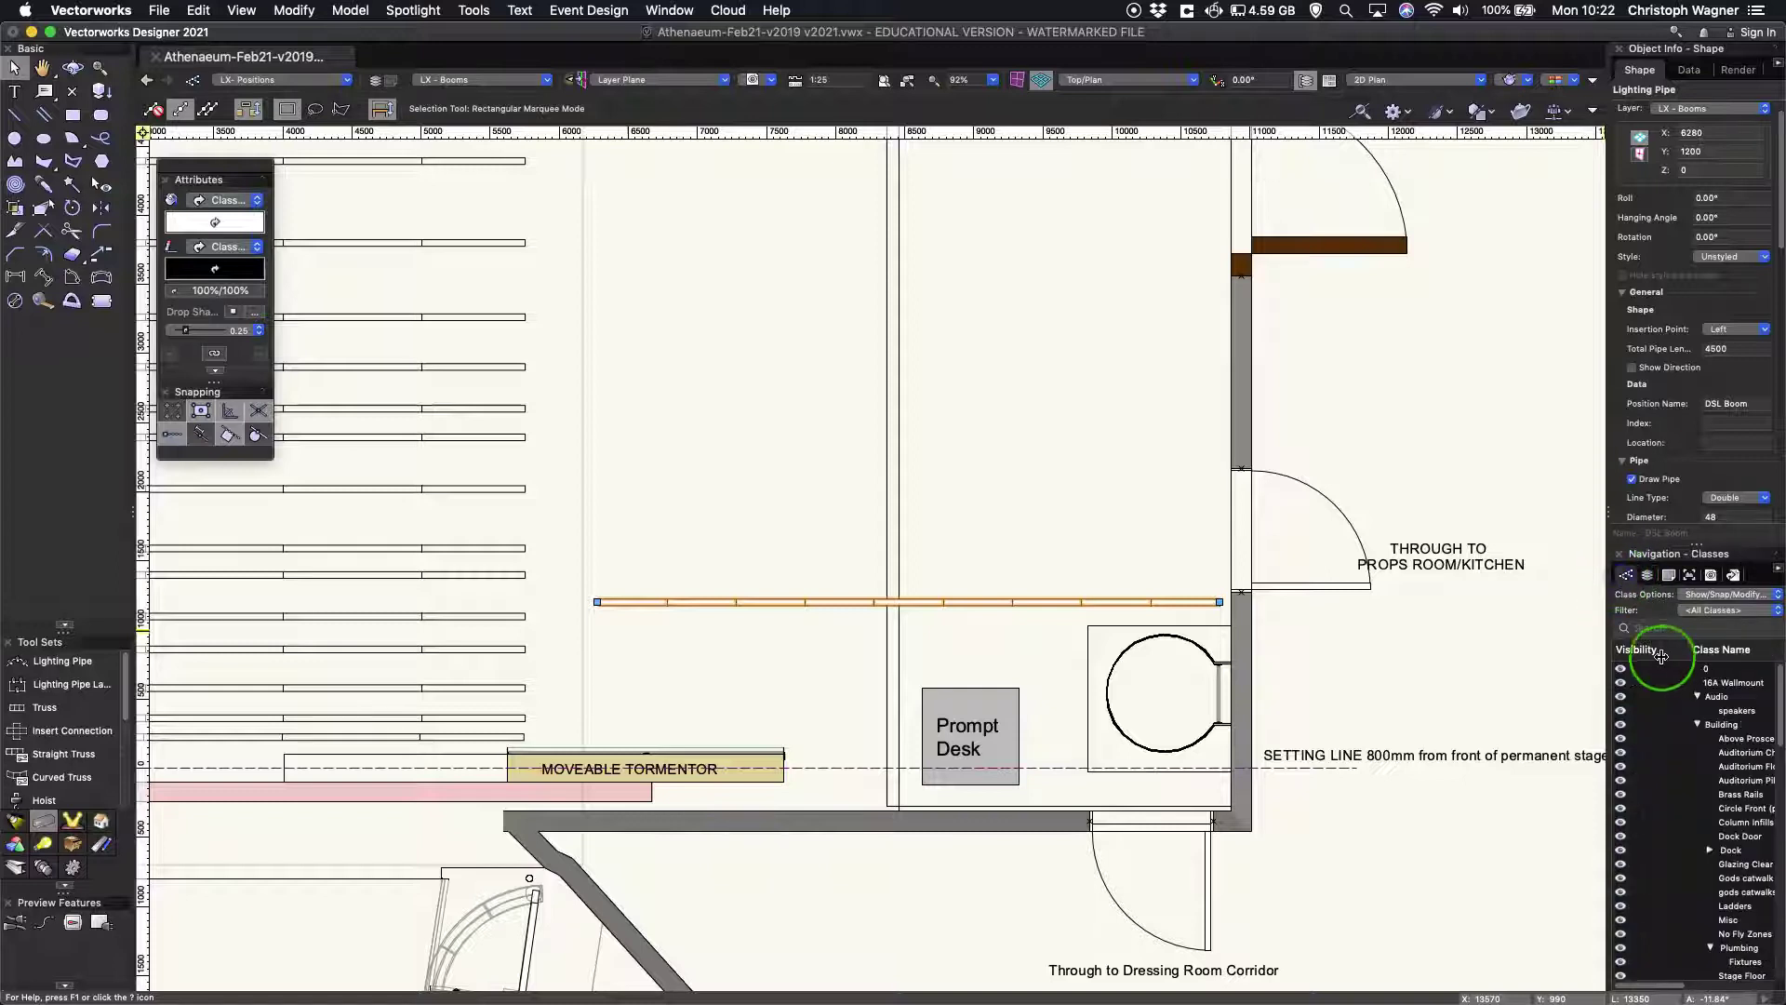
left_click(1664, 630)
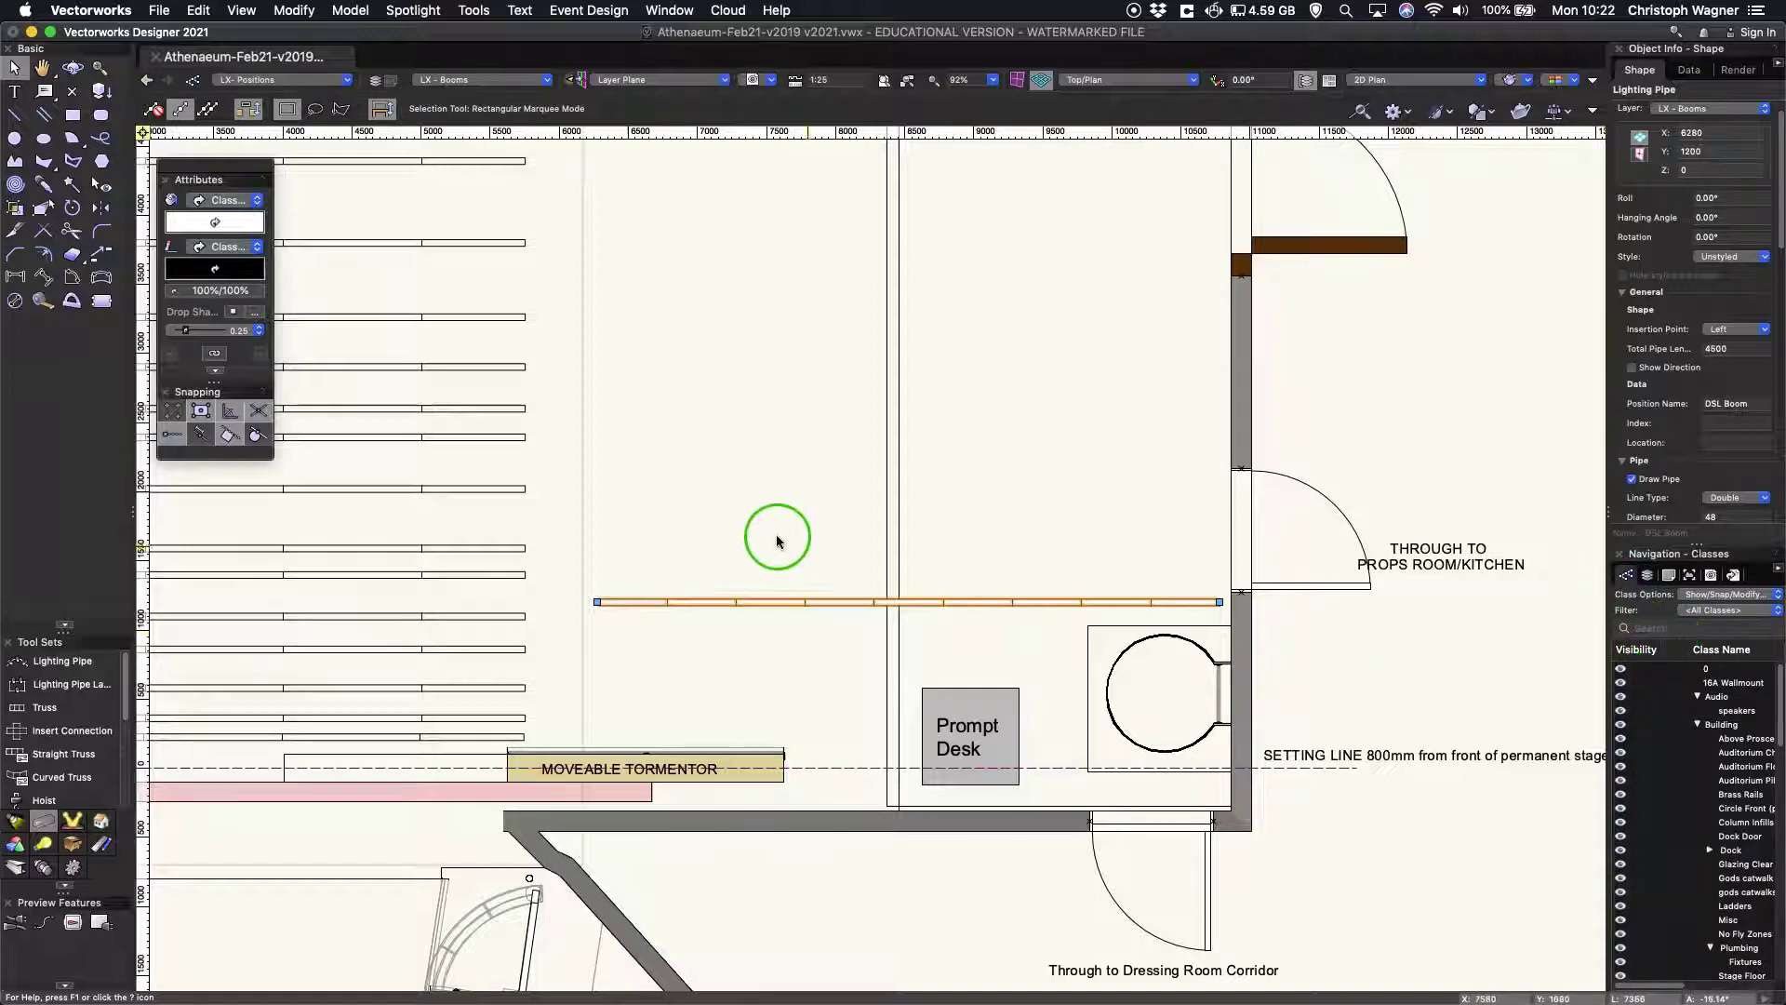
key("super+i")
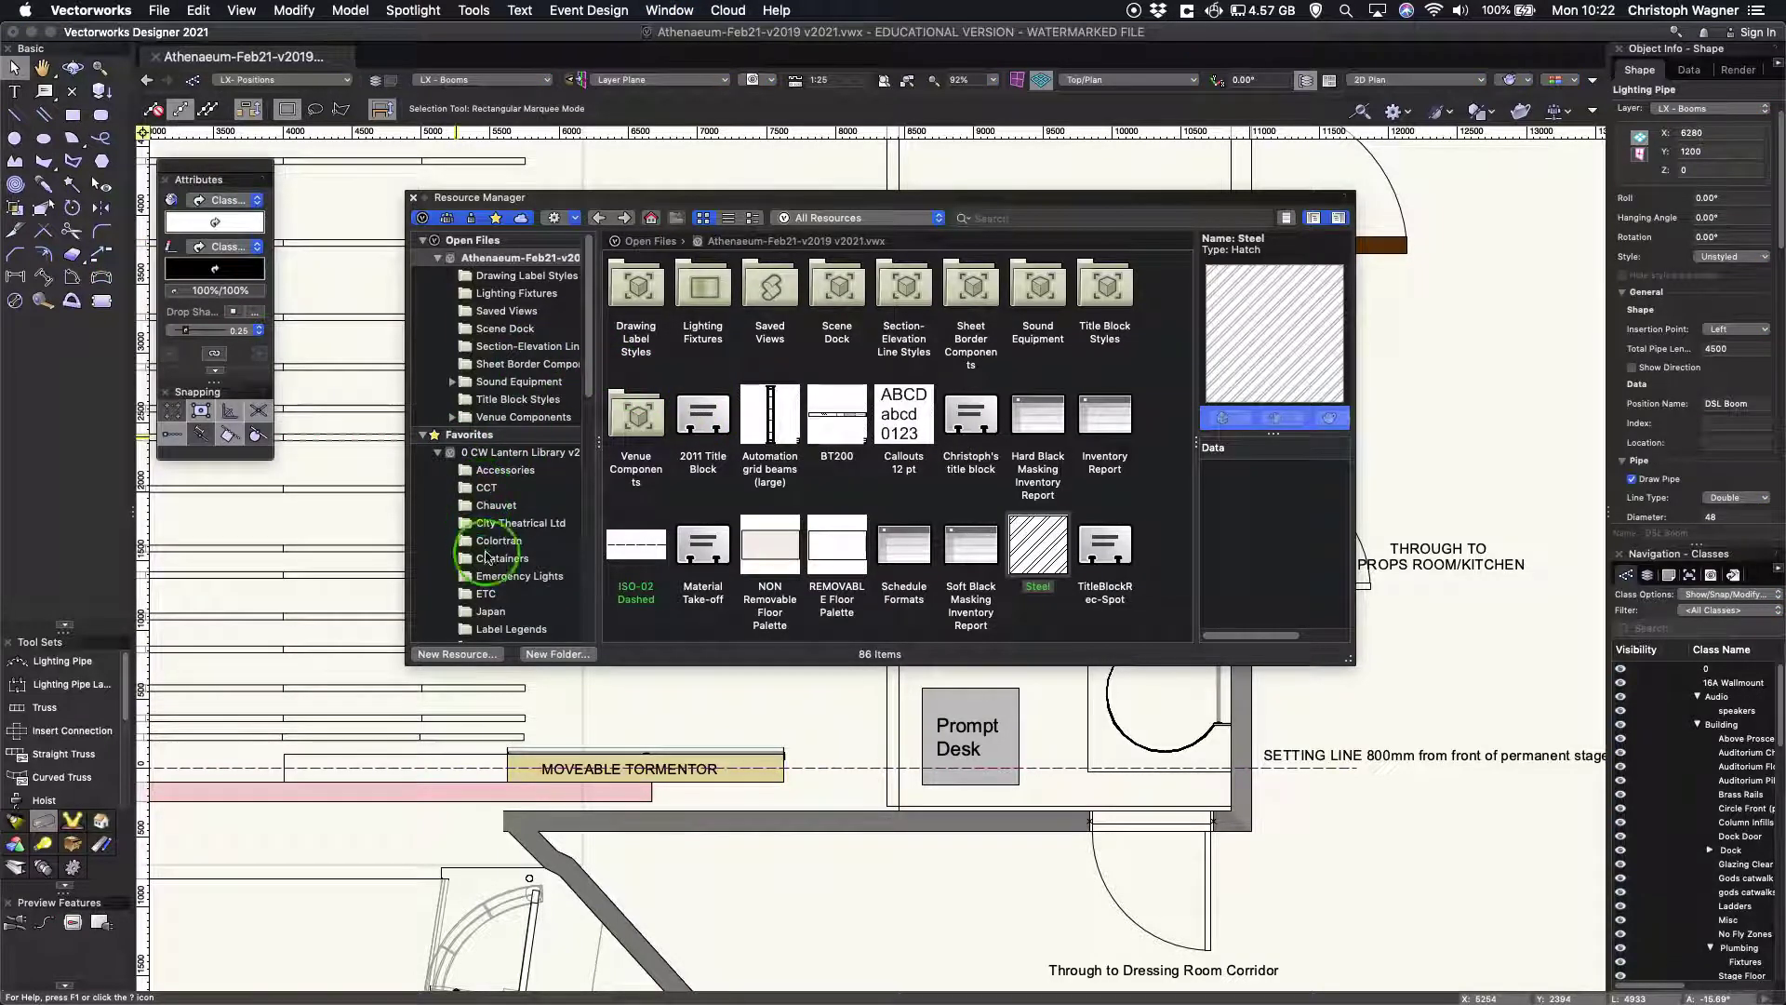
Import Etc Source 4 36° from the Favorites ETC library into a new 'LX Fixtures' folder
left_click(472, 594)
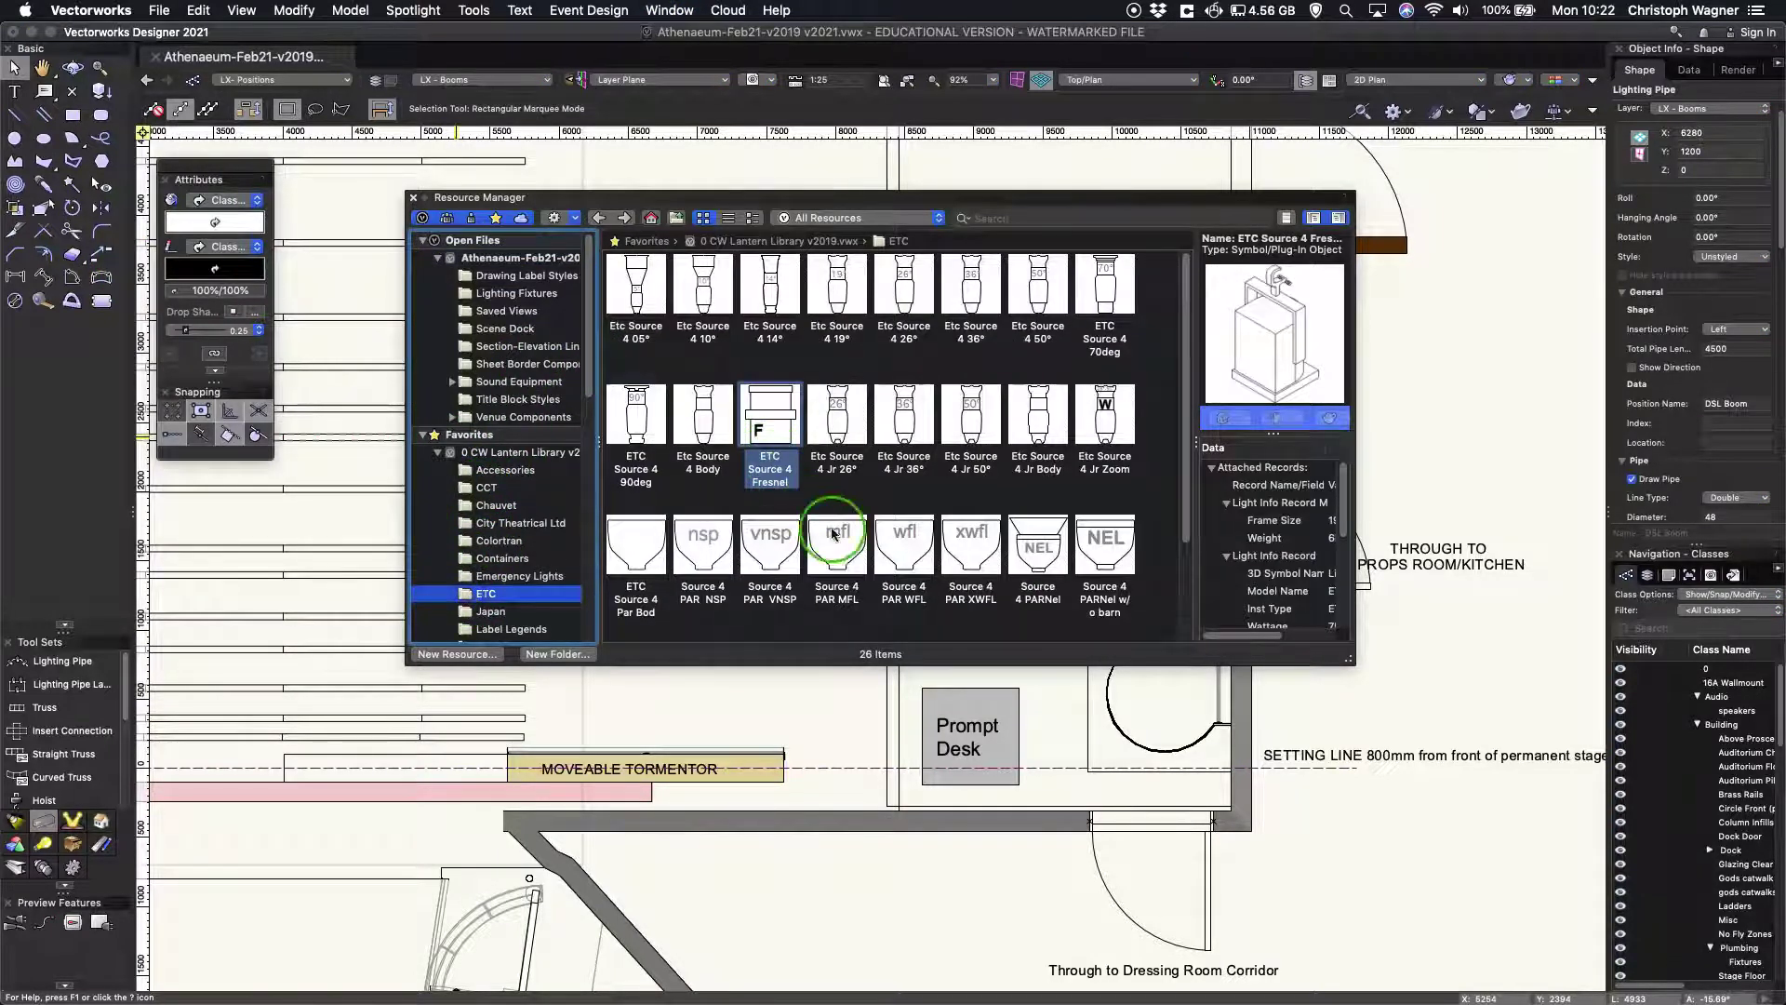
right_click(972, 300)
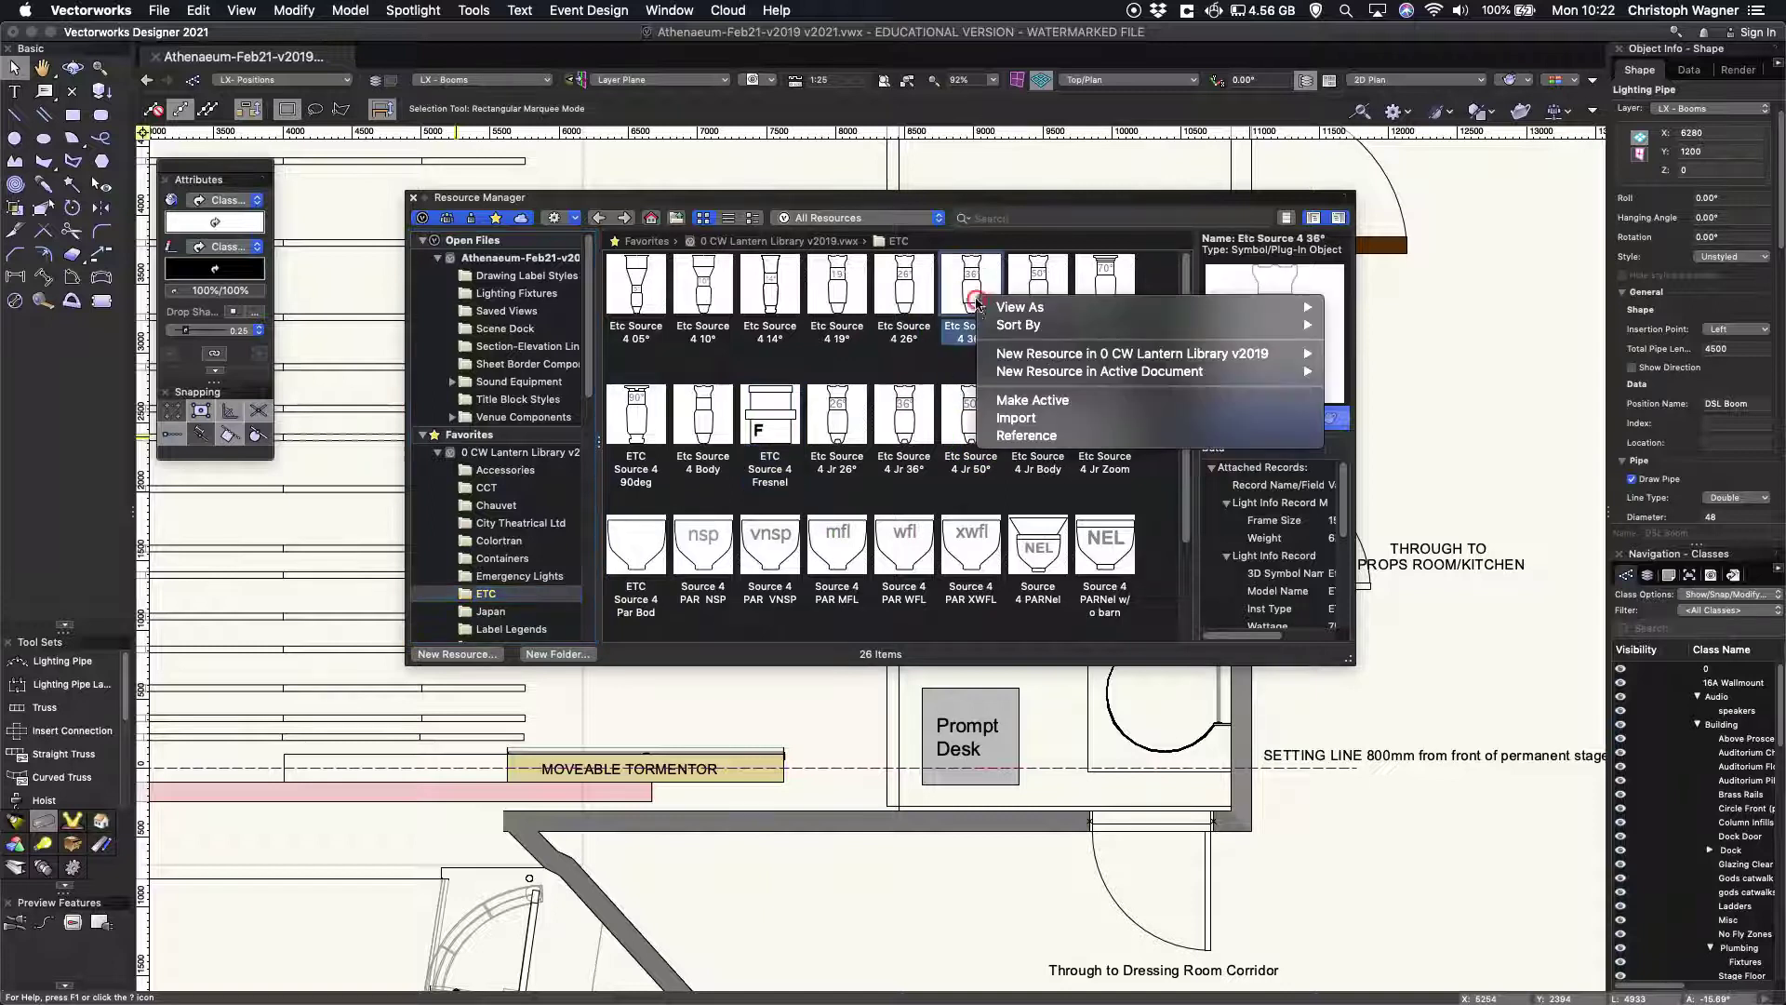
left_click(1016, 418)
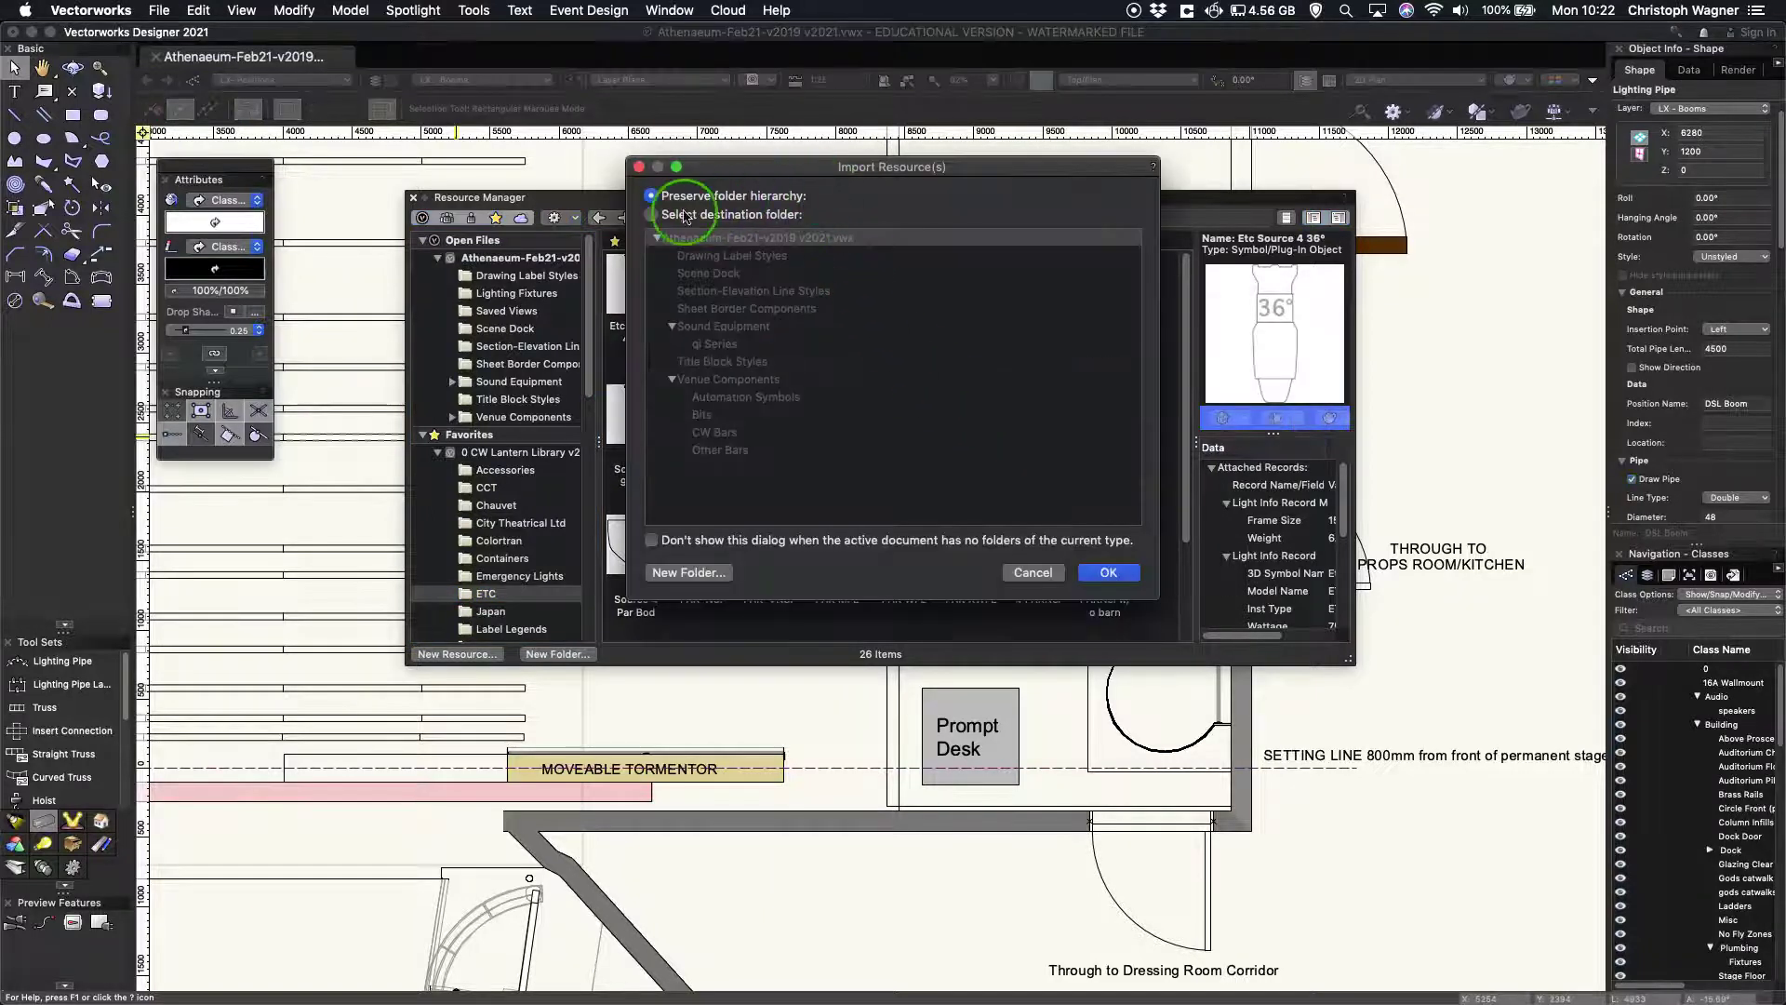
left_click(652, 214)
left_click_drag(768, 170, 836, 125)
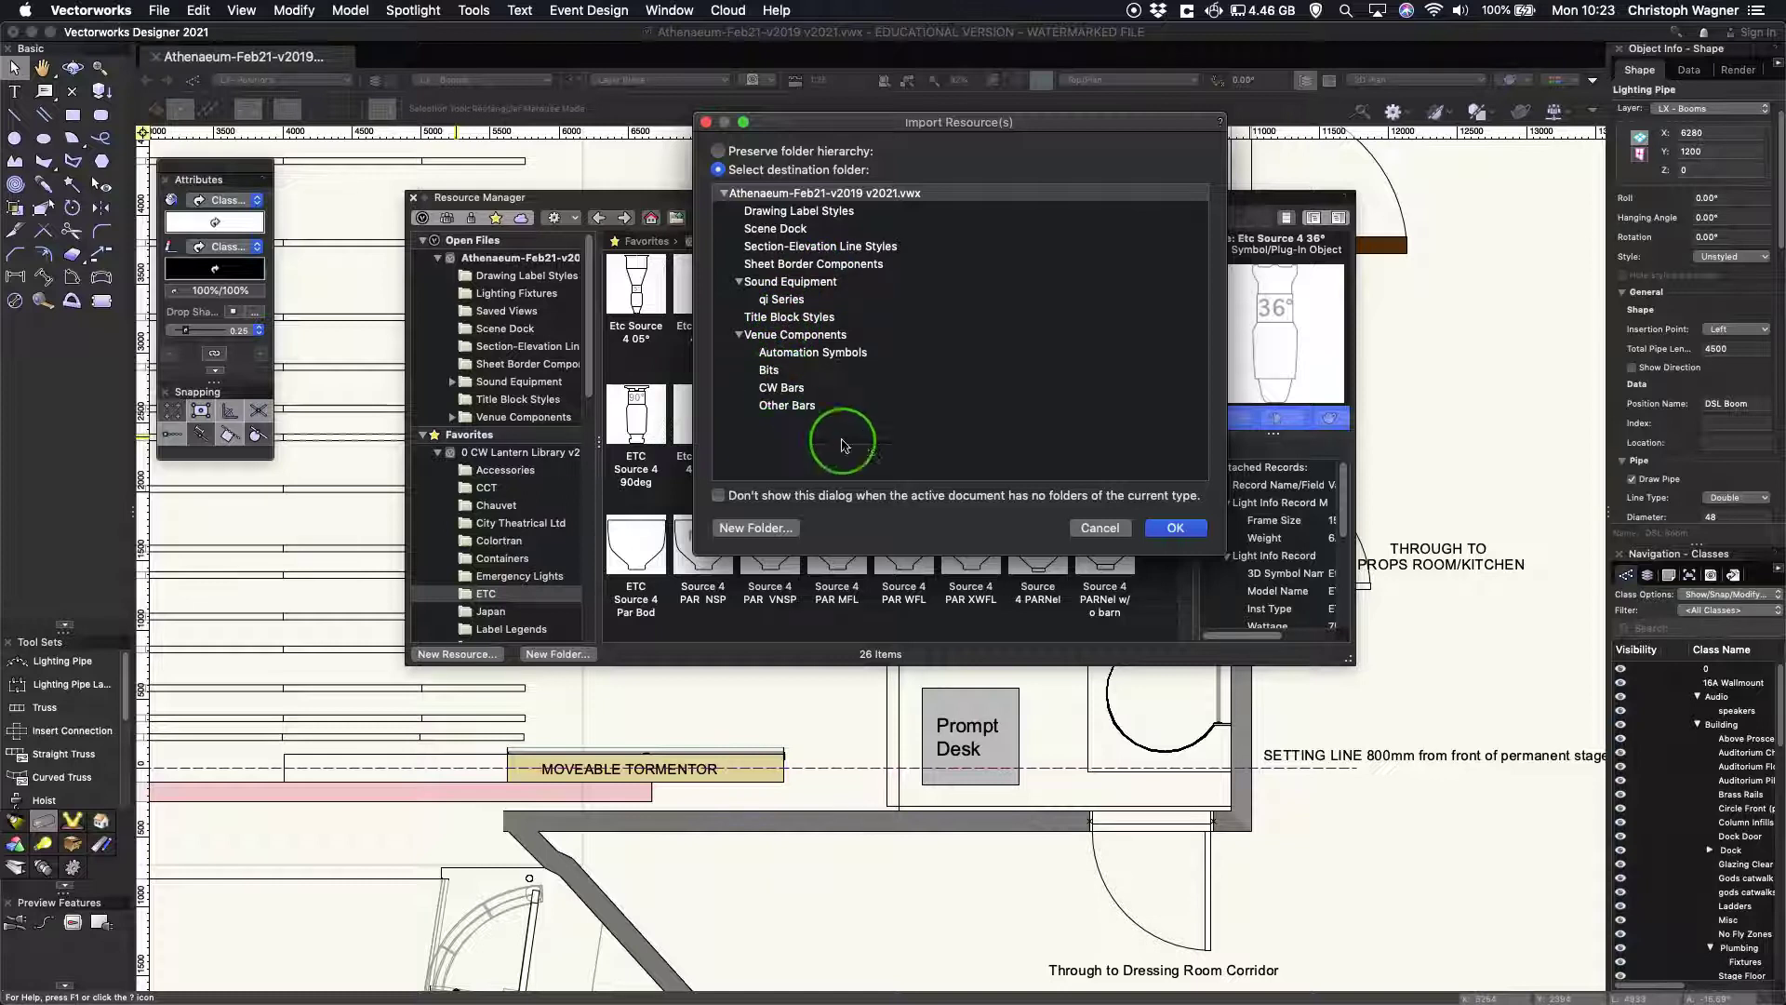
left_click(782, 528)
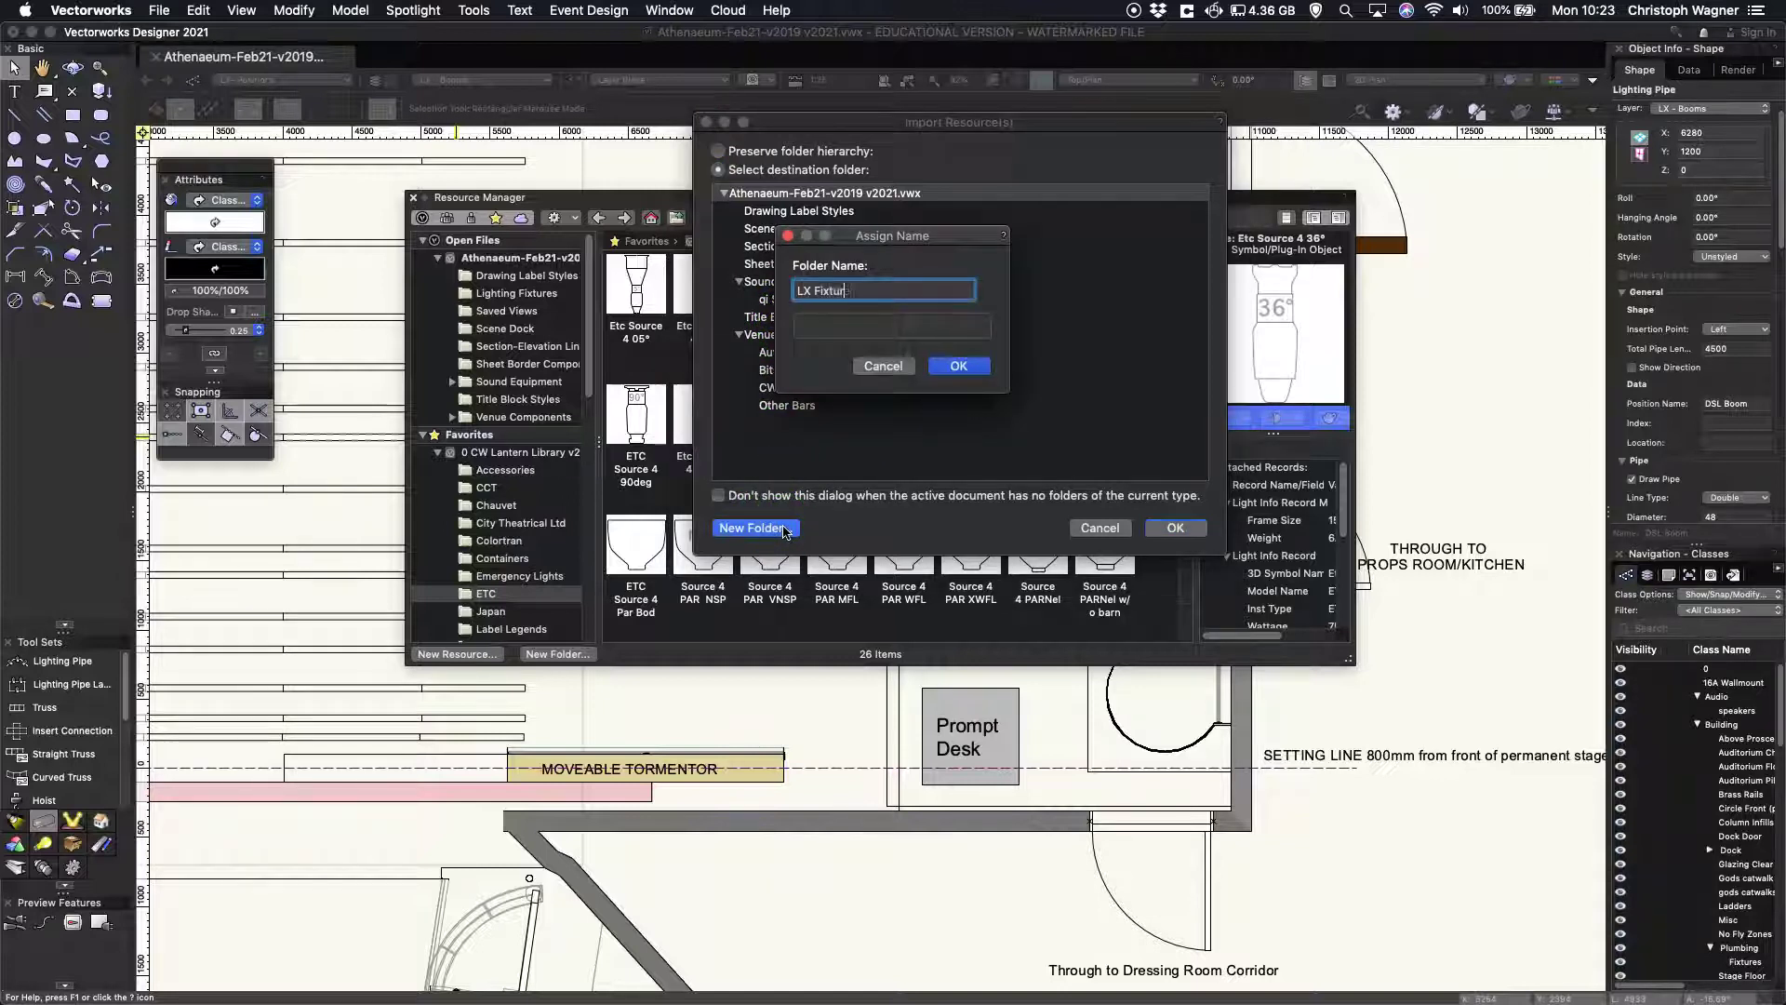
left_click(959, 366)
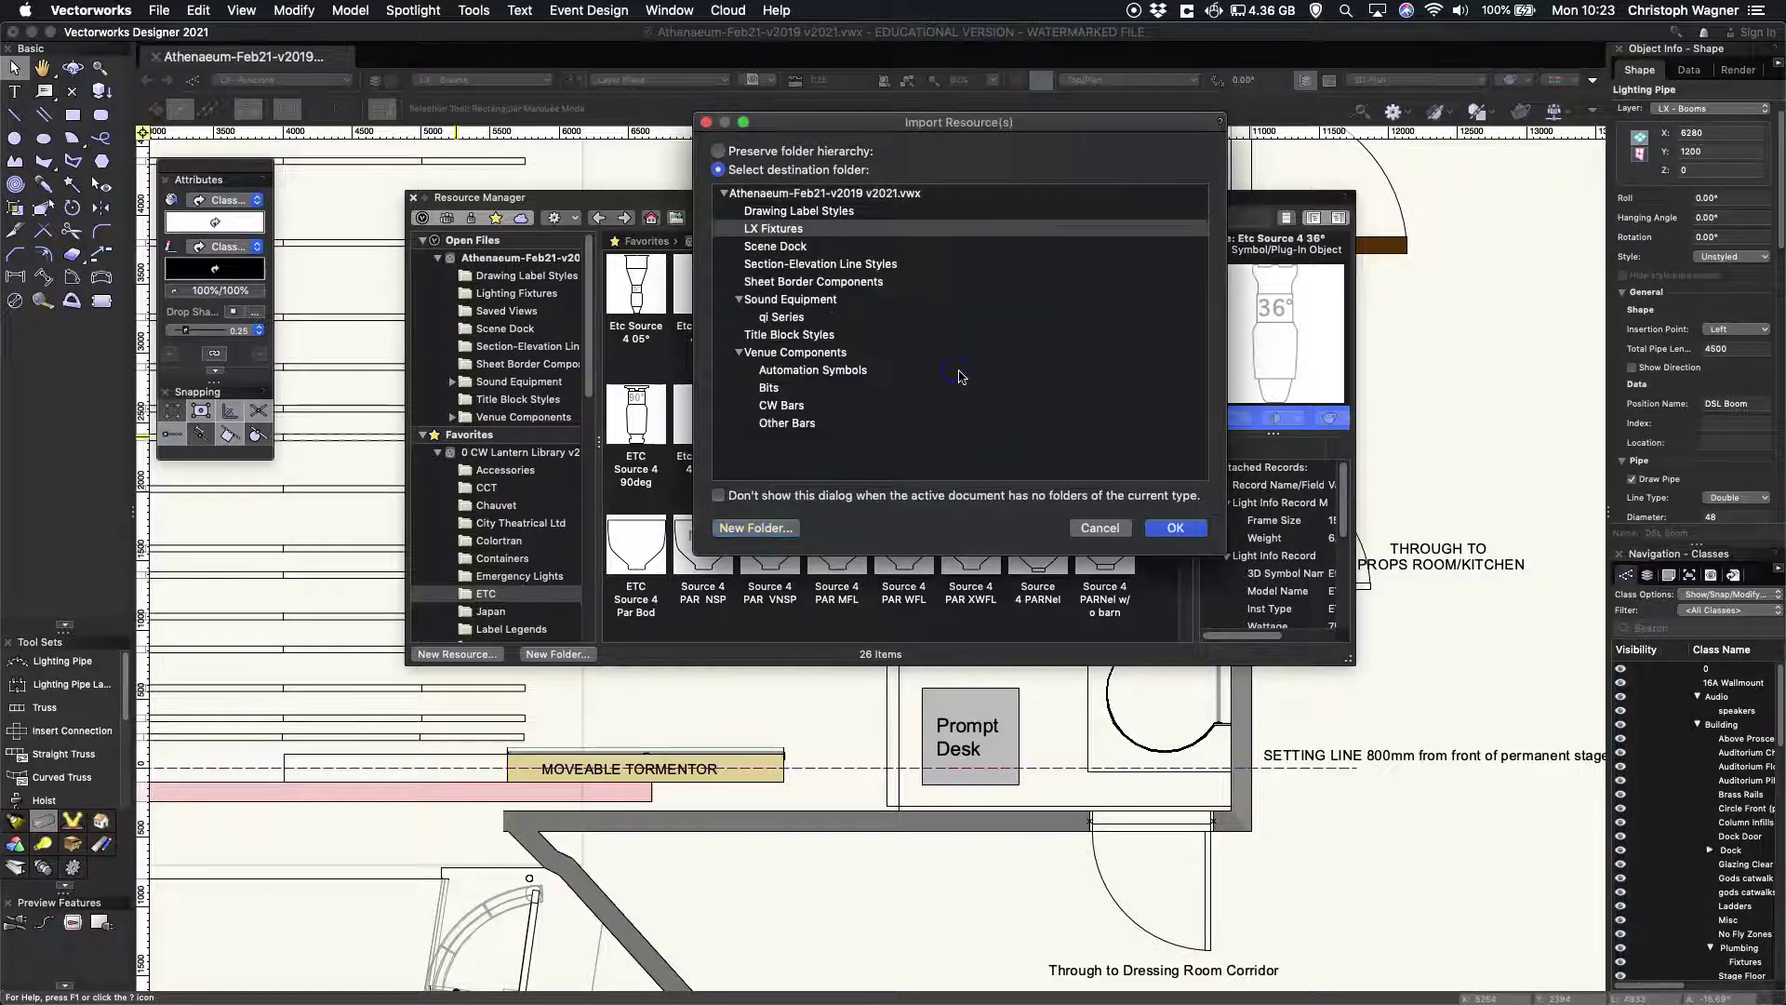
left_click(1179, 527)
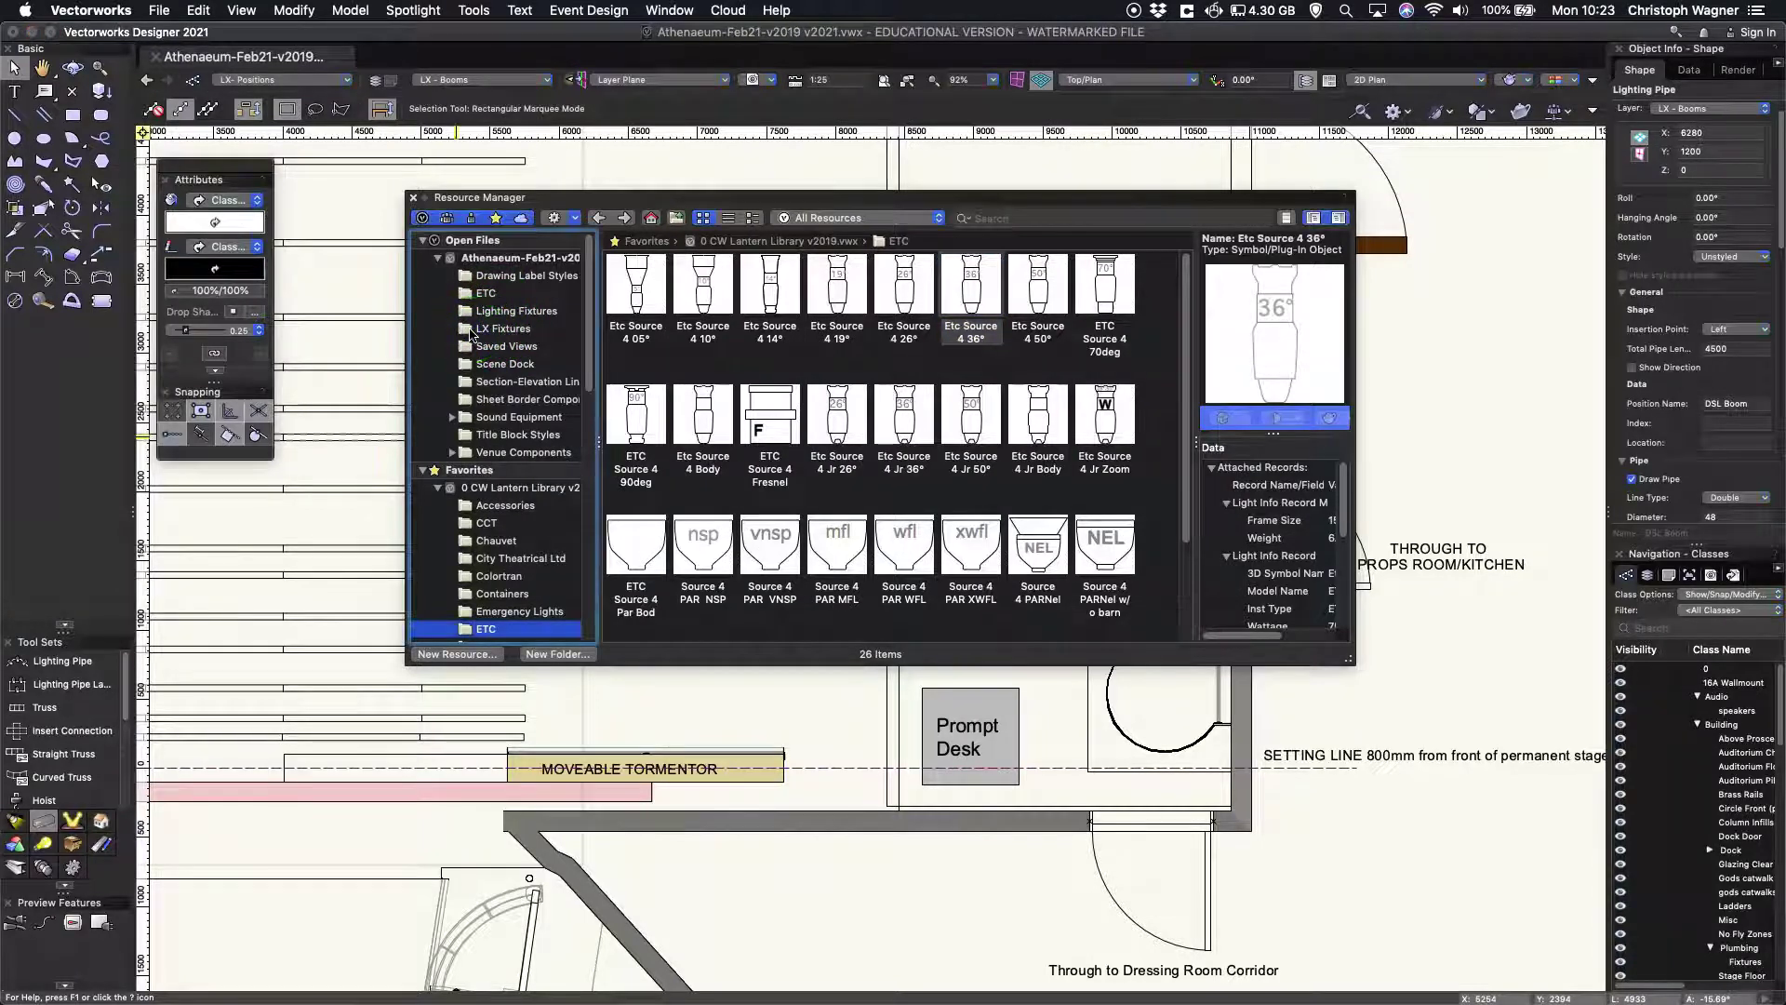
Activate the Etc Source 4 36° symbol from LX Fixtures for lighting device placement
left_click(470, 331)
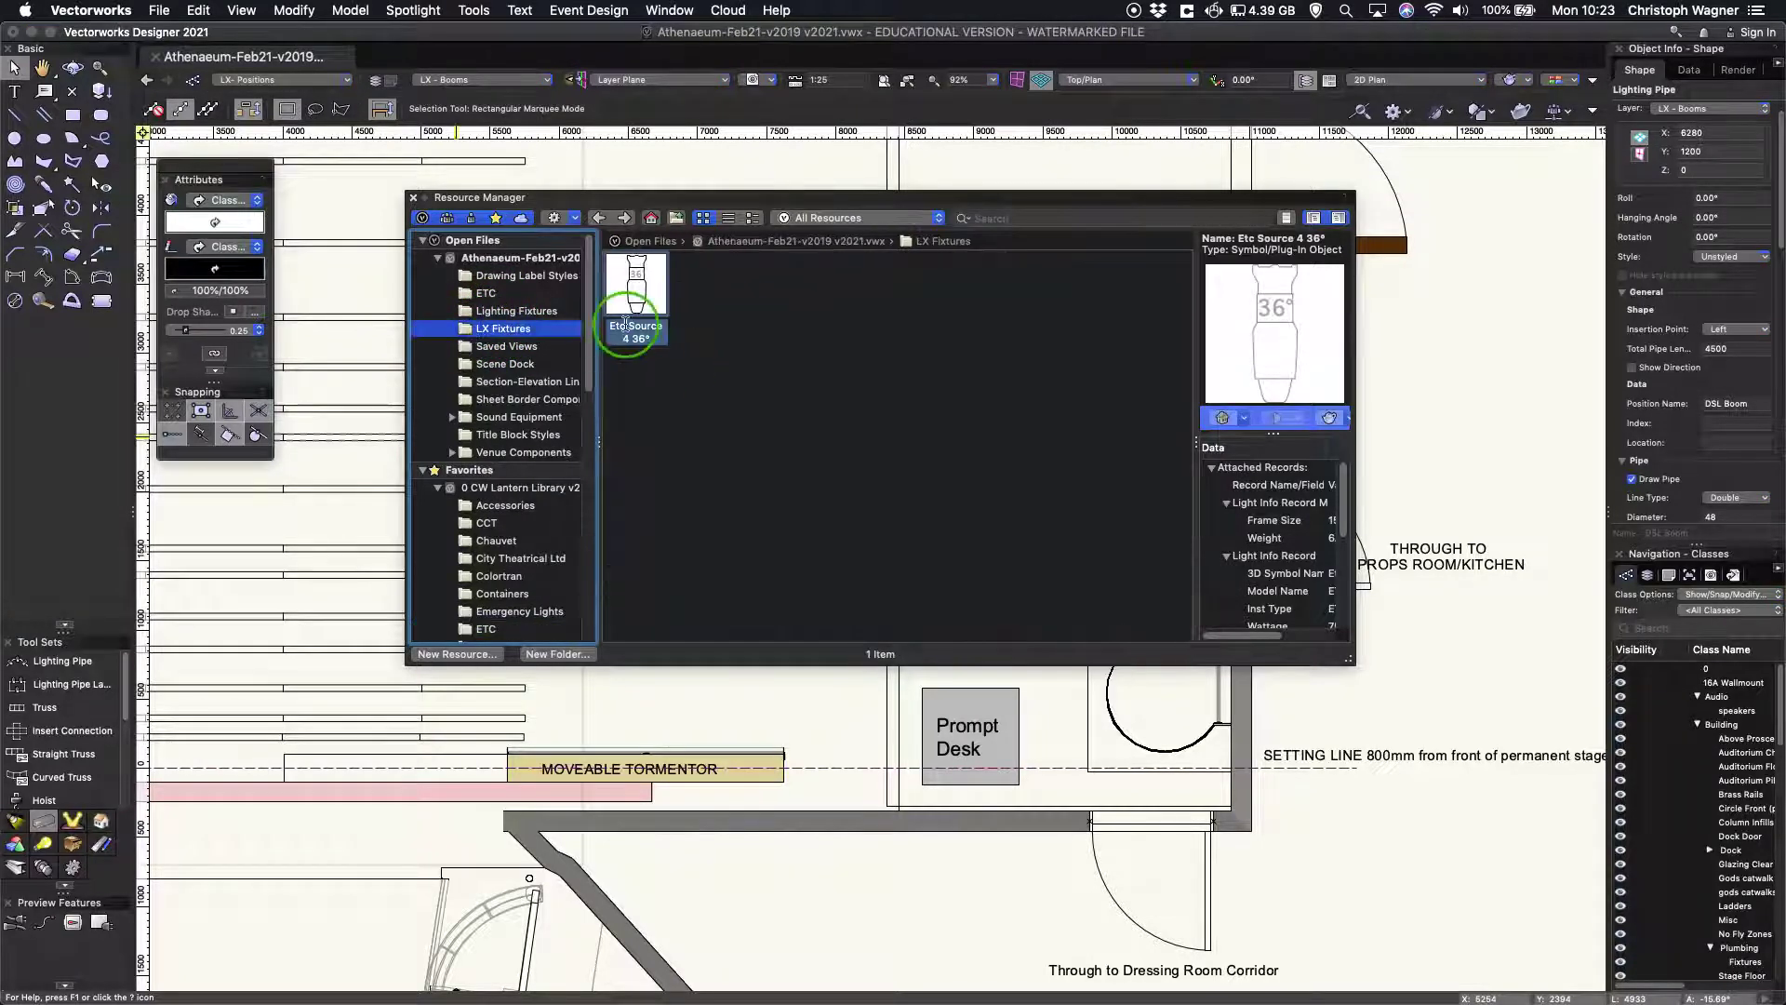
left_click(637, 298)
double_click(638, 301)
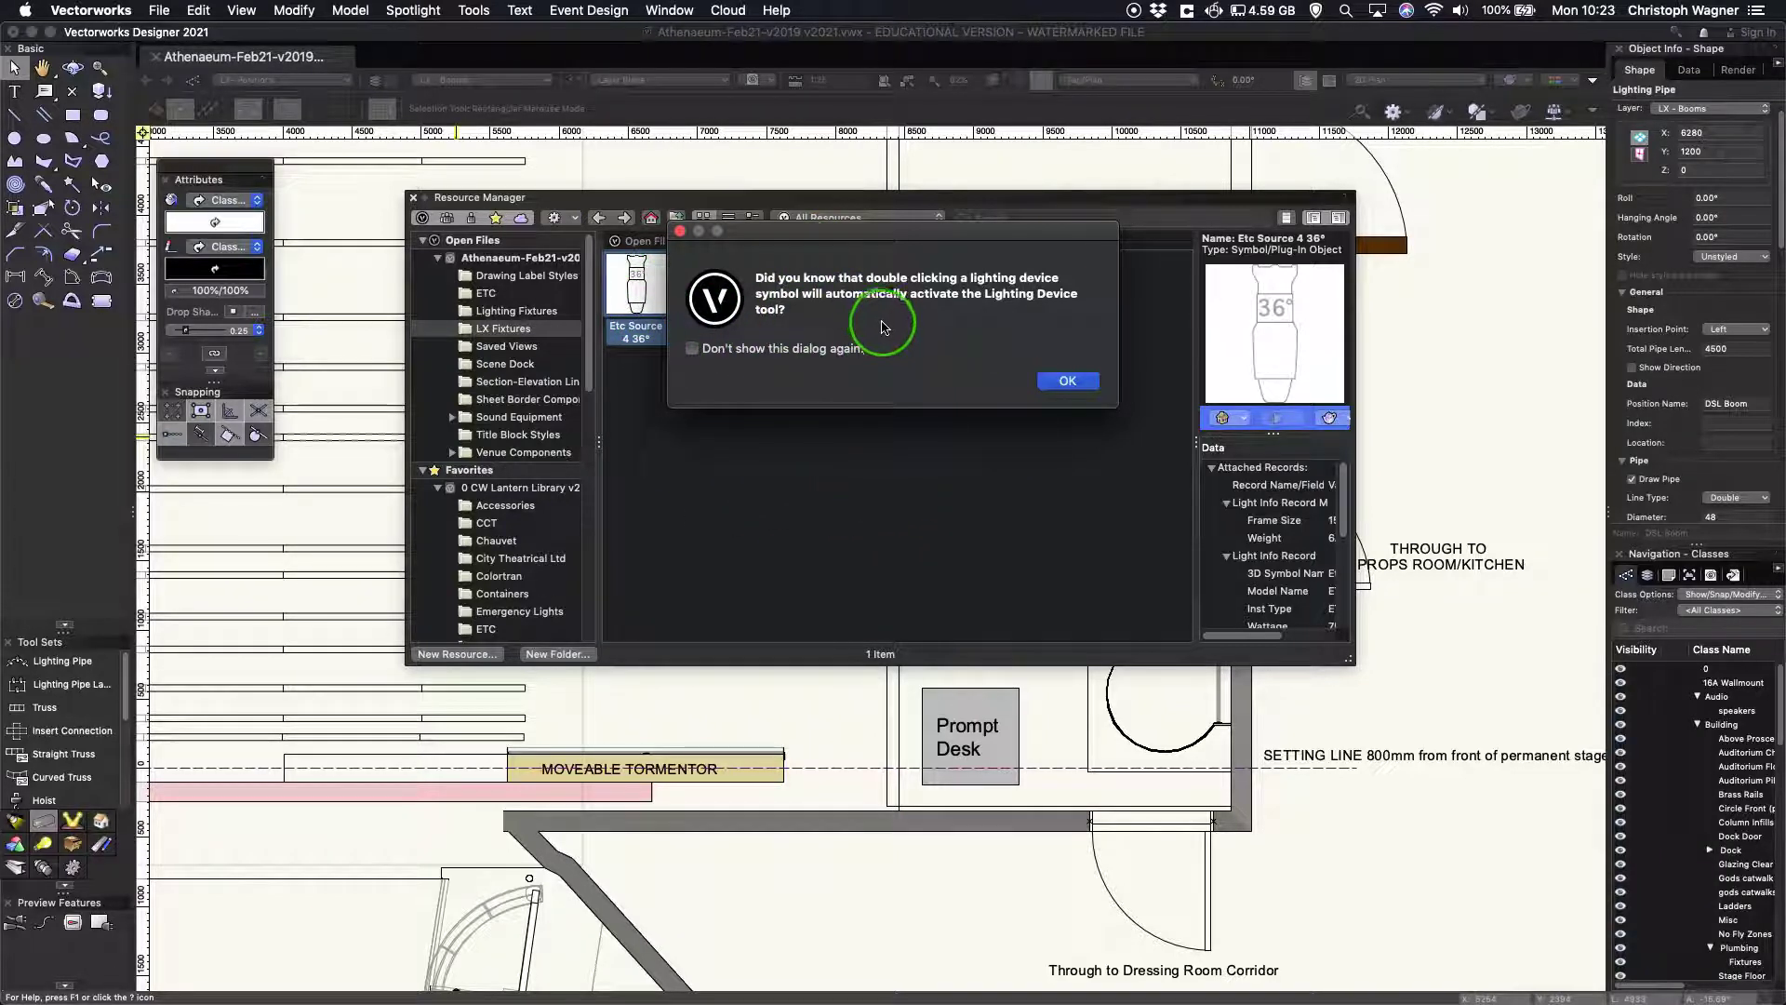
left_click(1068, 381)
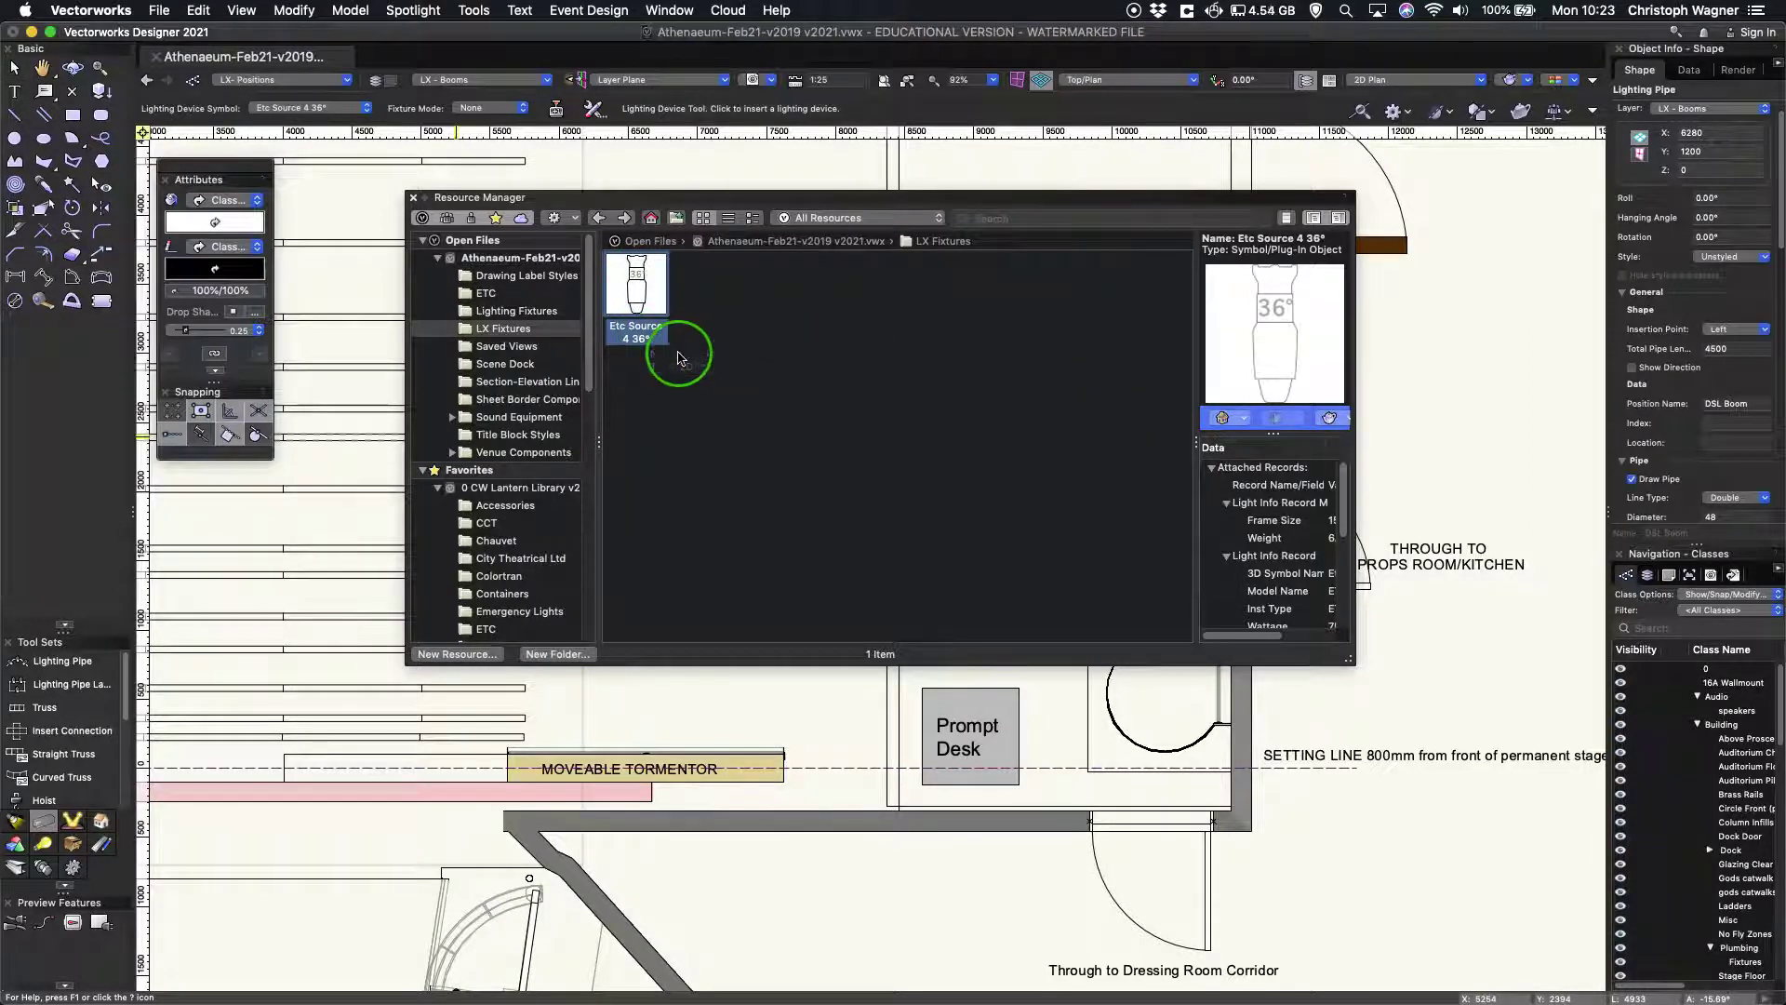
key("x")
key("super+r")
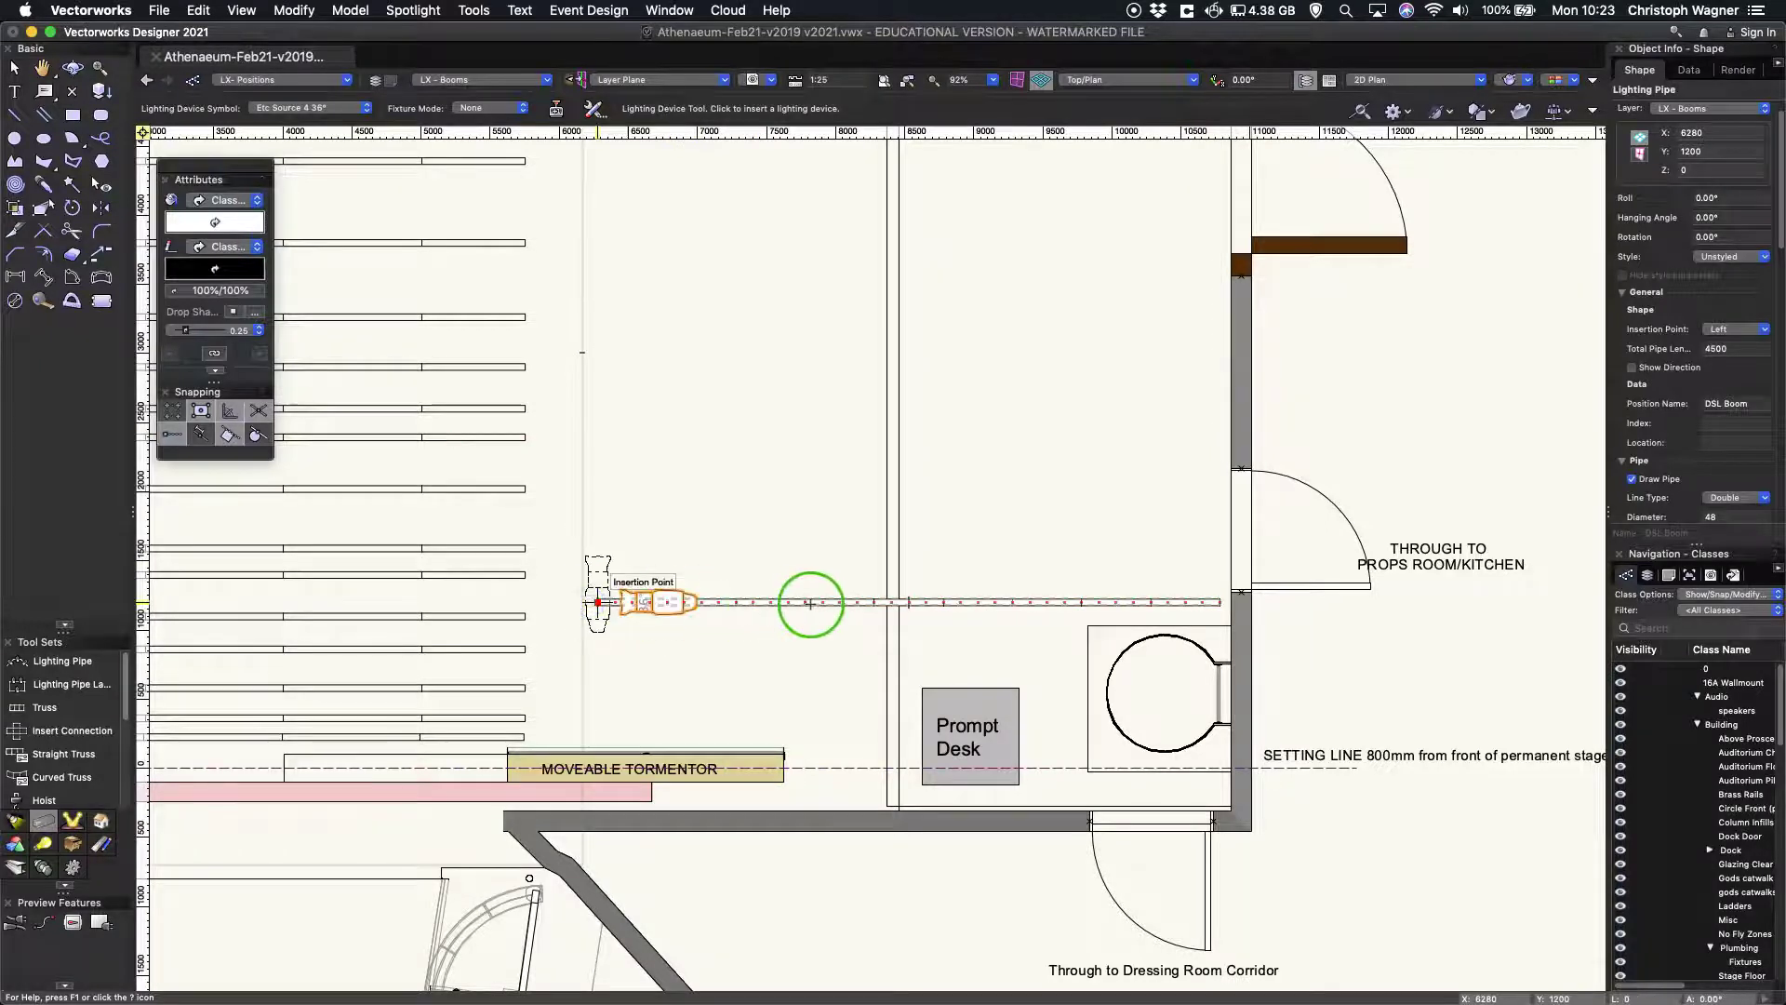
Hang three fixtures on the pipe: at the left end, along it, and near the right end
left_click(786, 581)
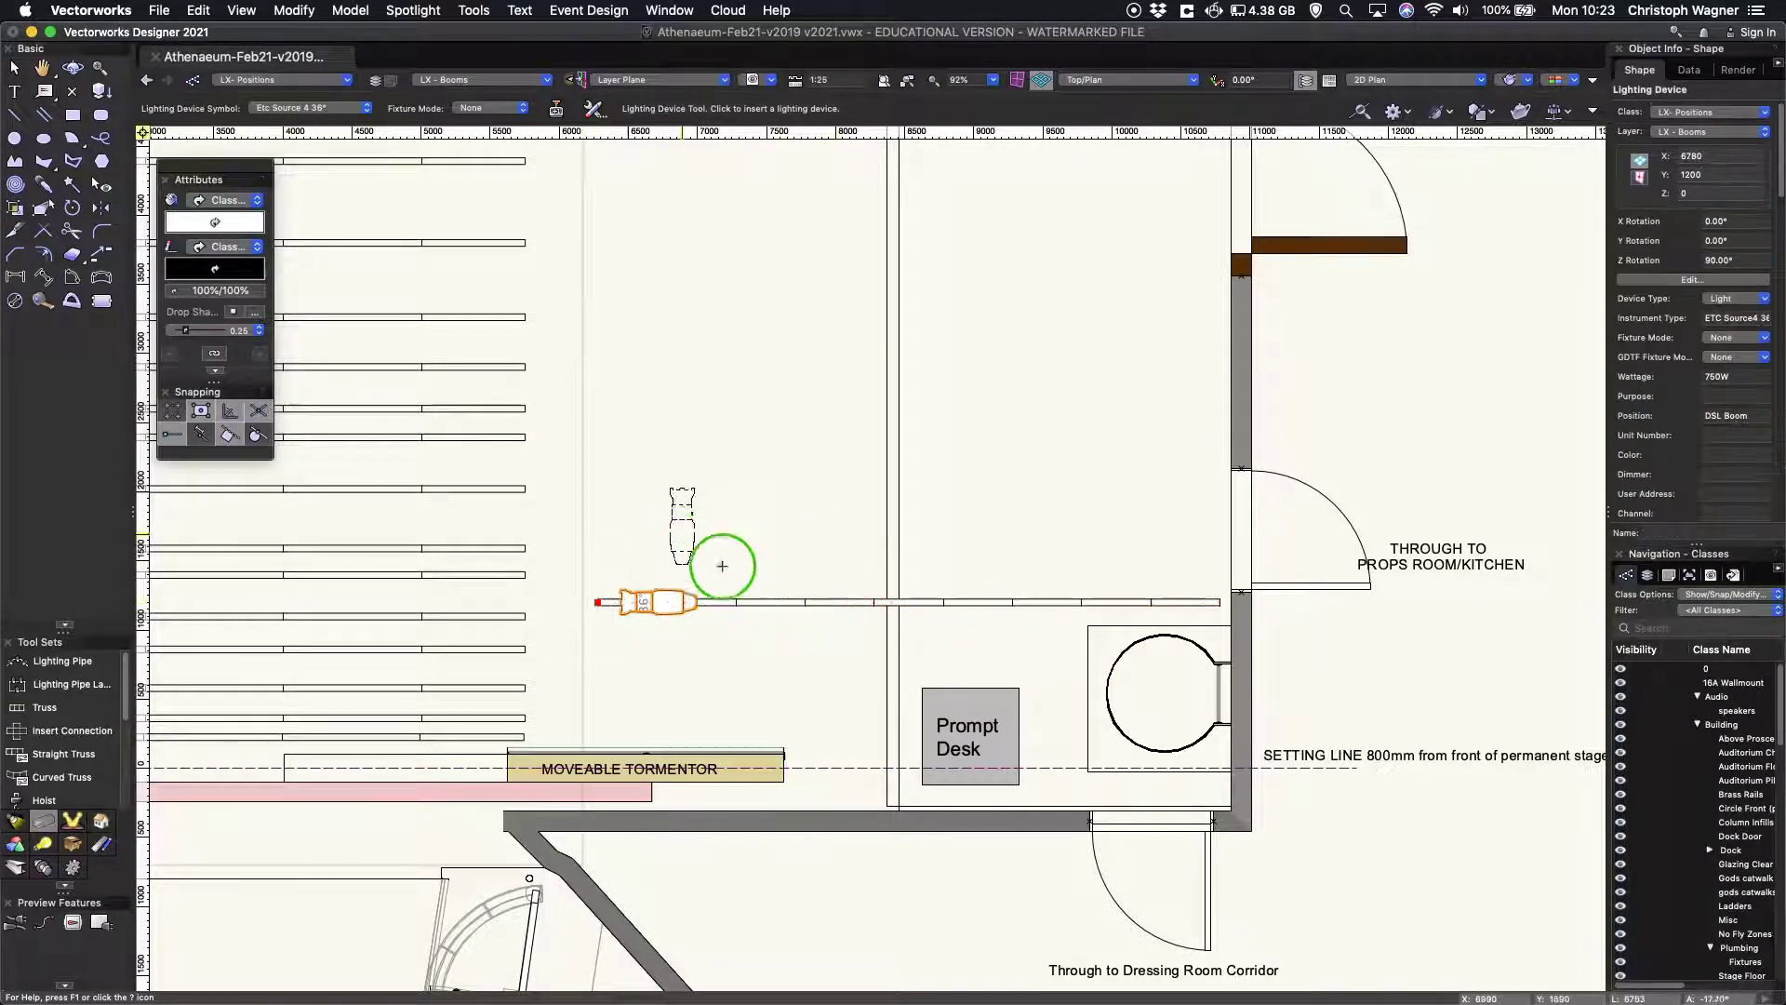
left_click(856, 593)
left_click(786, 602)
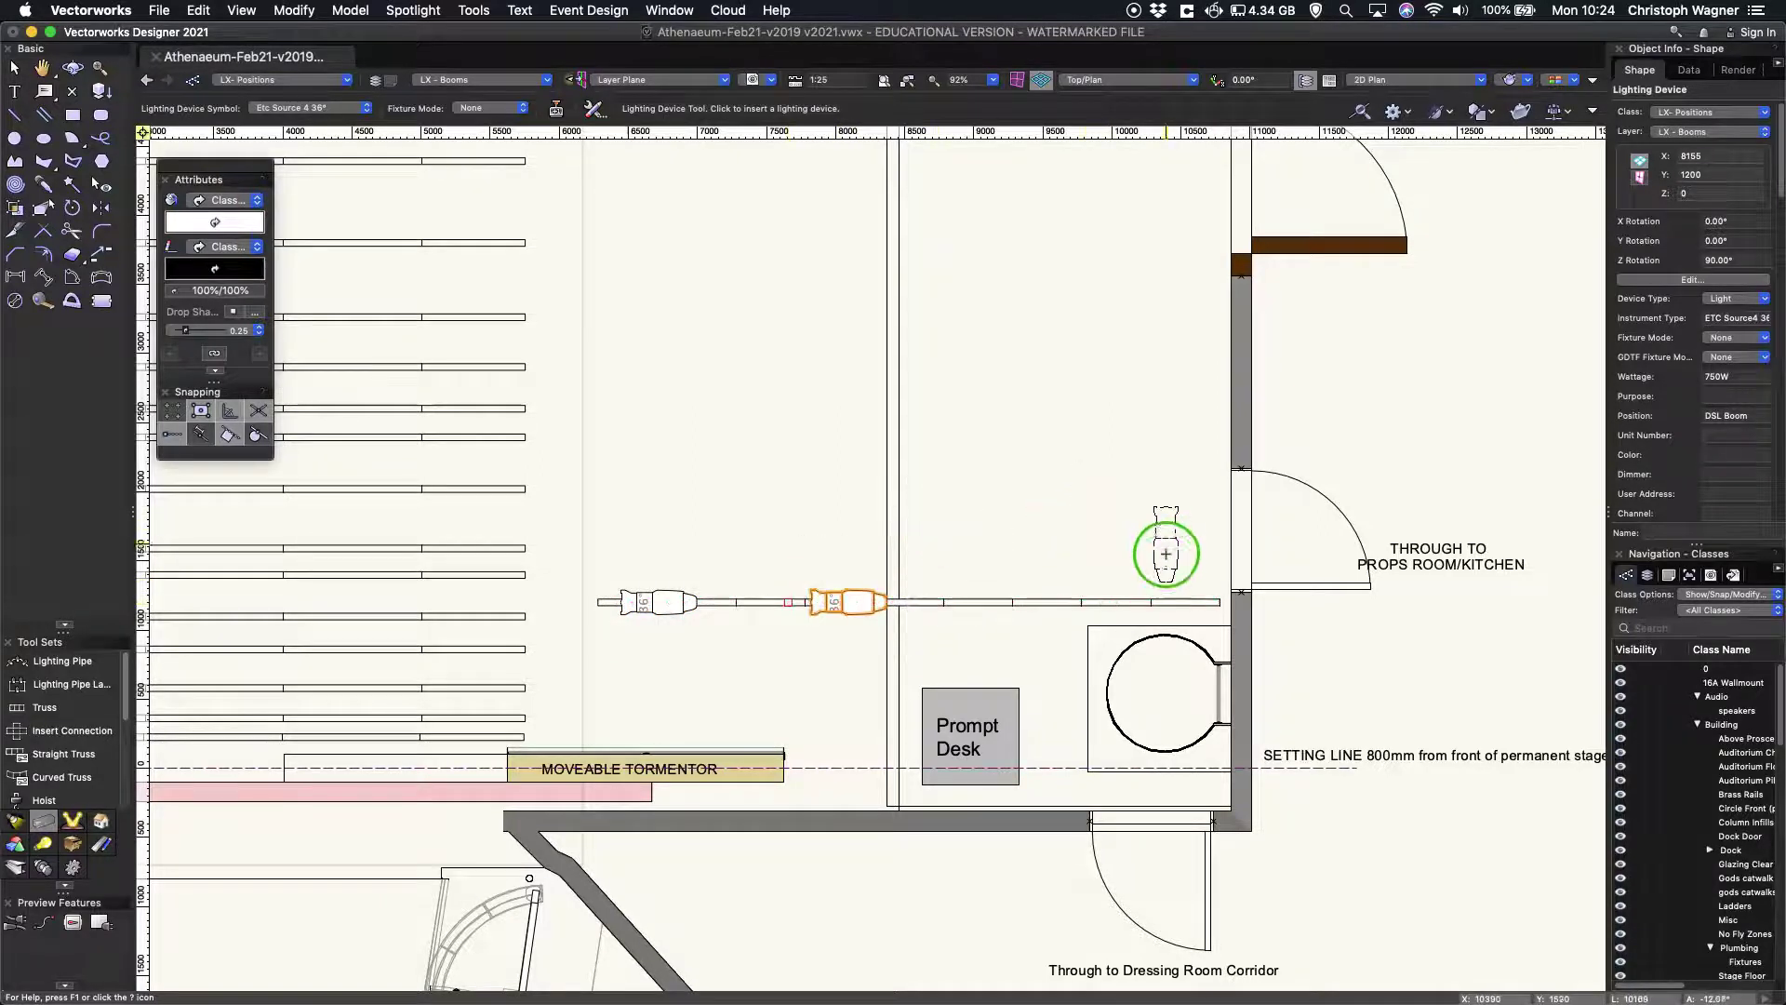
left_click(1166, 596)
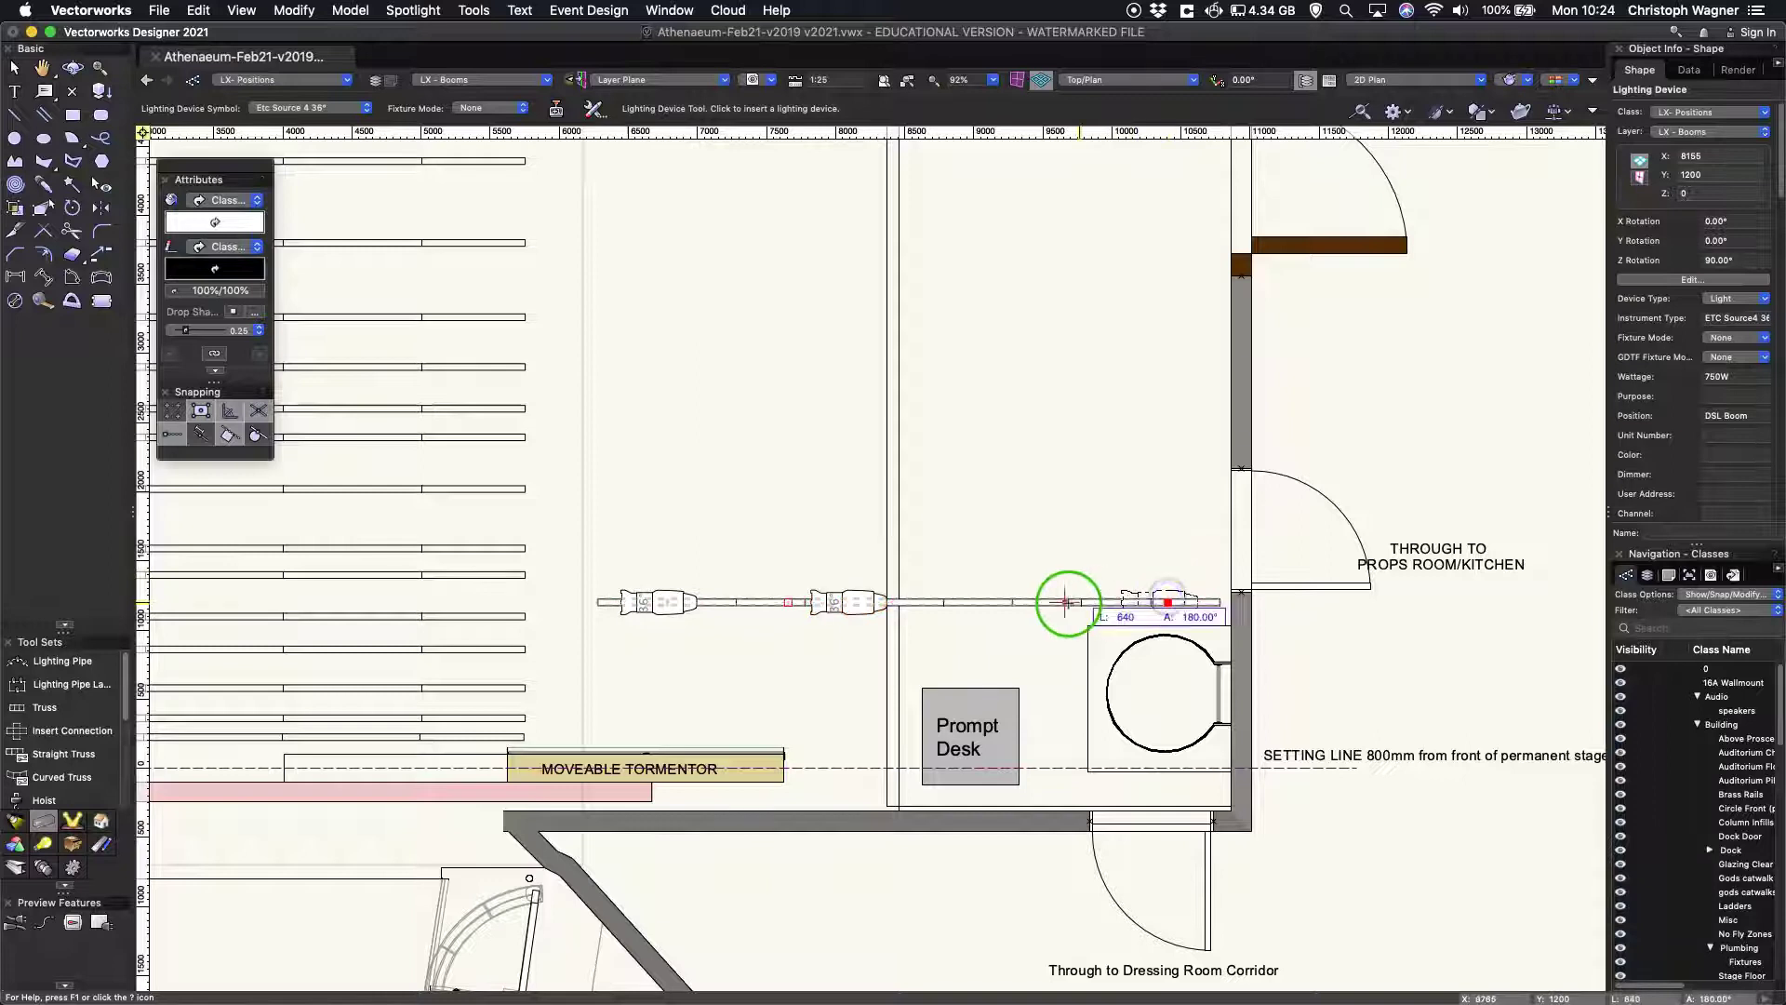
left_click(1064, 602)
key("x")
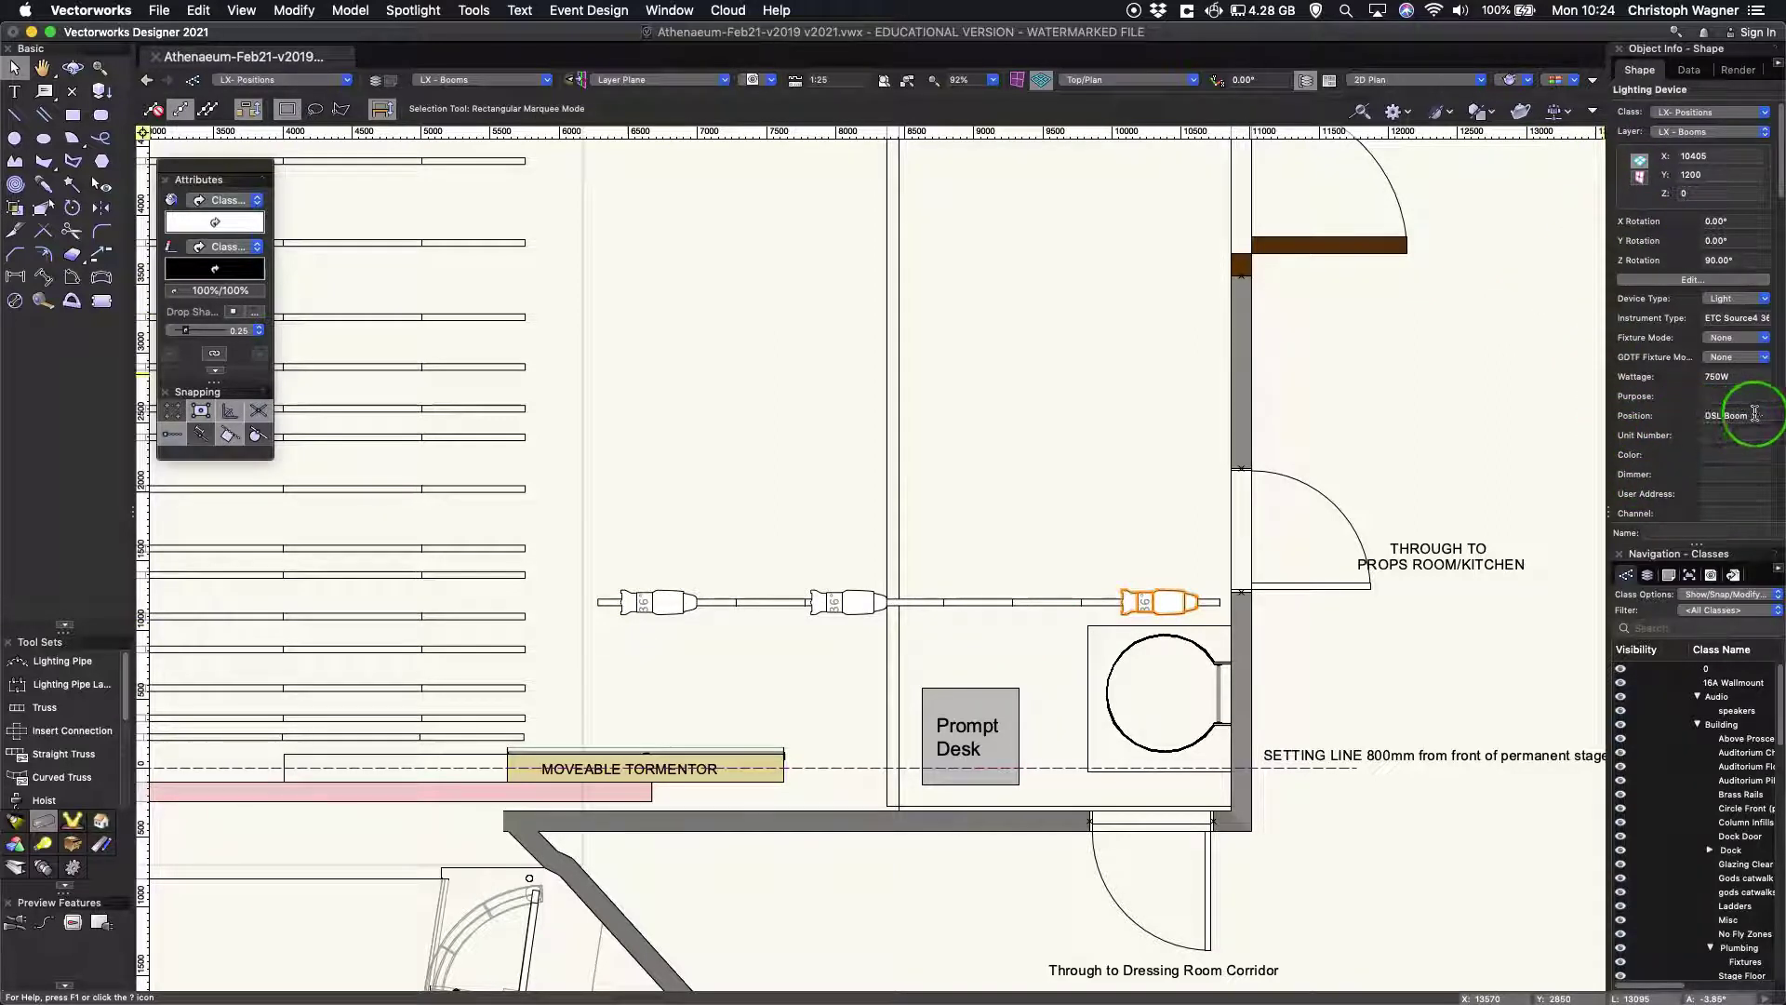
Set the DSL Boom pipe's Hanging Angle to 90° and select the boom with its fixtures
left_click(993, 600)
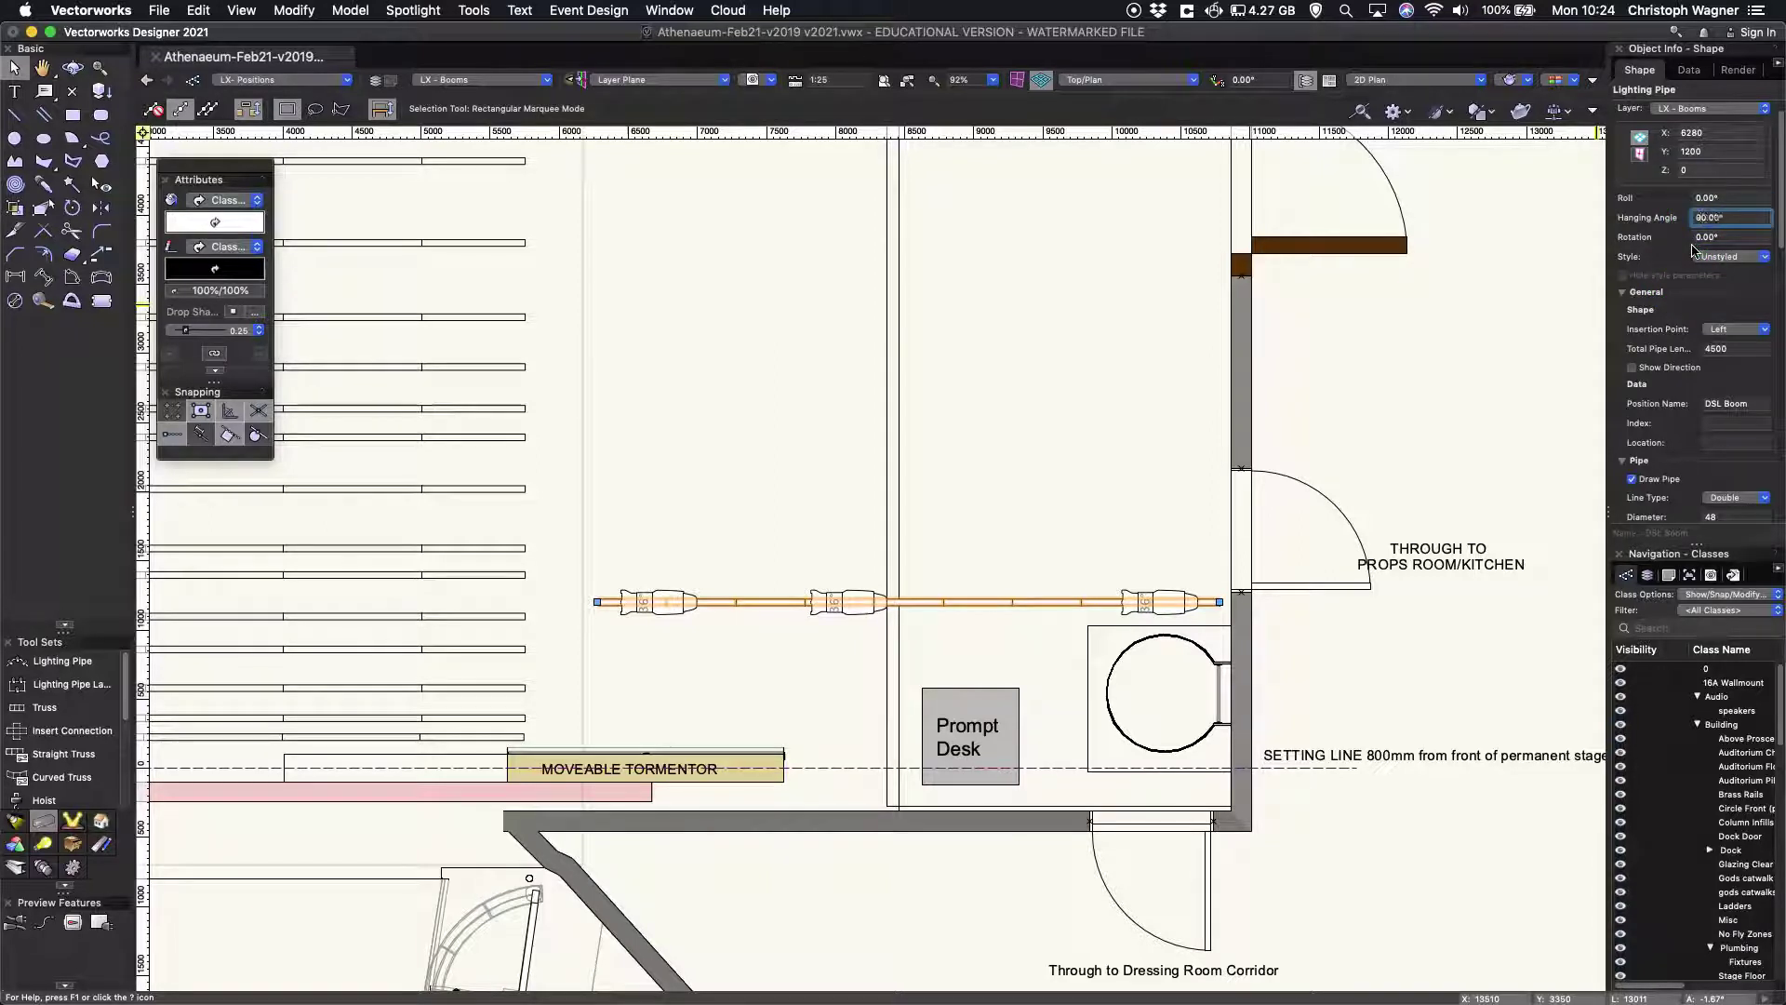
key("Return")
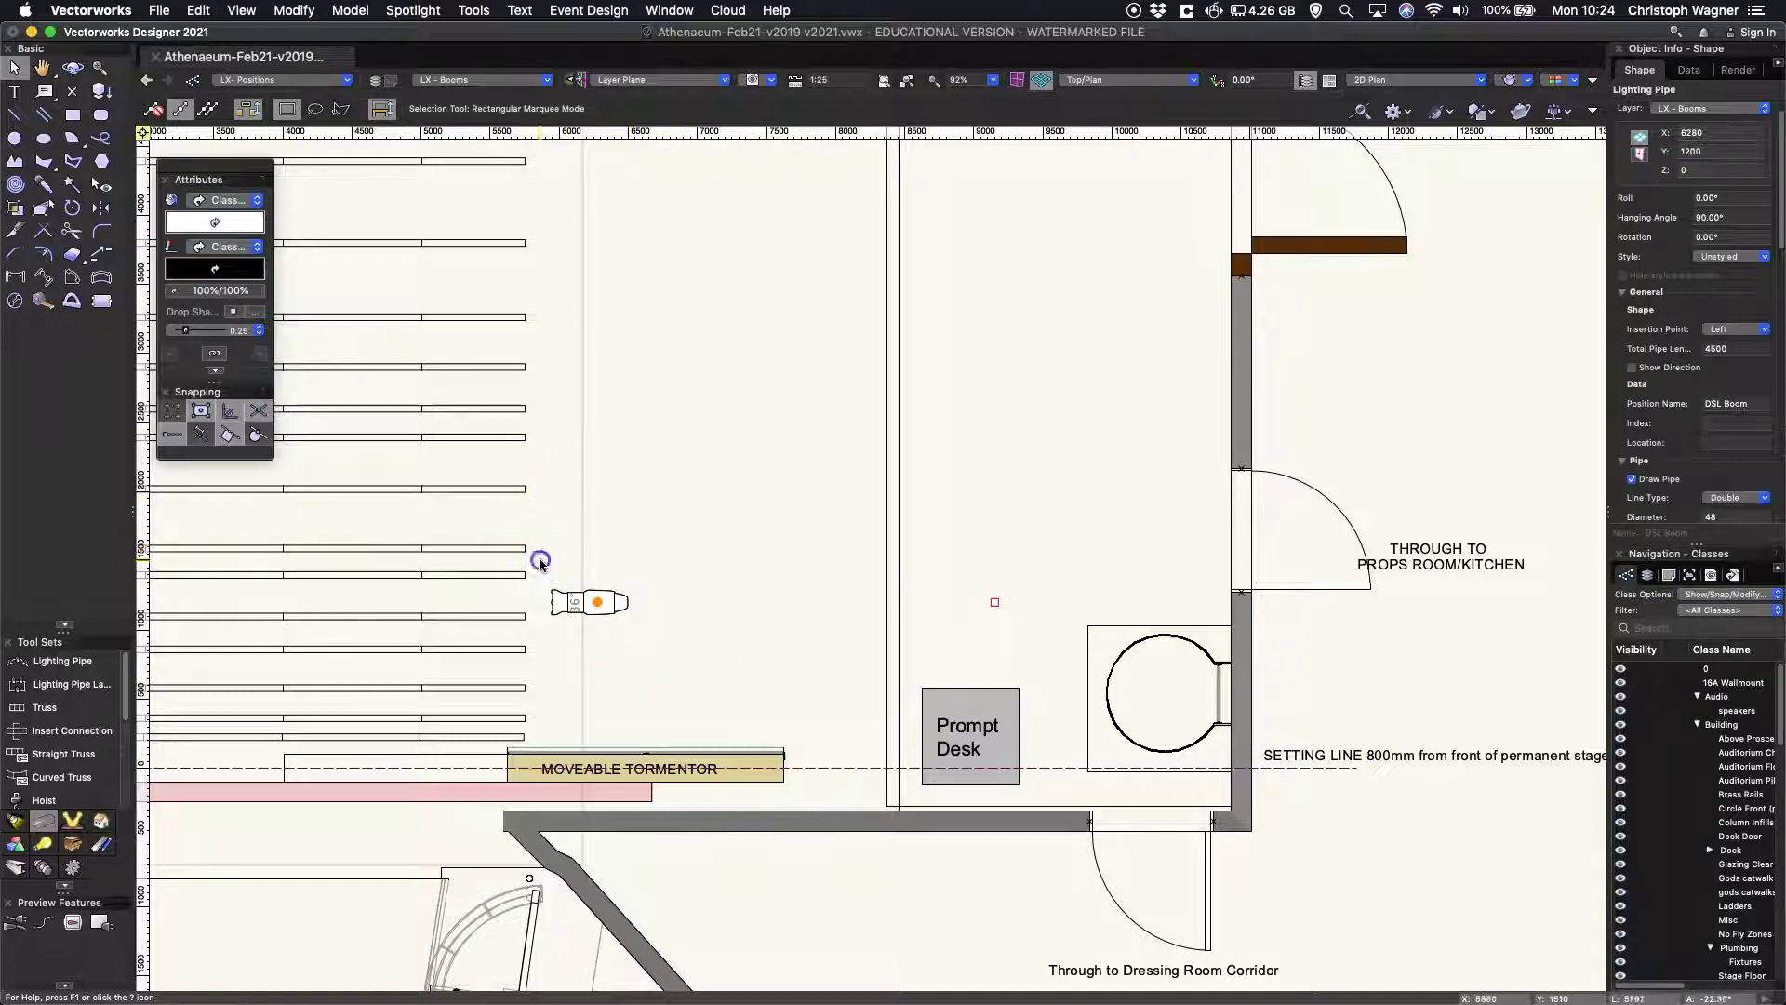
left_click_drag(539, 558, 645, 628)
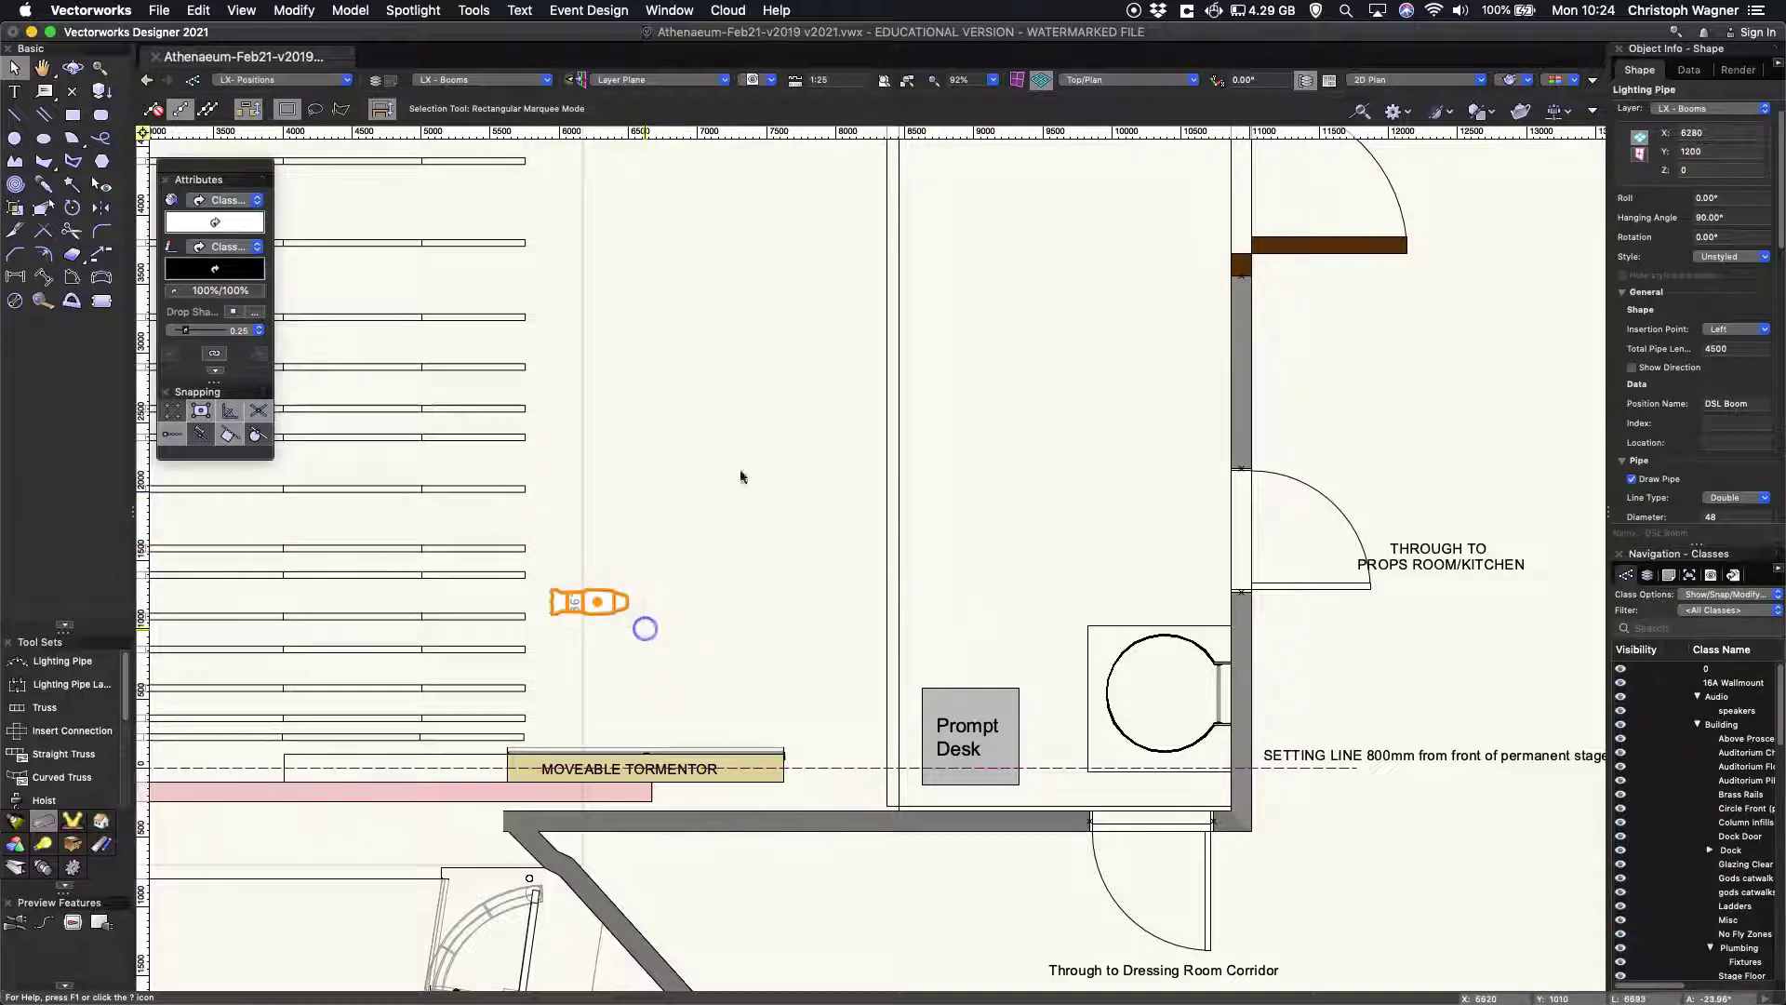
Check the upright boom in Front view, then return to Top/Plan view
left_click(1125, 79)
left_click(1126, 149)
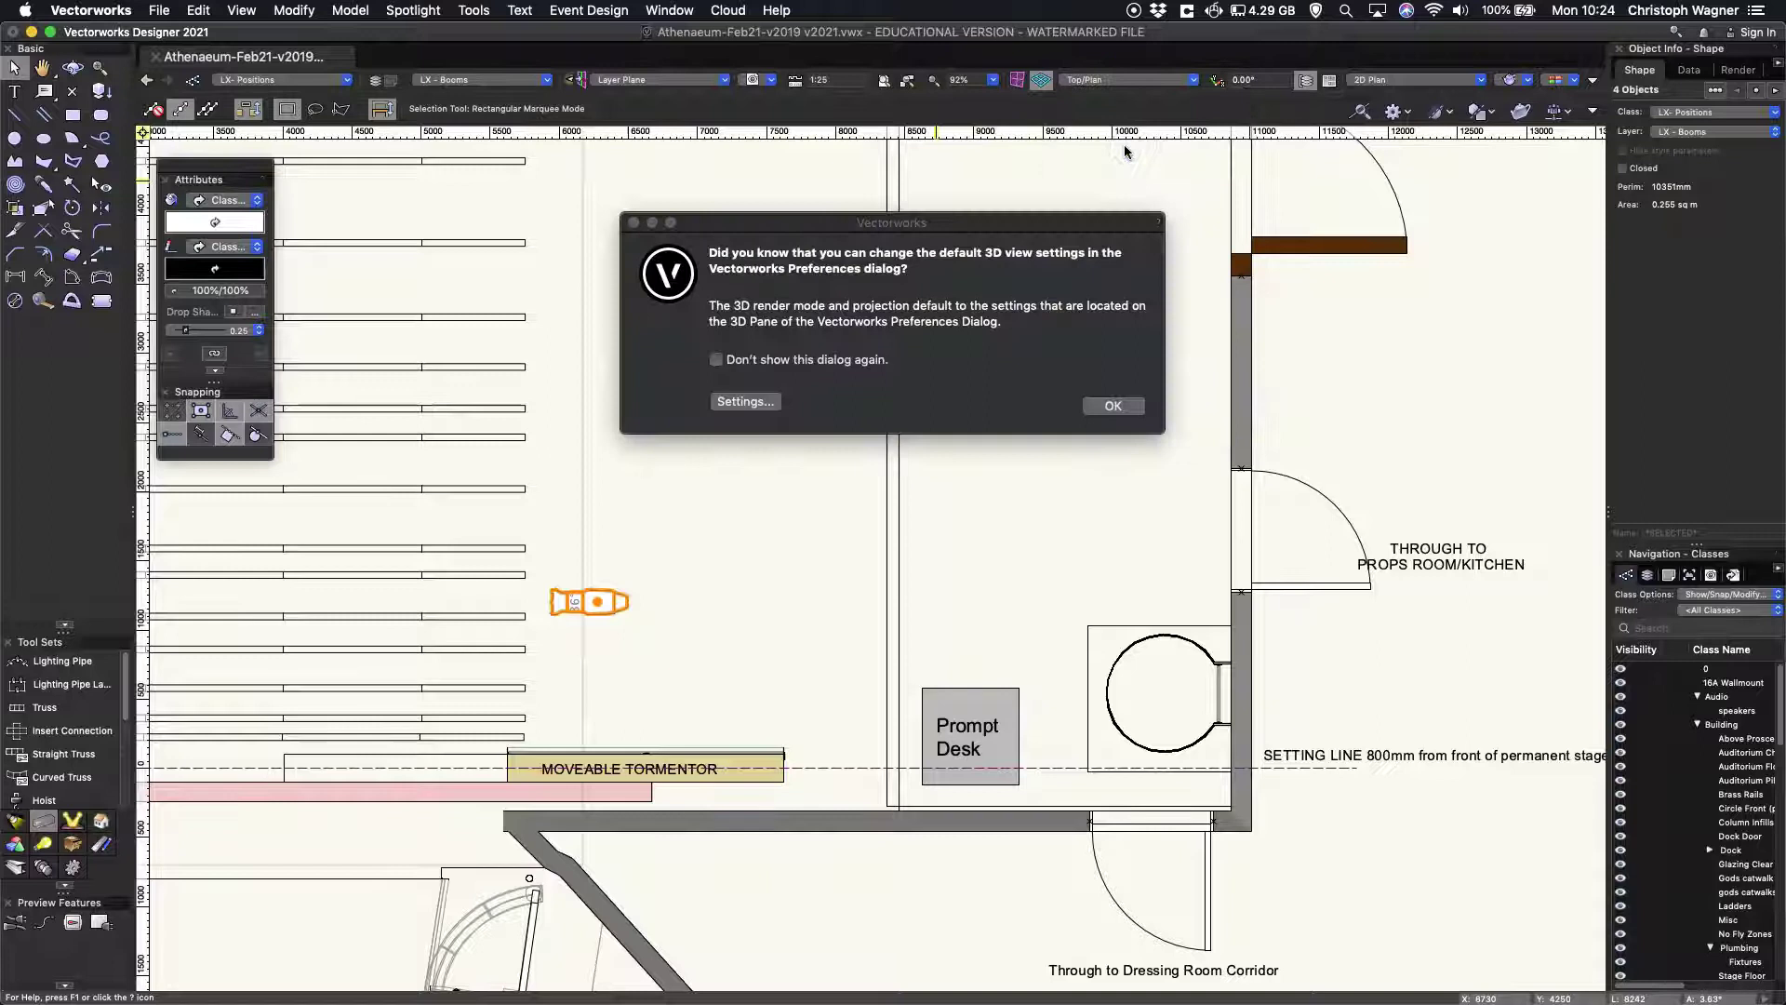
left_click(1117, 405)
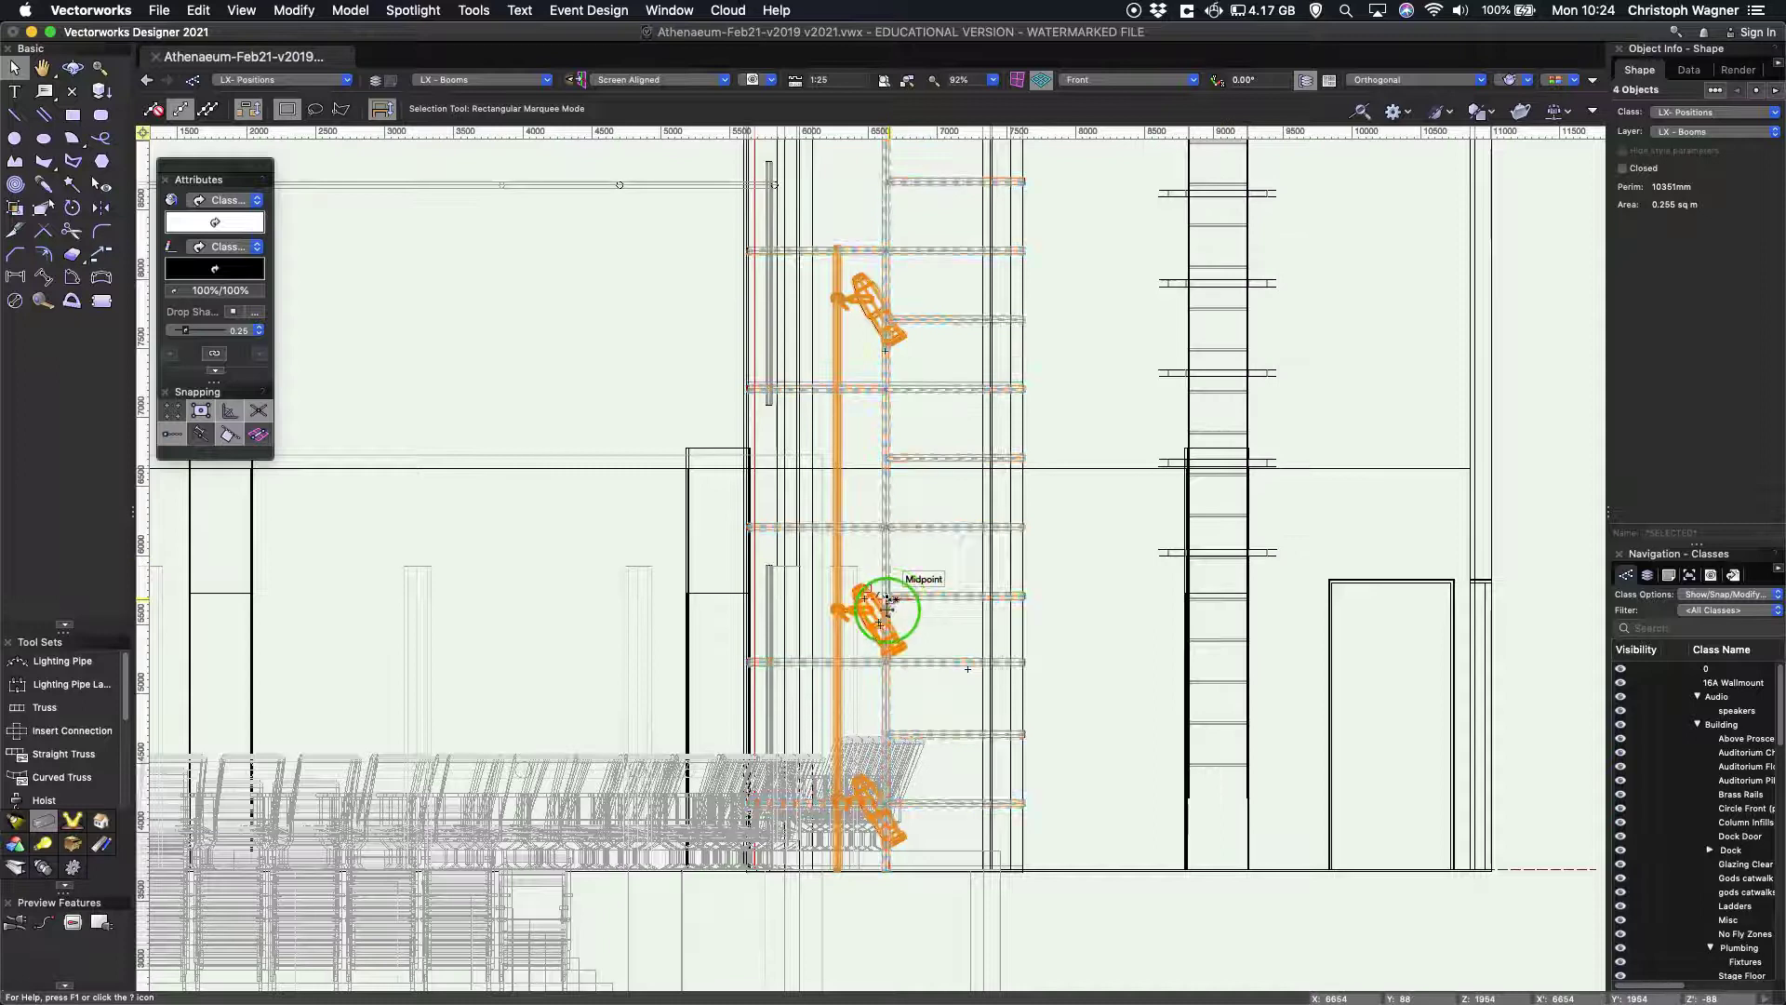
left_click(1174, 80)
left_click(1176, 103)
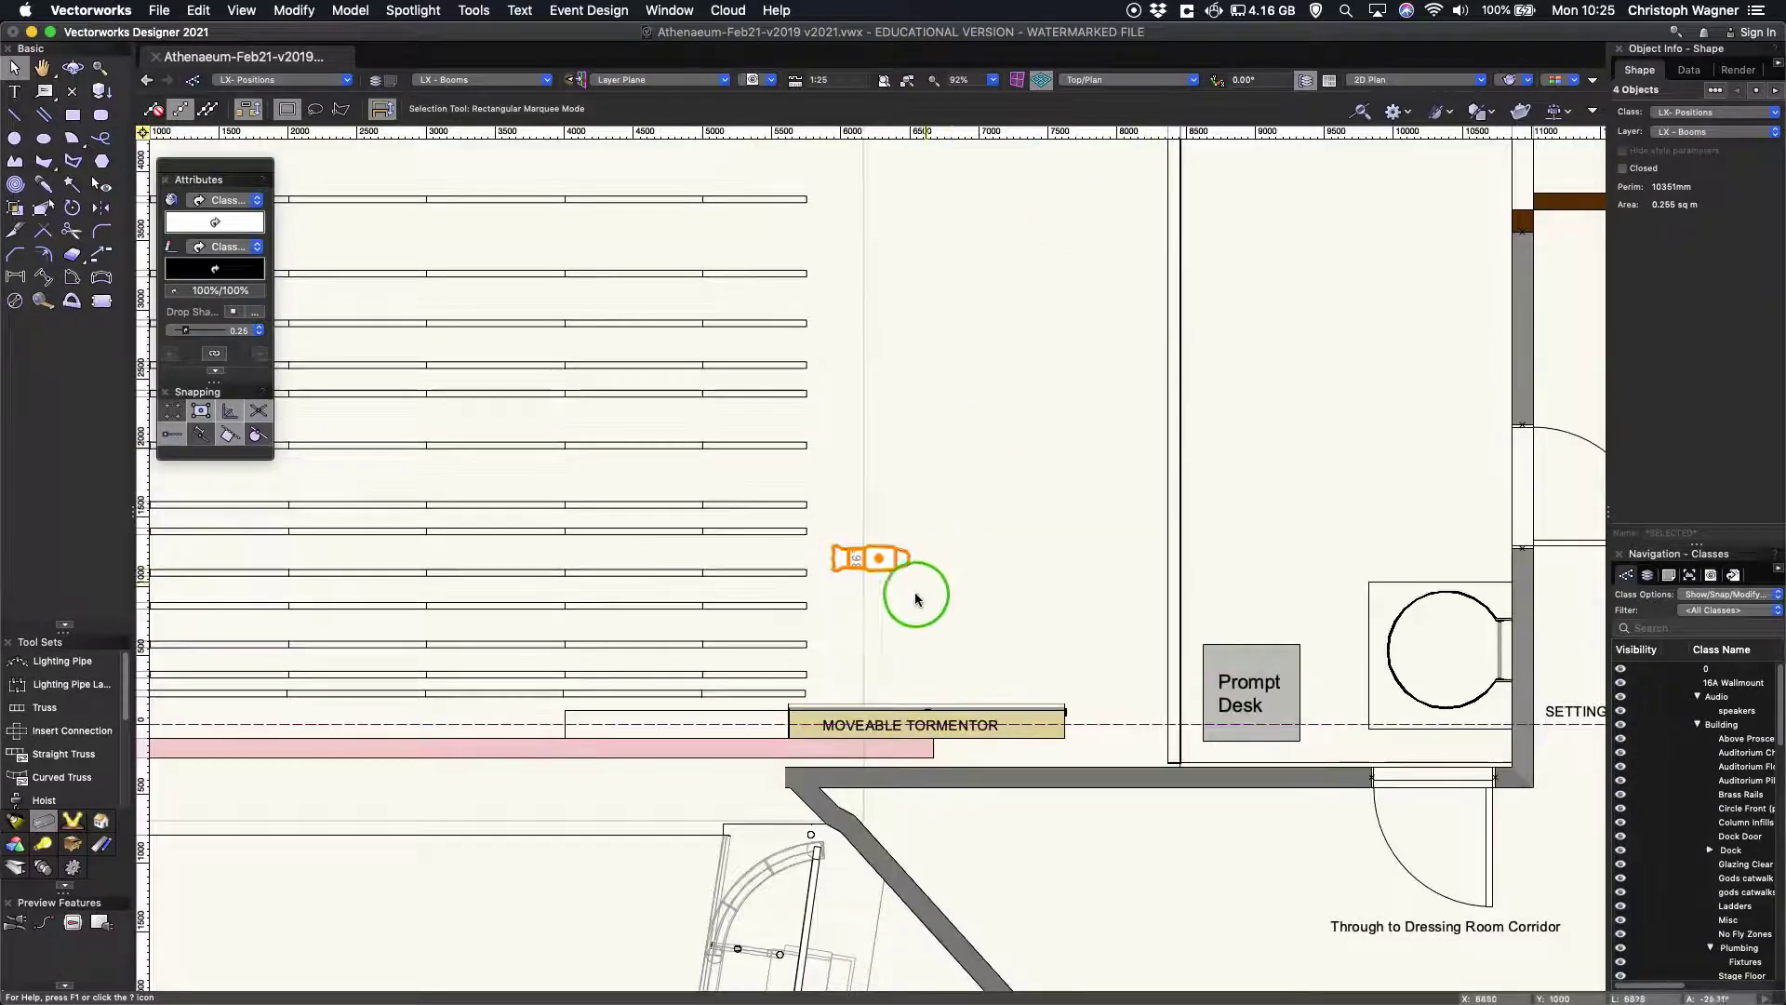
left_click(900, 603)
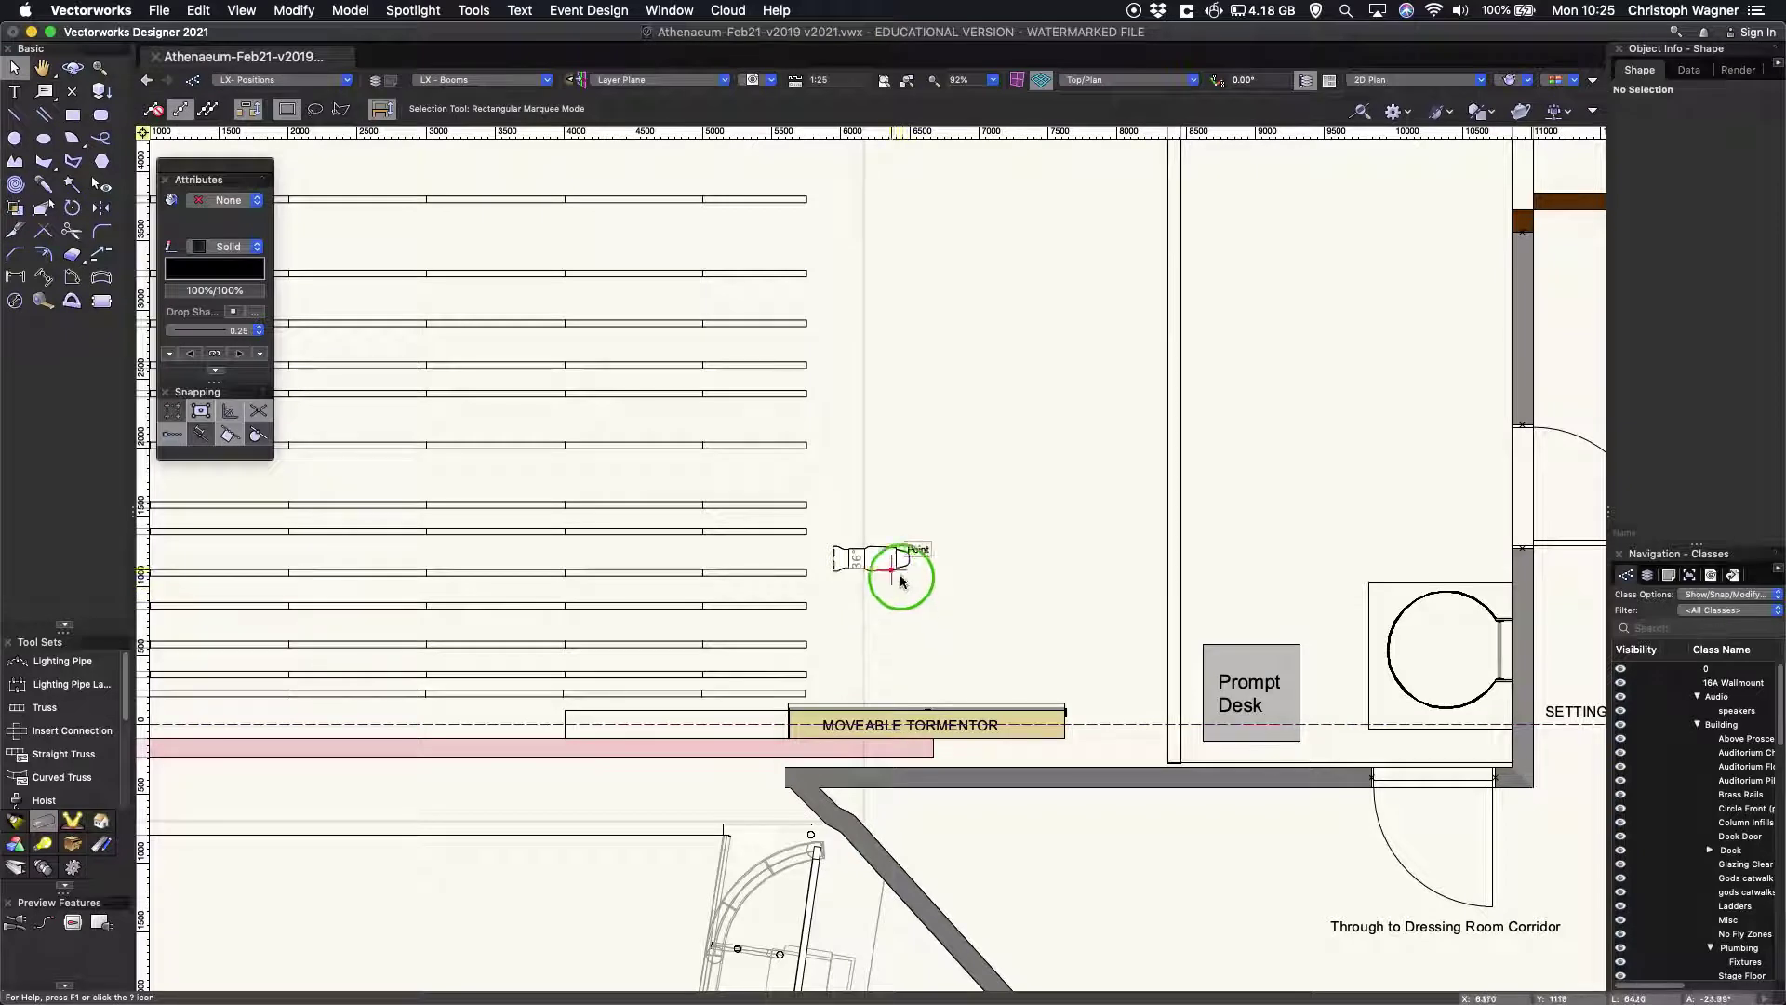
left_click(899, 571)
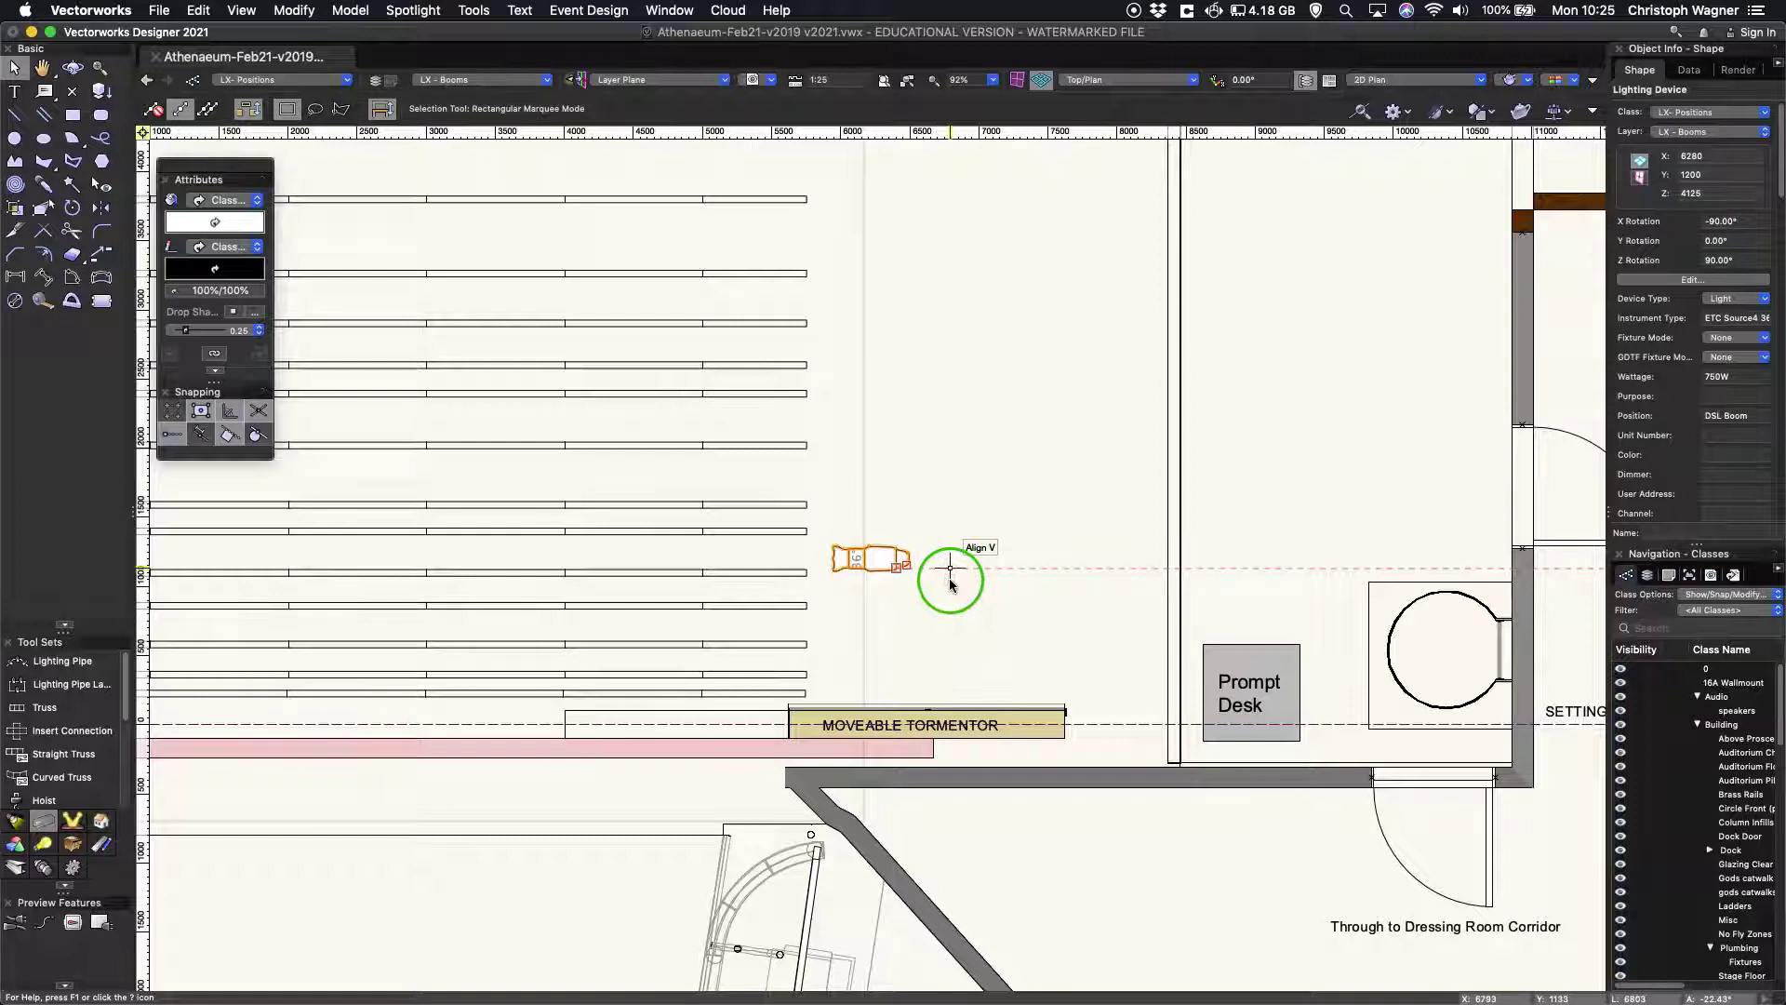
left_click(891, 591)
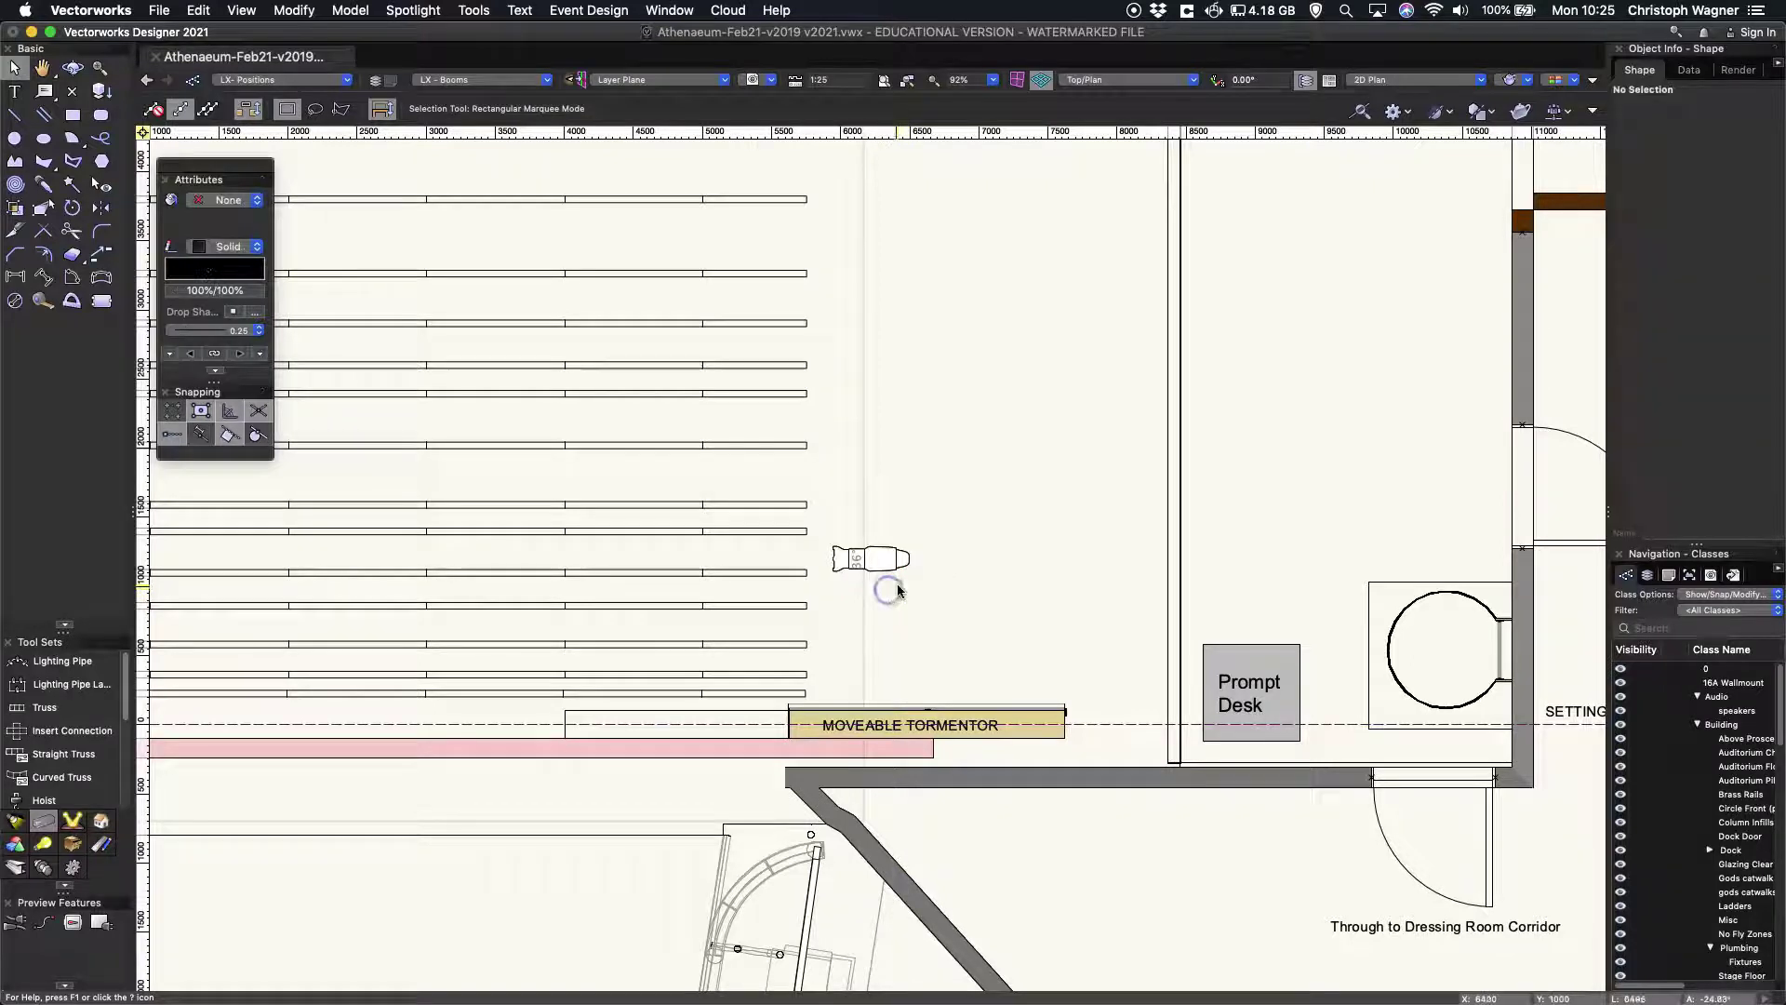
mouse_move(897, 582)
left_mouse_down()
mouse_move(869, 550)
mouse_move(880, 559)
left_mouse_up()
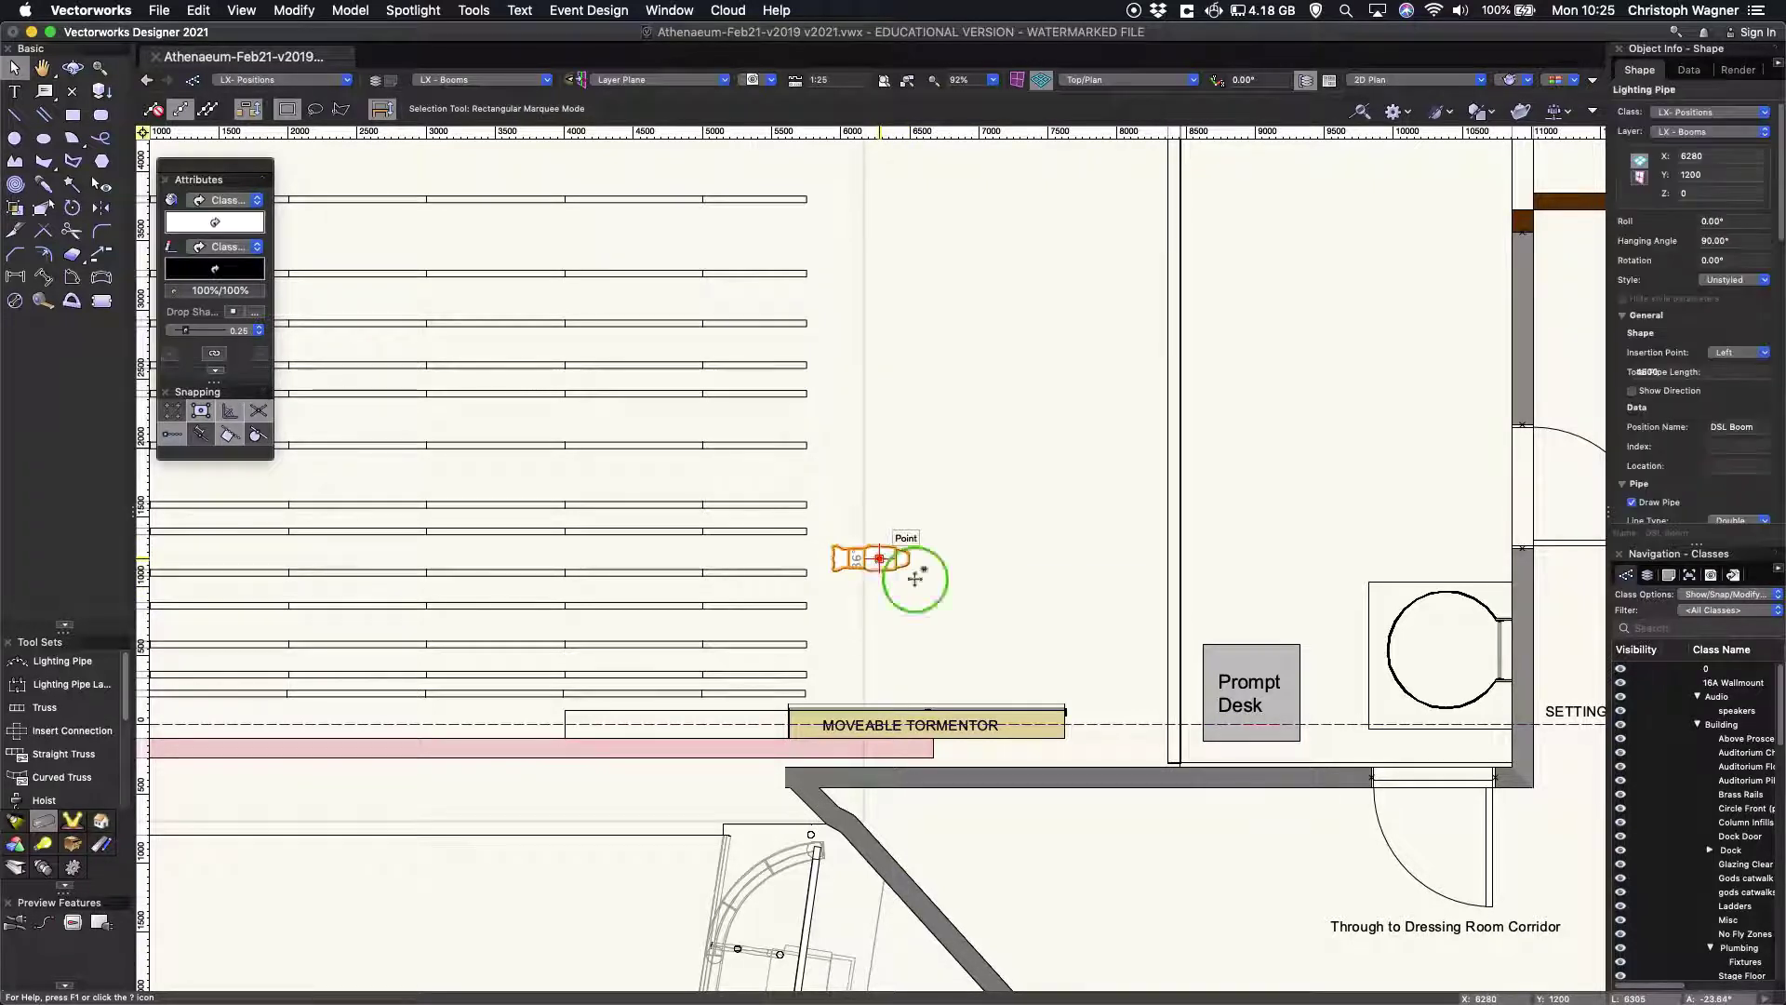
scroll(1114, 425, "down", 1)
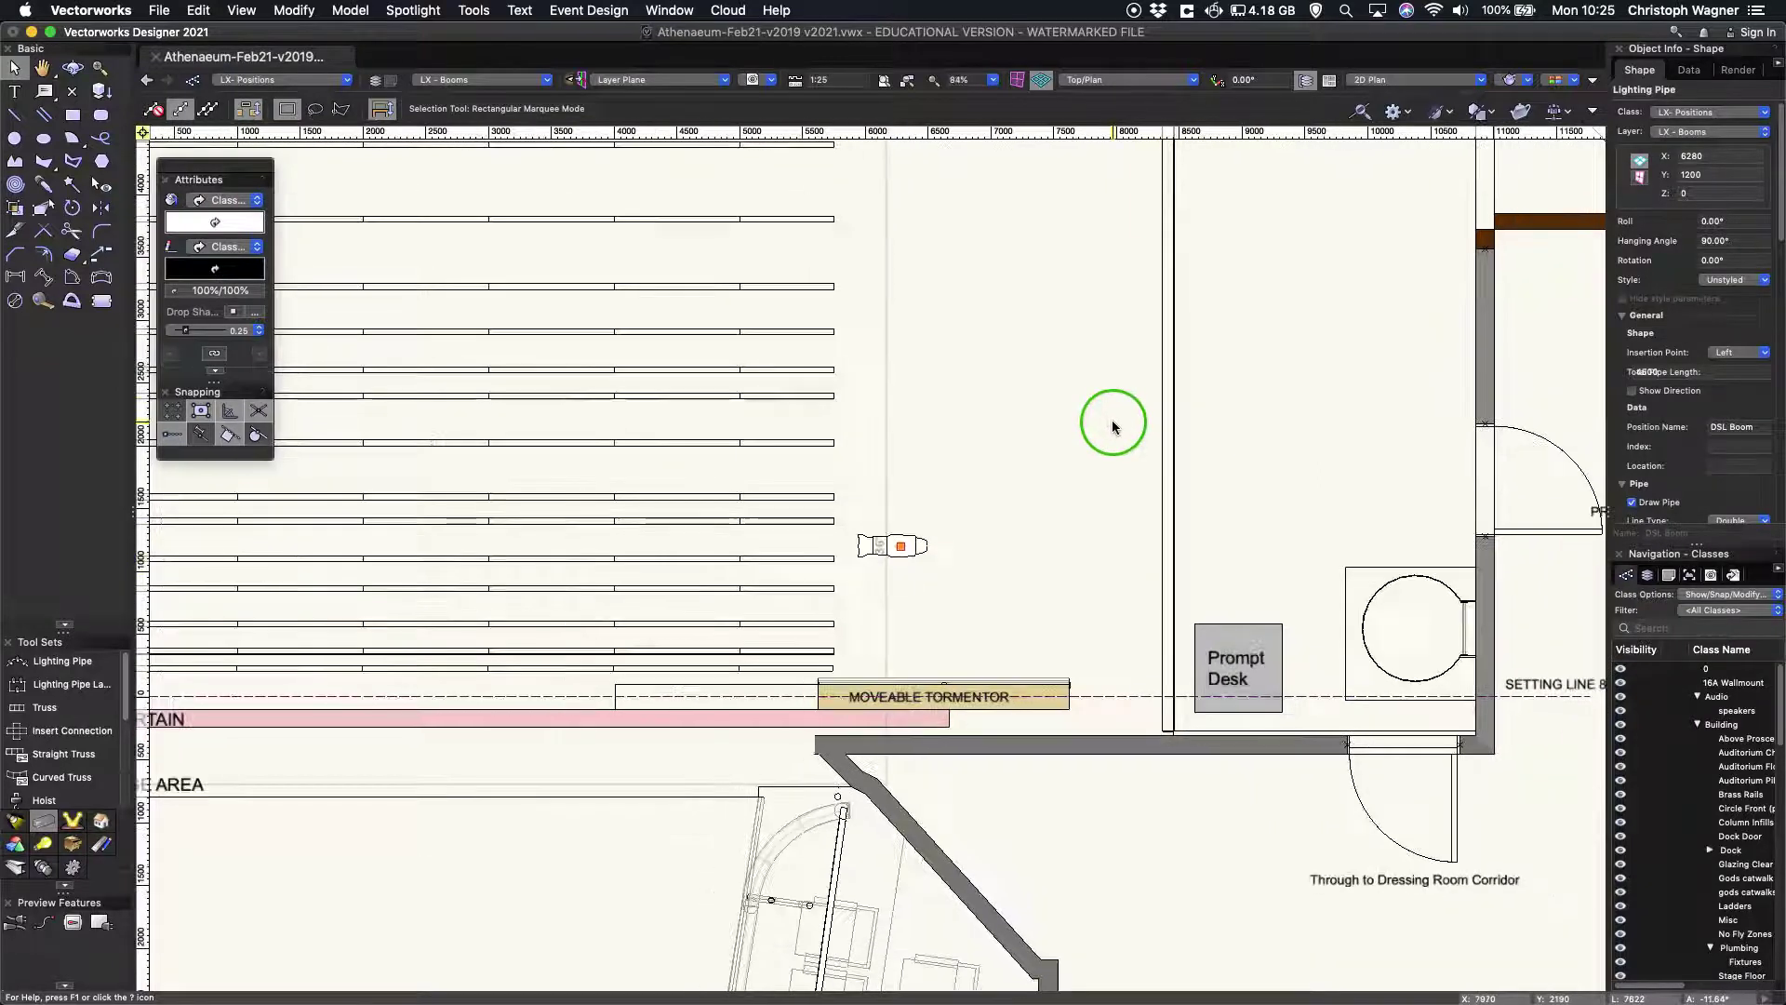
scroll(1112, 421, "down", 3)
mouse_move(1126, 416)
middle_mouse_down()
mouse_move(857, 530)
mouse_move(989, 535)
middle_mouse_up()
left_click(662, 258)
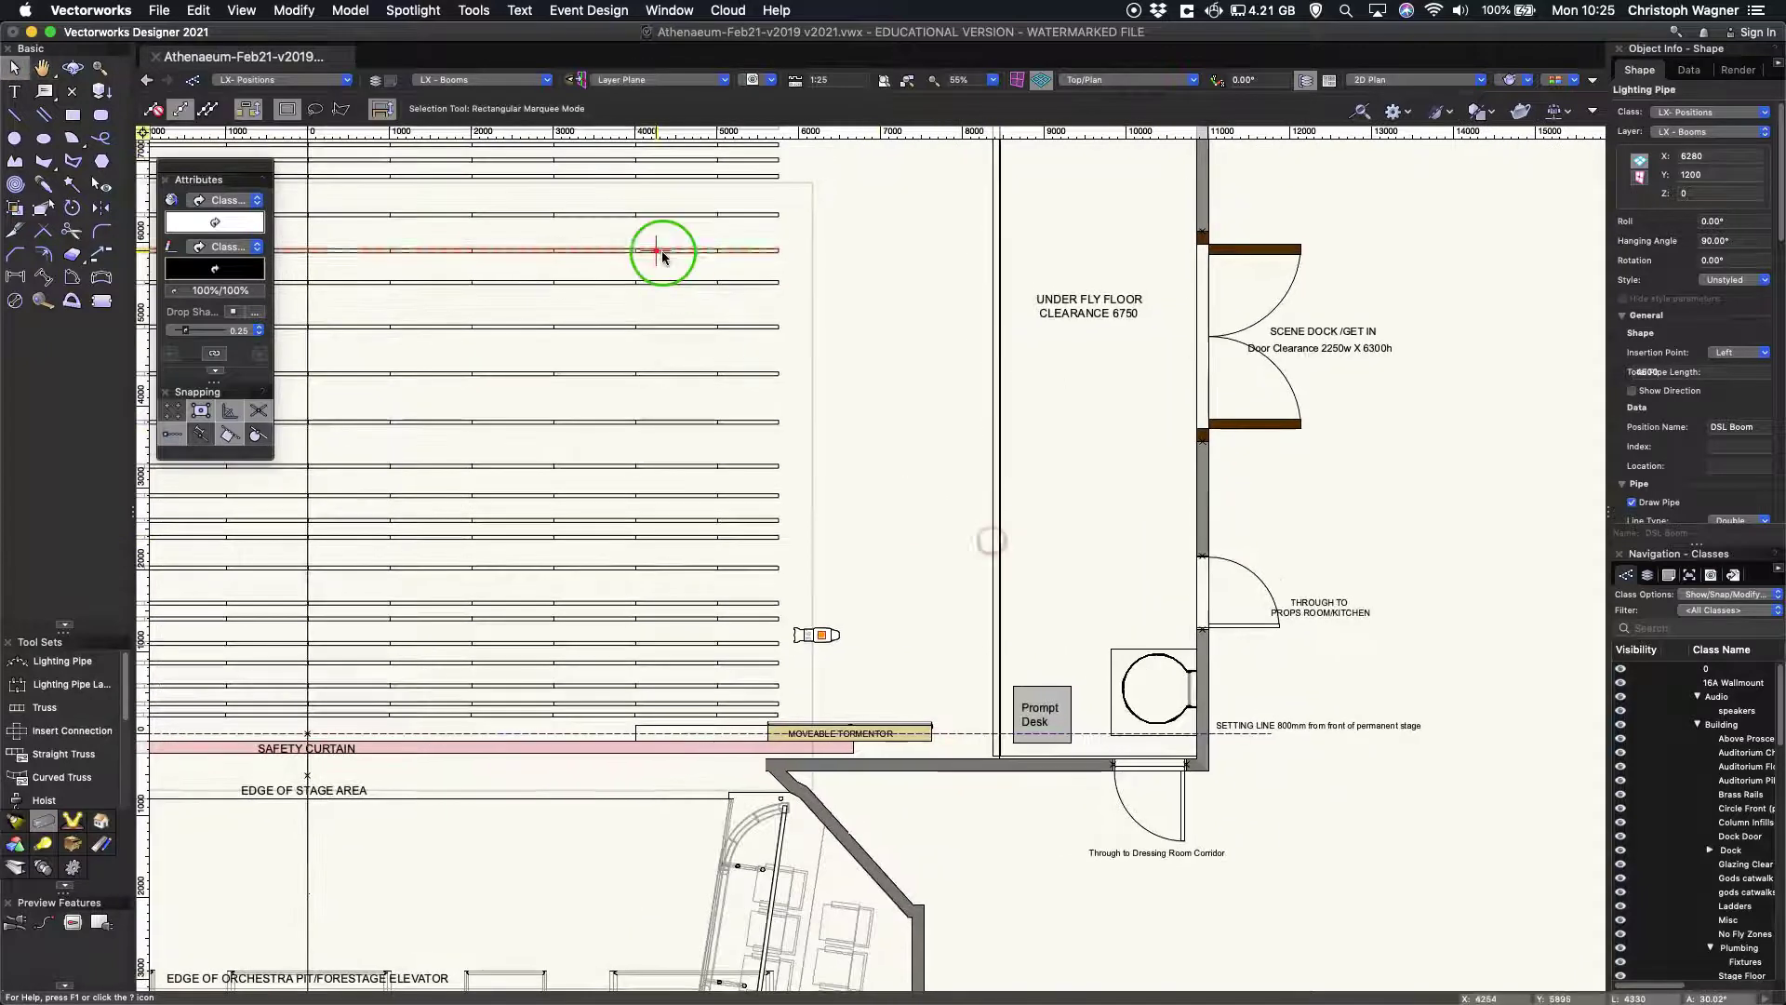
left_click(412, 11)
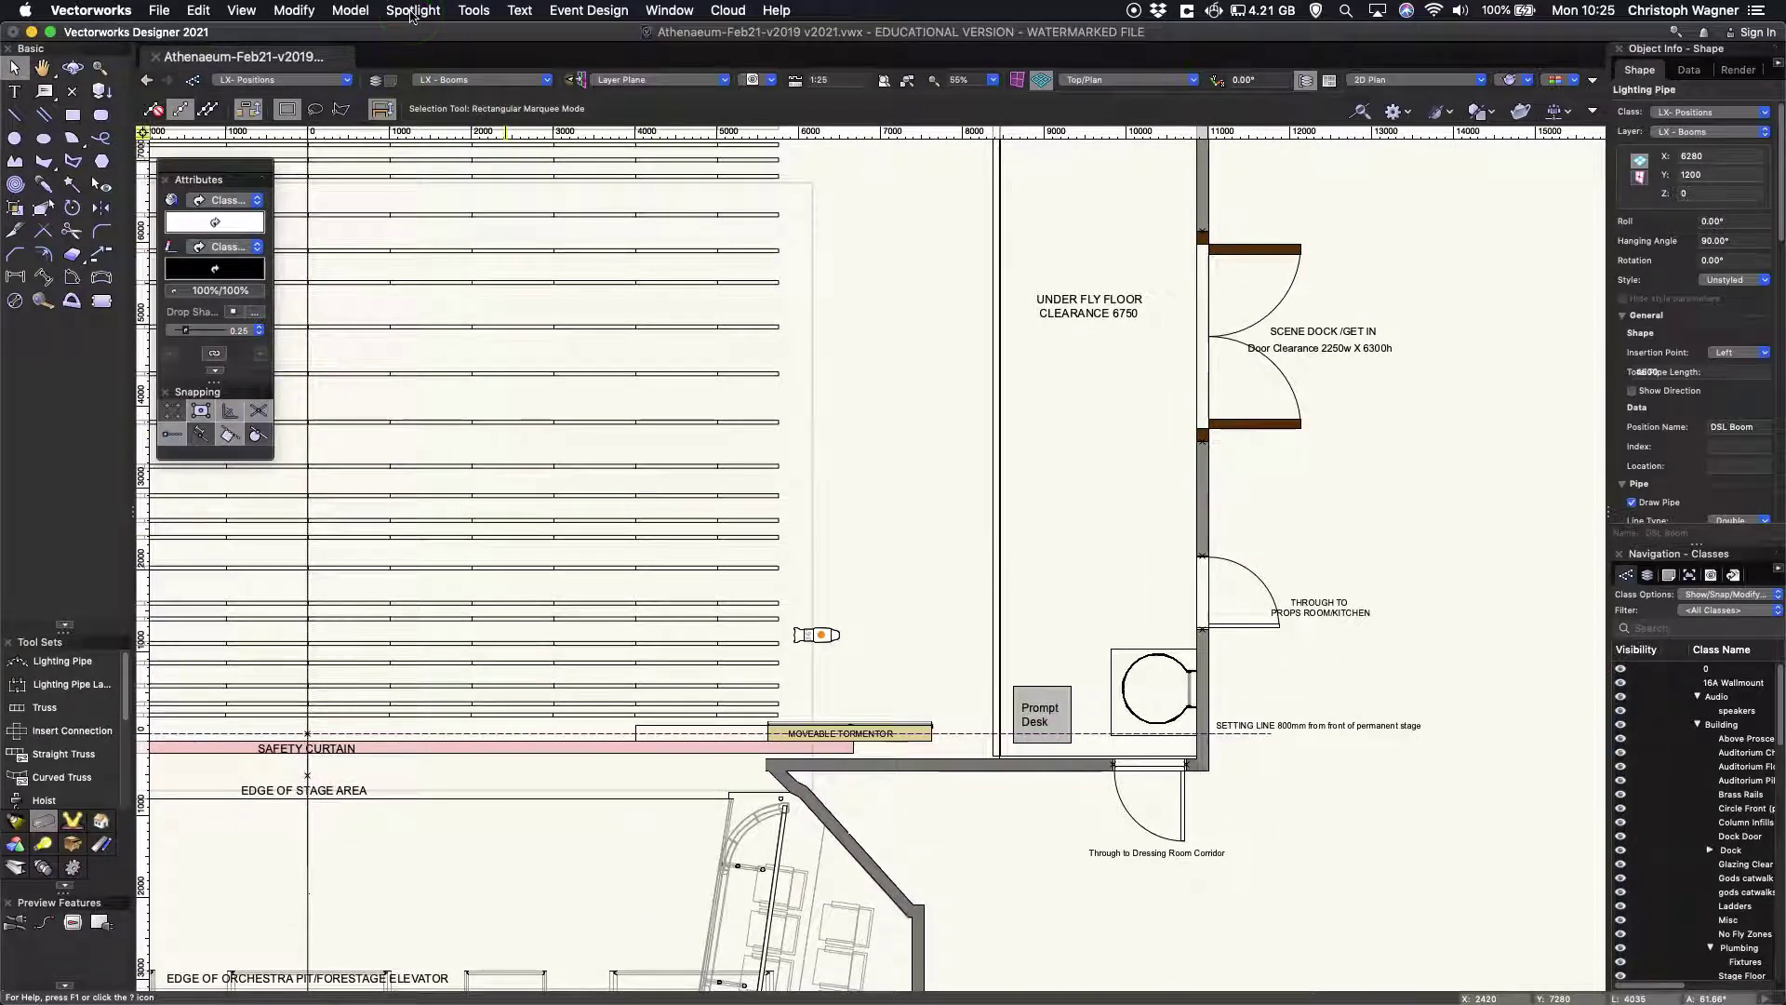
Create a schematic view of the boom on layer LX - Booms with Top as the view direction
left_click(412, 10)
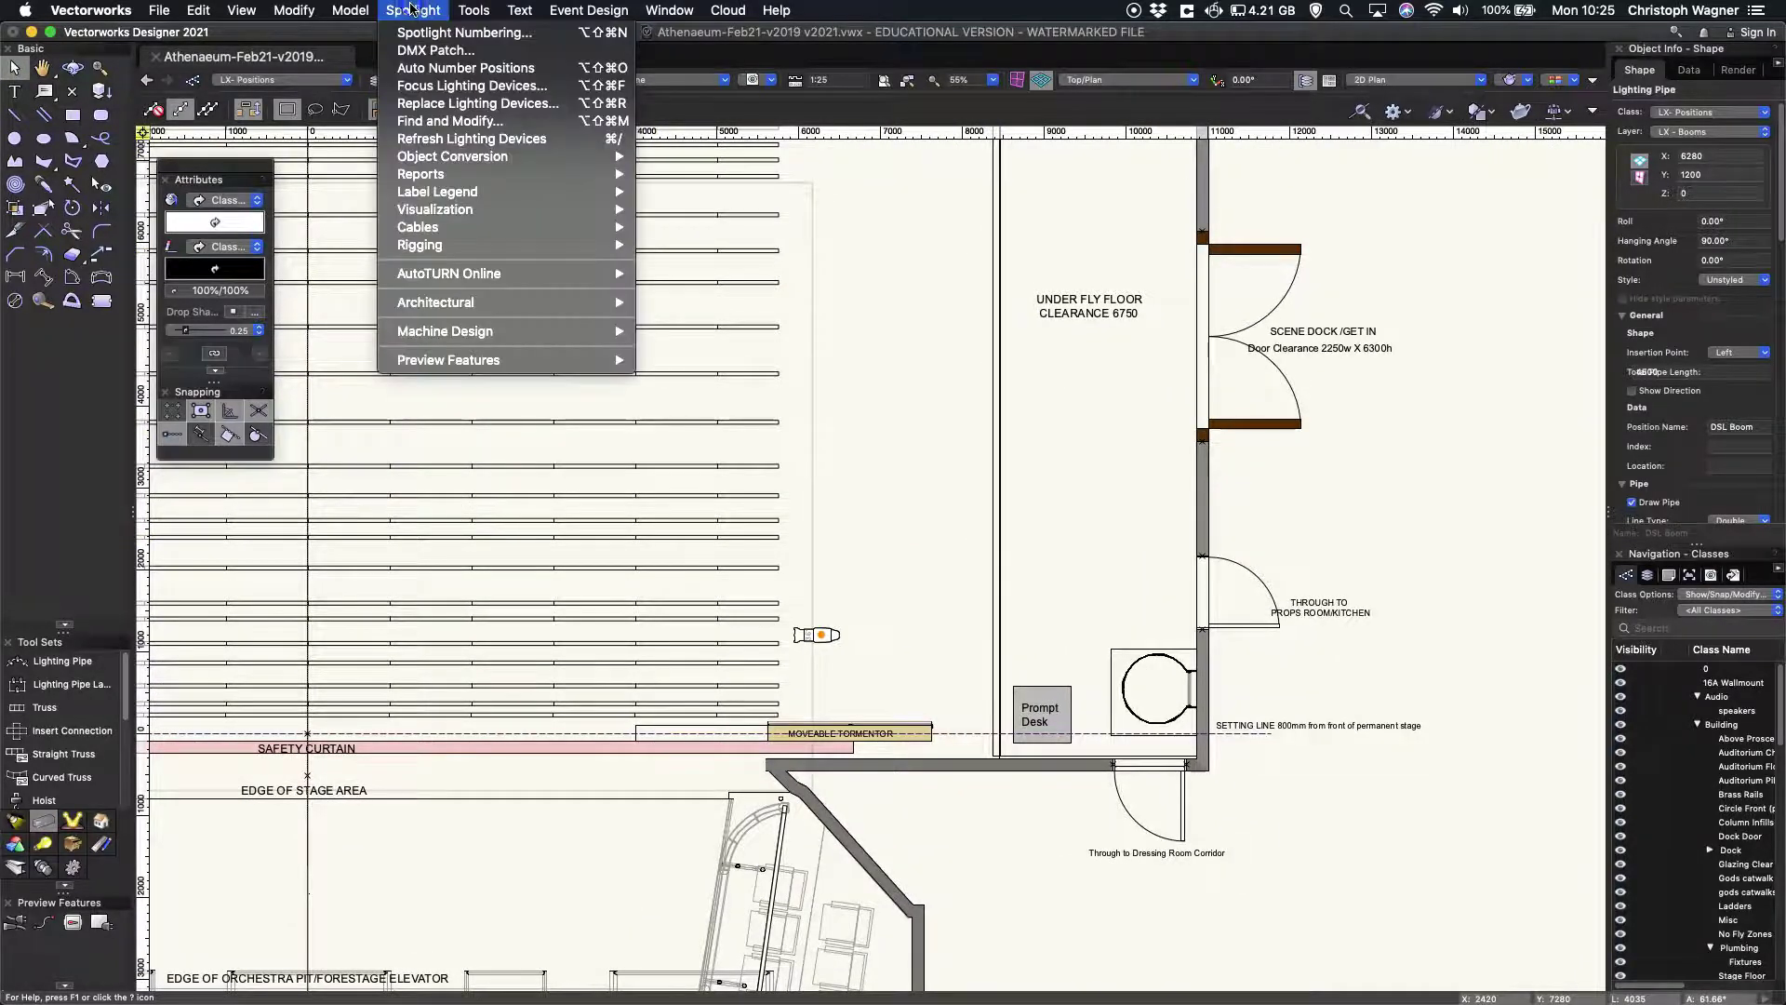
left_click(430, 207)
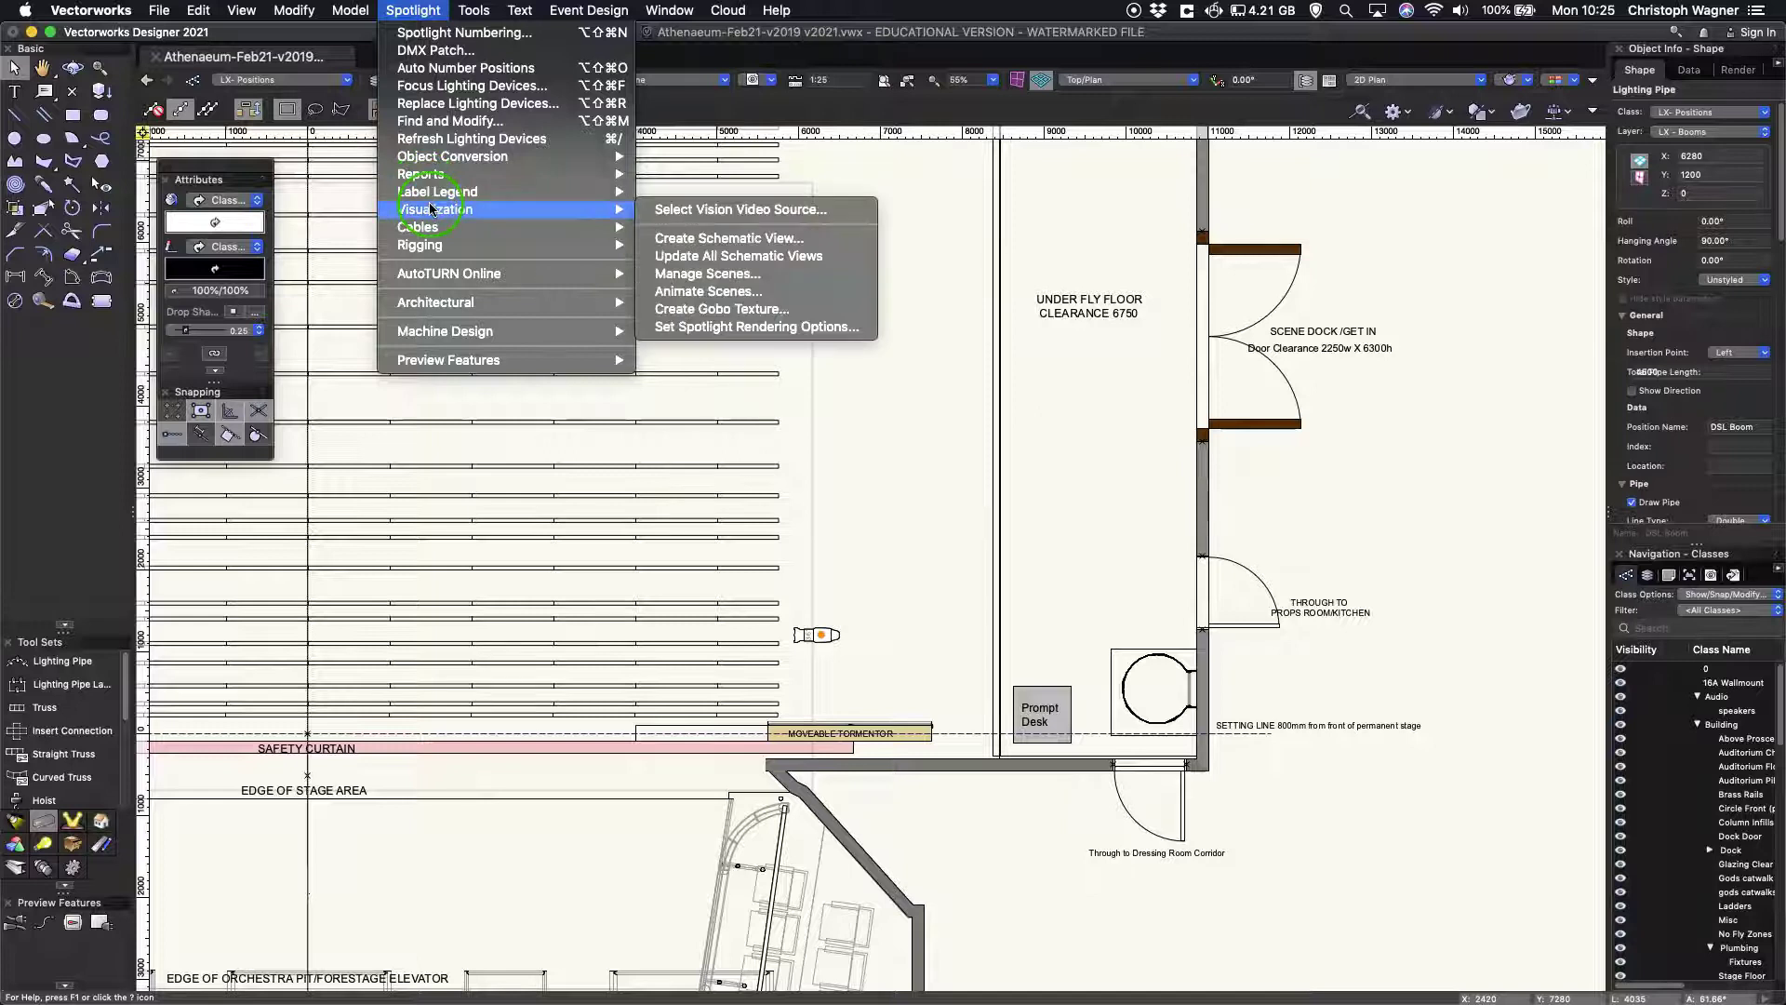
left_click(671, 238)
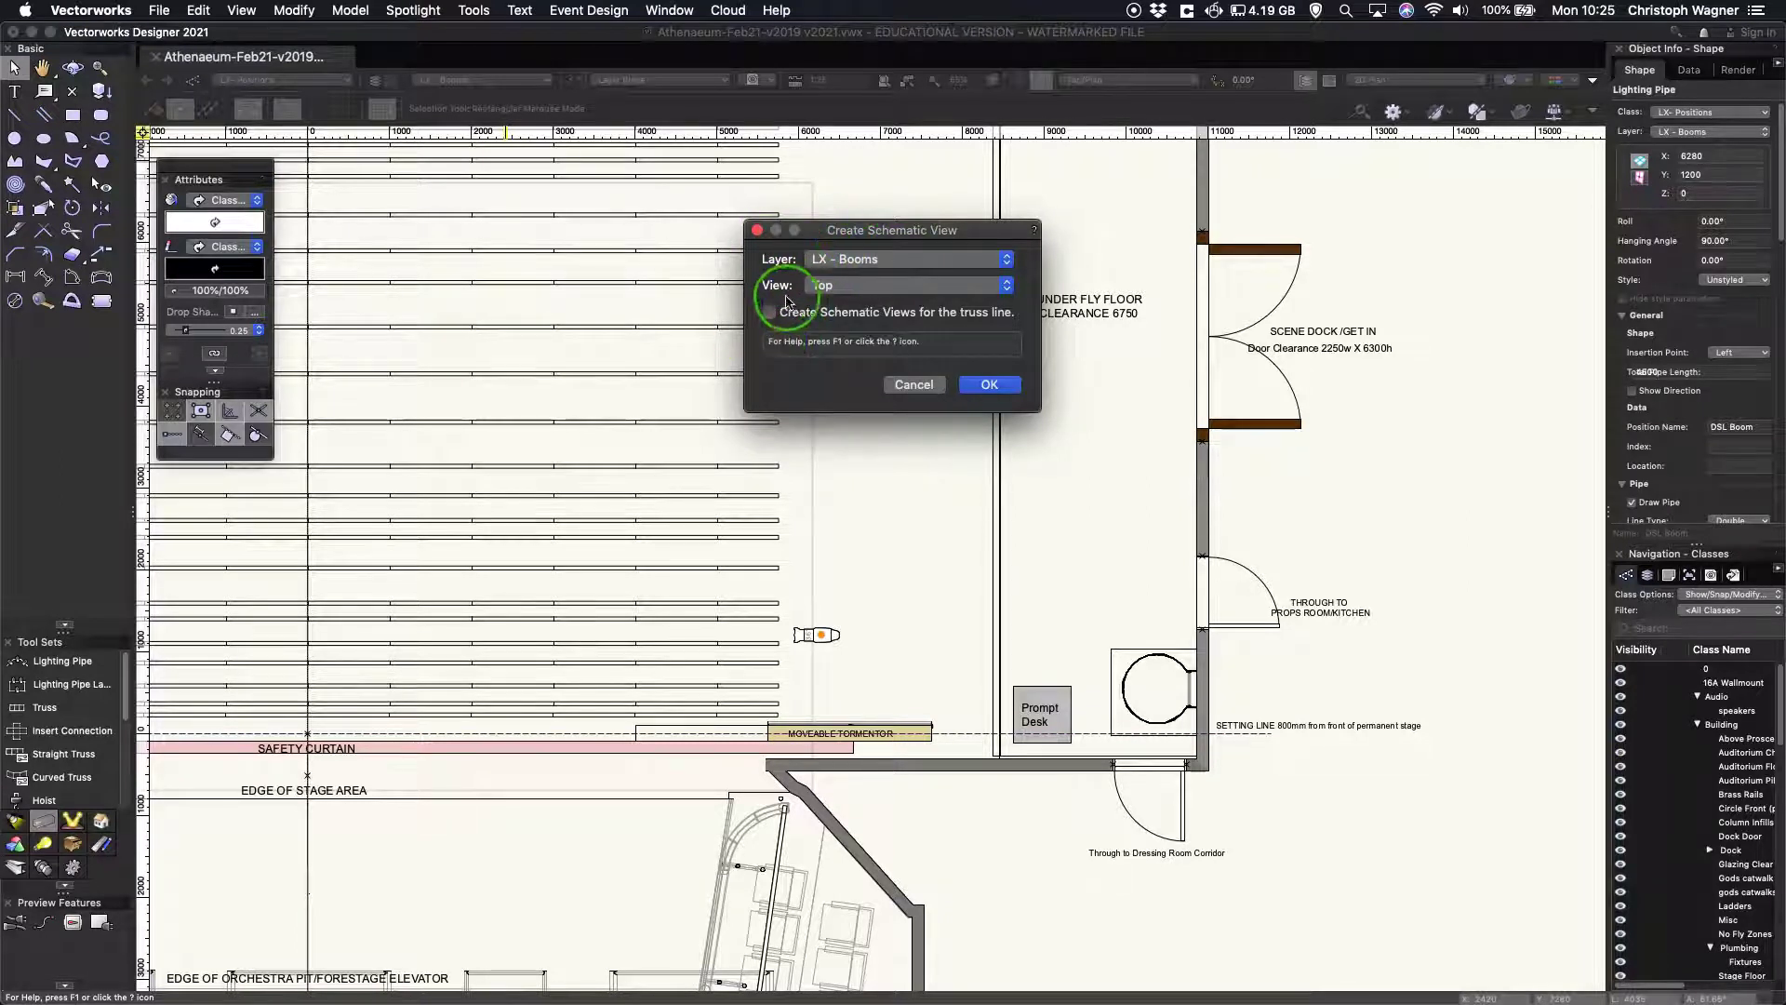
left_click(1005, 286)
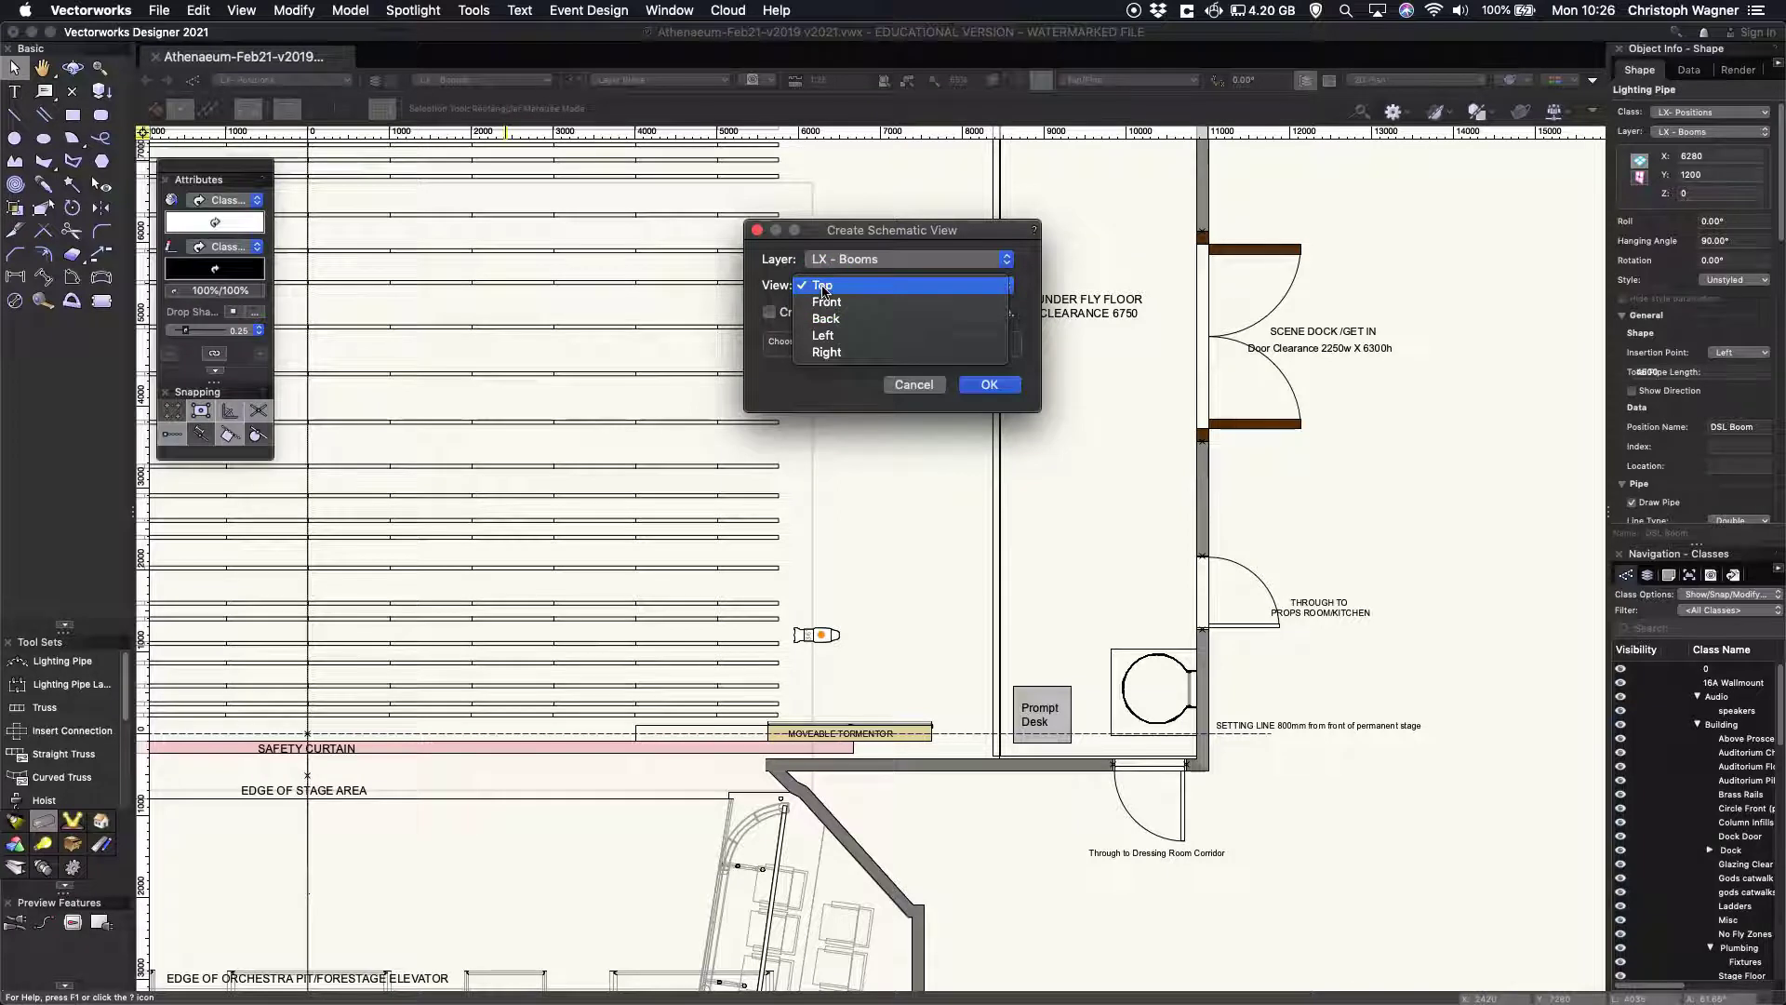
left_click(781, 270)
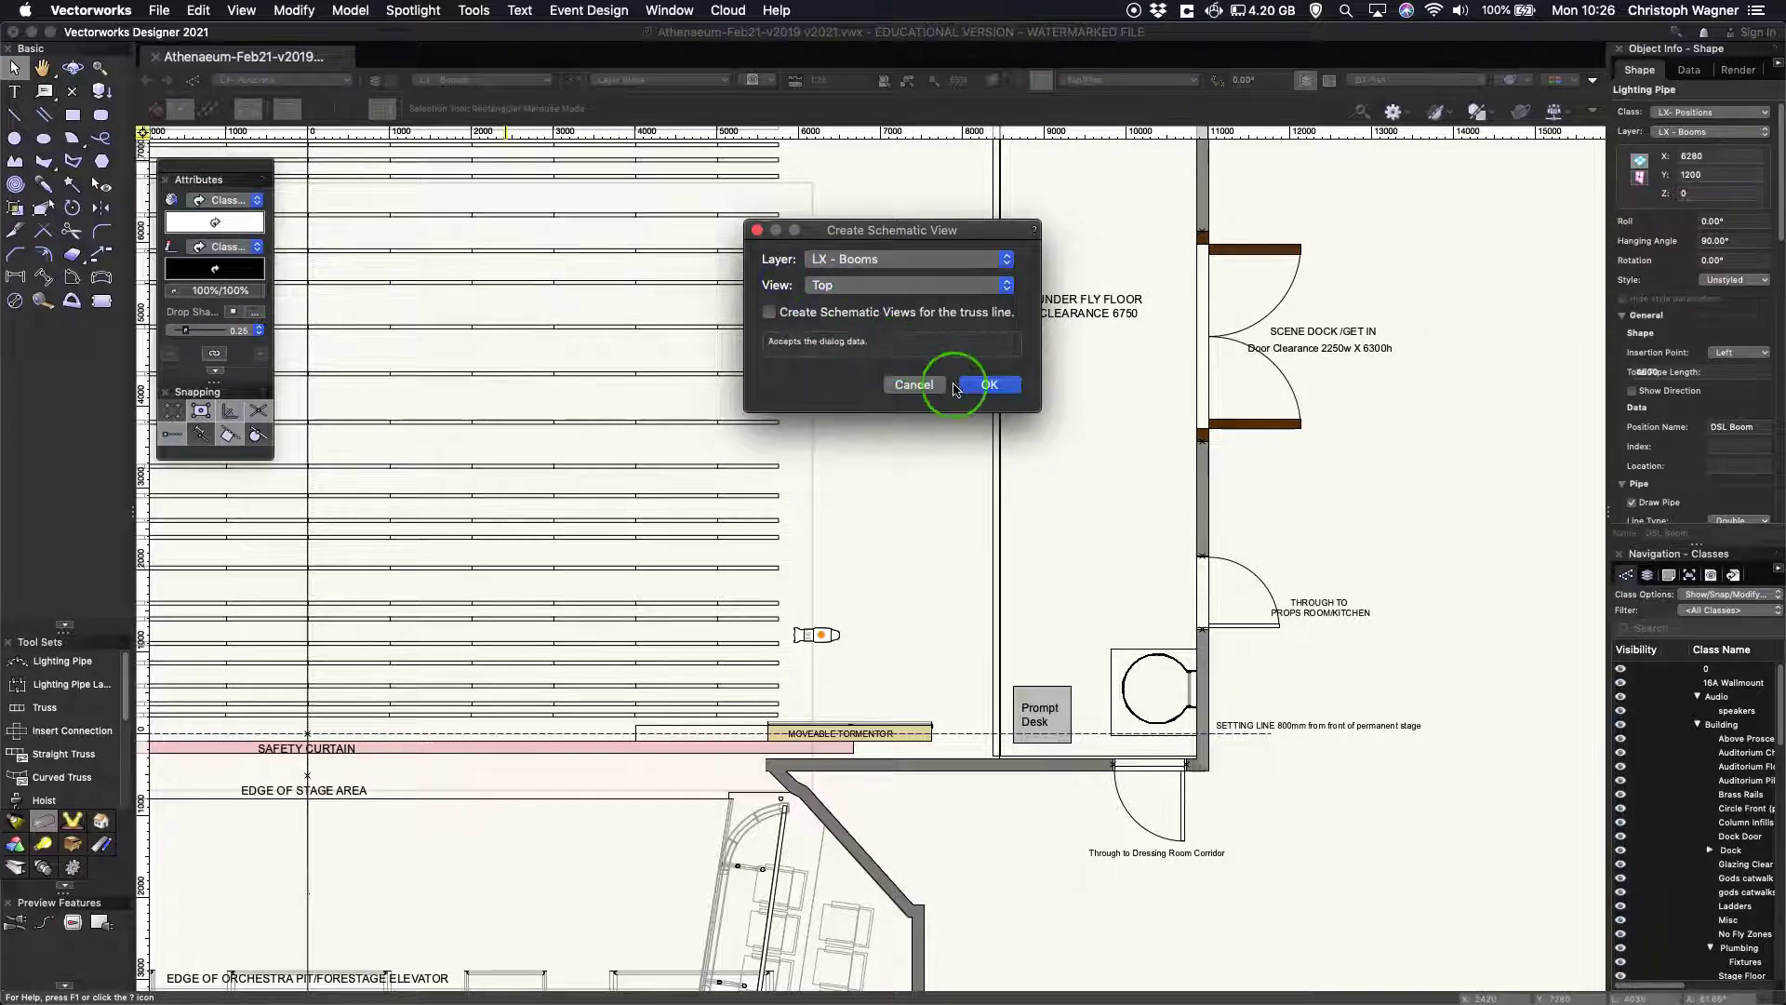
left_click(989, 385)
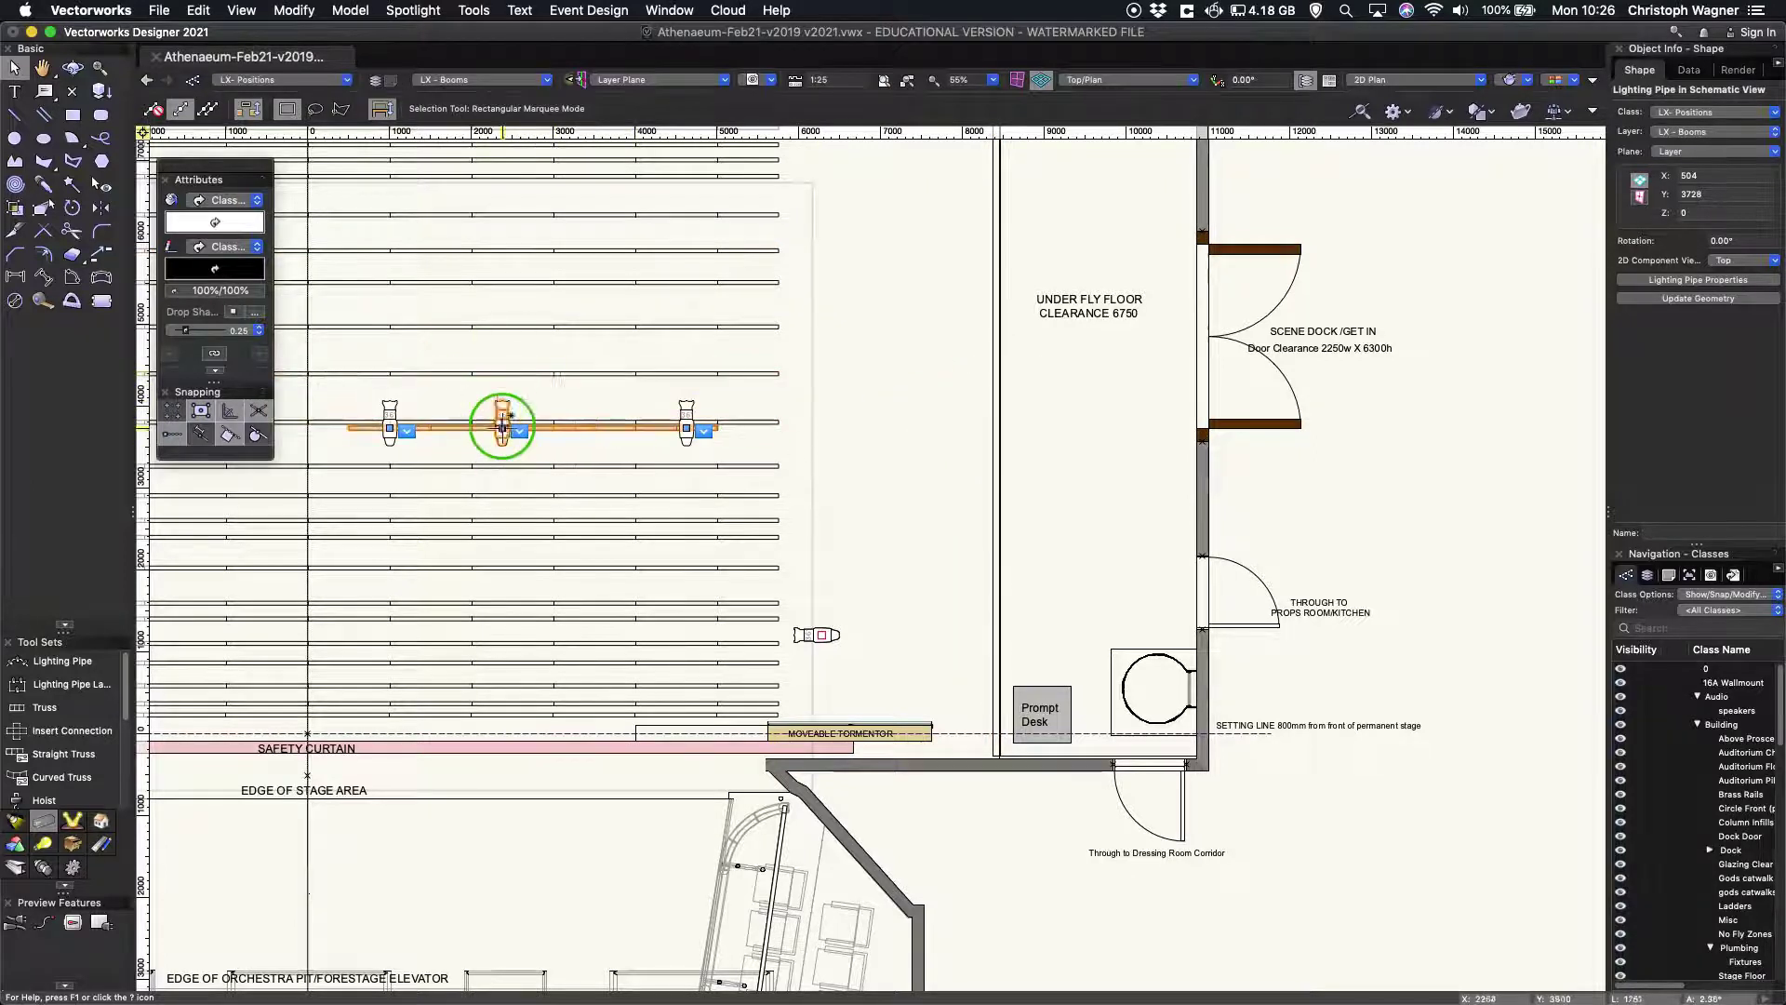
Drag the boom schematic by its end point out to the right of the building
scroll(589, 450, "down", 2)
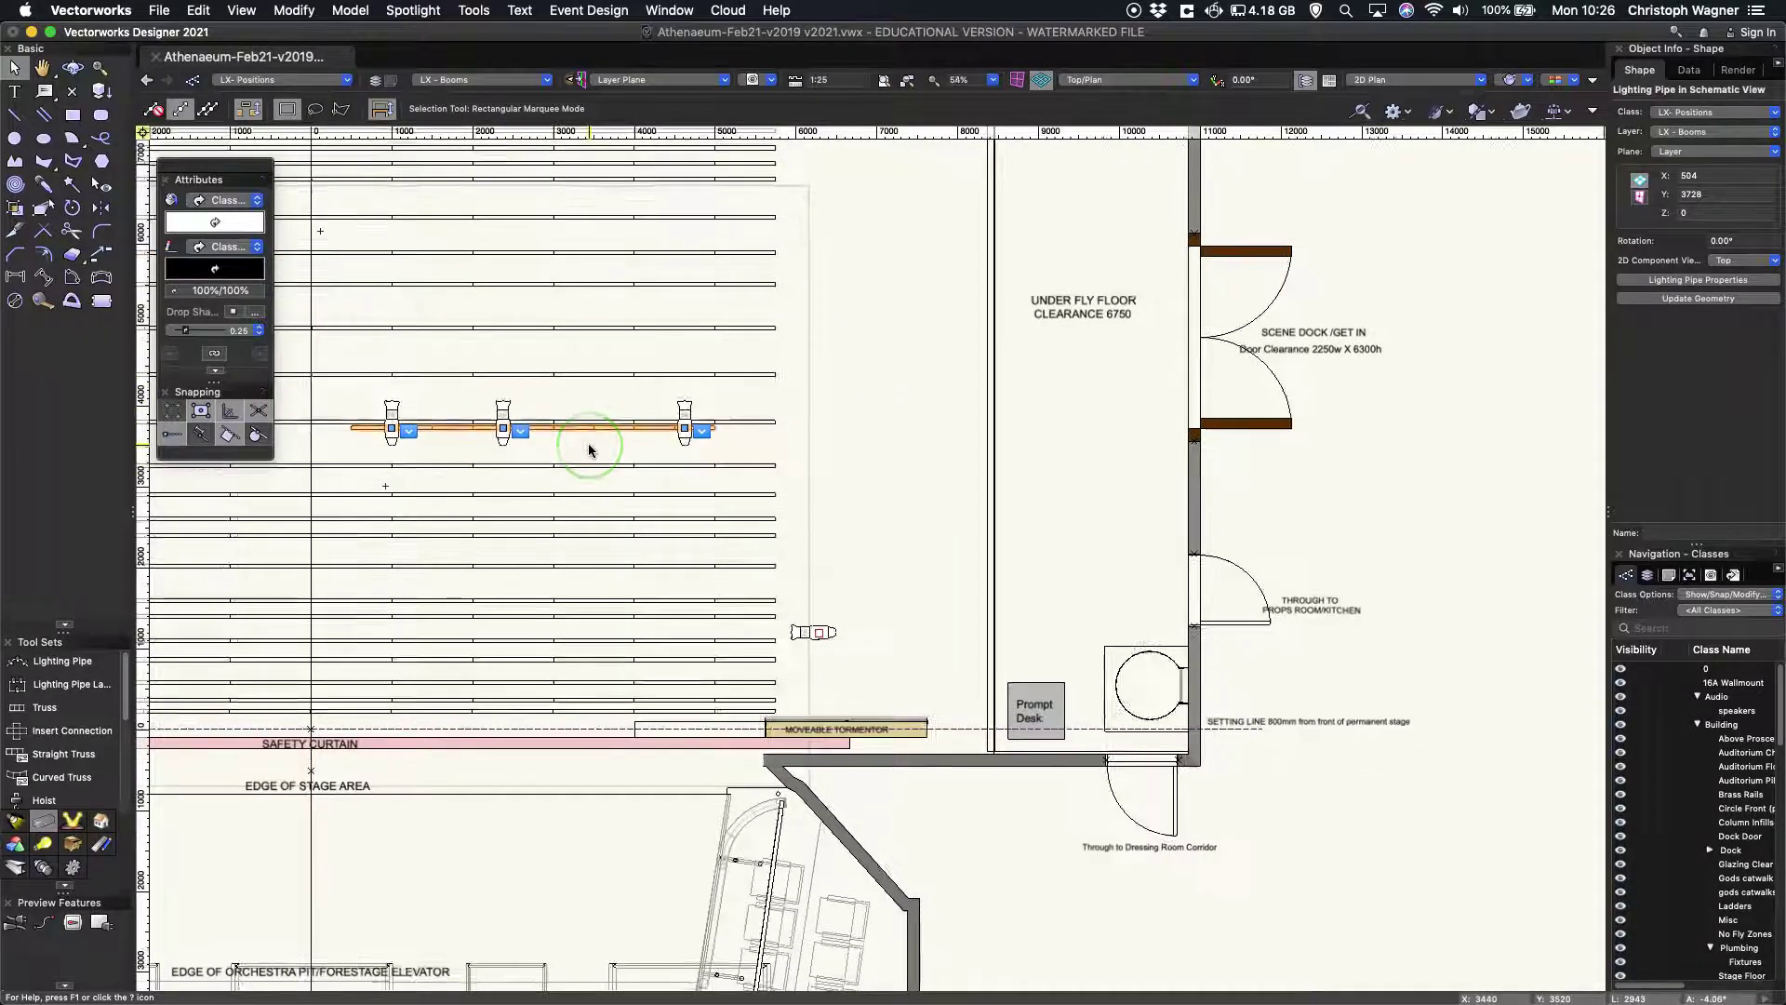
scroll(589, 450, "down", 3)
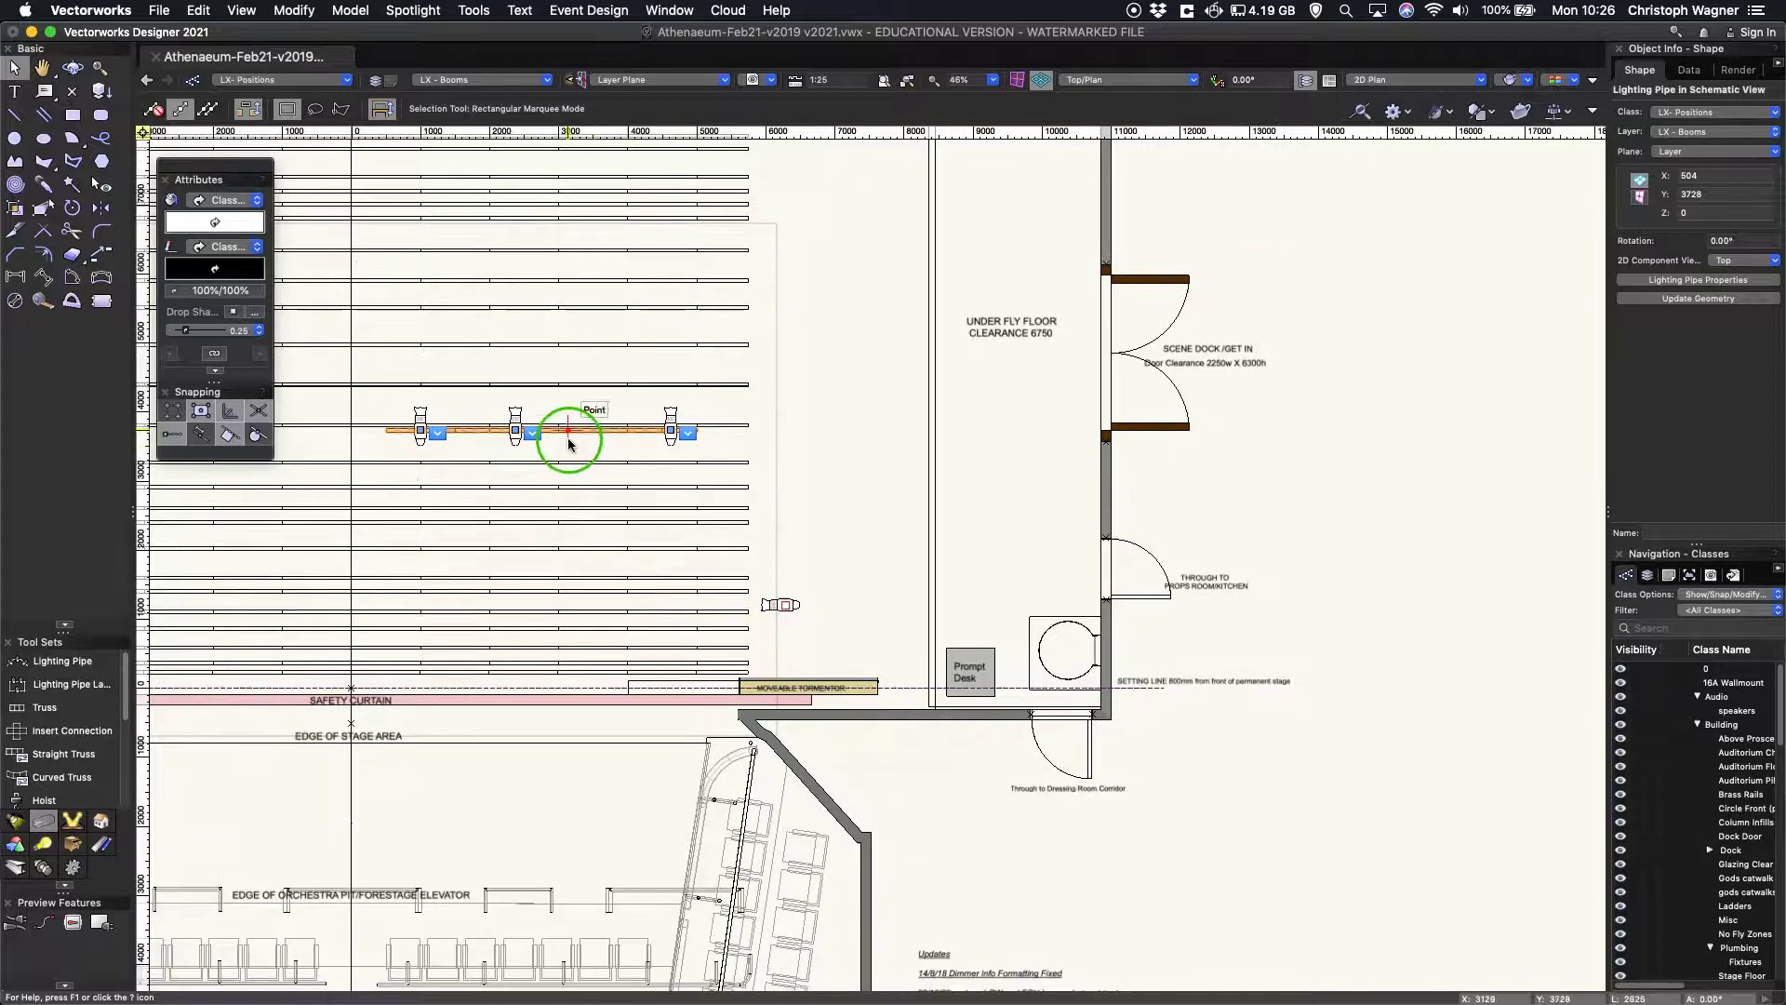
left_click_drag(569, 430, 1448, 540)
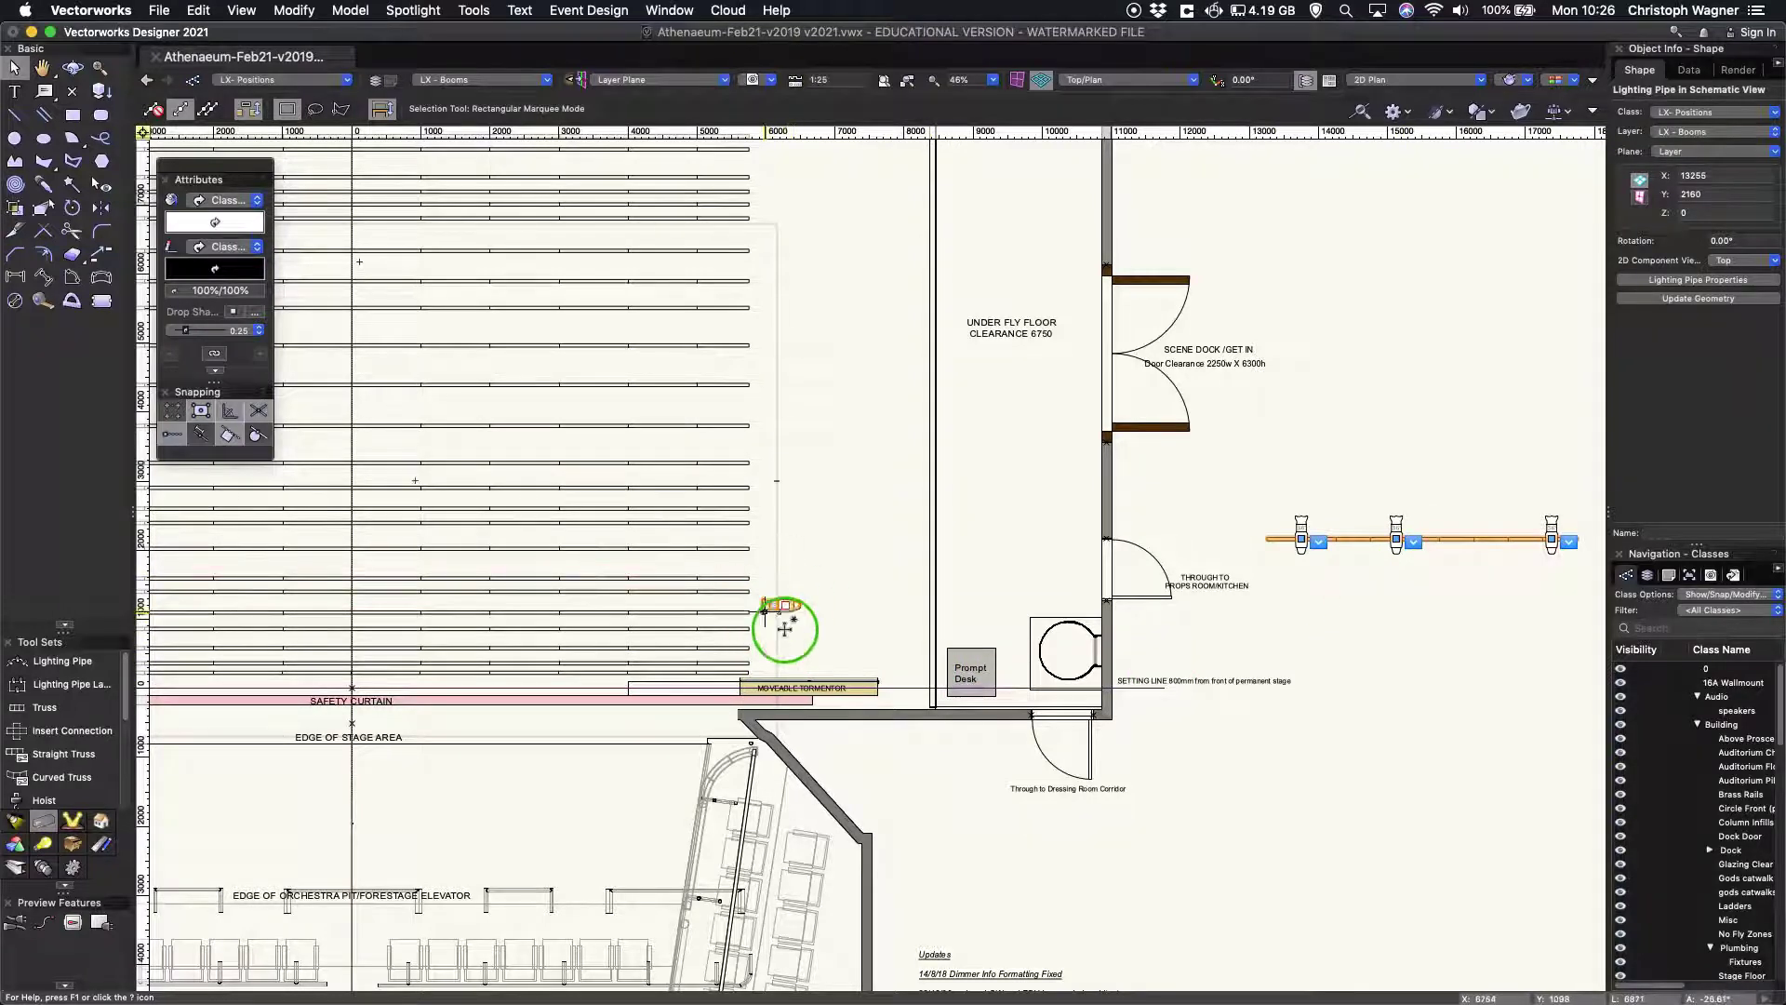
left_click_drag(786, 607, 1103, 577)
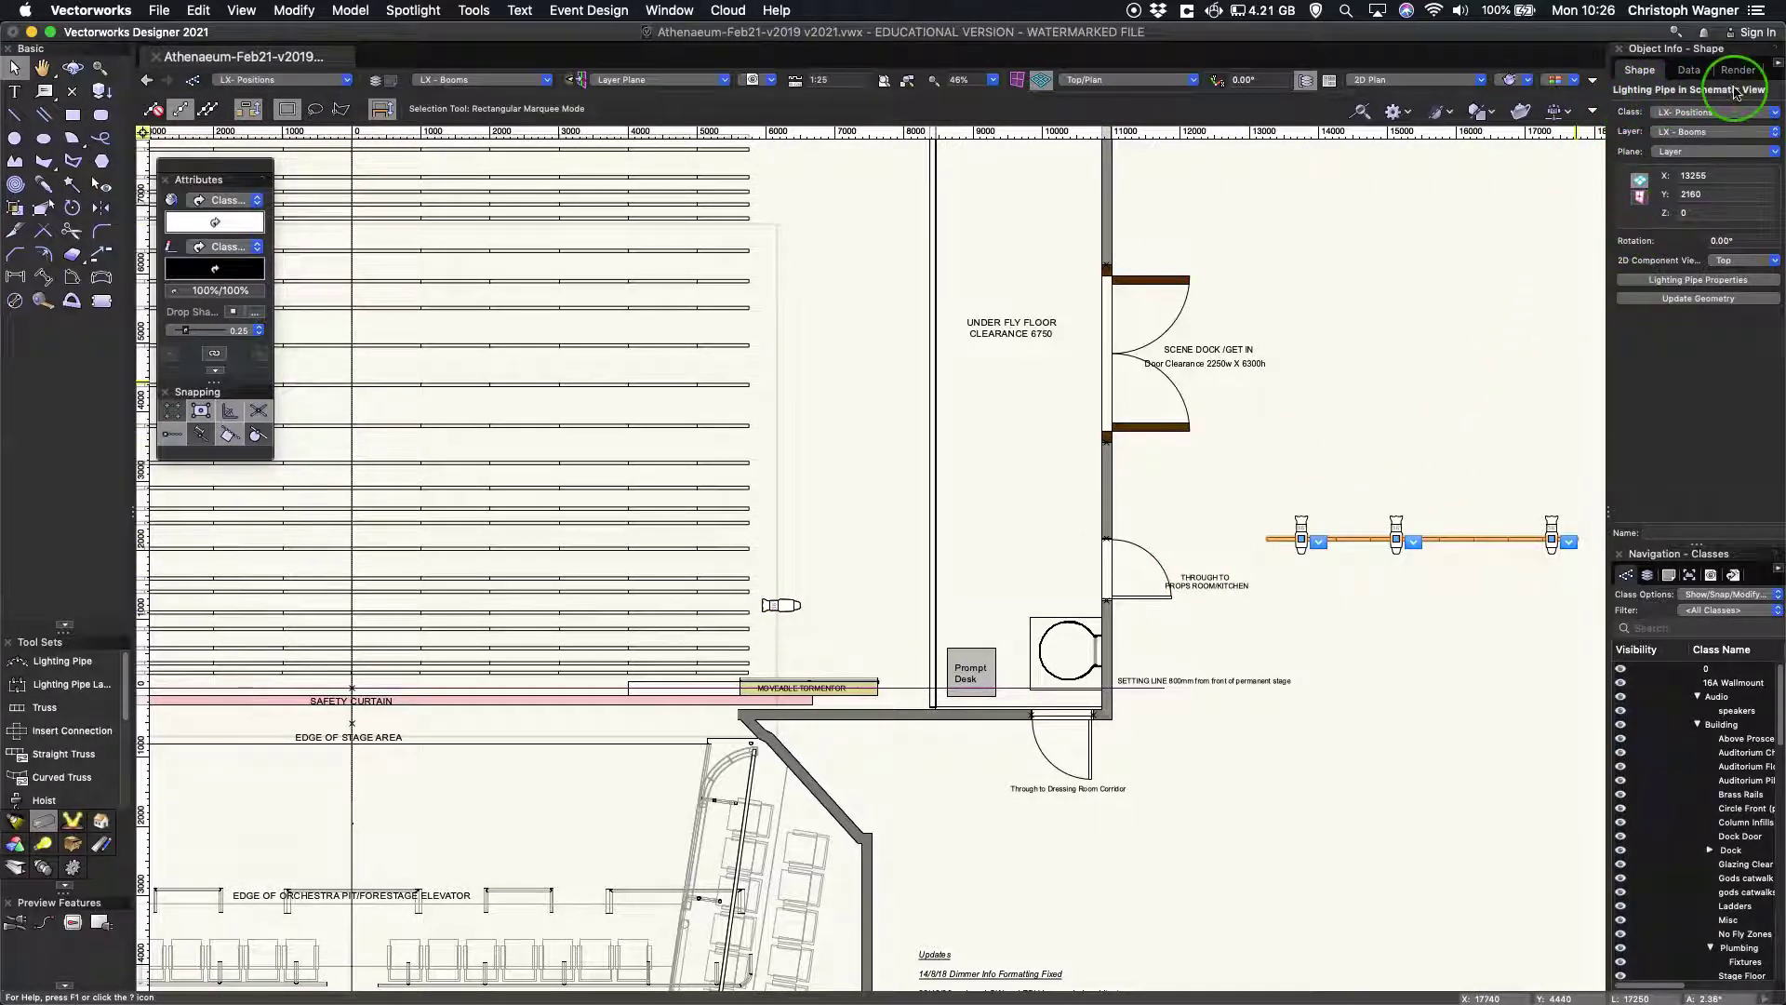
Select schematic and plan fixtures in turn to compare their Object Info data
left_click(1306, 516)
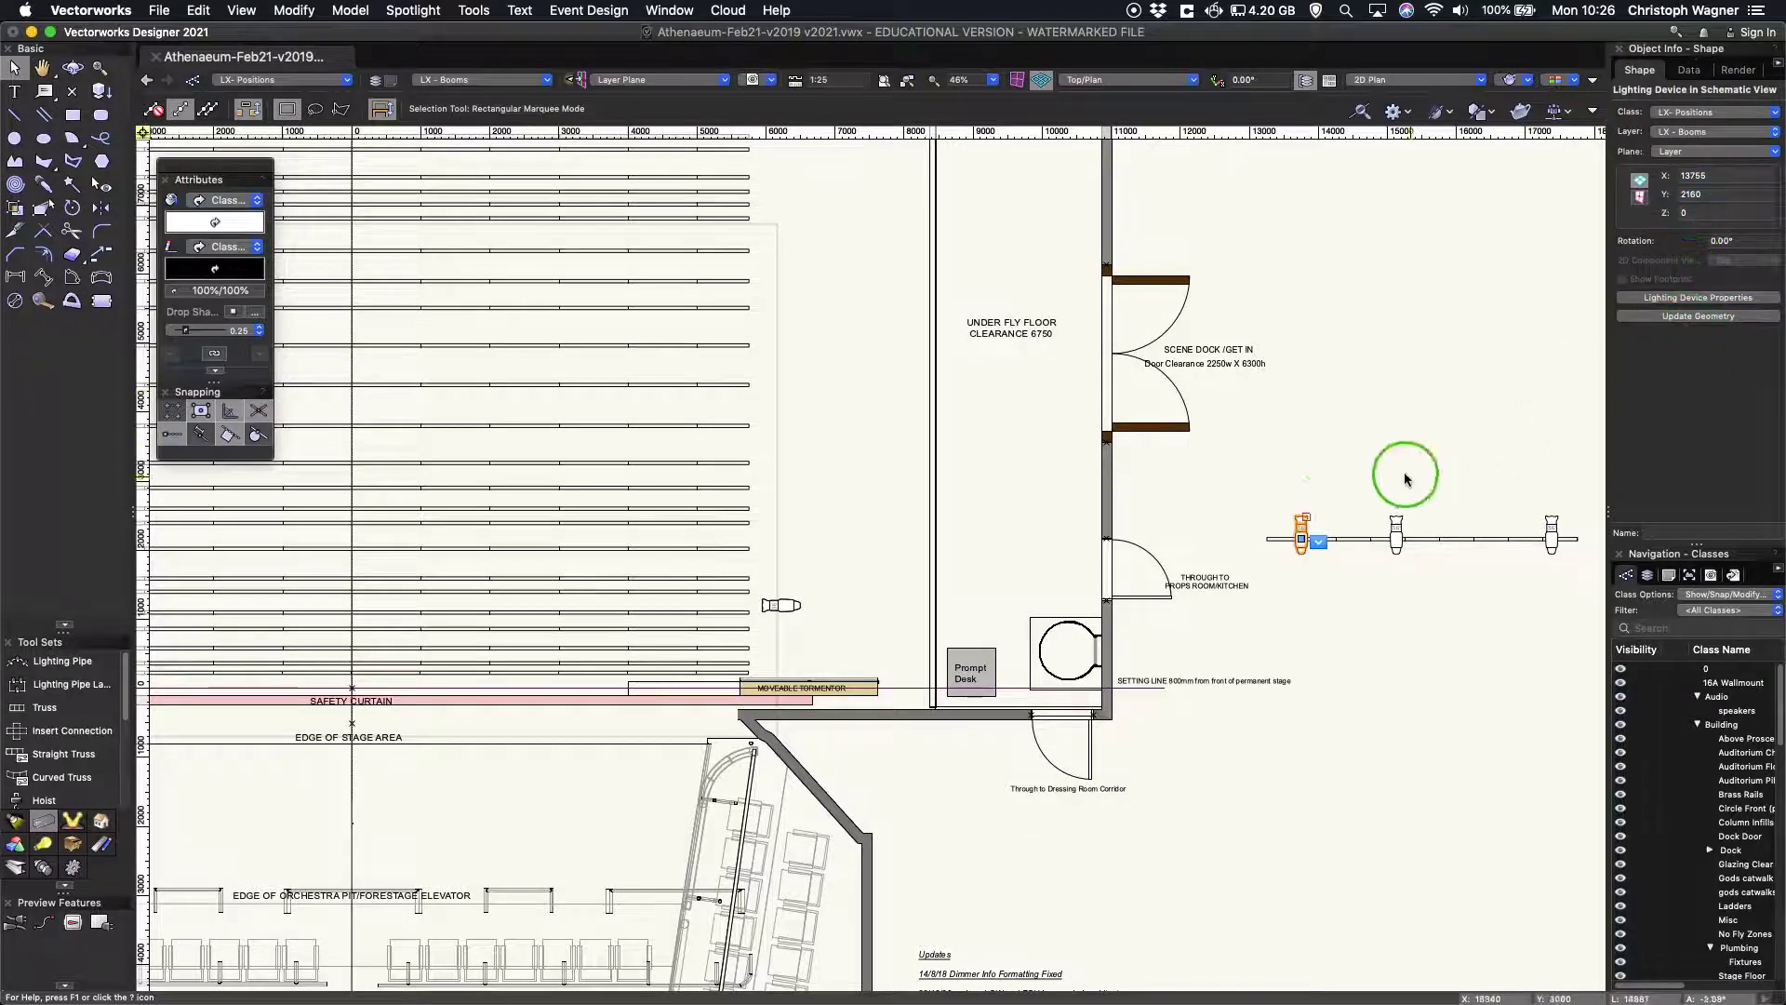
left_click(1200, 507)
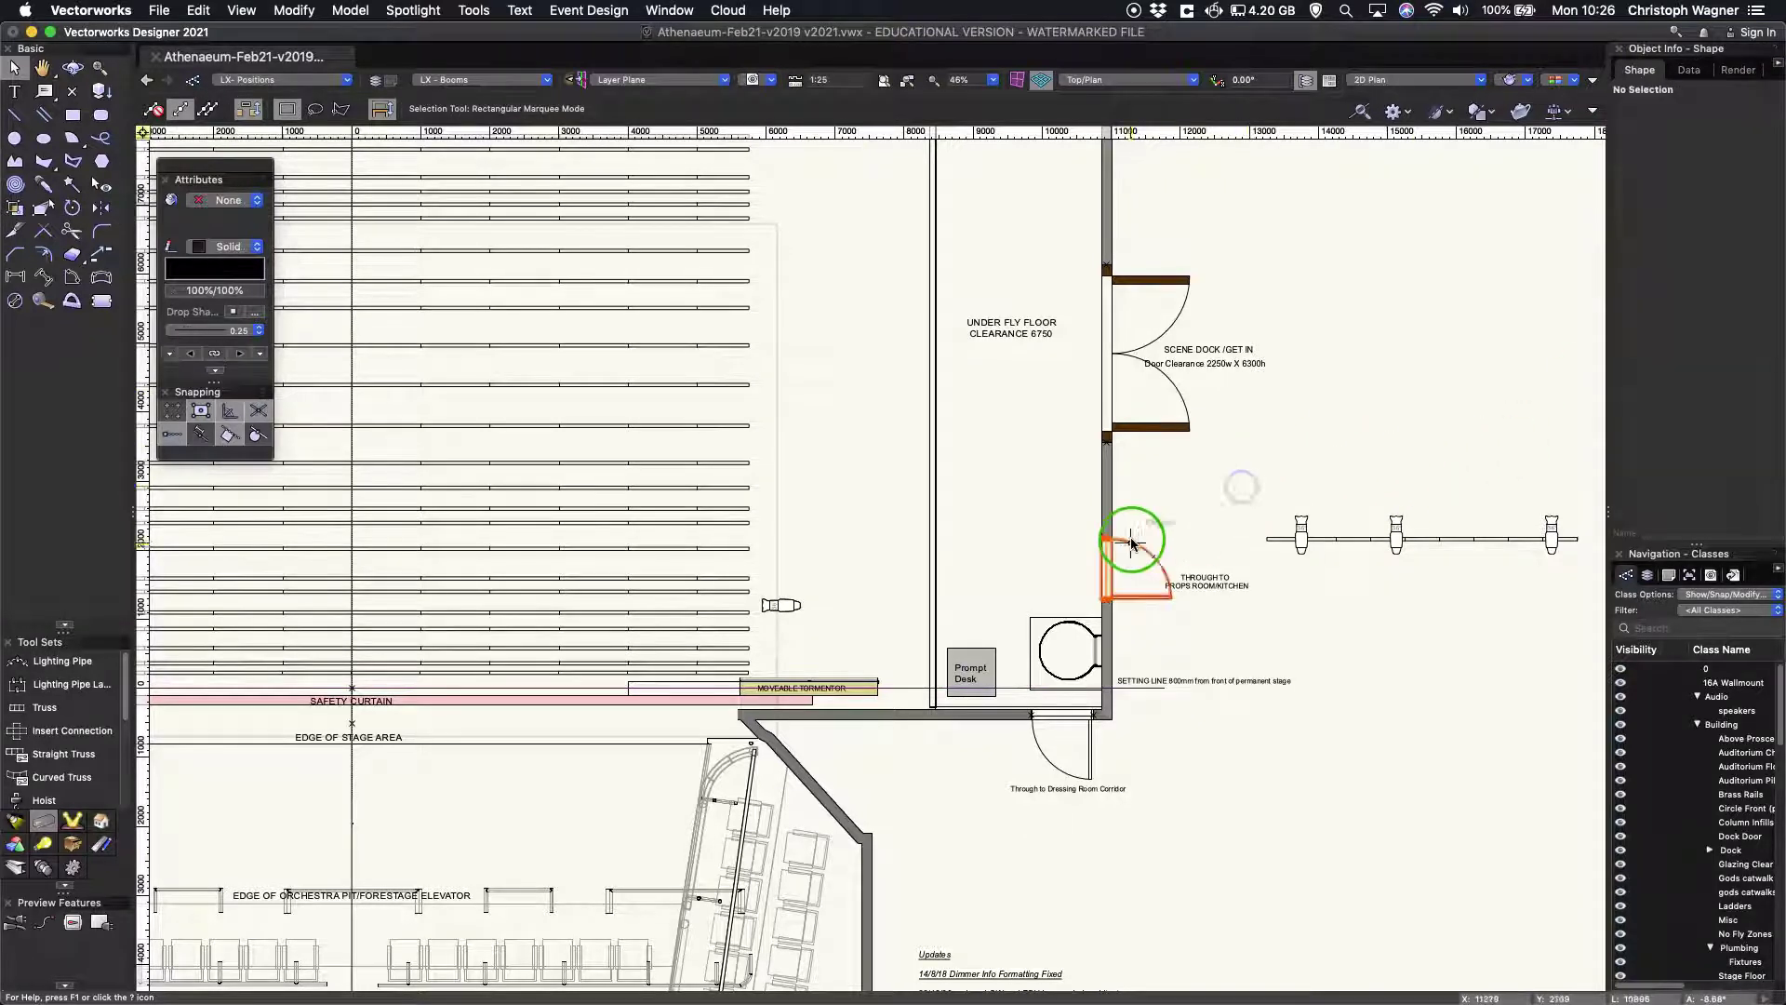
left_click(791, 606)
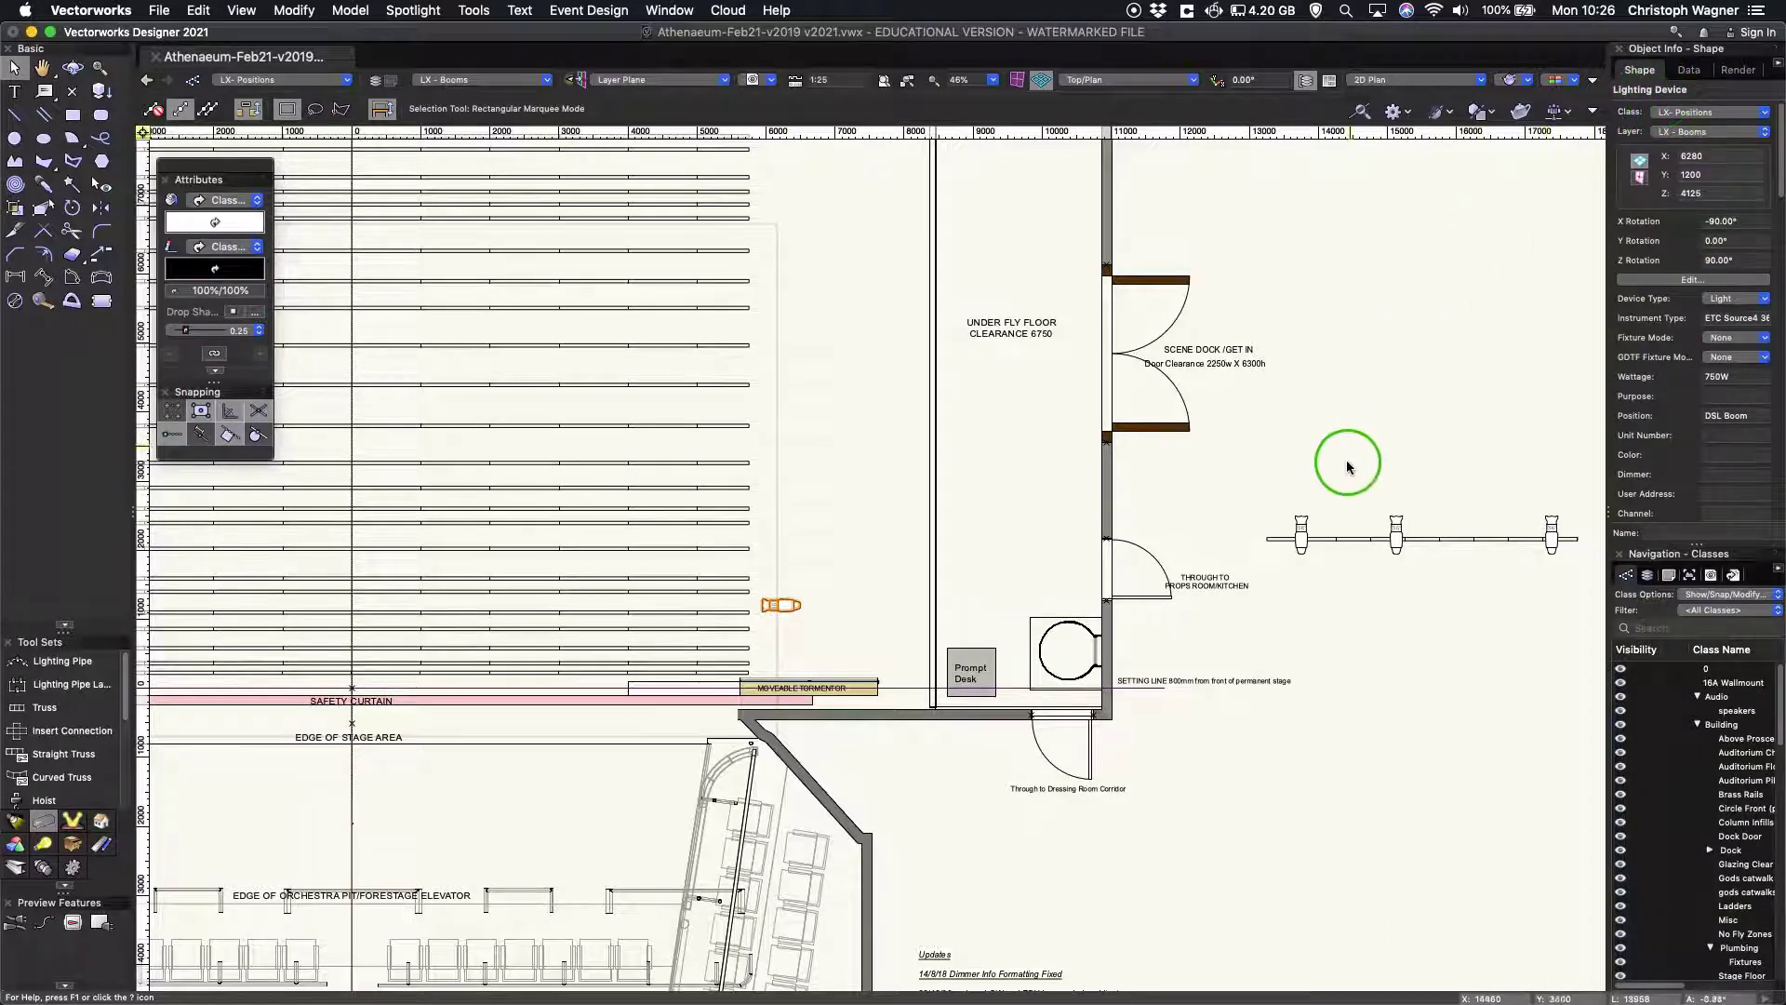
left_click(1302, 523)
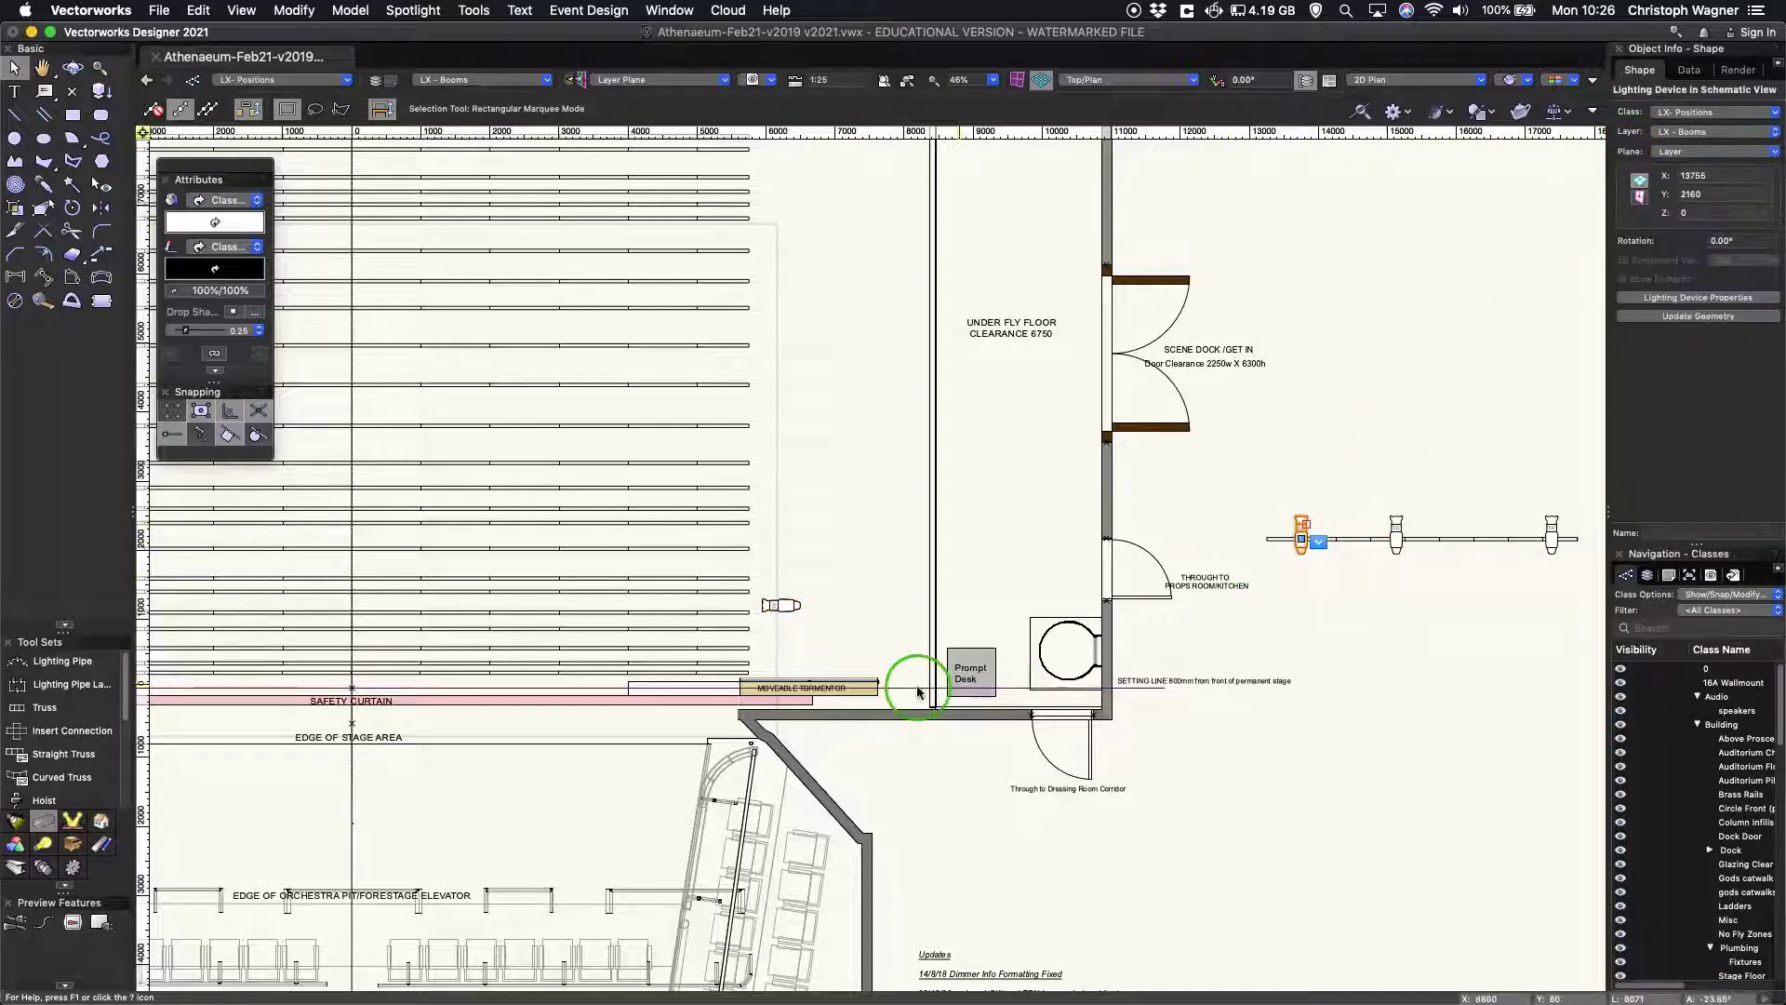
left_click(1503, 493)
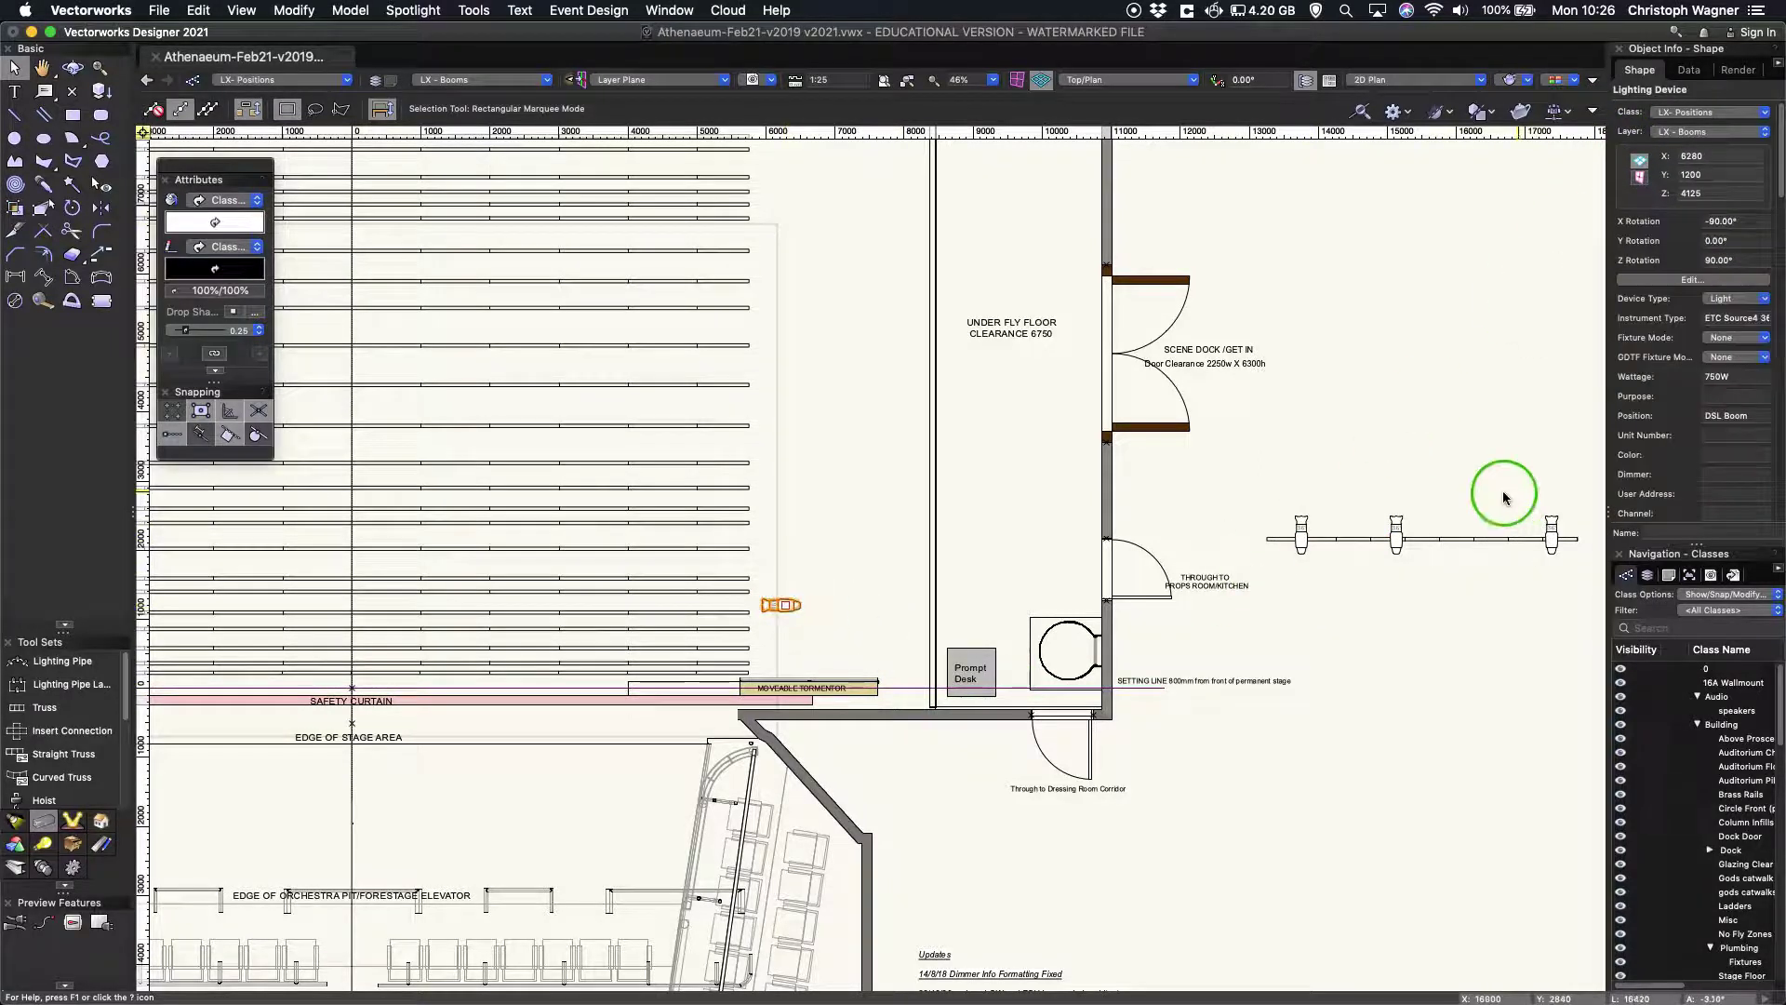
left_click(1352, 537)
Centre the schematic in the view and select its middle fixture
scroll(1352, 537, "up", 3)
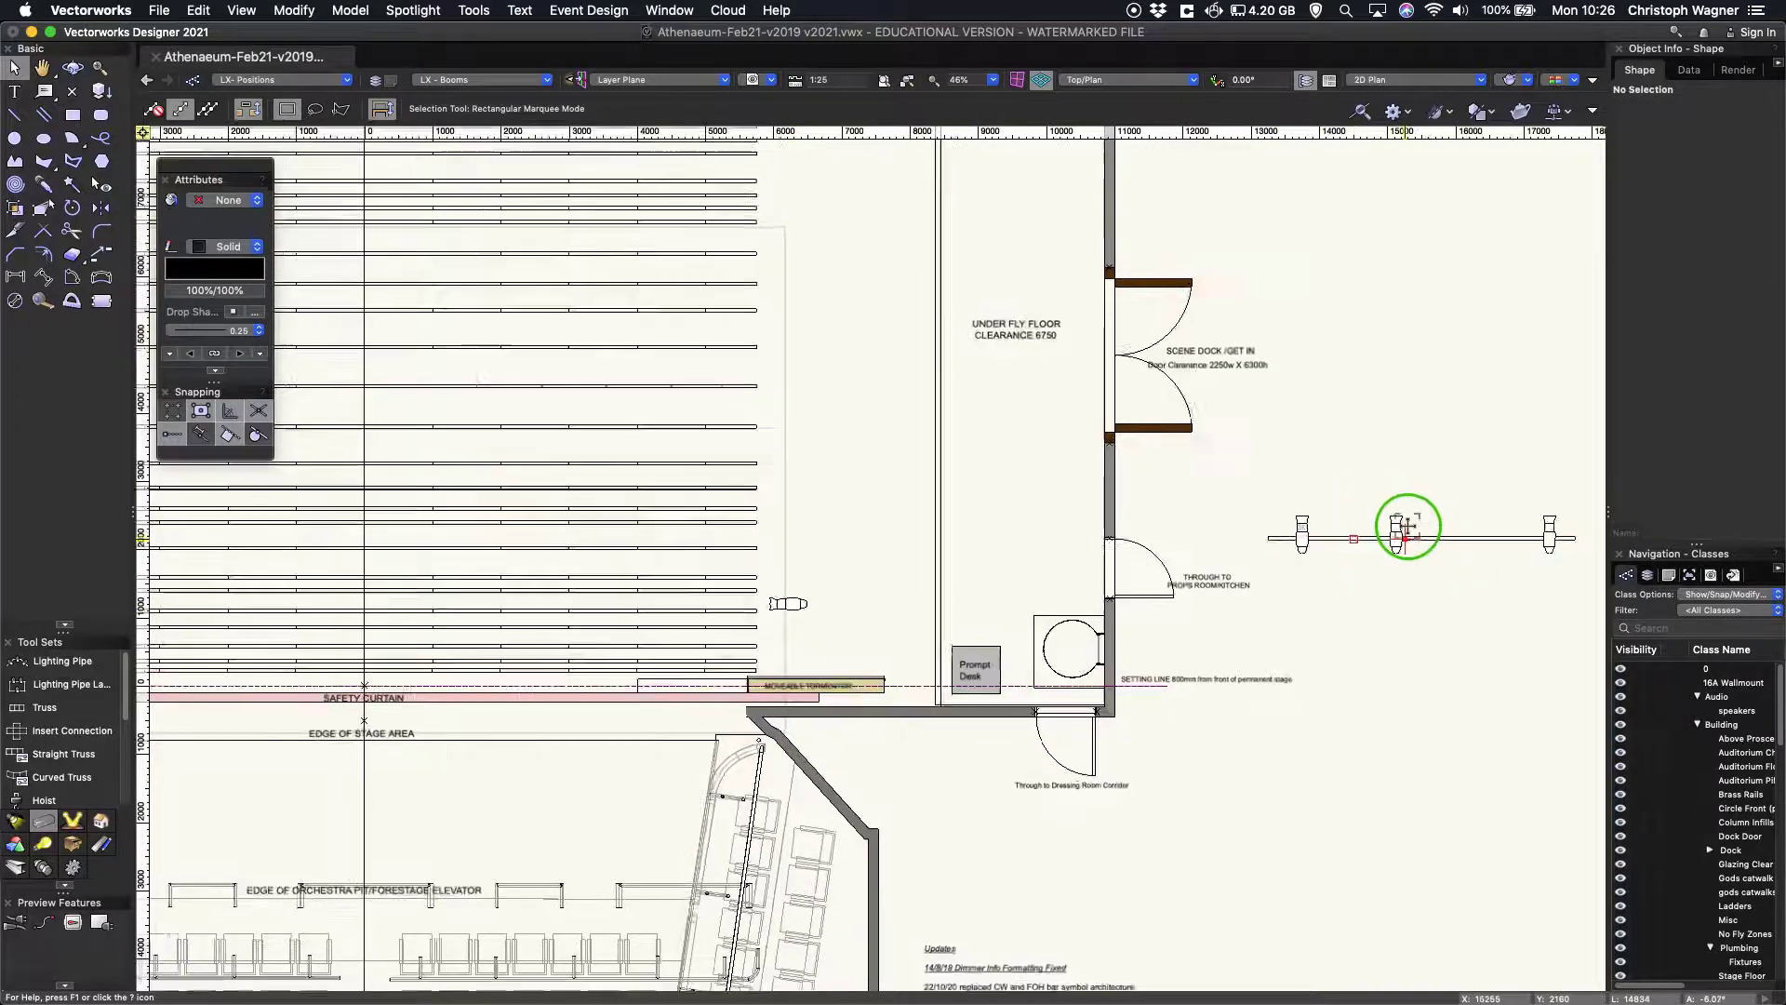
key("h")
left_click_drag(1323, 495, 1132, 521)
key("x")
left_click(1128, 547)
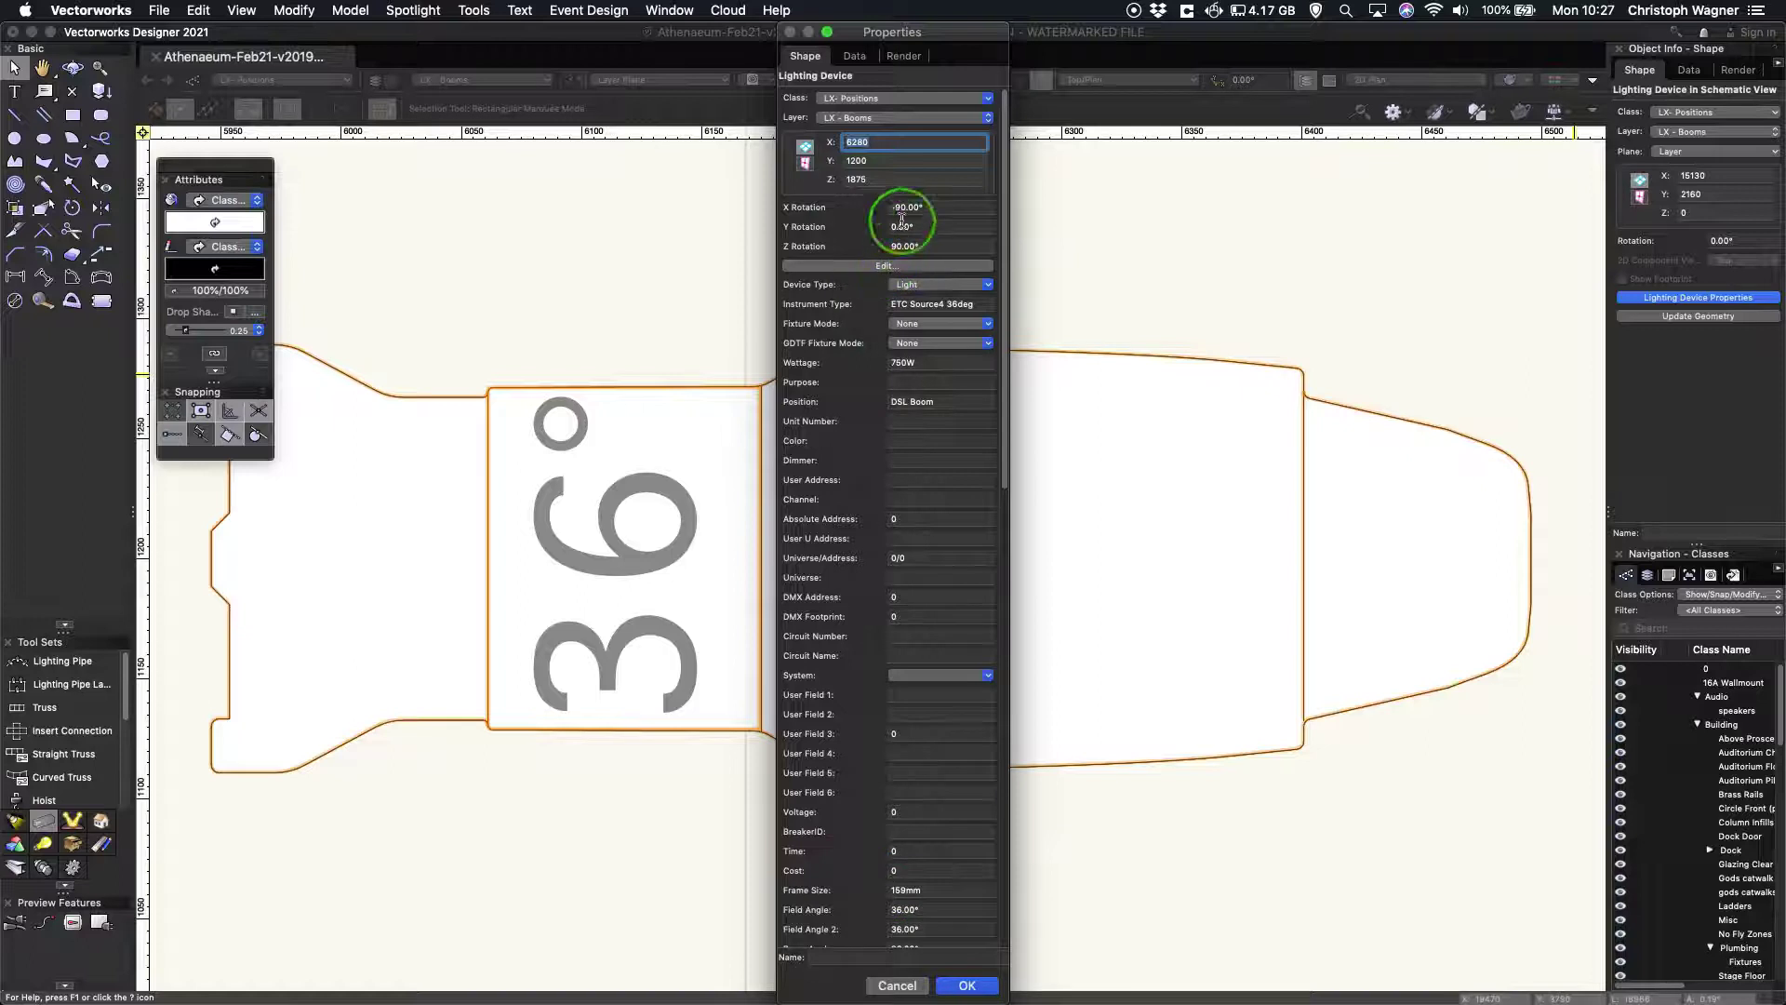
Set the middle schematic fixture's Z height to 2000
left_click(855, 180)
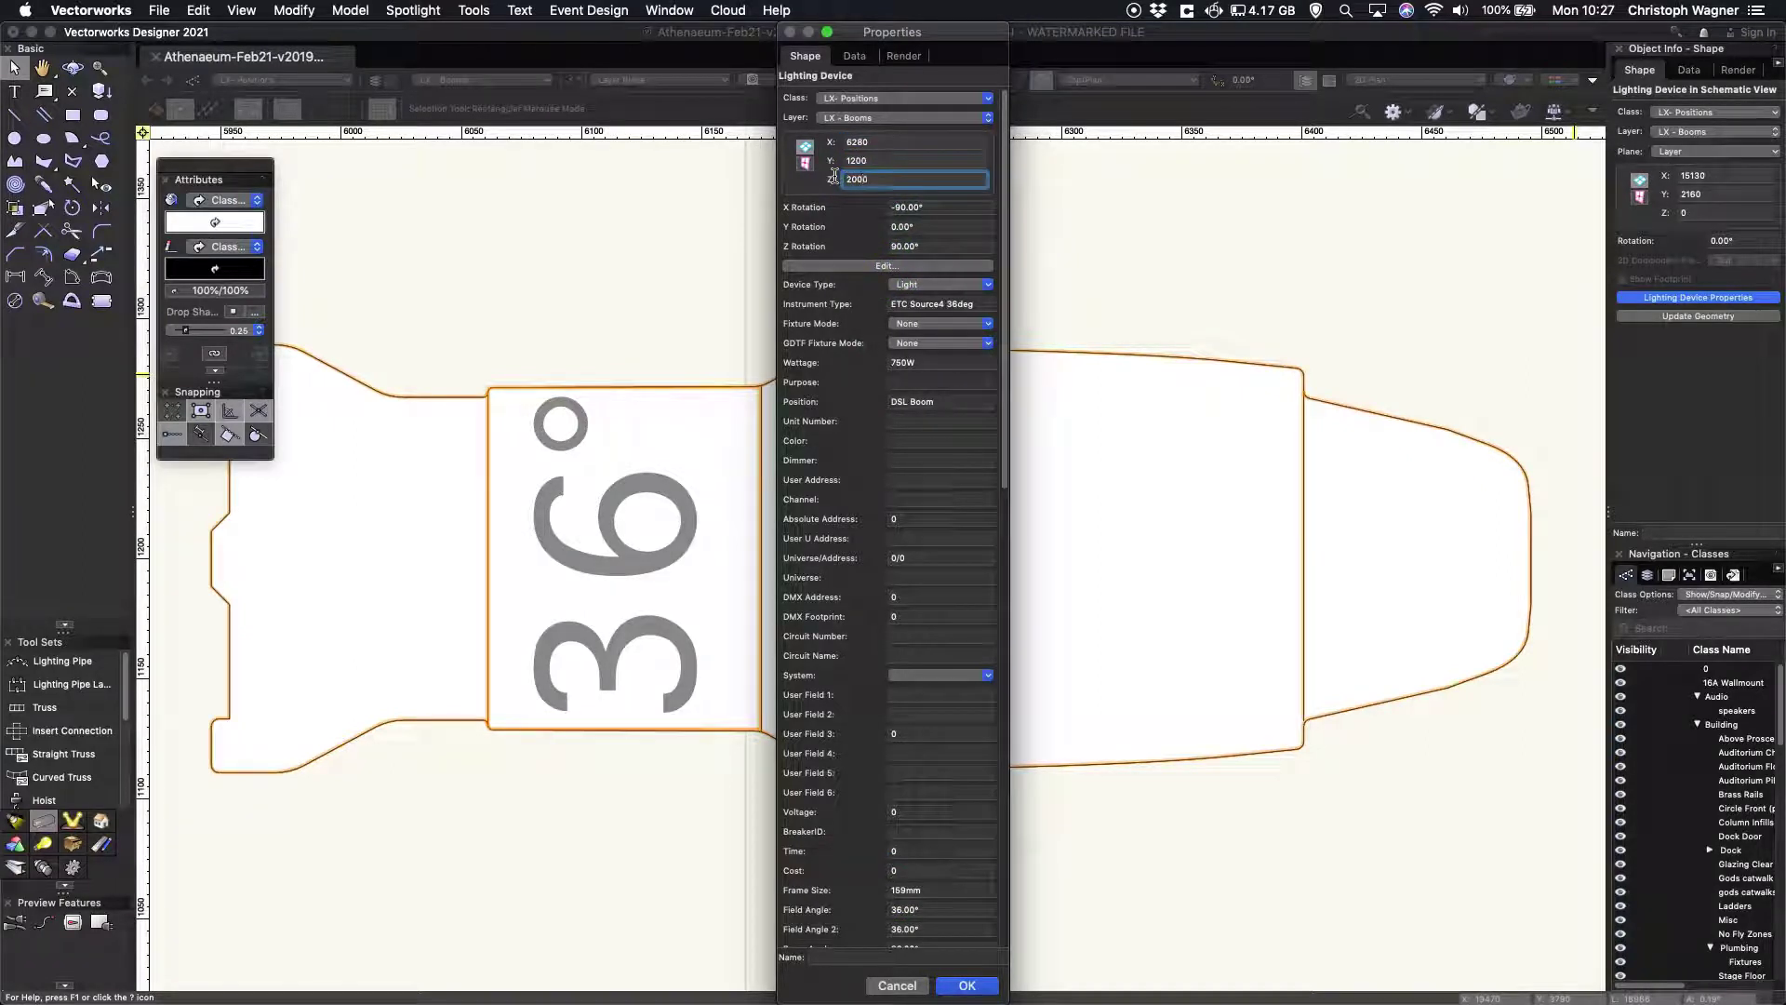
key("Return")
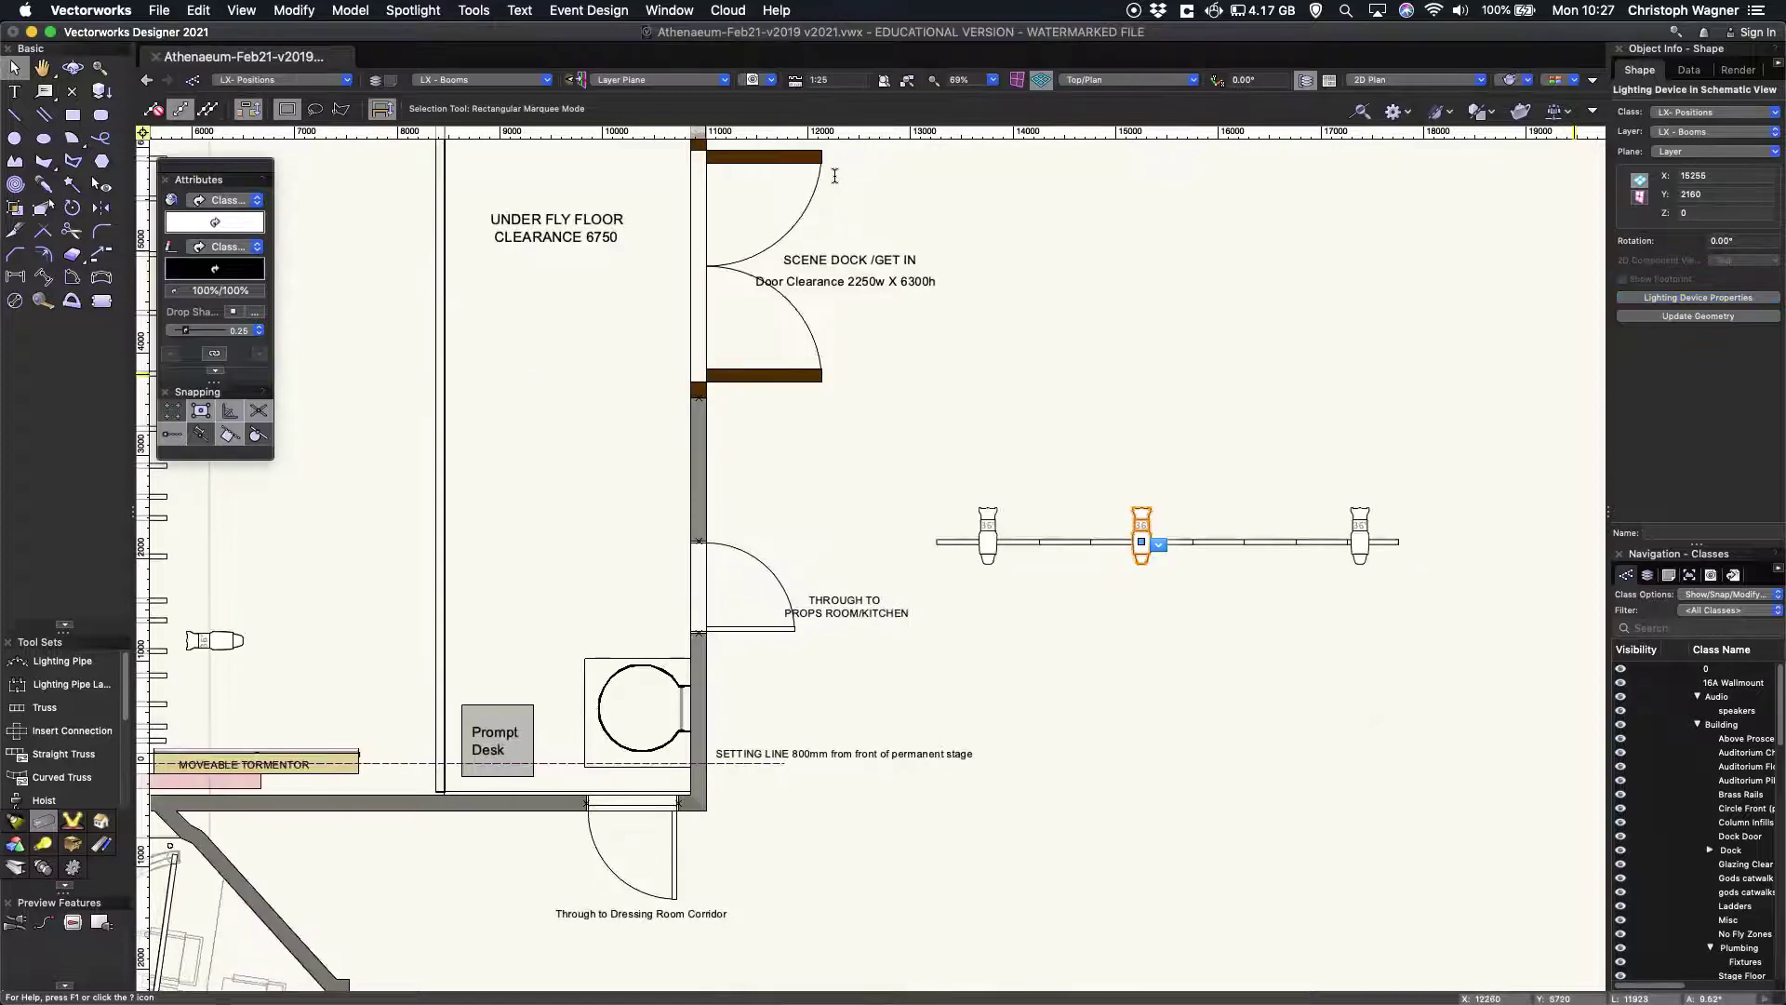
left_click(1142, 539)
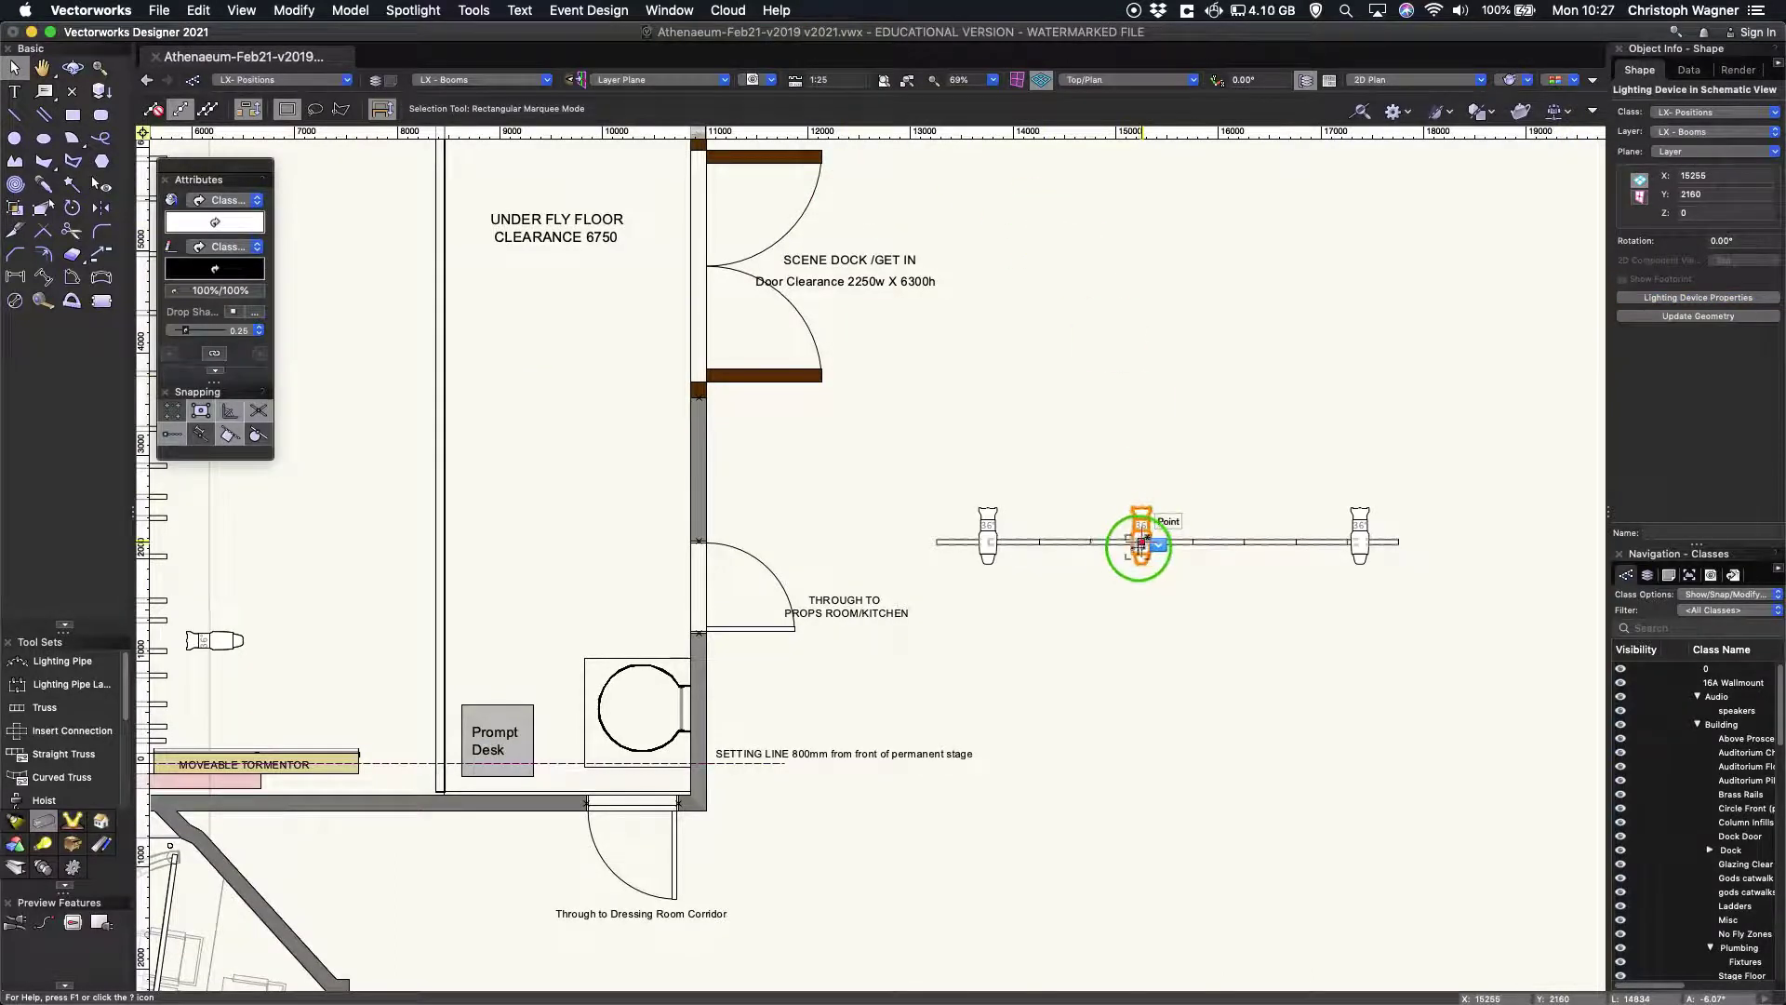
left_click(1685, 210)
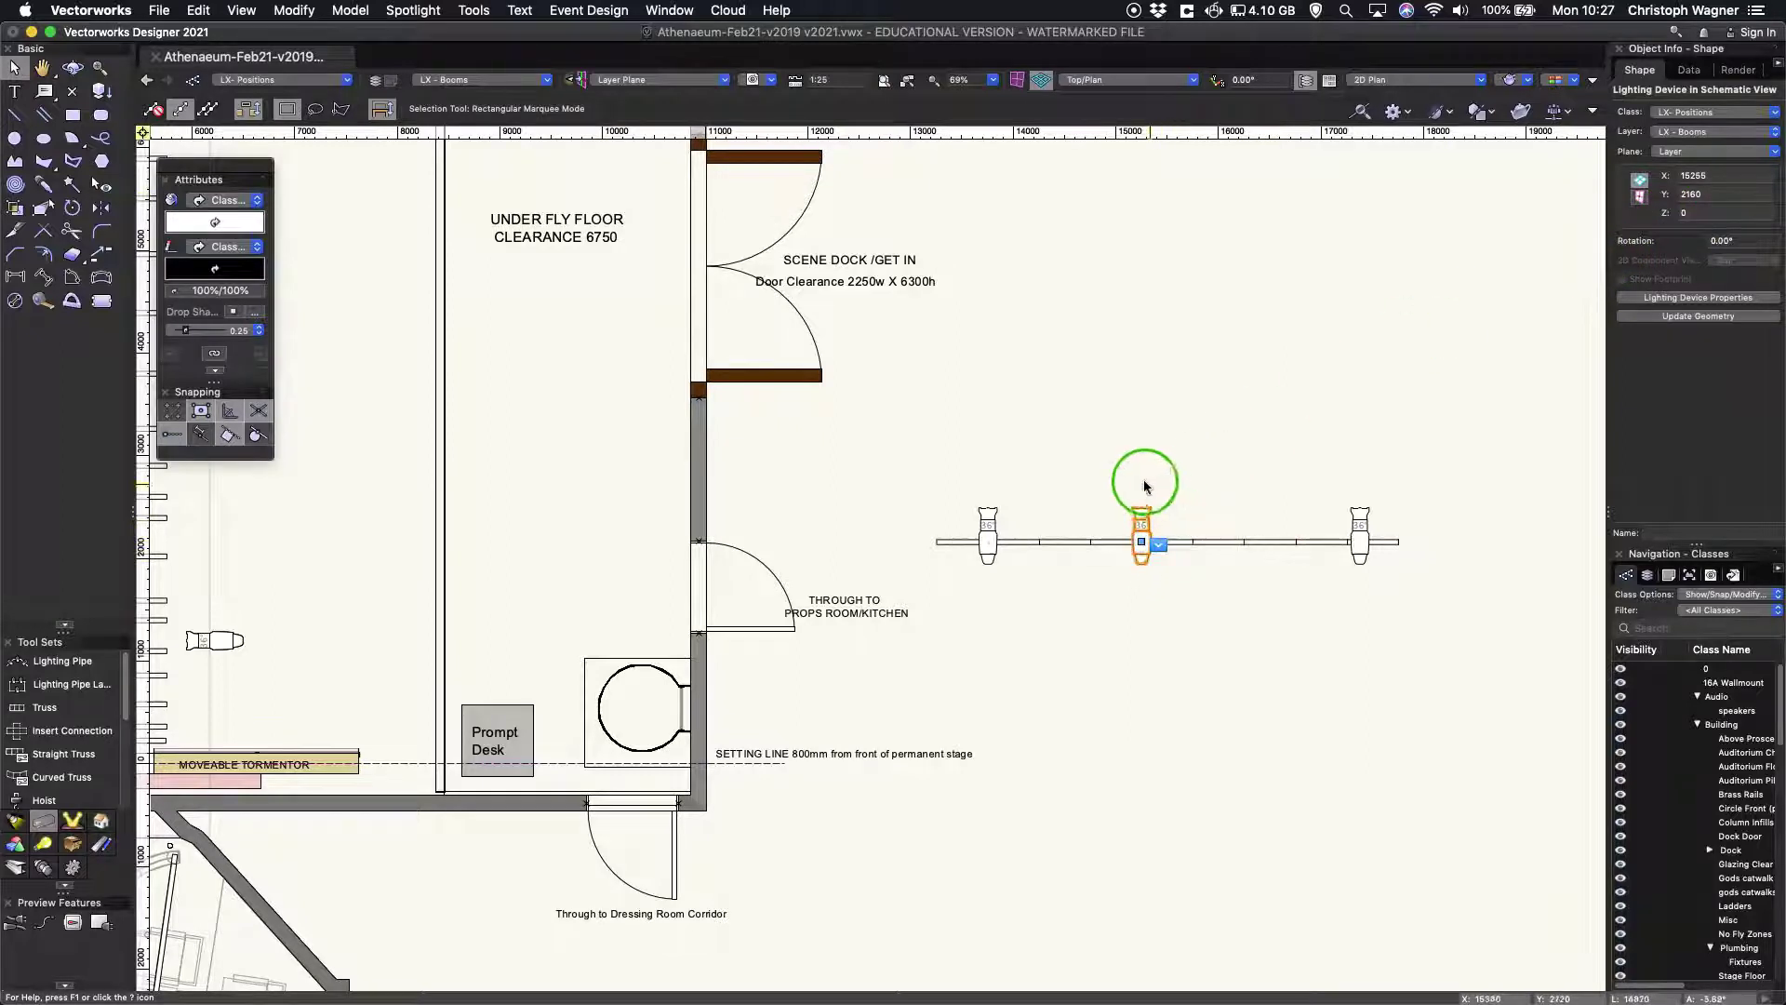
Select the schematic pipe and its left fixture to check the update, then deselect
left_click(1127, 542)
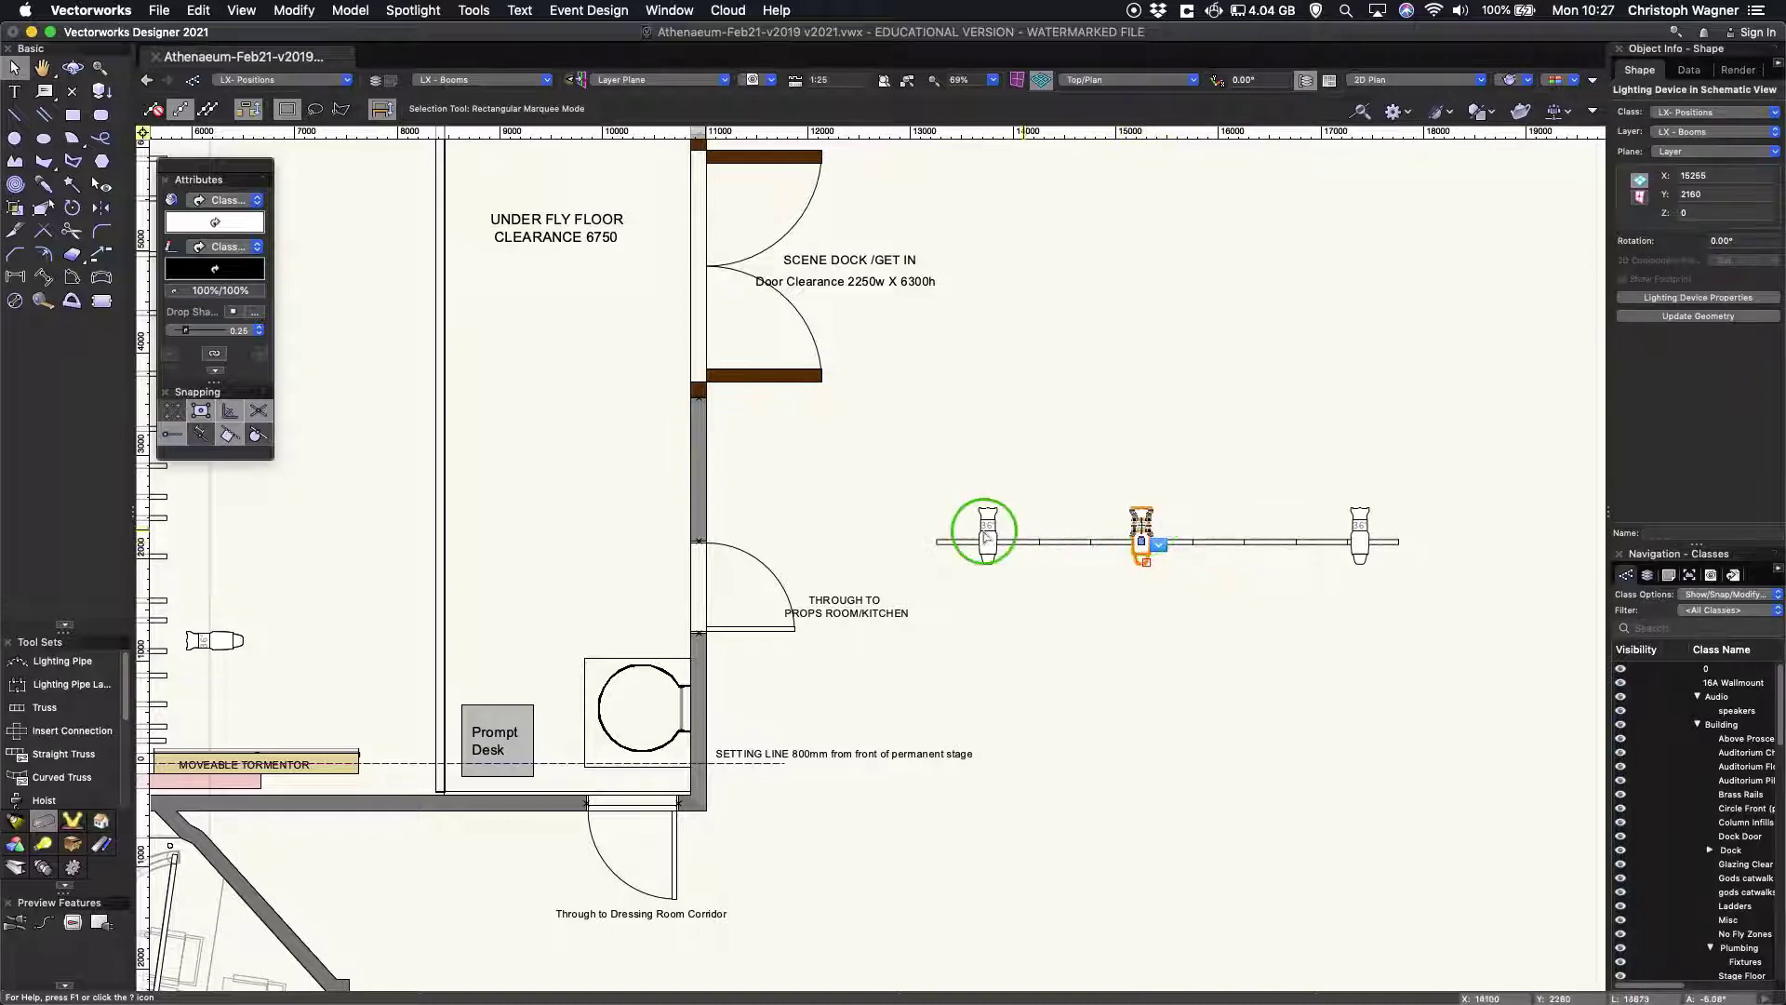
left_click(1650, 239)
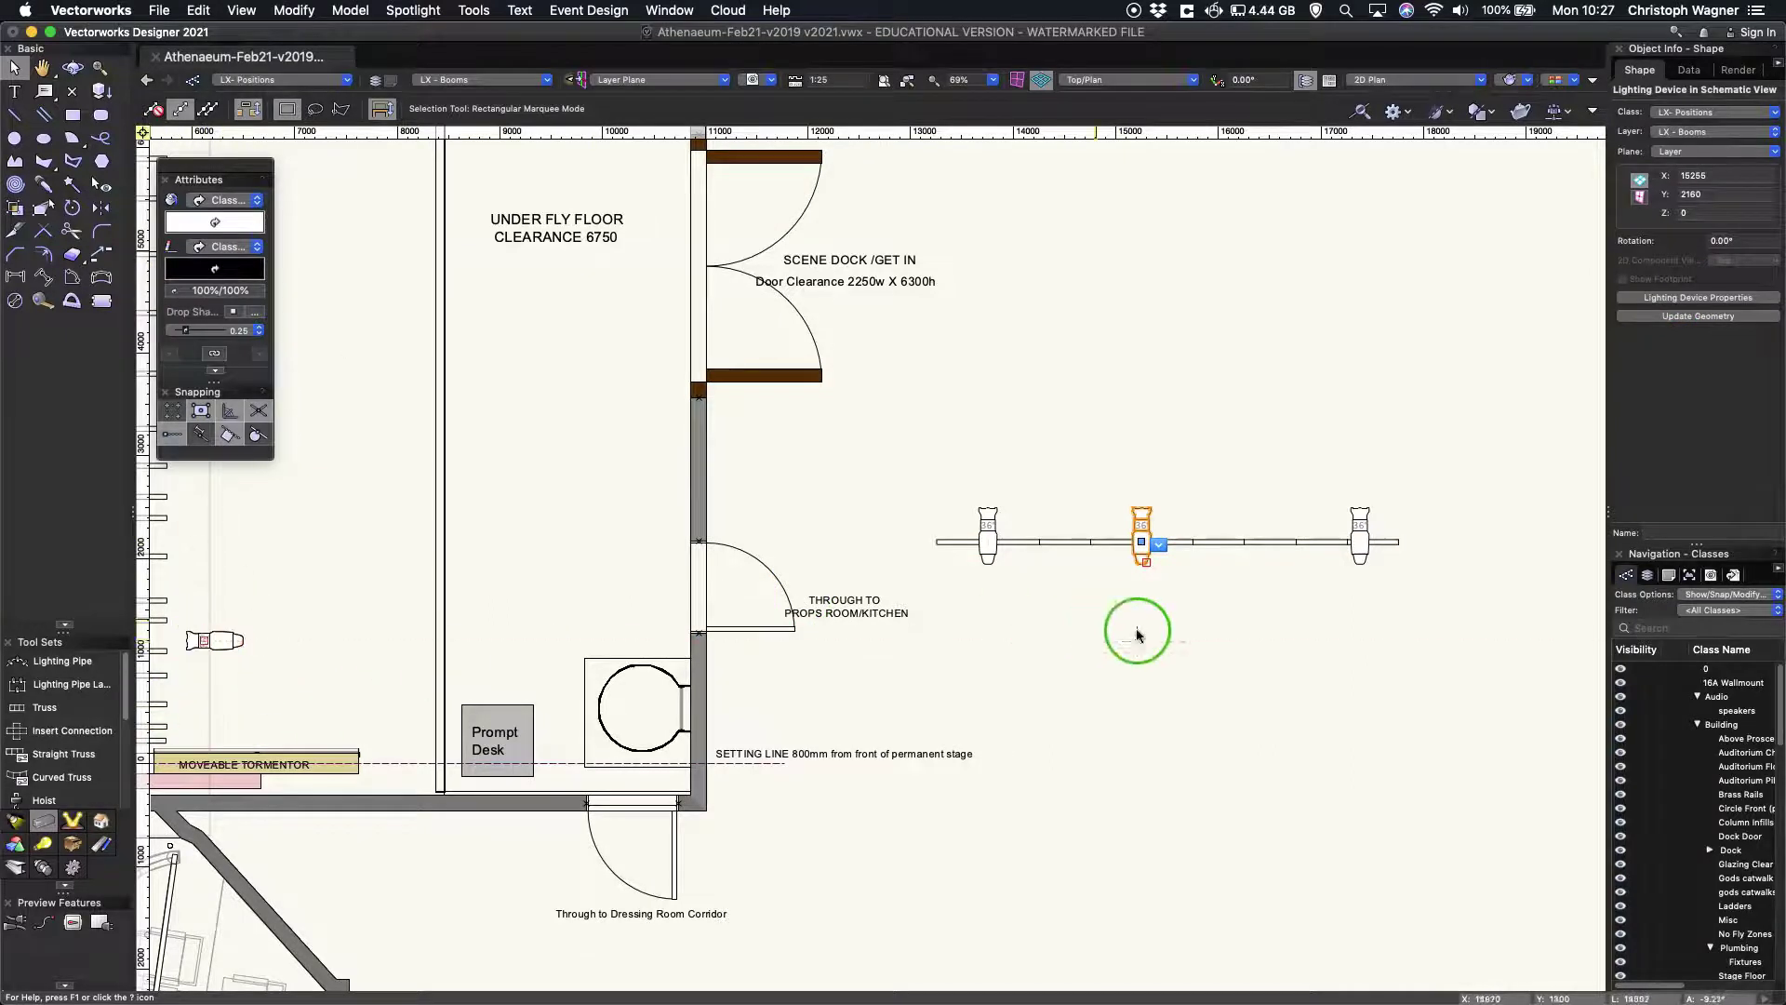
left_click(988, 570)
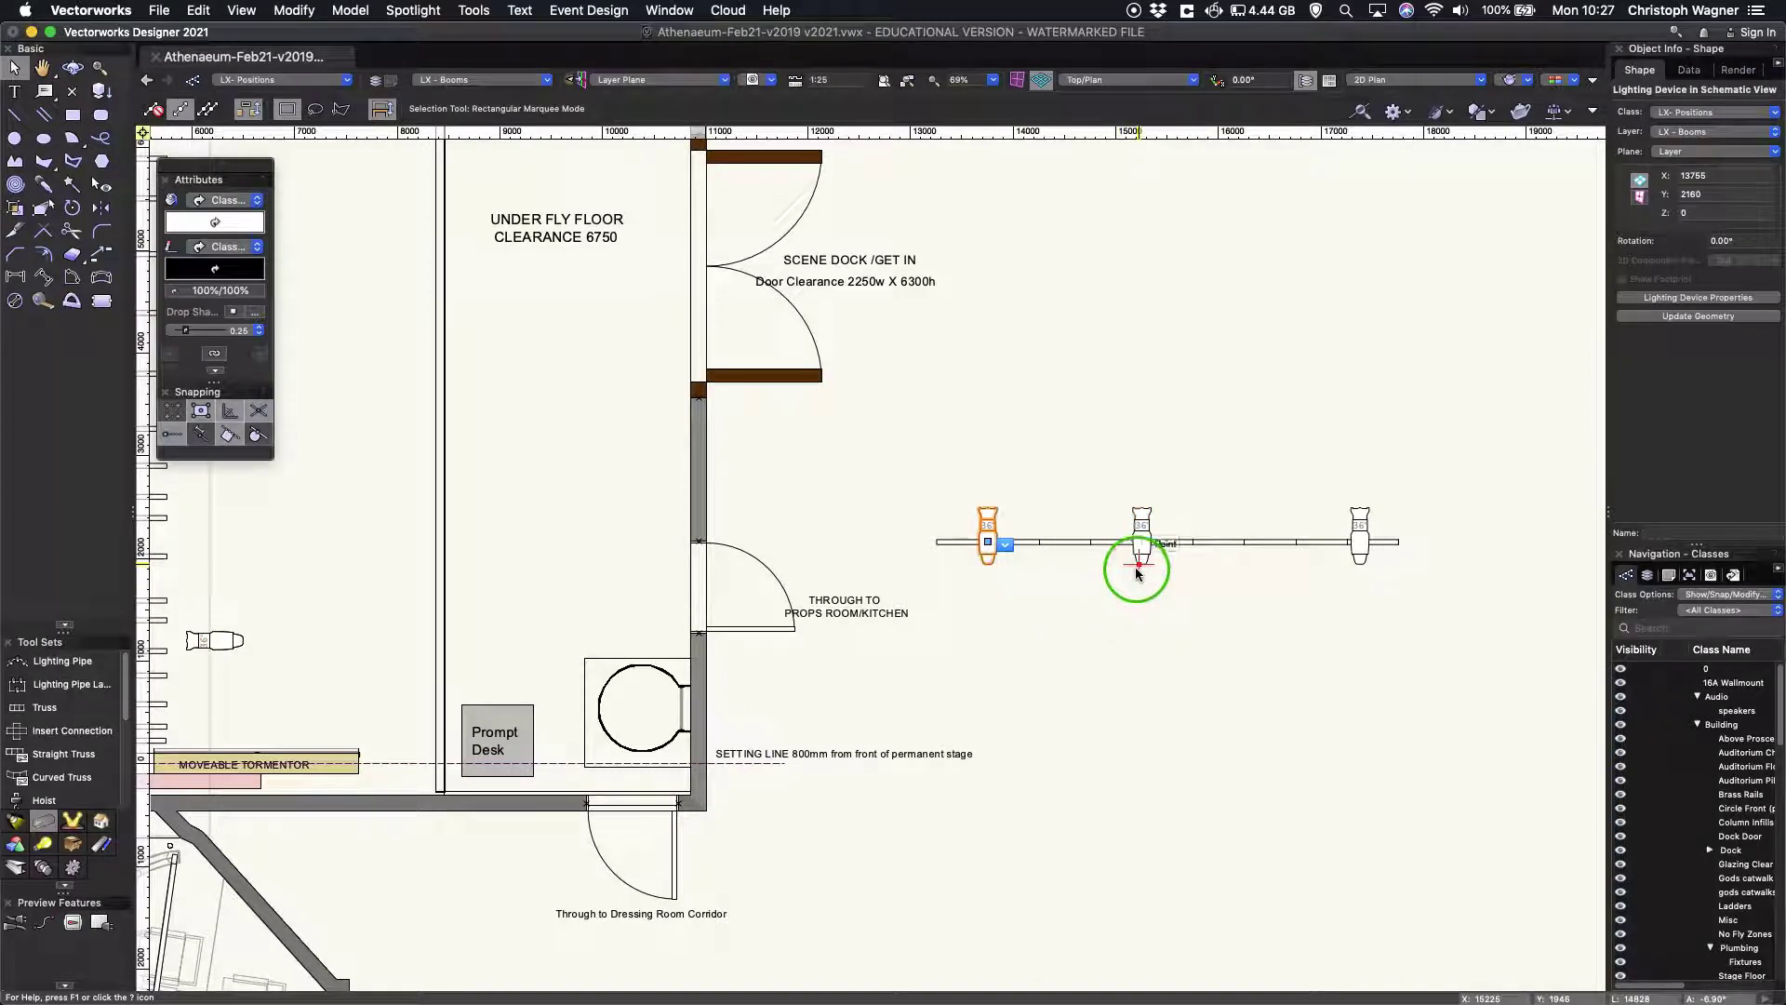
left_click(1023, 598)
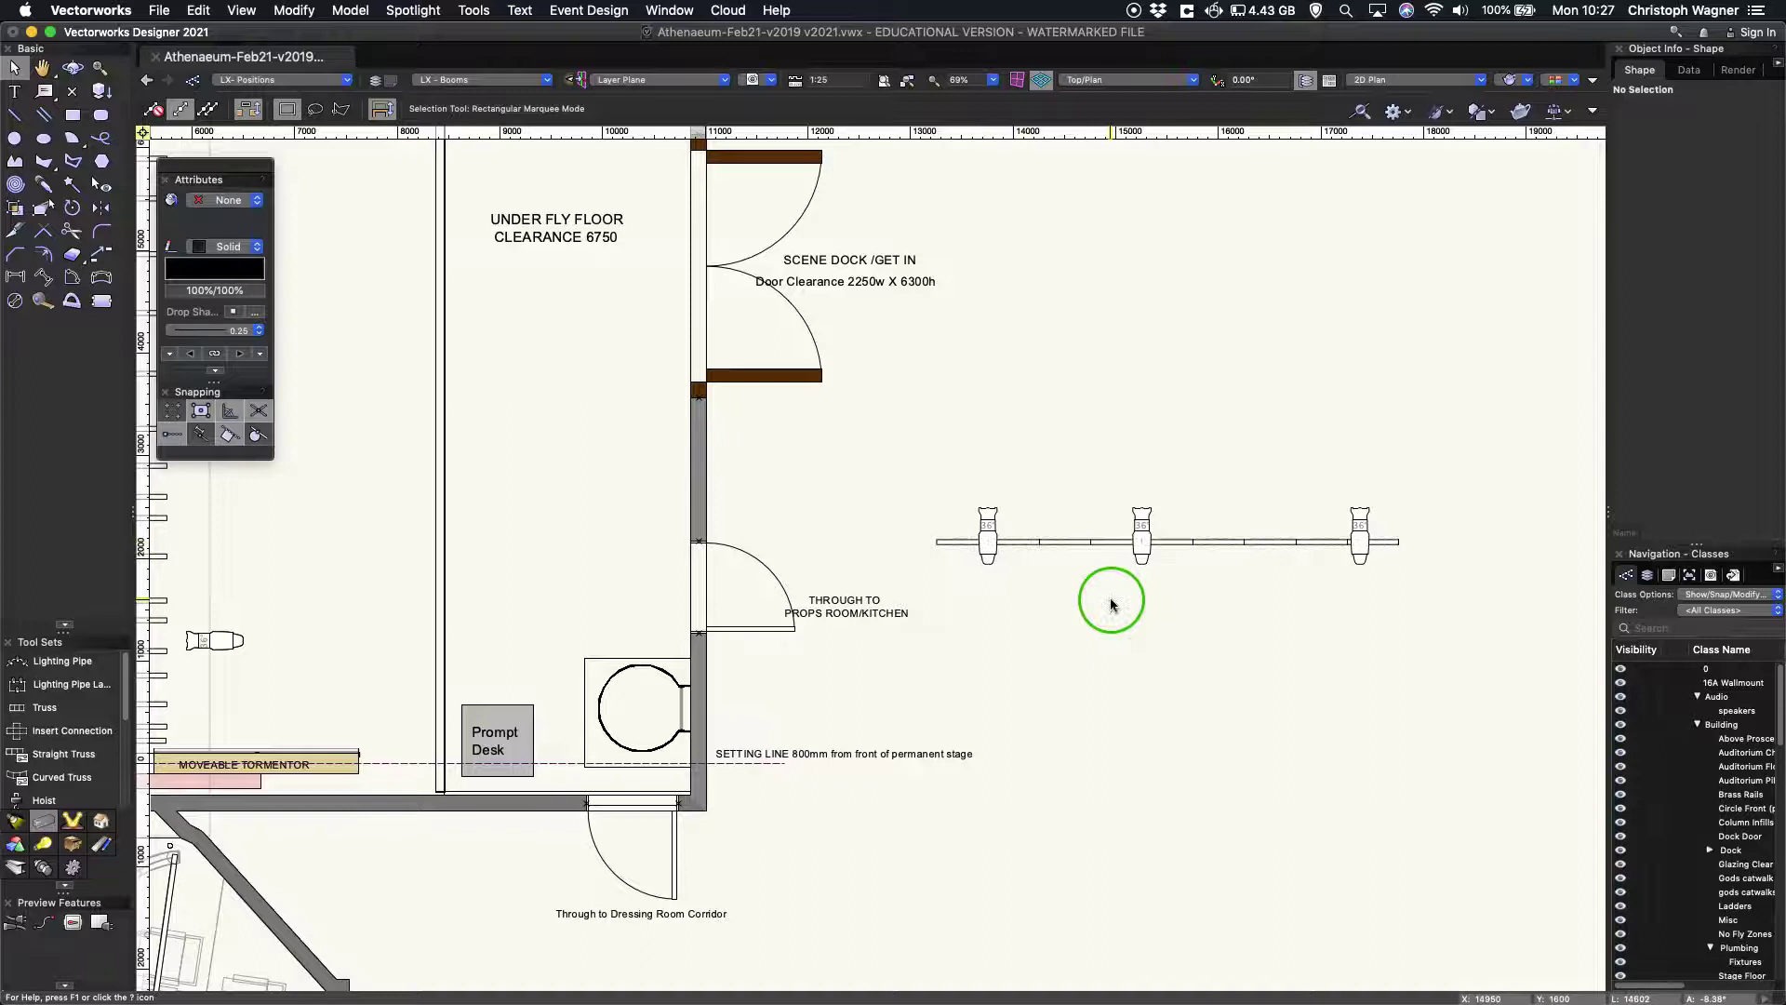
left_click(36, 954)
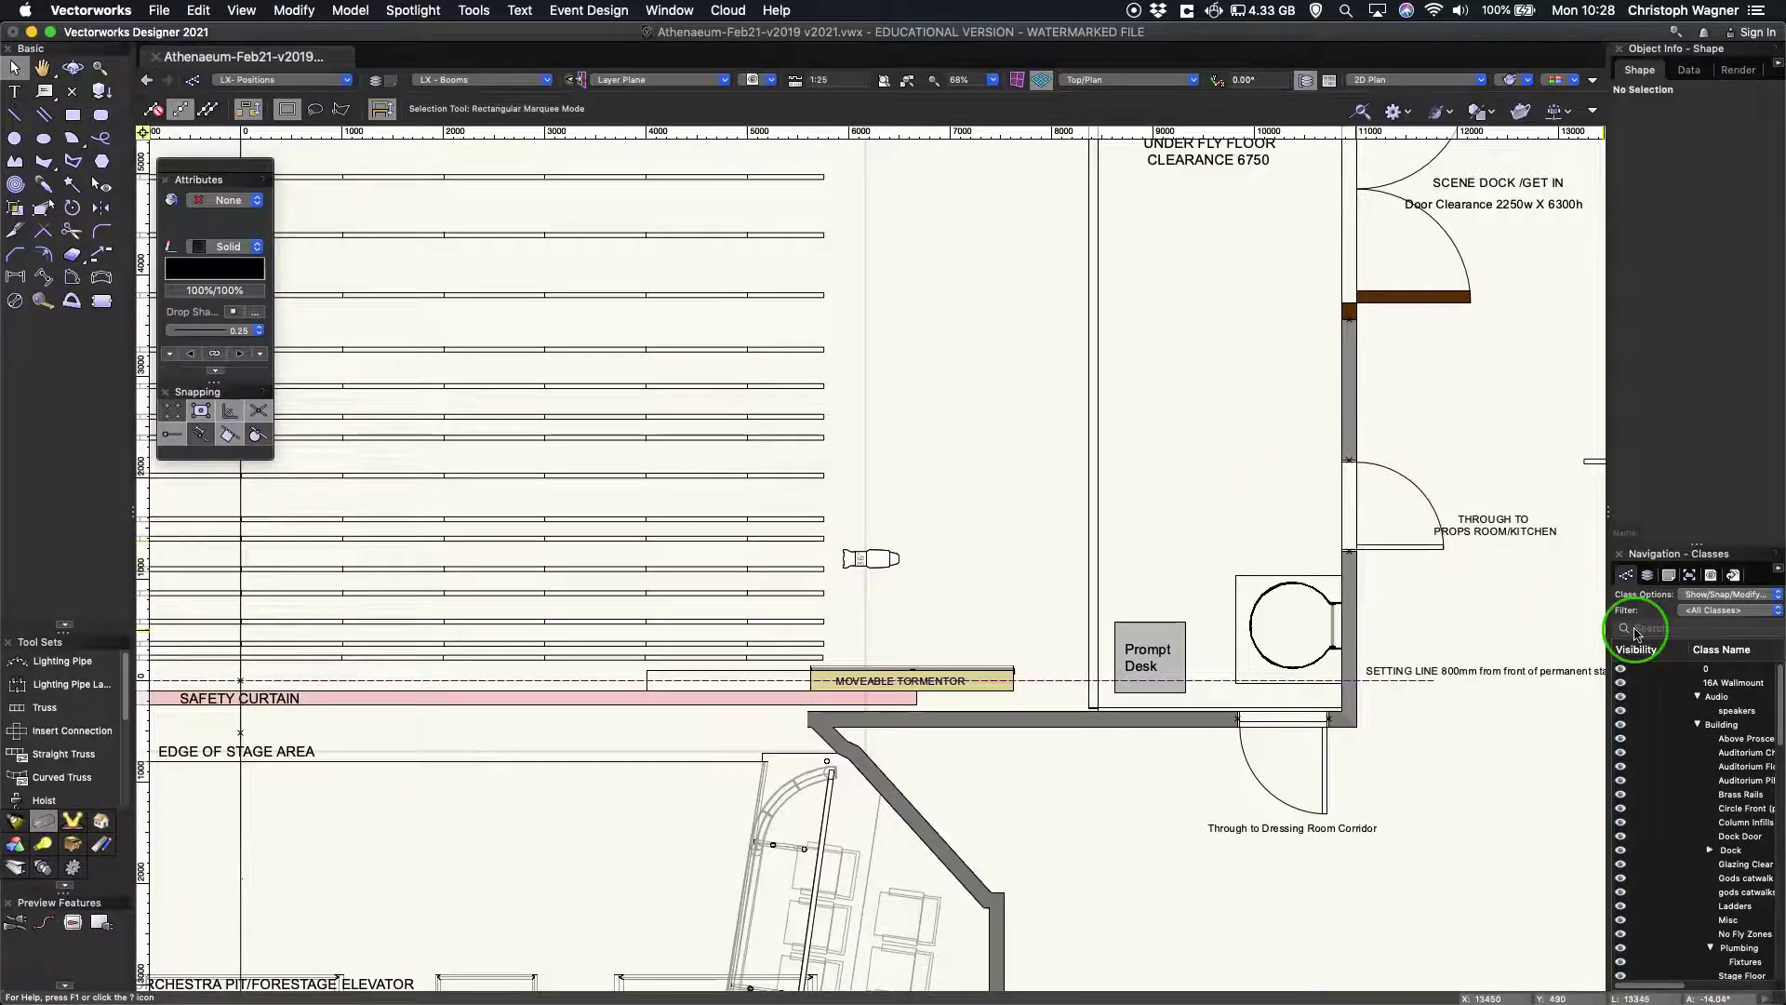
Restore the SL Booms saved view and render it in OpenGL
left_click(1710, 576)
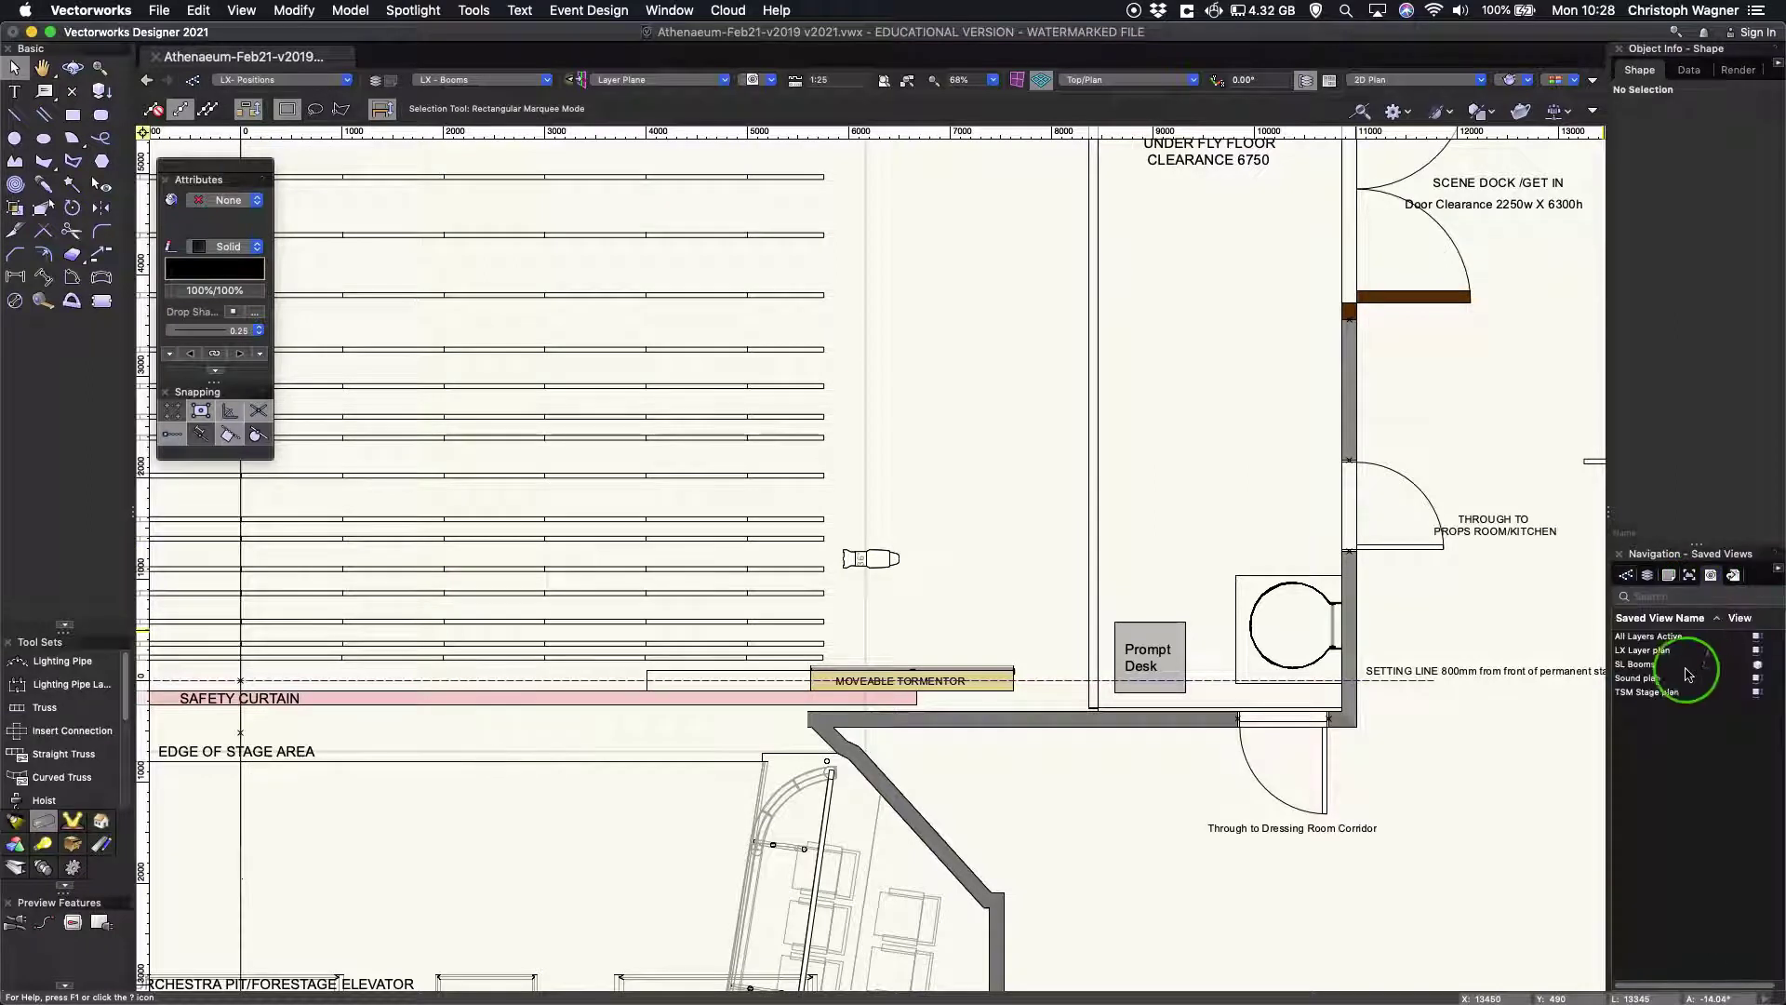
double_click(1633, 665)
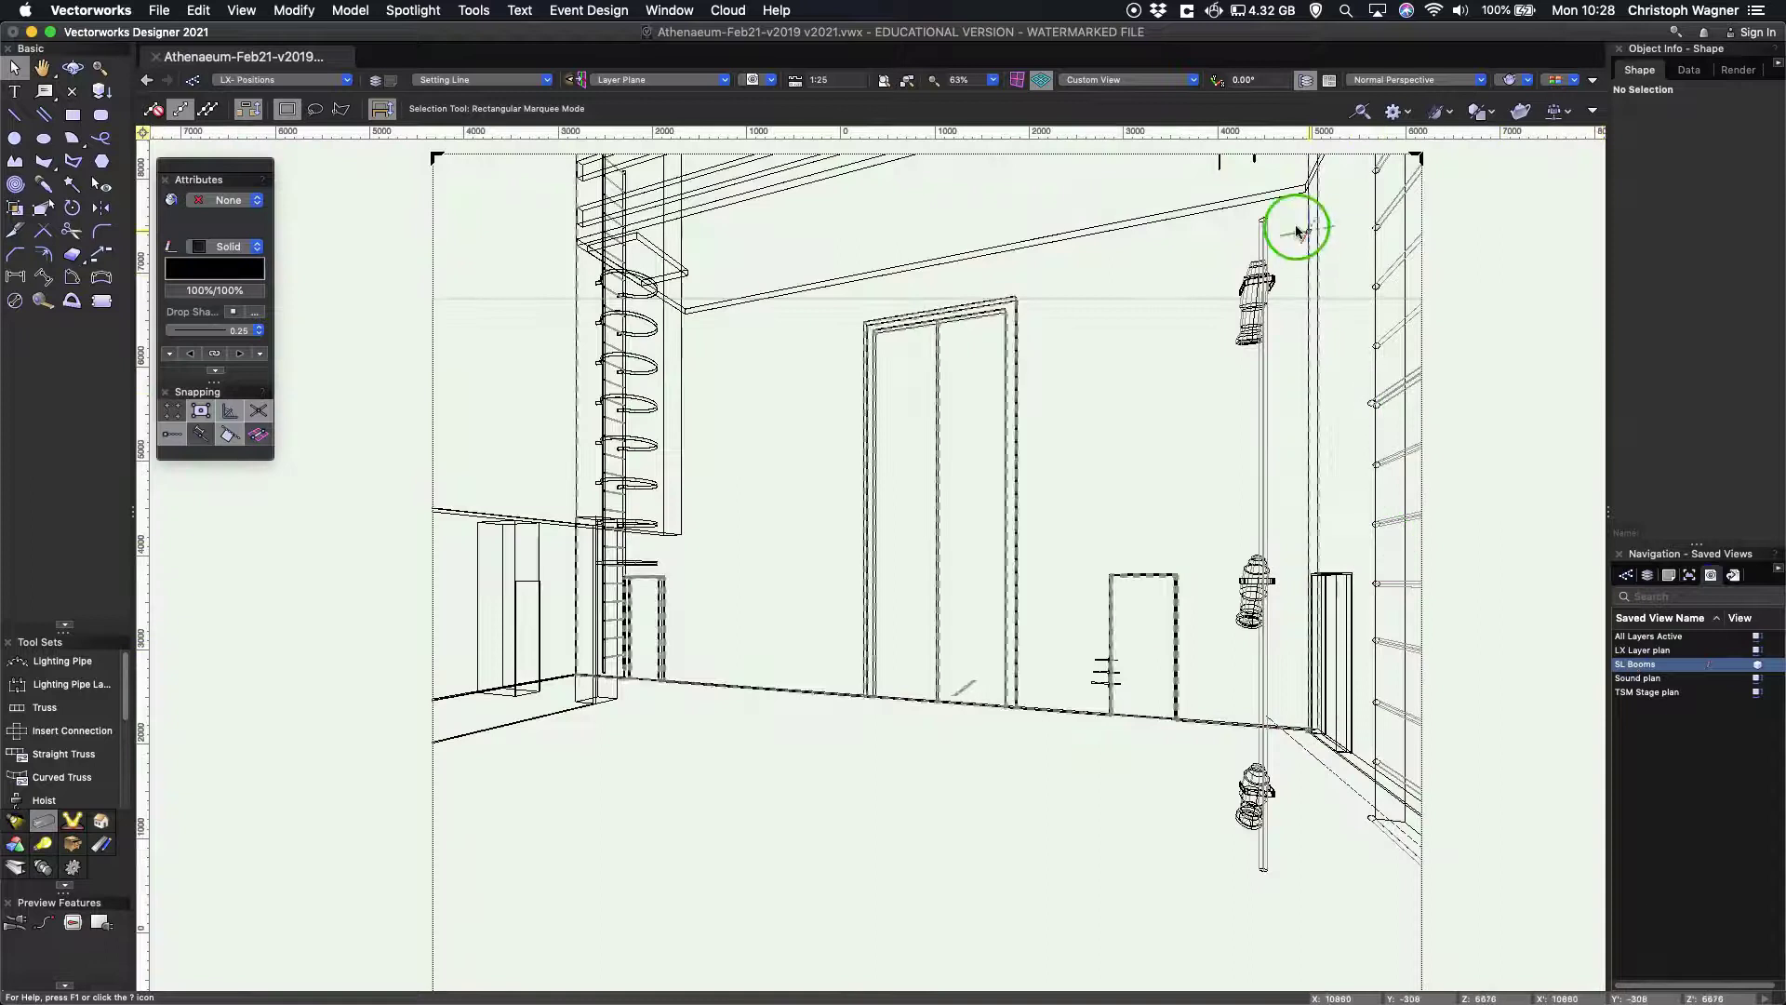
left_click(1532, 84)
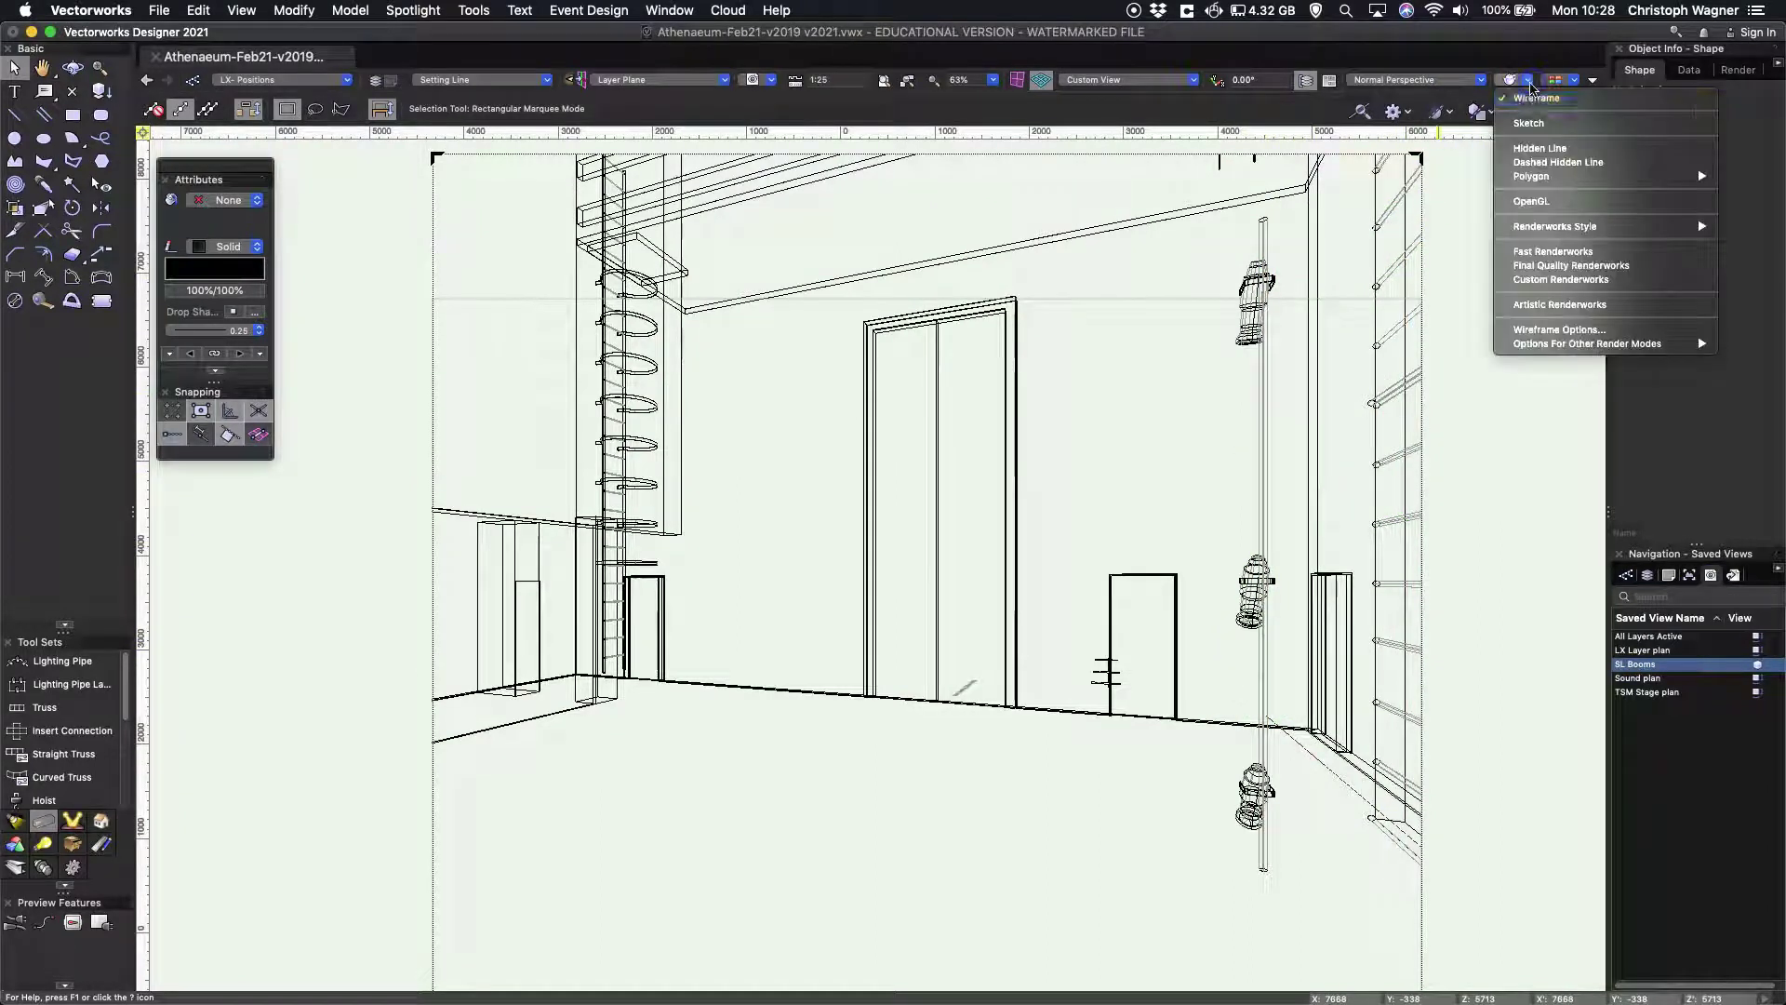
left_click(1547, 208)
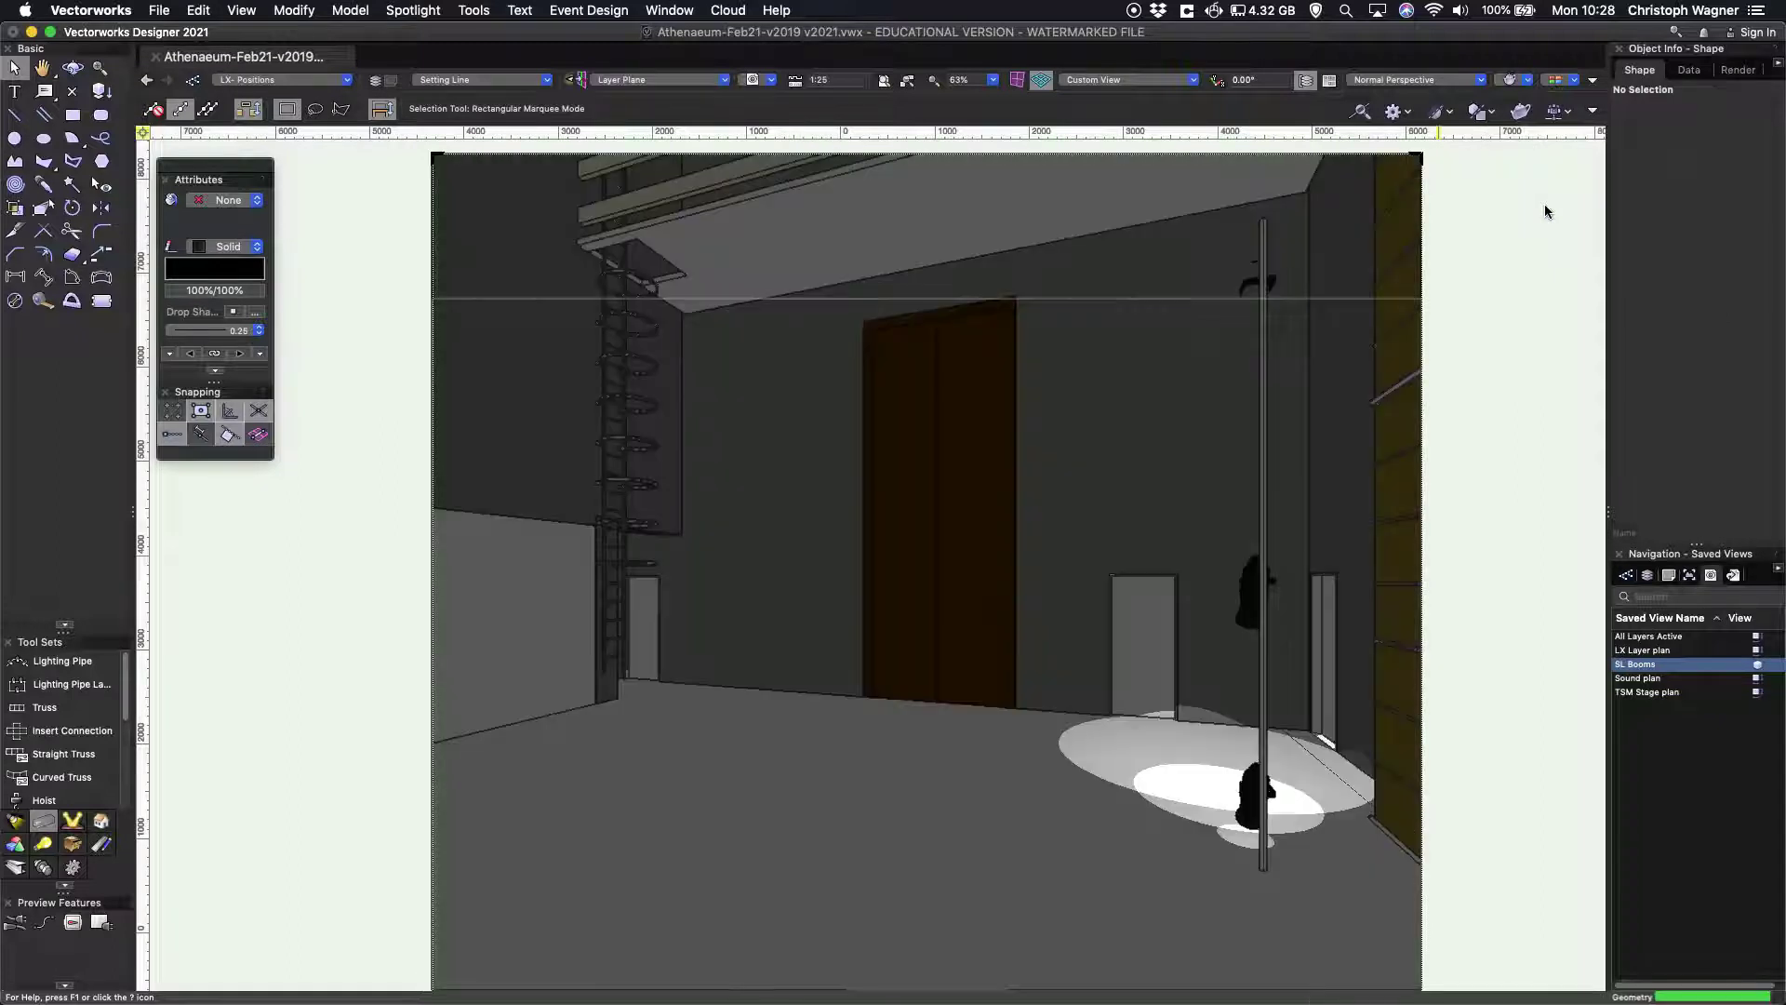
left_click(1523, 240)
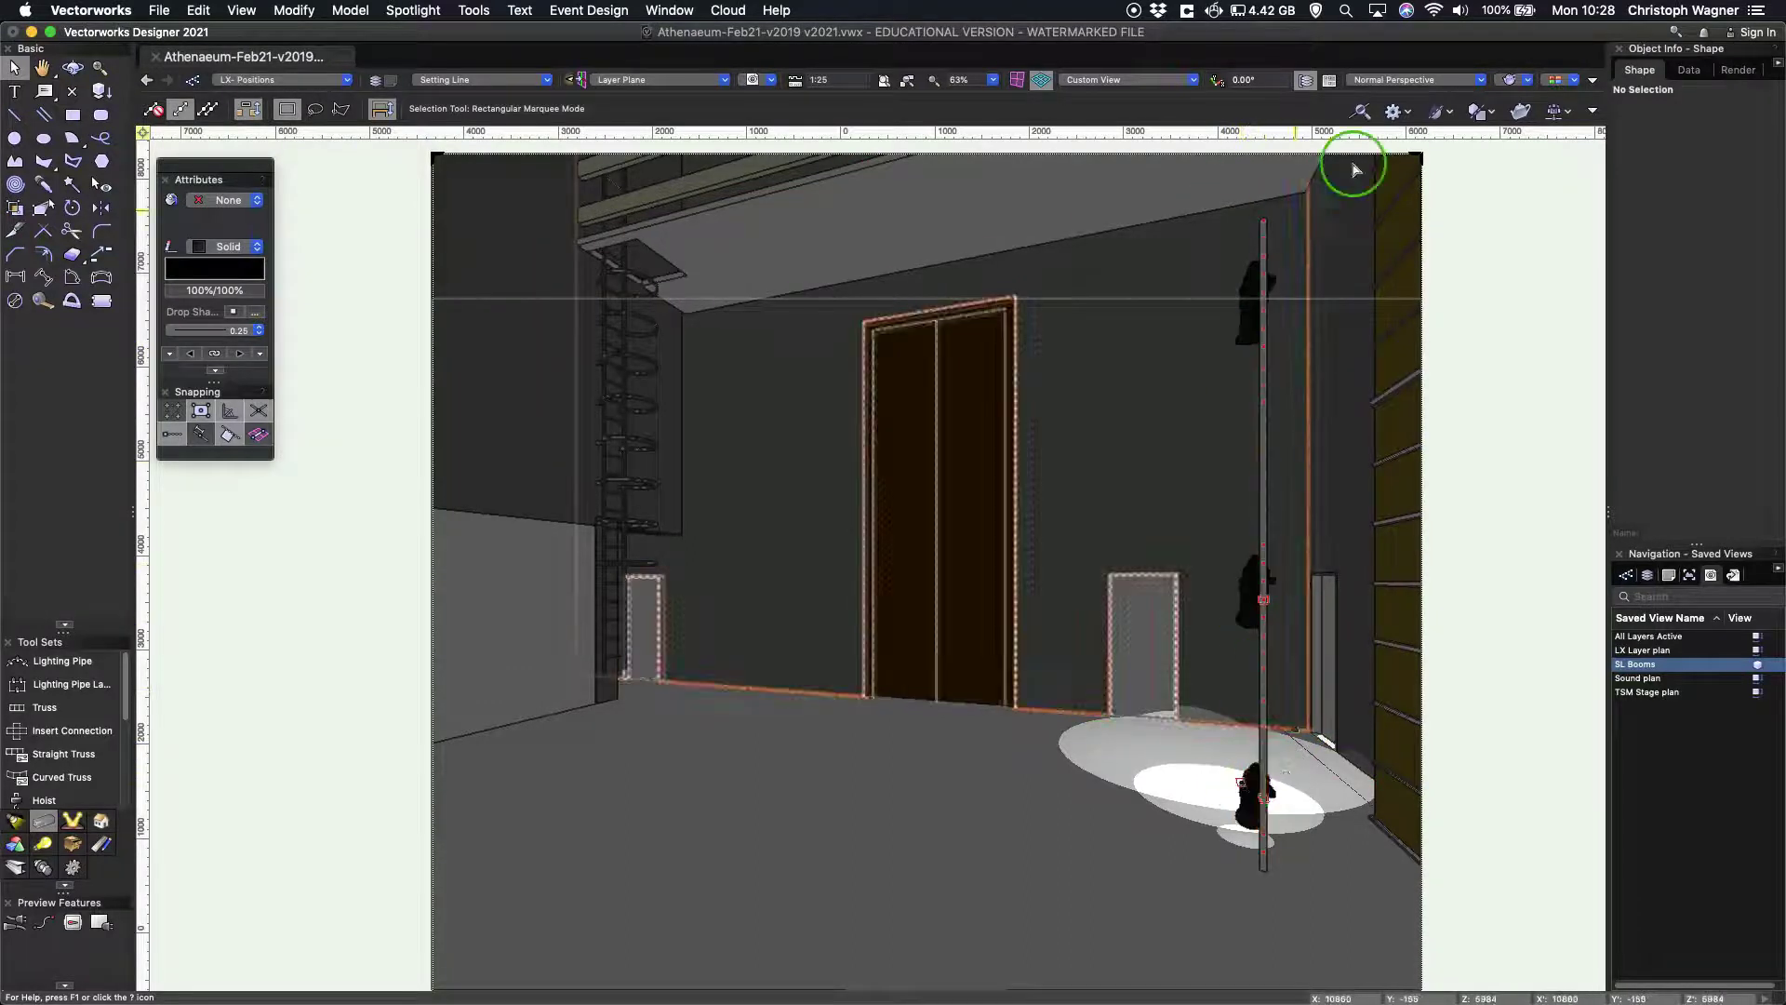
Restore the LX Layer plan view, pan to the stage-left boom and select its fixture
double_click(1637, 652)
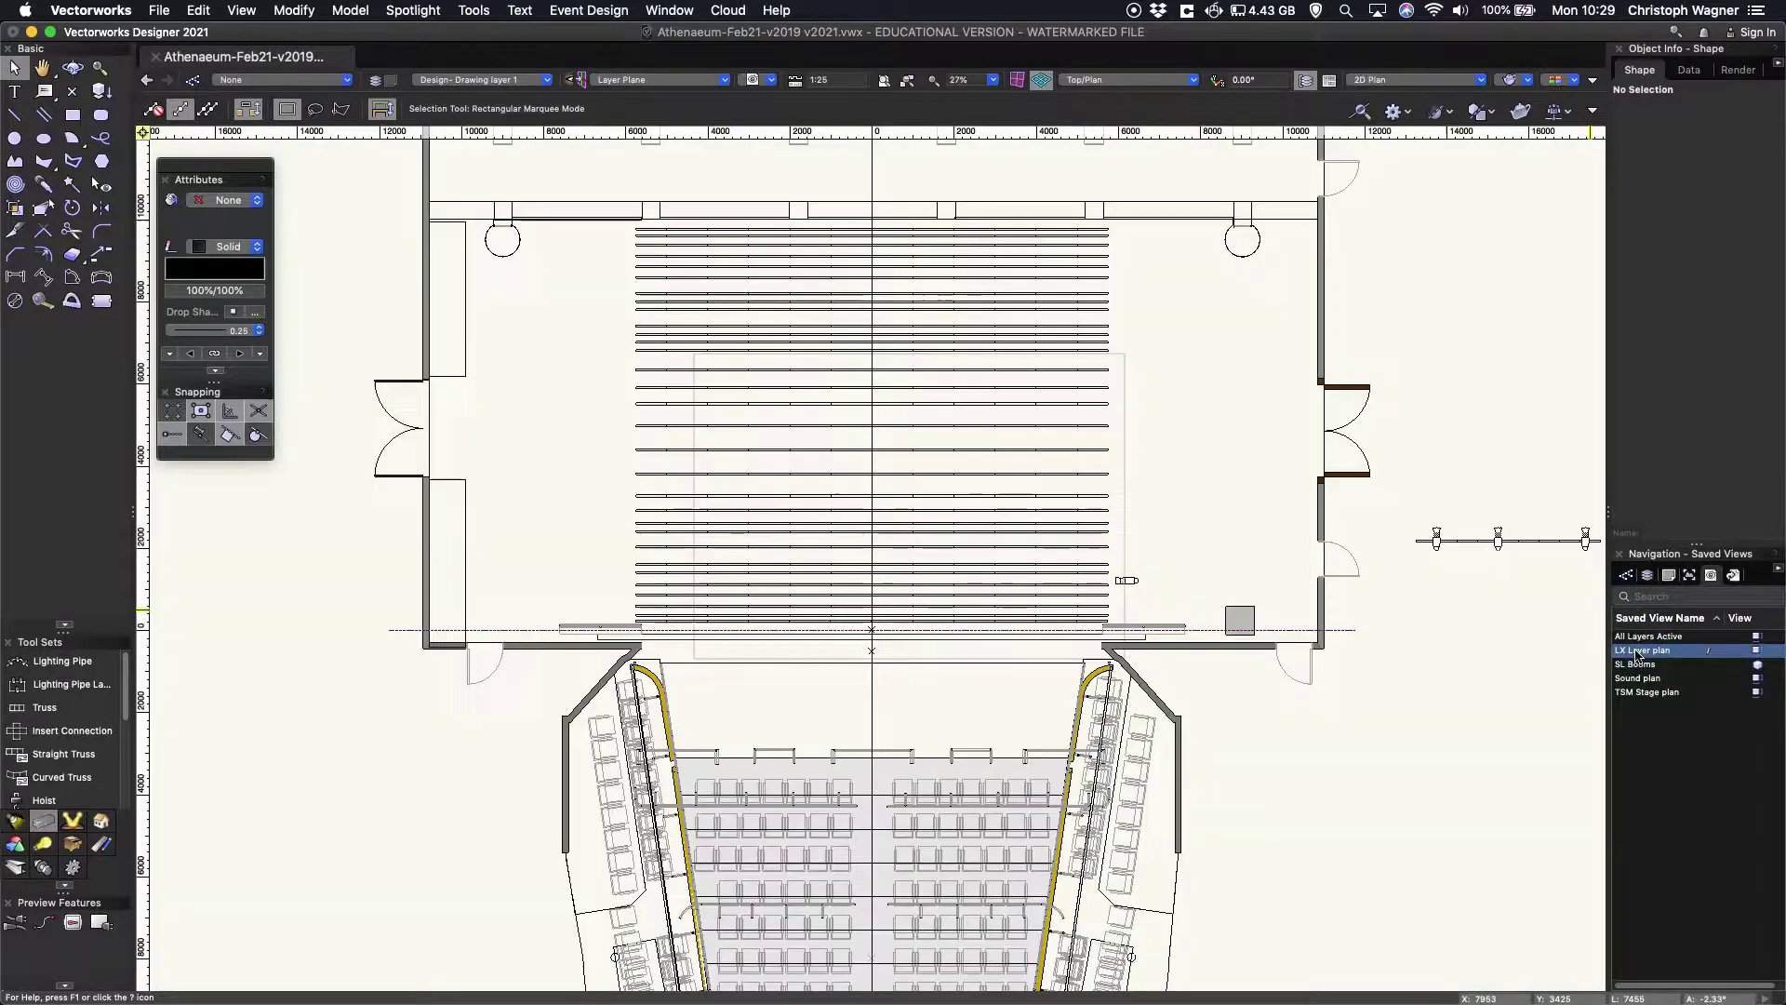
left_click_drag(1475, 605, 1209, 584)
key("x")
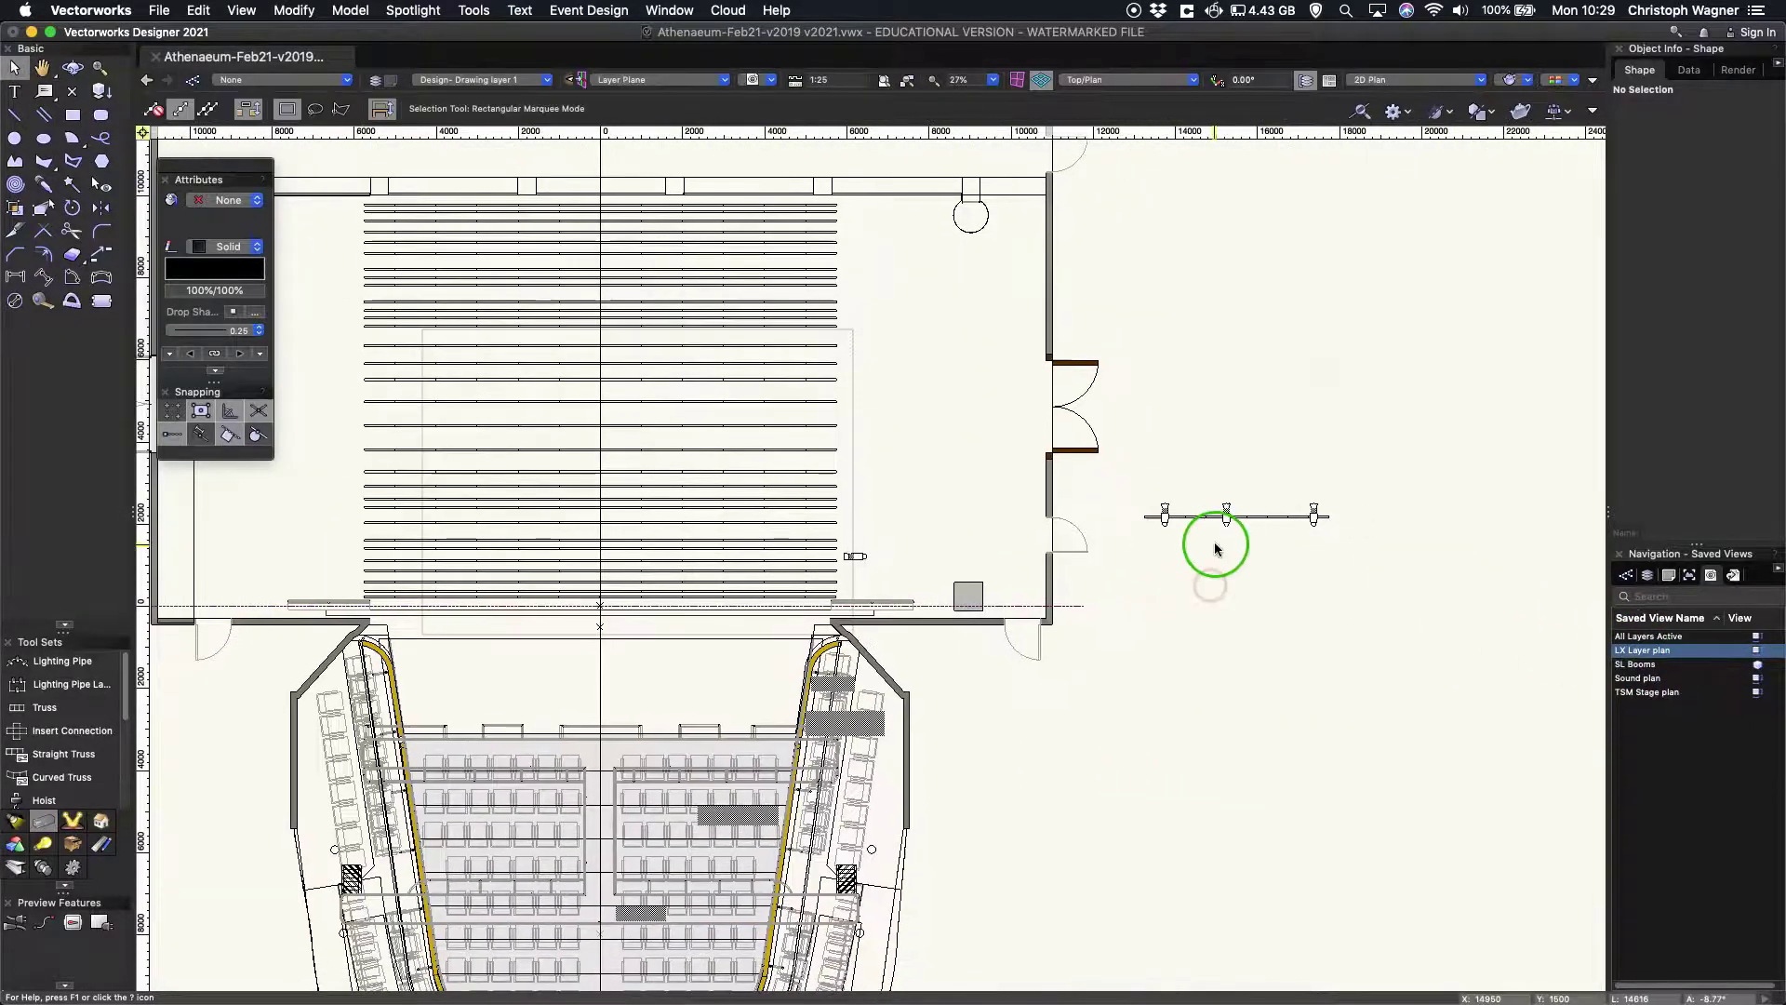
left_click(37, 949)
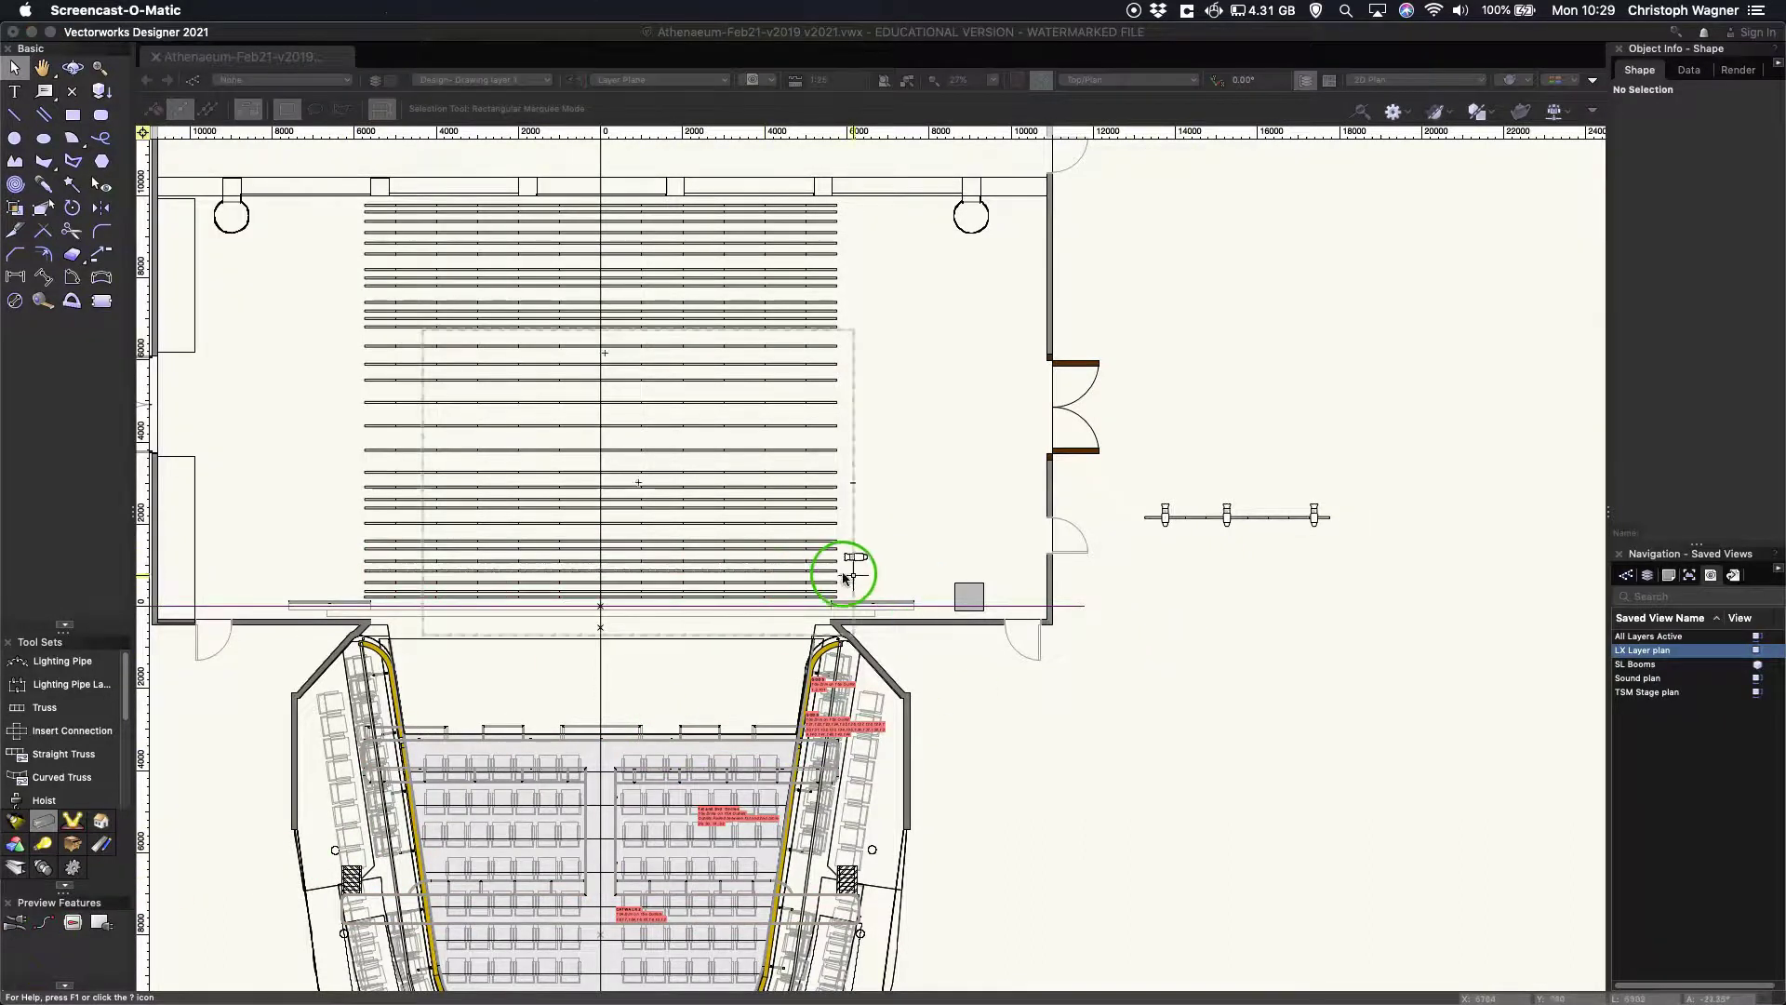
scroll(843, 569, "up", 5)
left_click(902, 566)
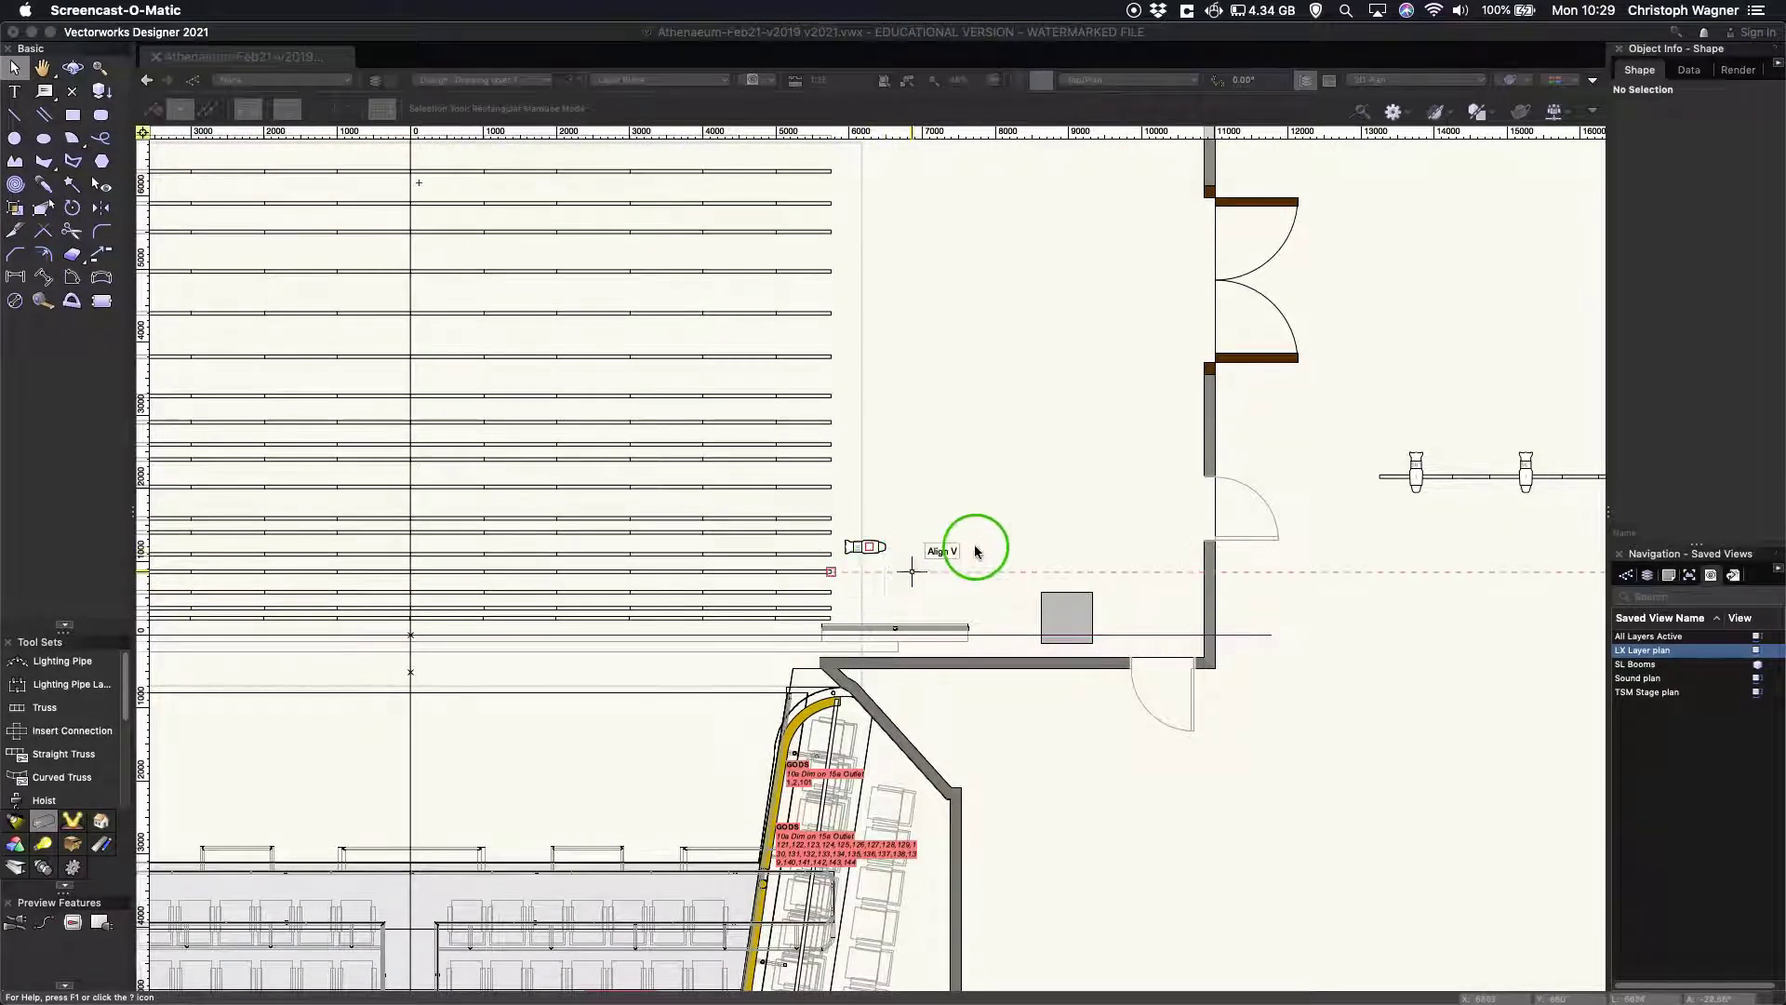
scroll(997, 510, "down", 1)
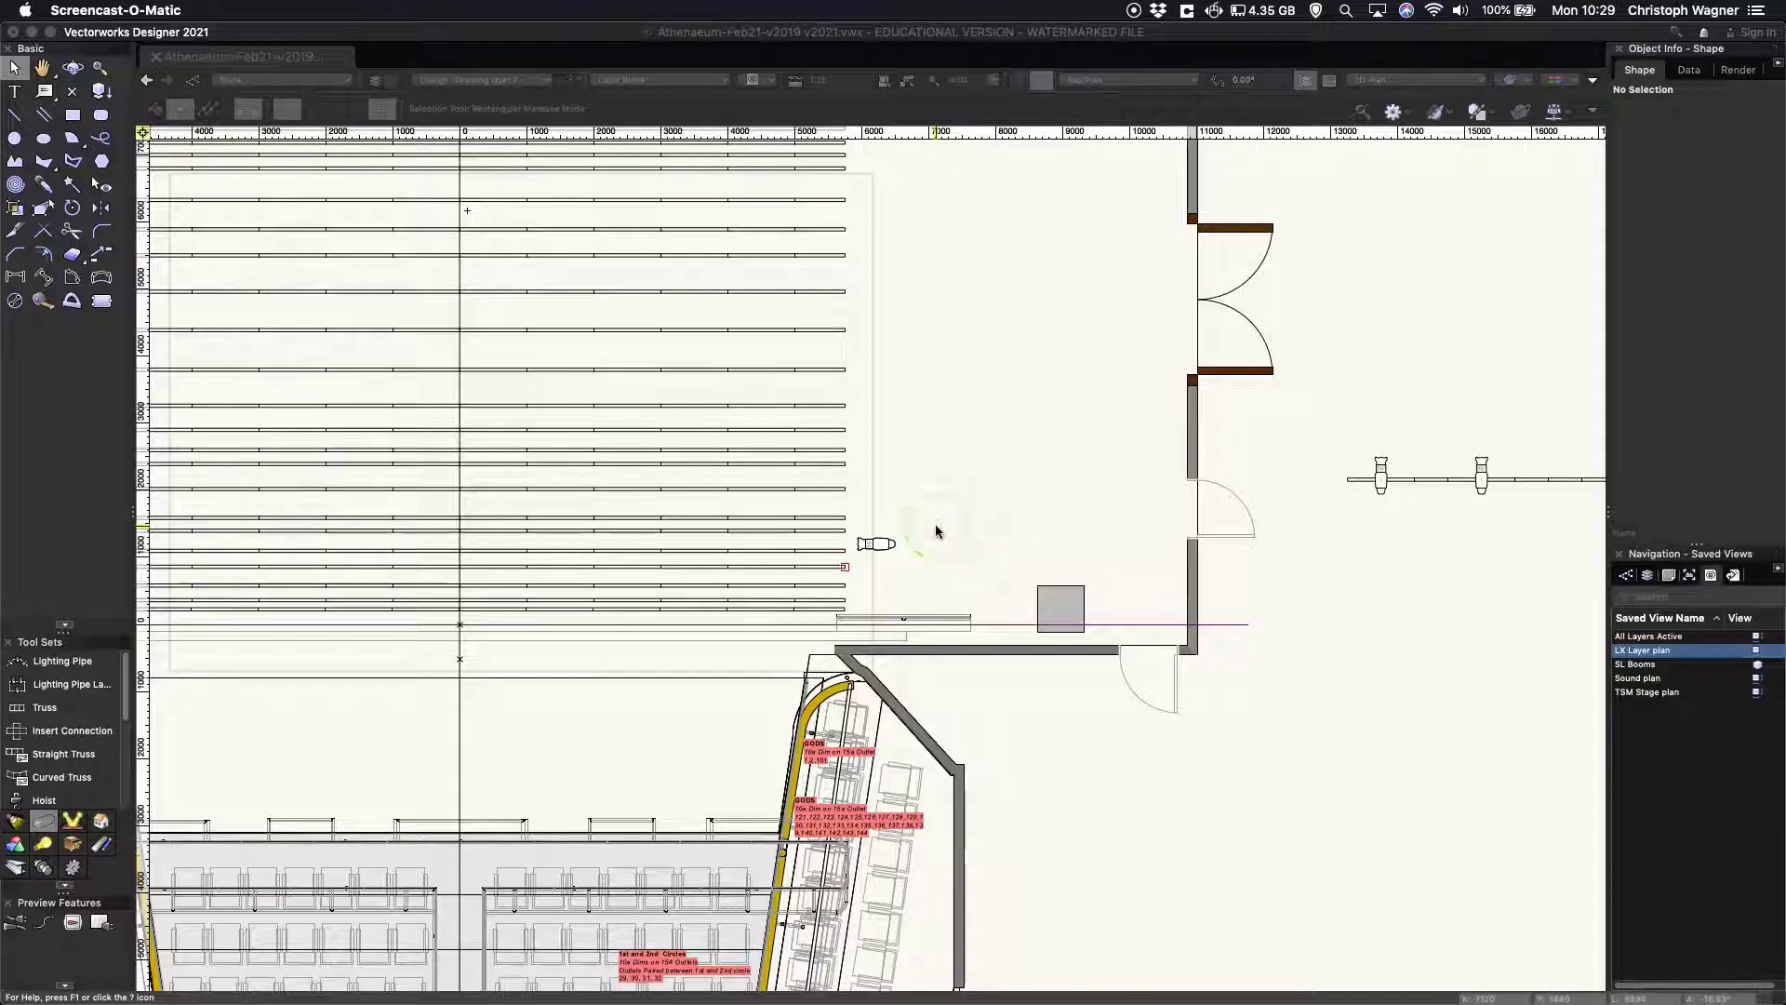
left_click(898, 547)
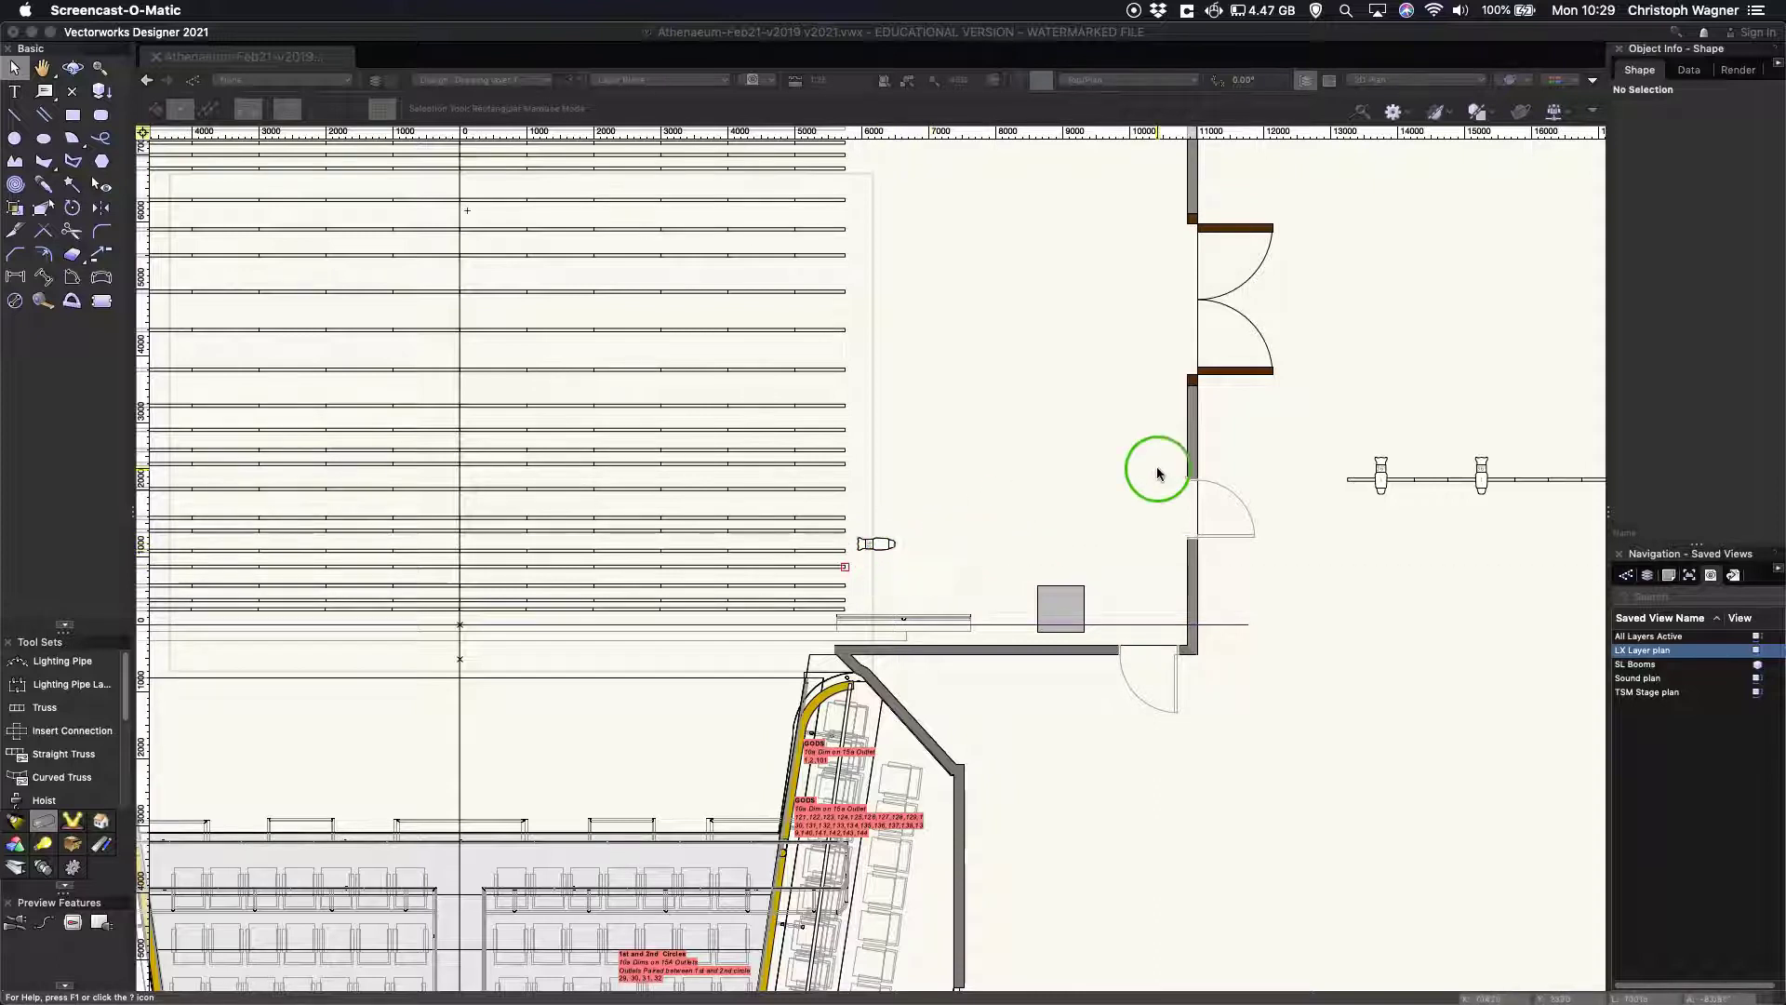
Show the SL Booms view fitted and rendered shaded, then select two boom fixtures
double_click(1626, 664)
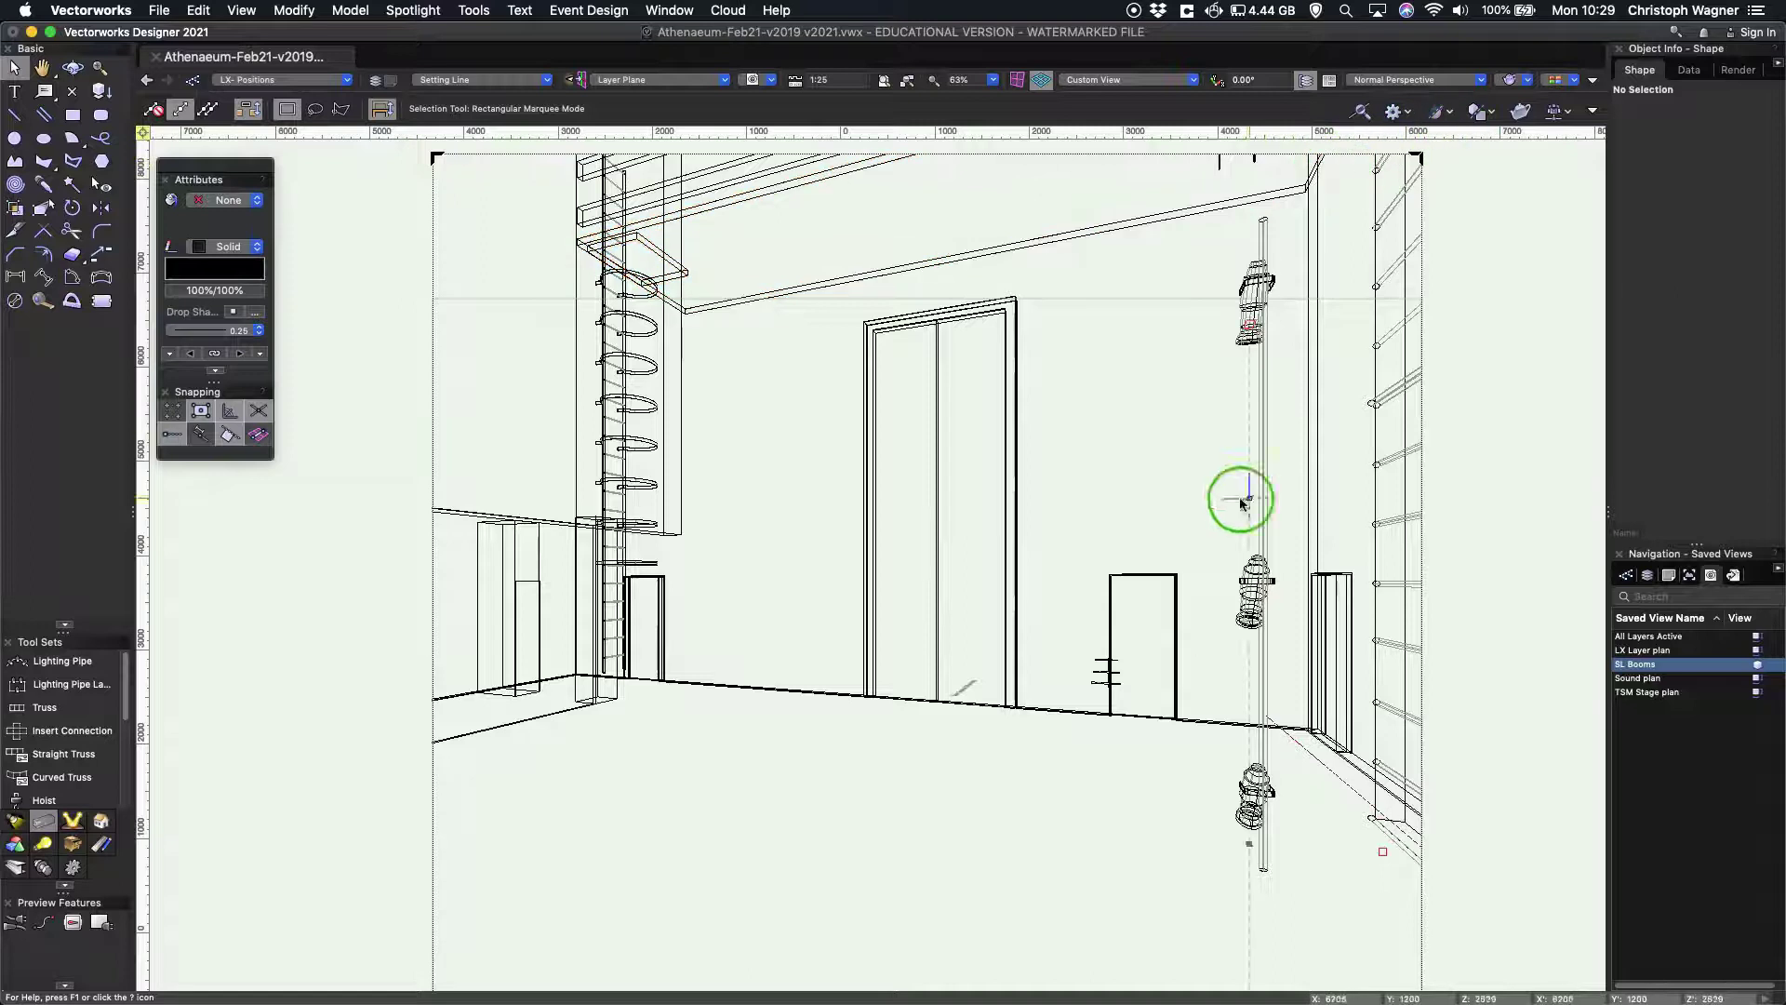
scroll(1269, 502, "up", 1)
scroll(1269, 503, "down", 5)
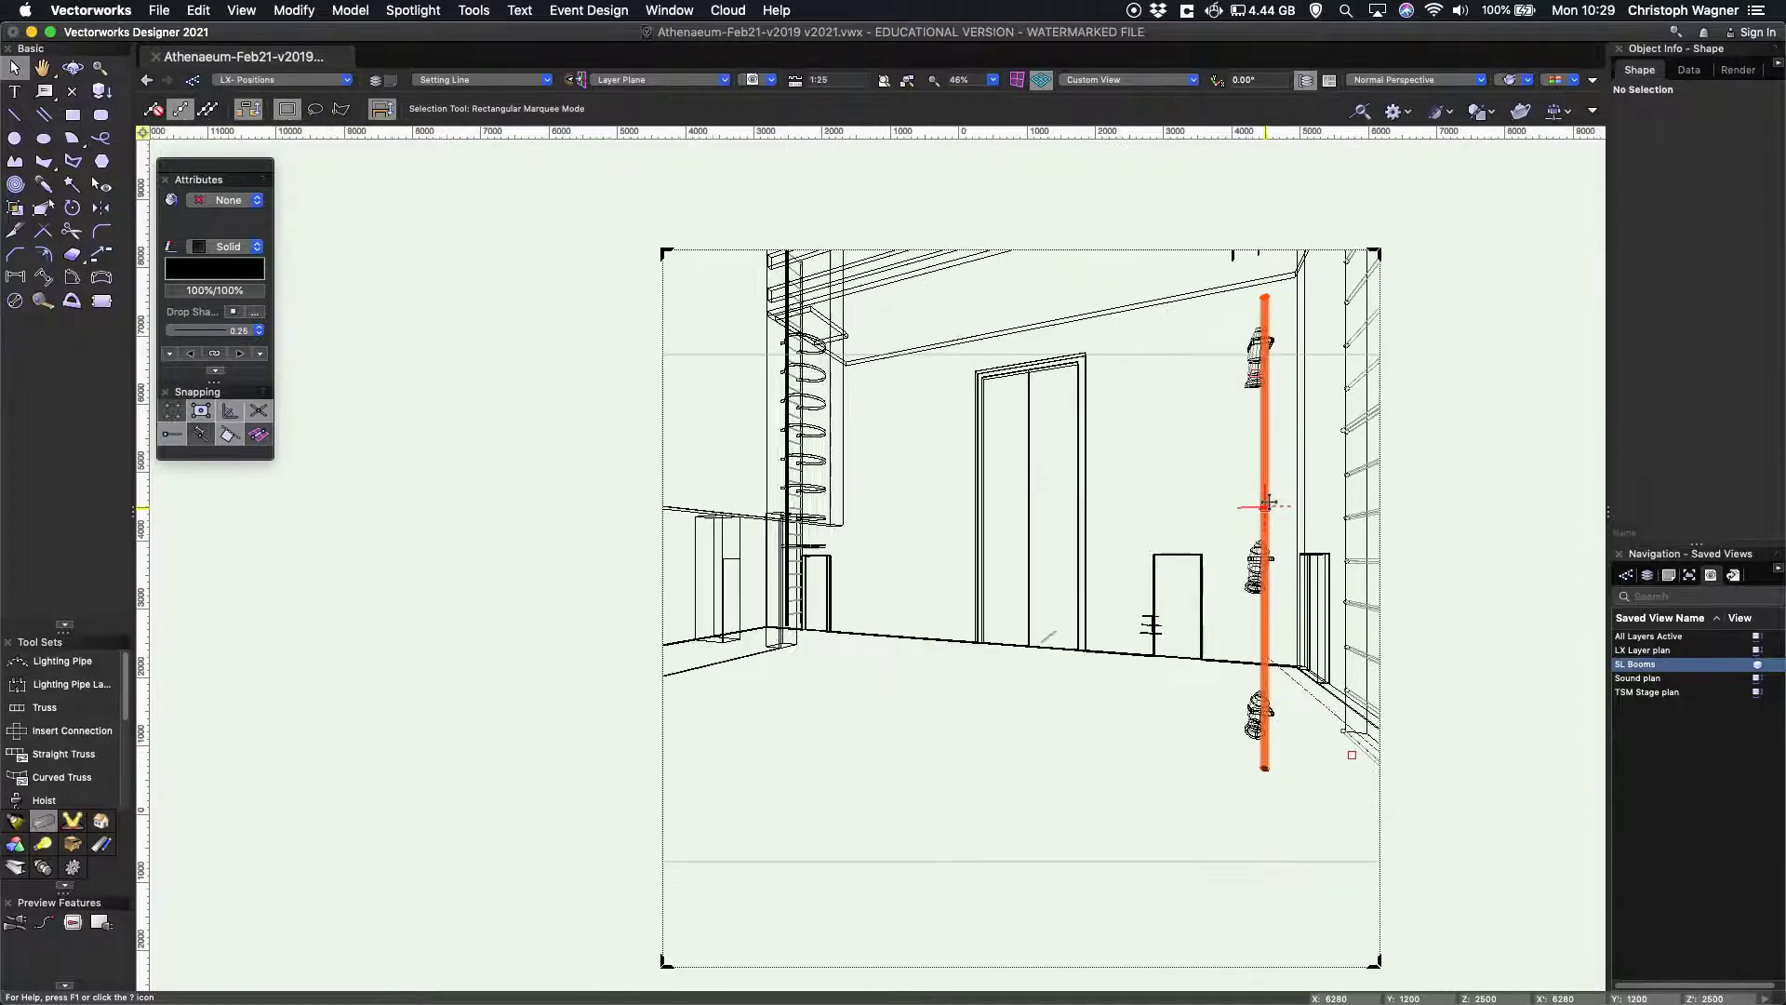
key("super+4")
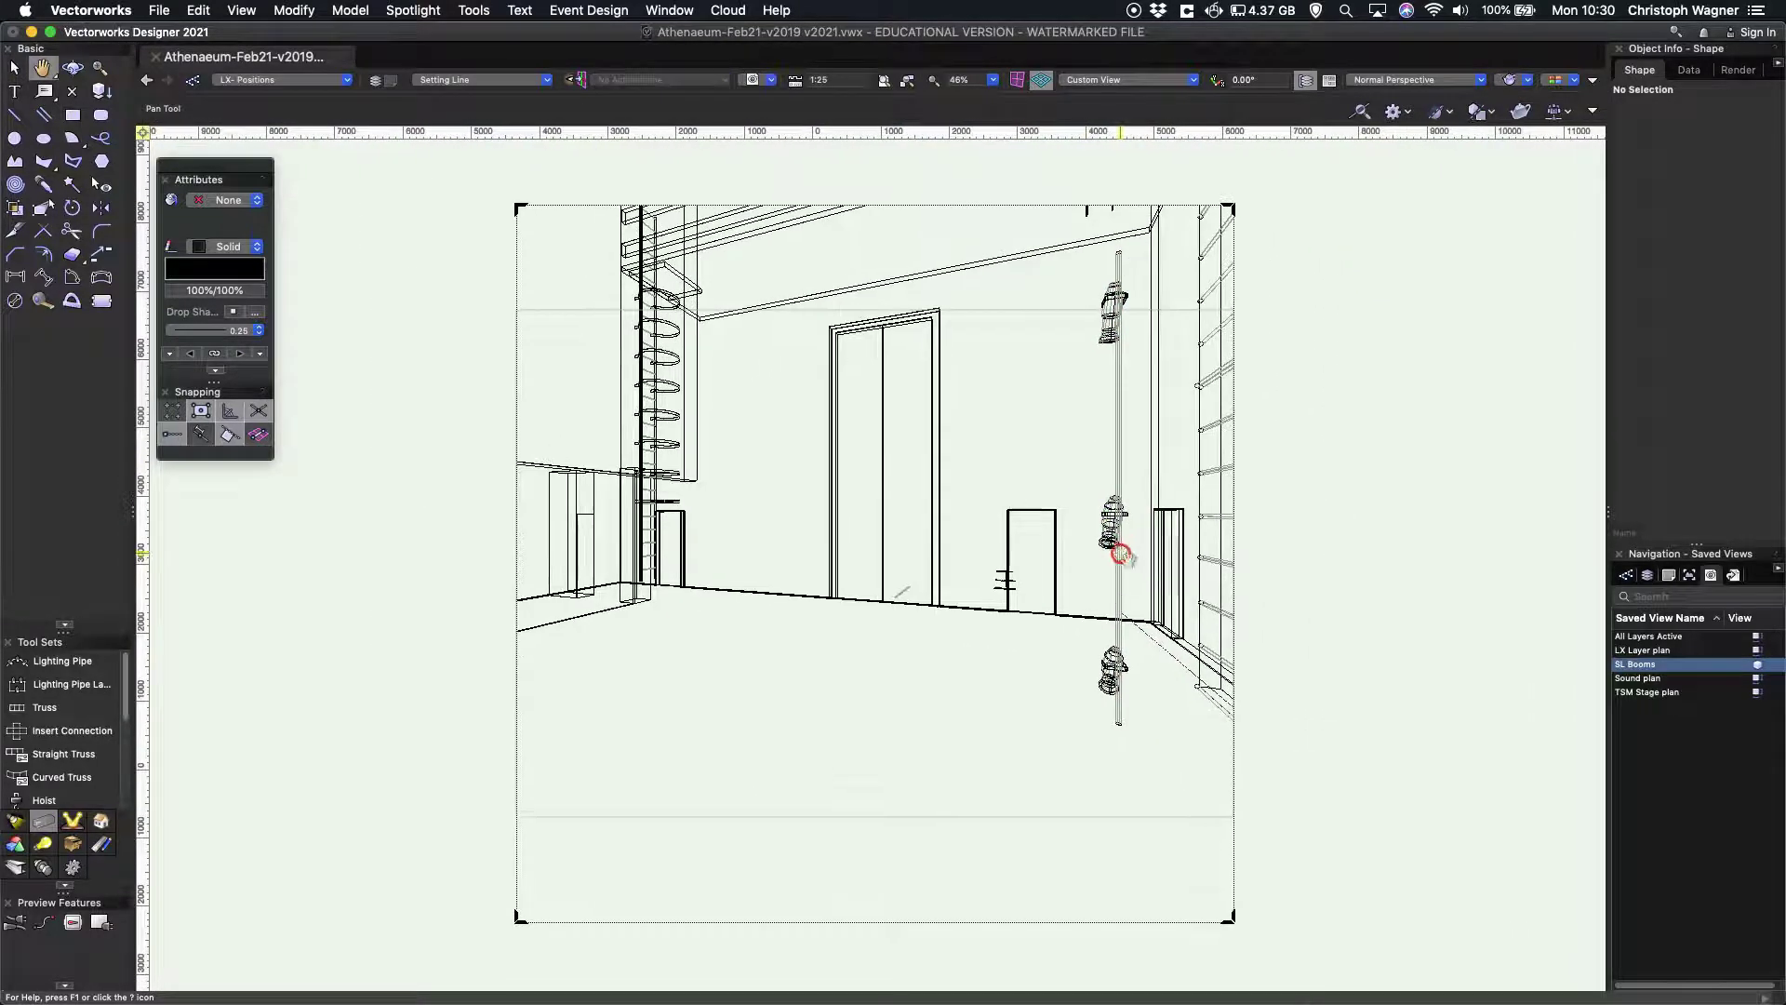
left_click(1526, 89)
left_click(1533, 209)
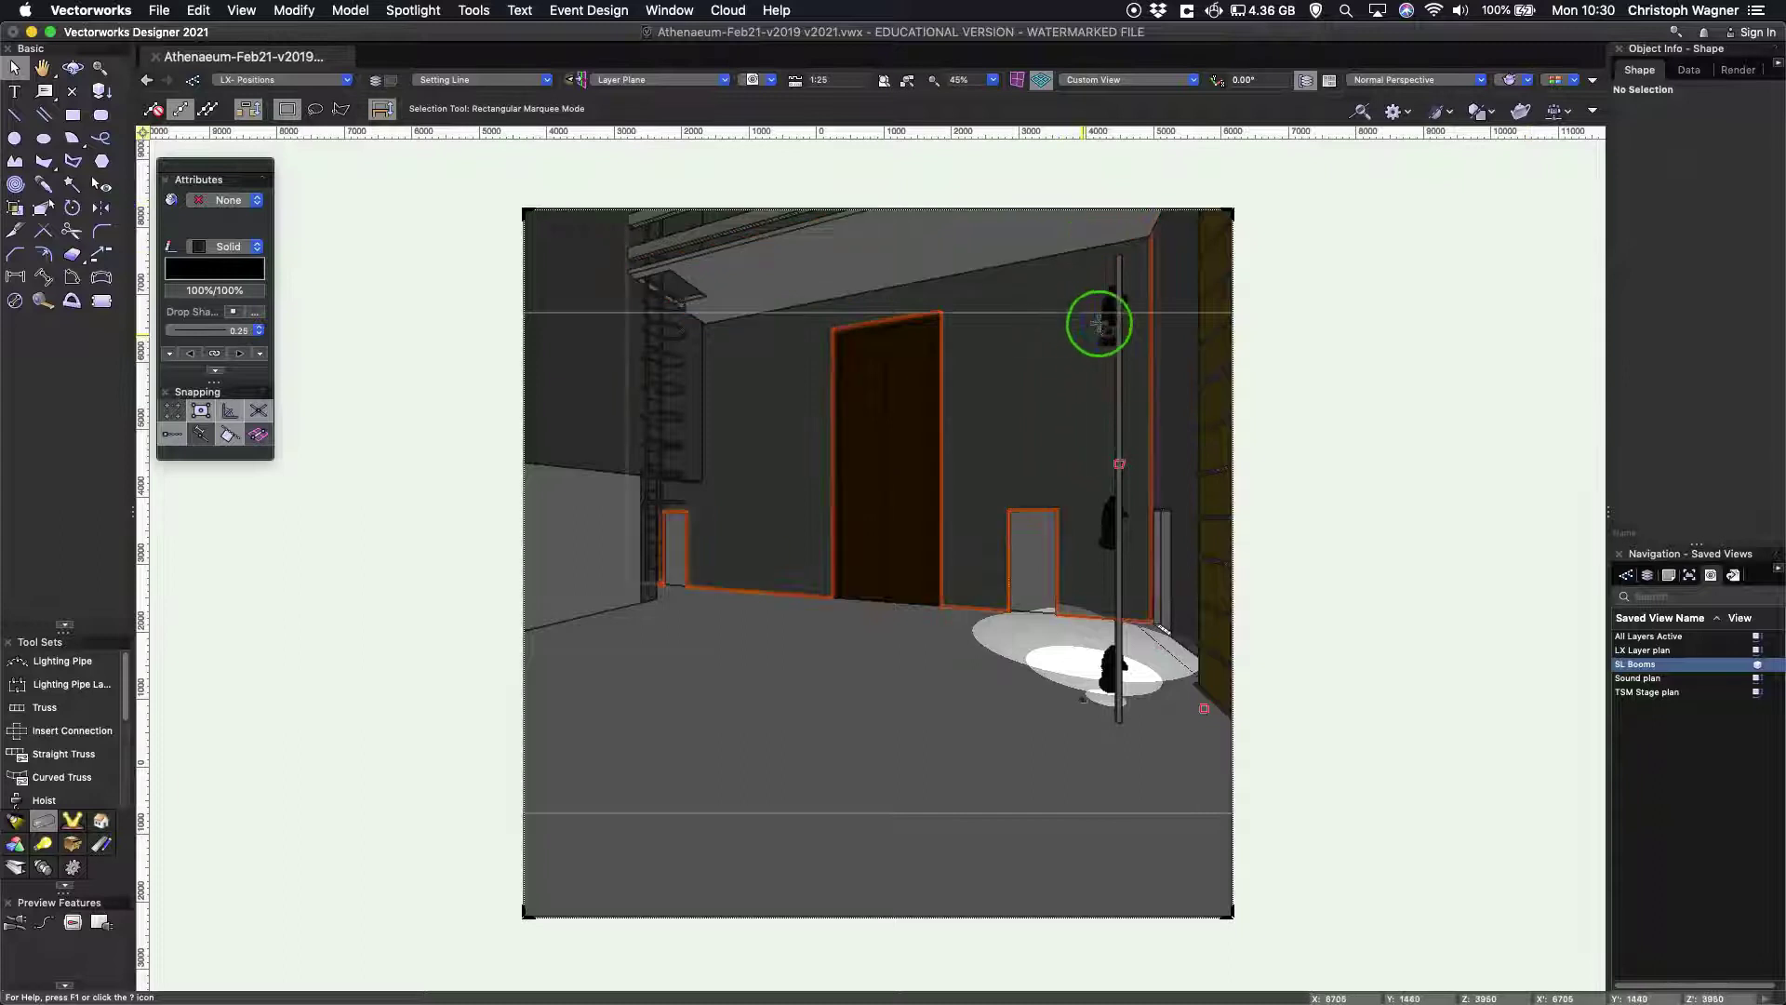
left_click(1102, 493)
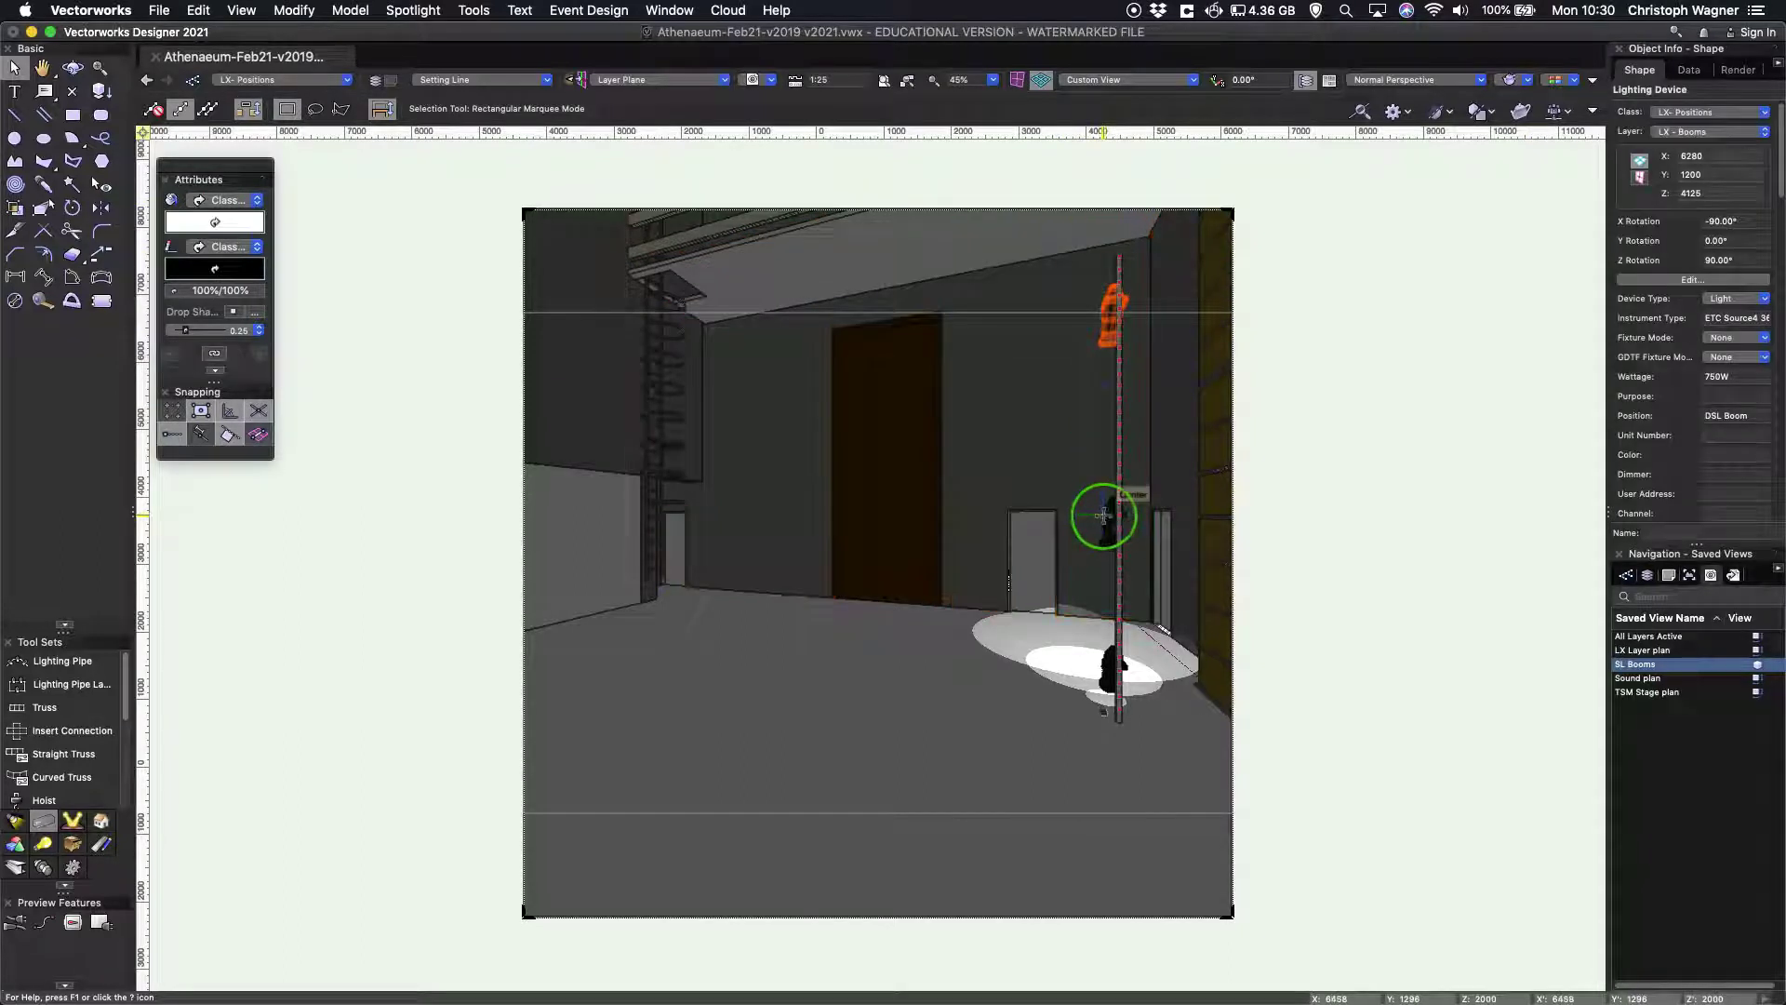
left_click(1102, 514, "shift")
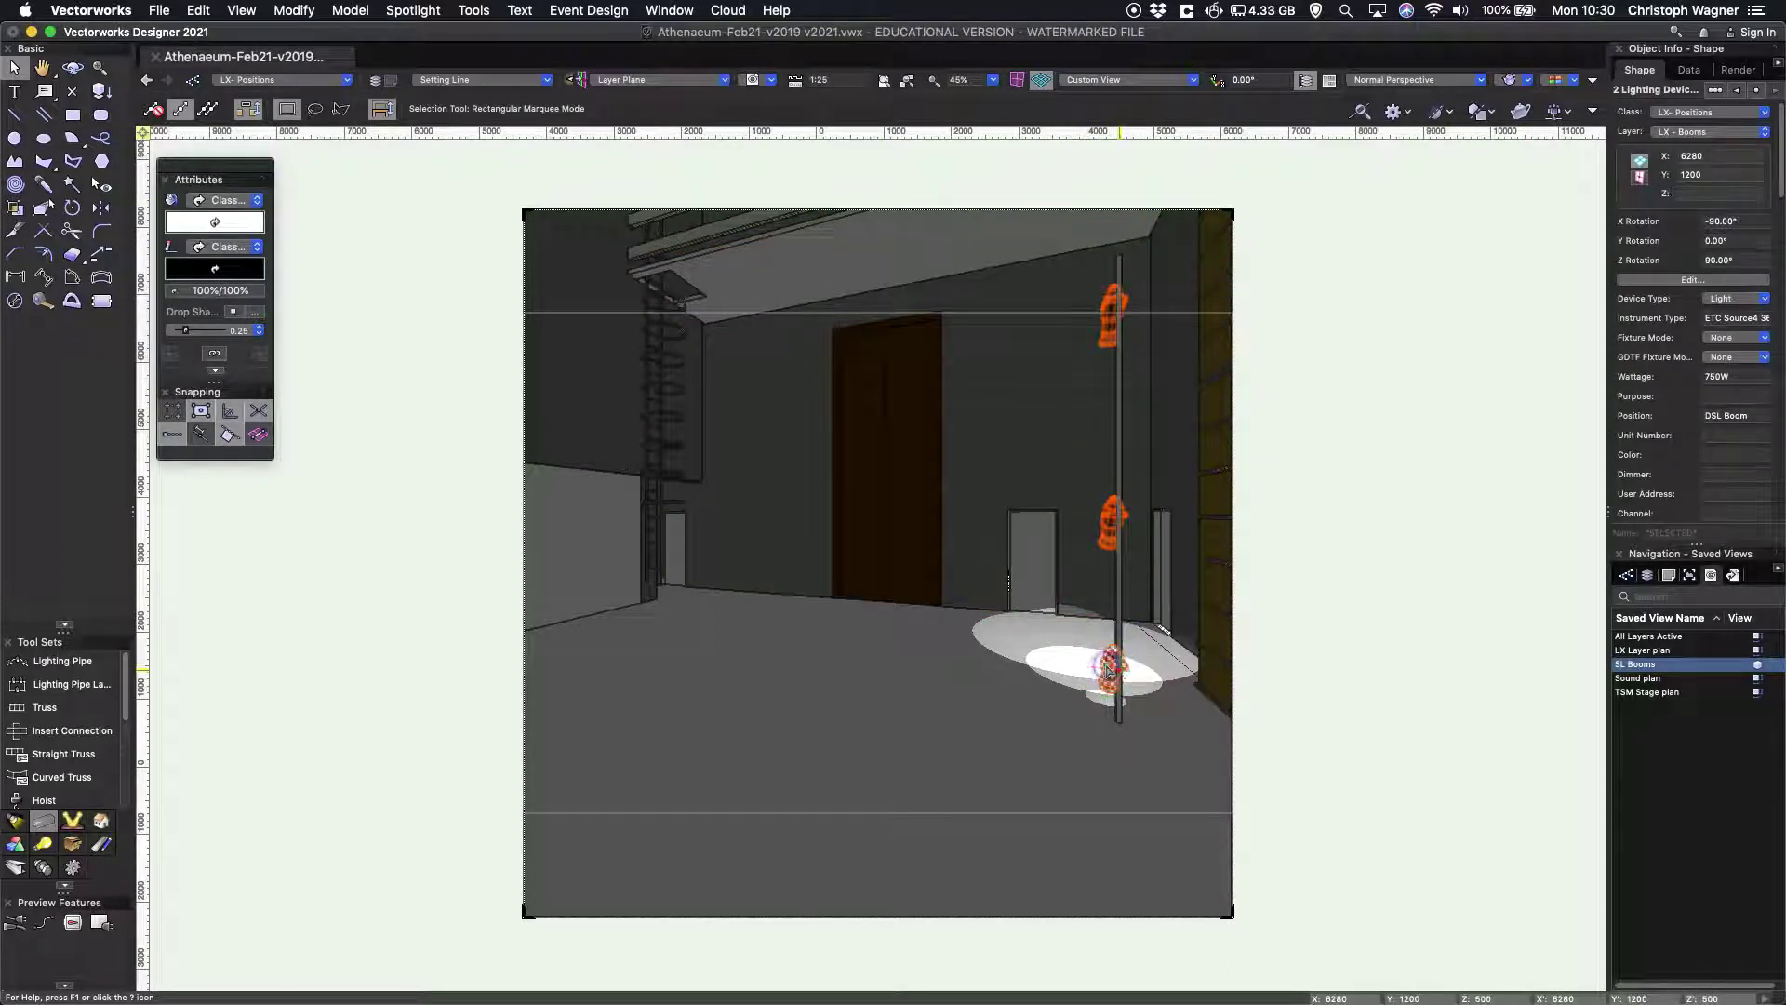
Focus the selected boom fixtures on a picked point on the stage floor
right_click(1109, 666)
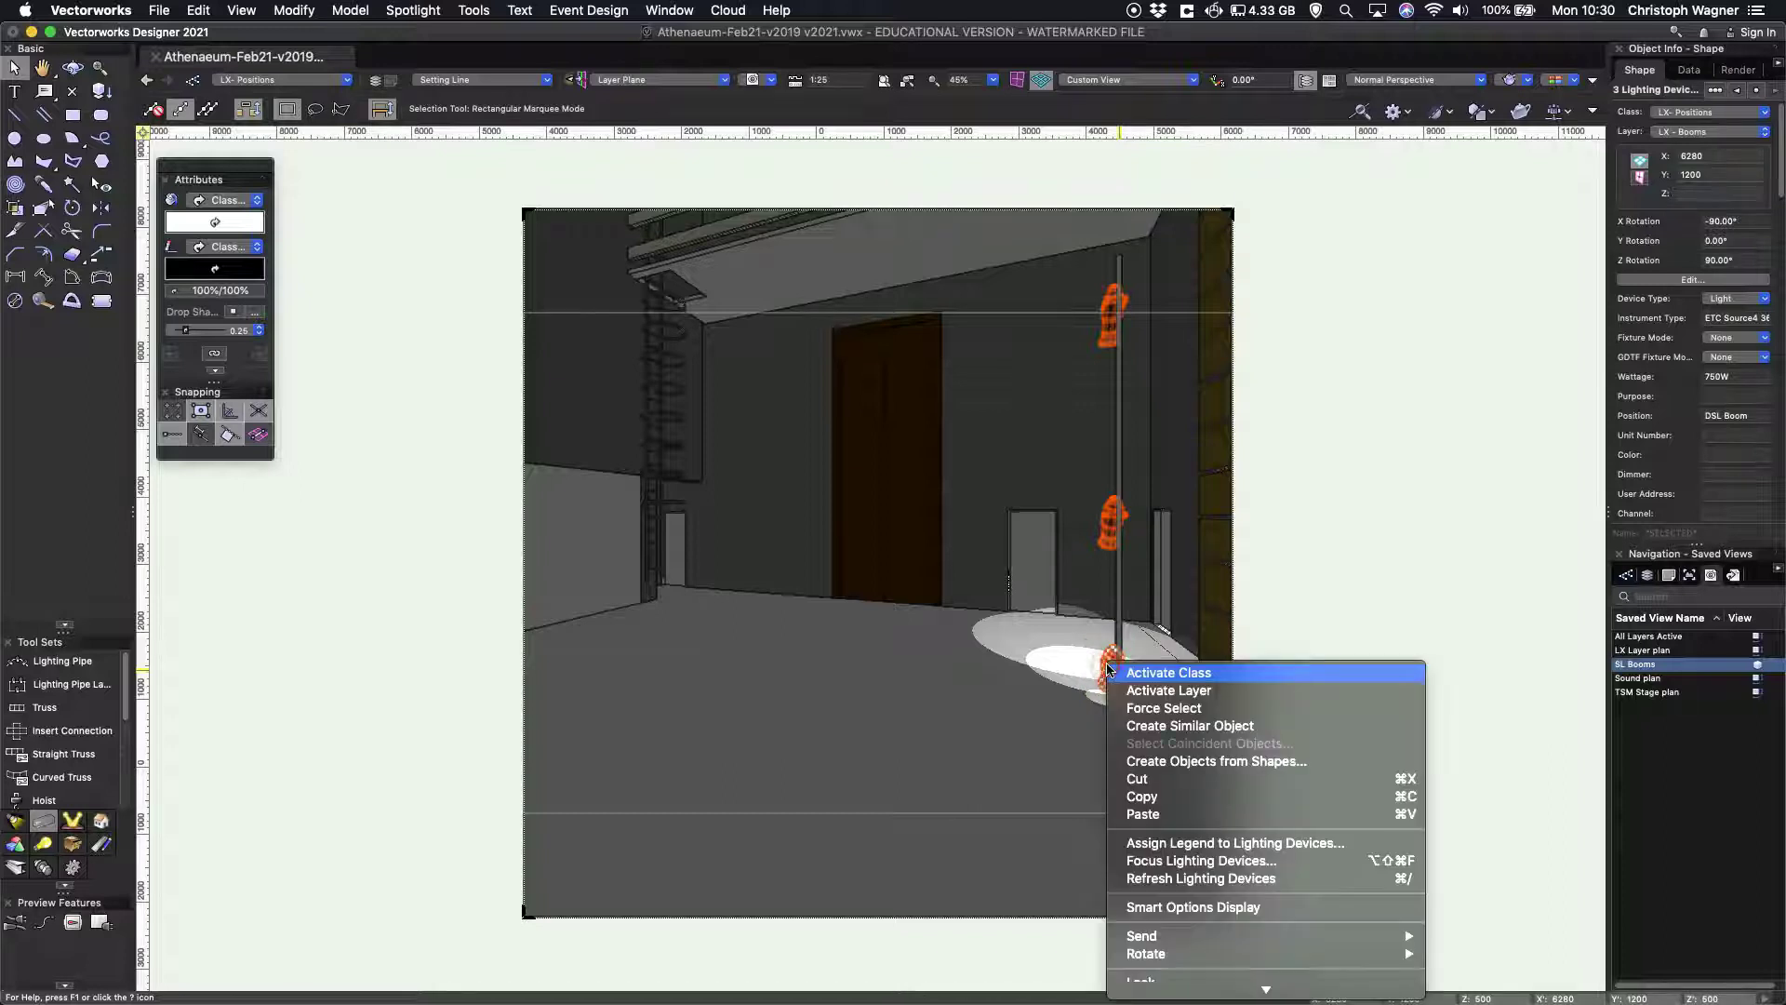
left_click(1177, 863)
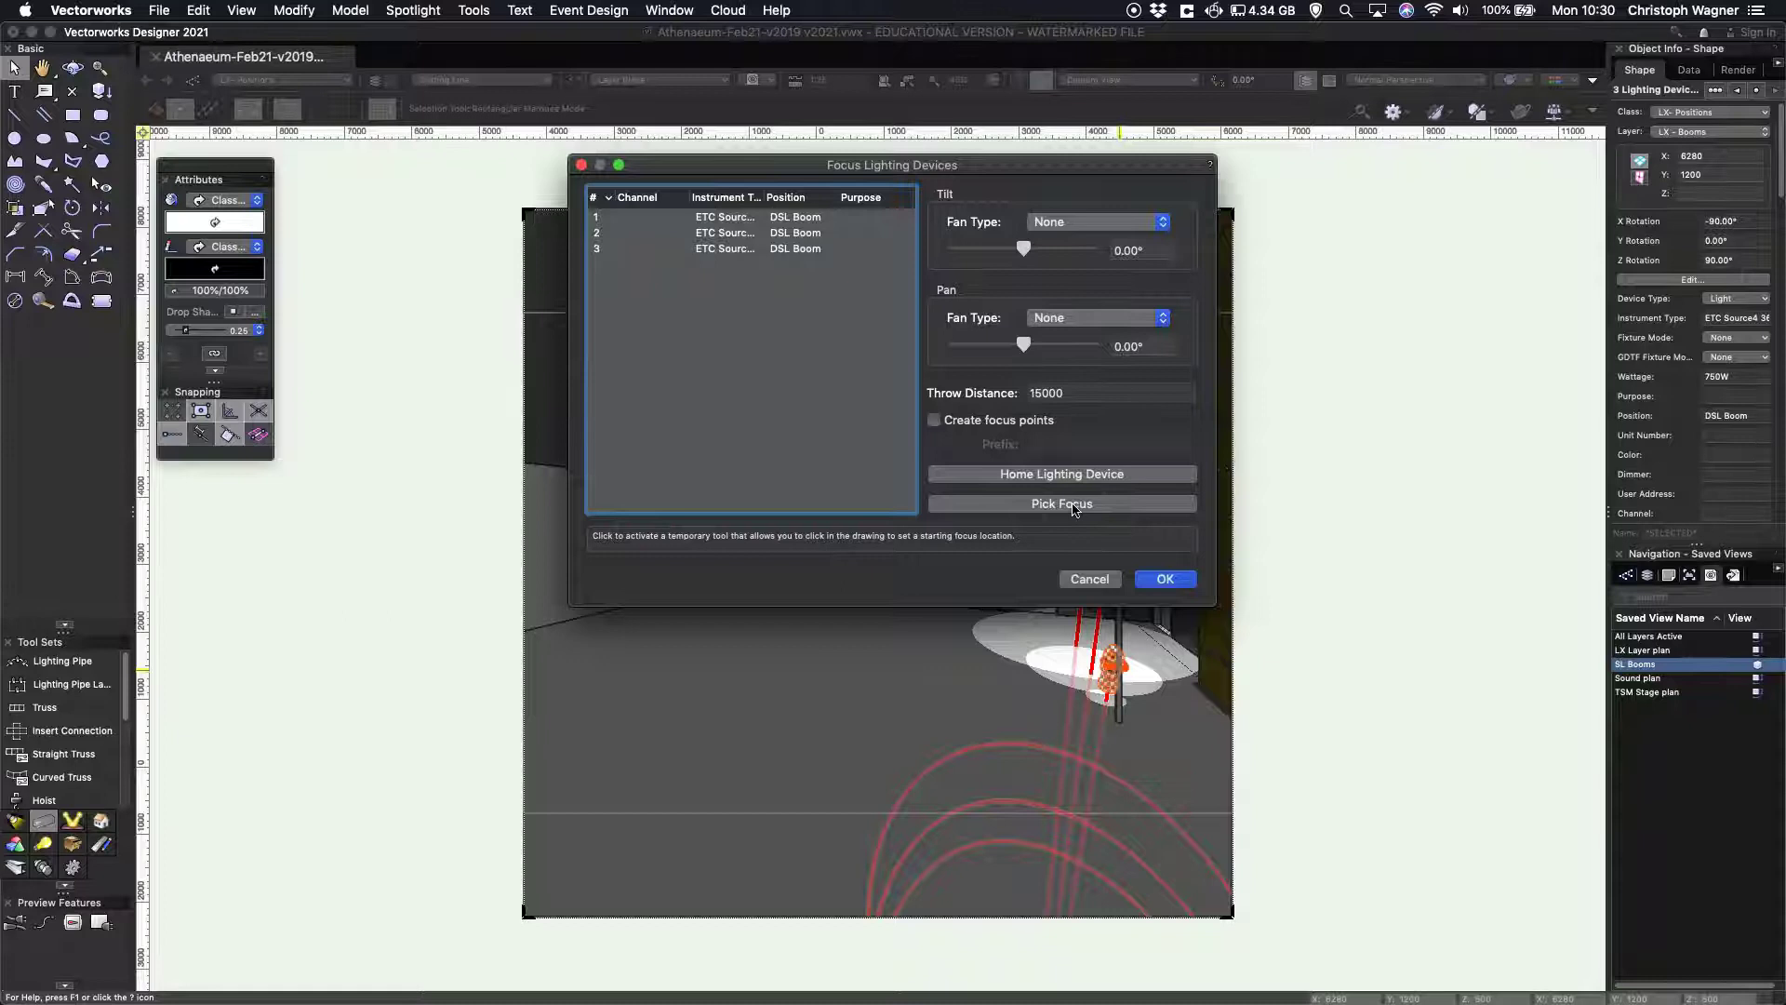
left_click(1075, 506)
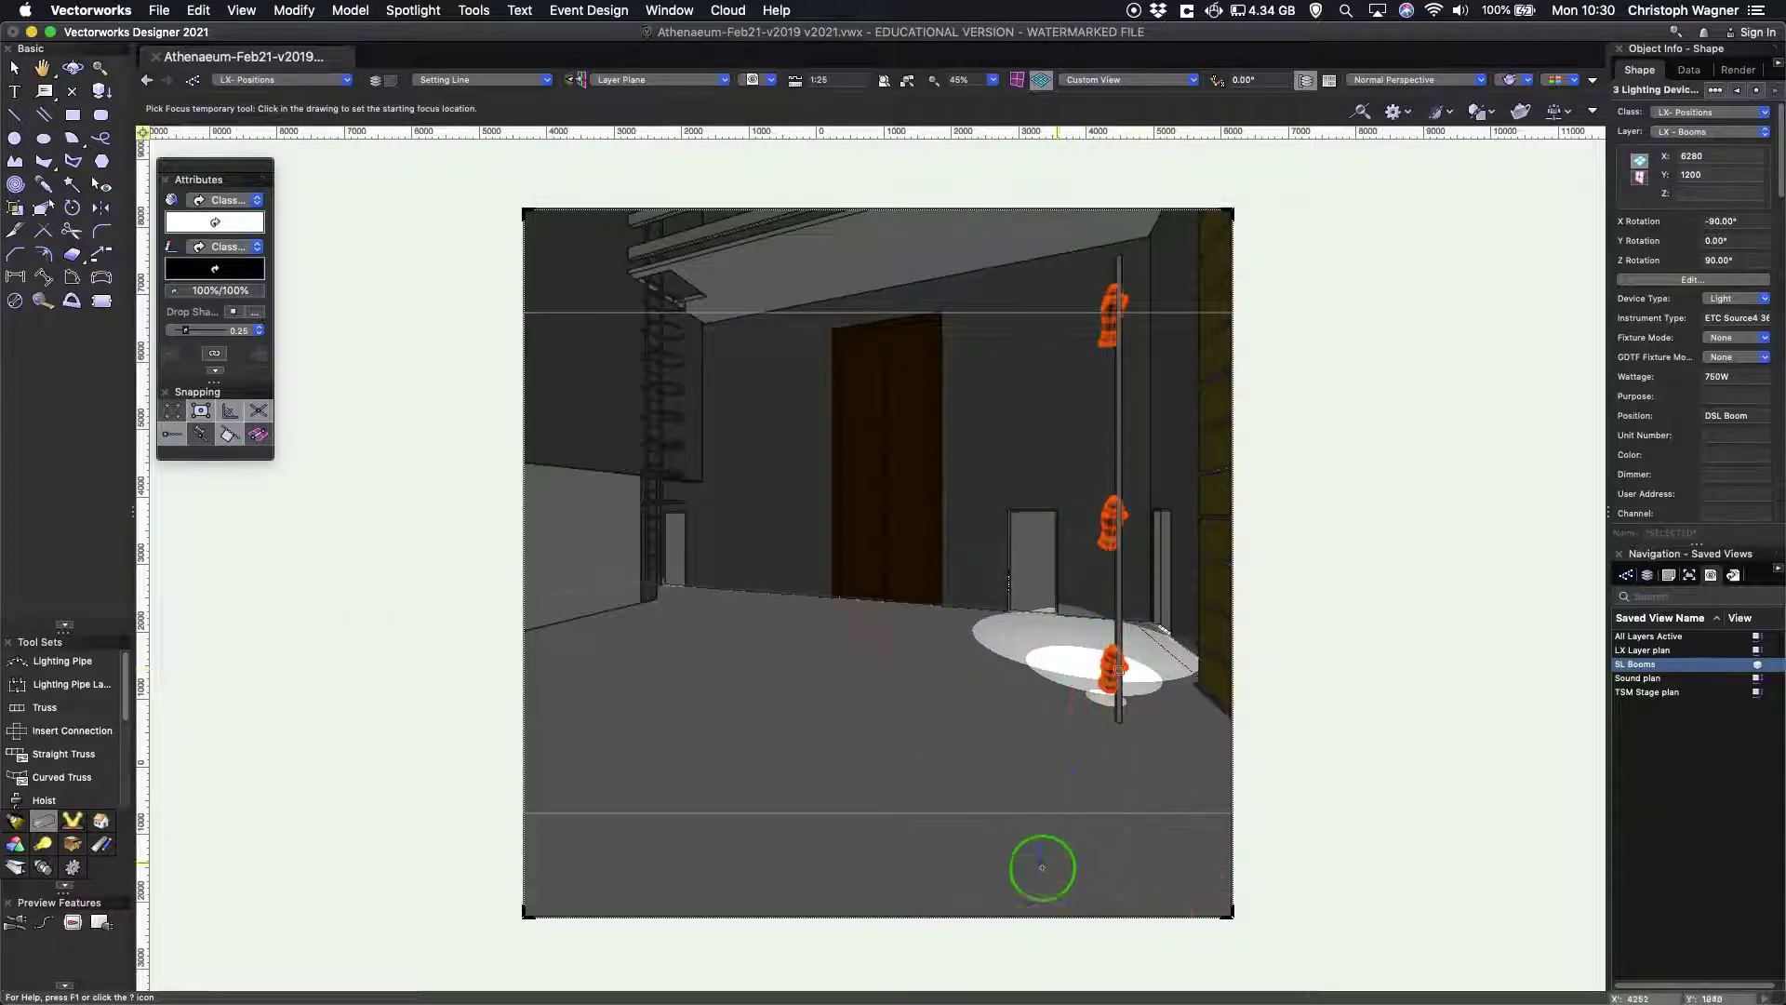
left_click(1045, 875)
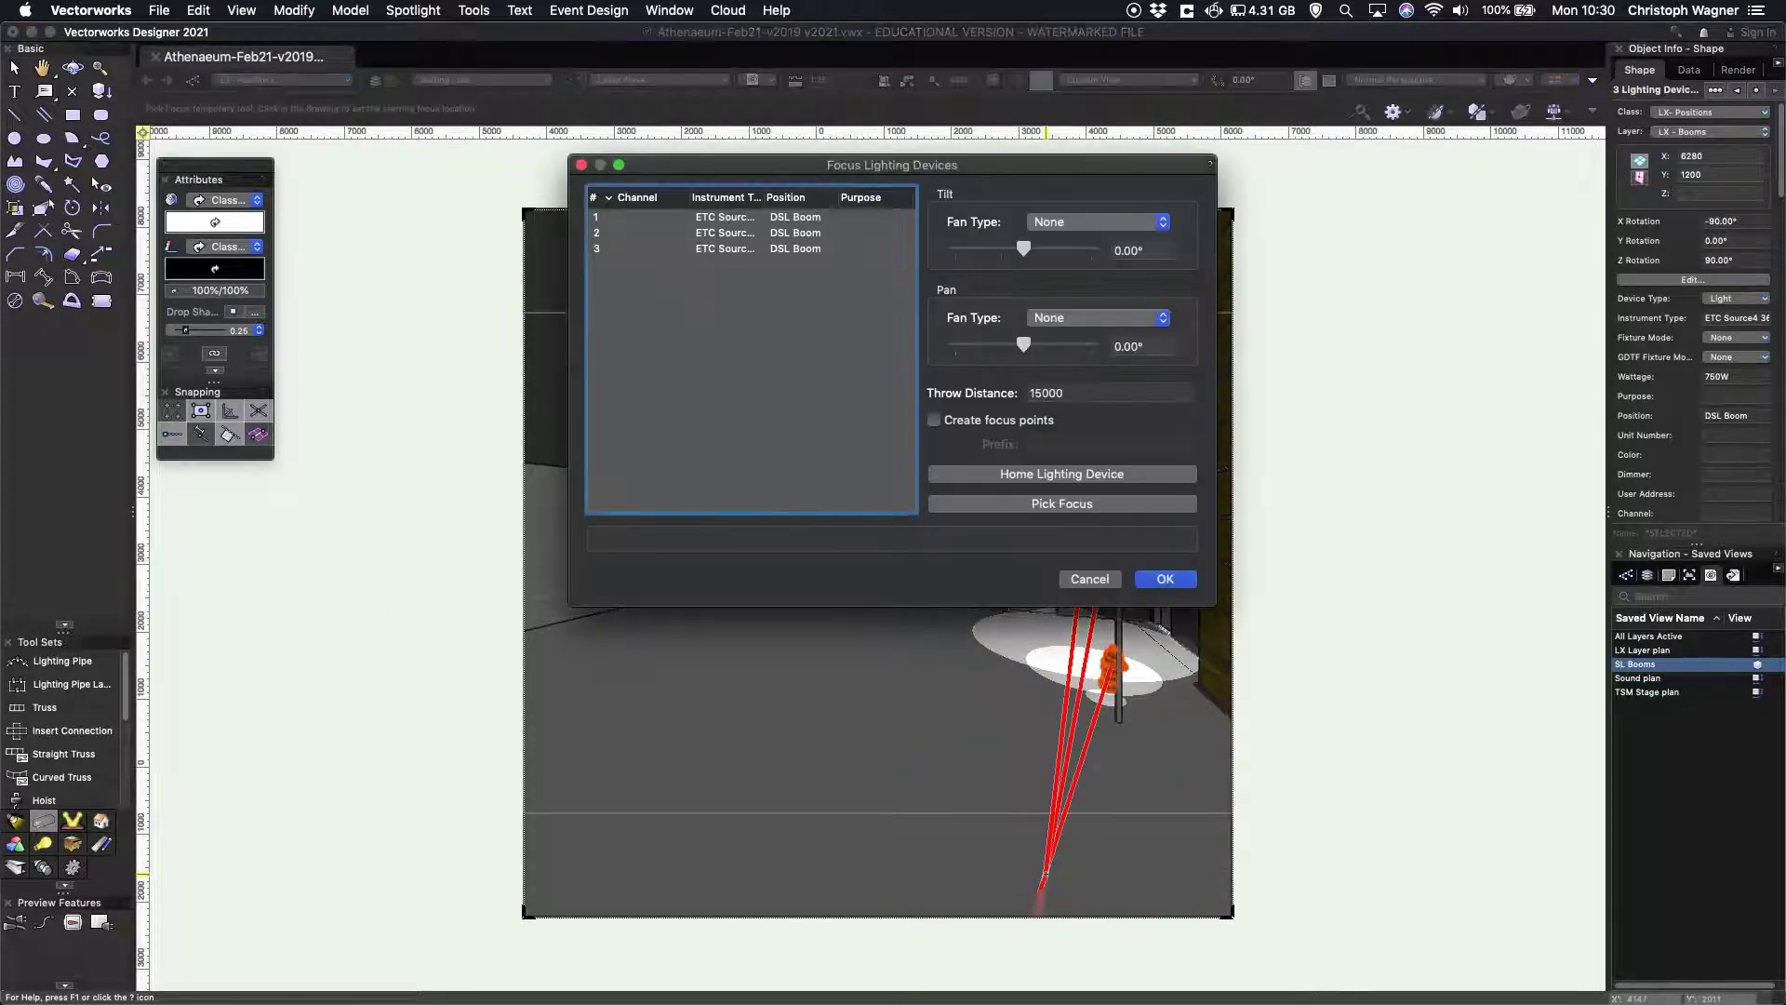
left_click(1165, 578)
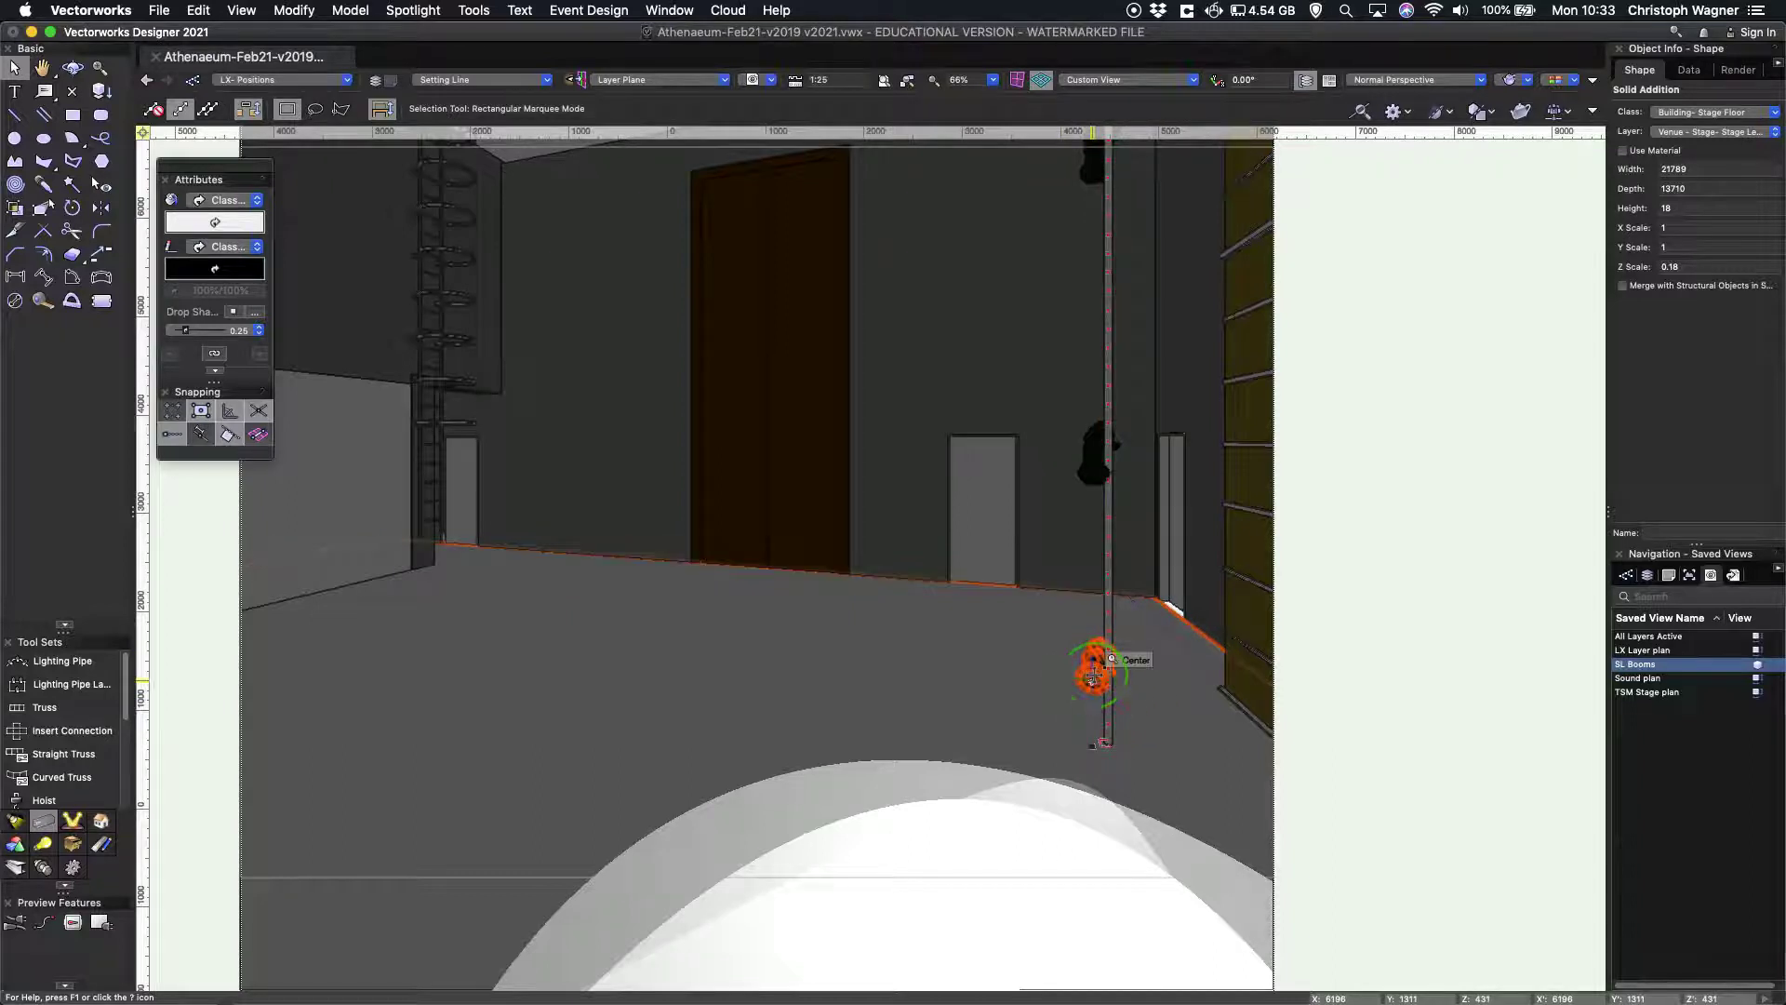
Set the boom lighting pipe's Roll to 90°
left_click(1107, 614)
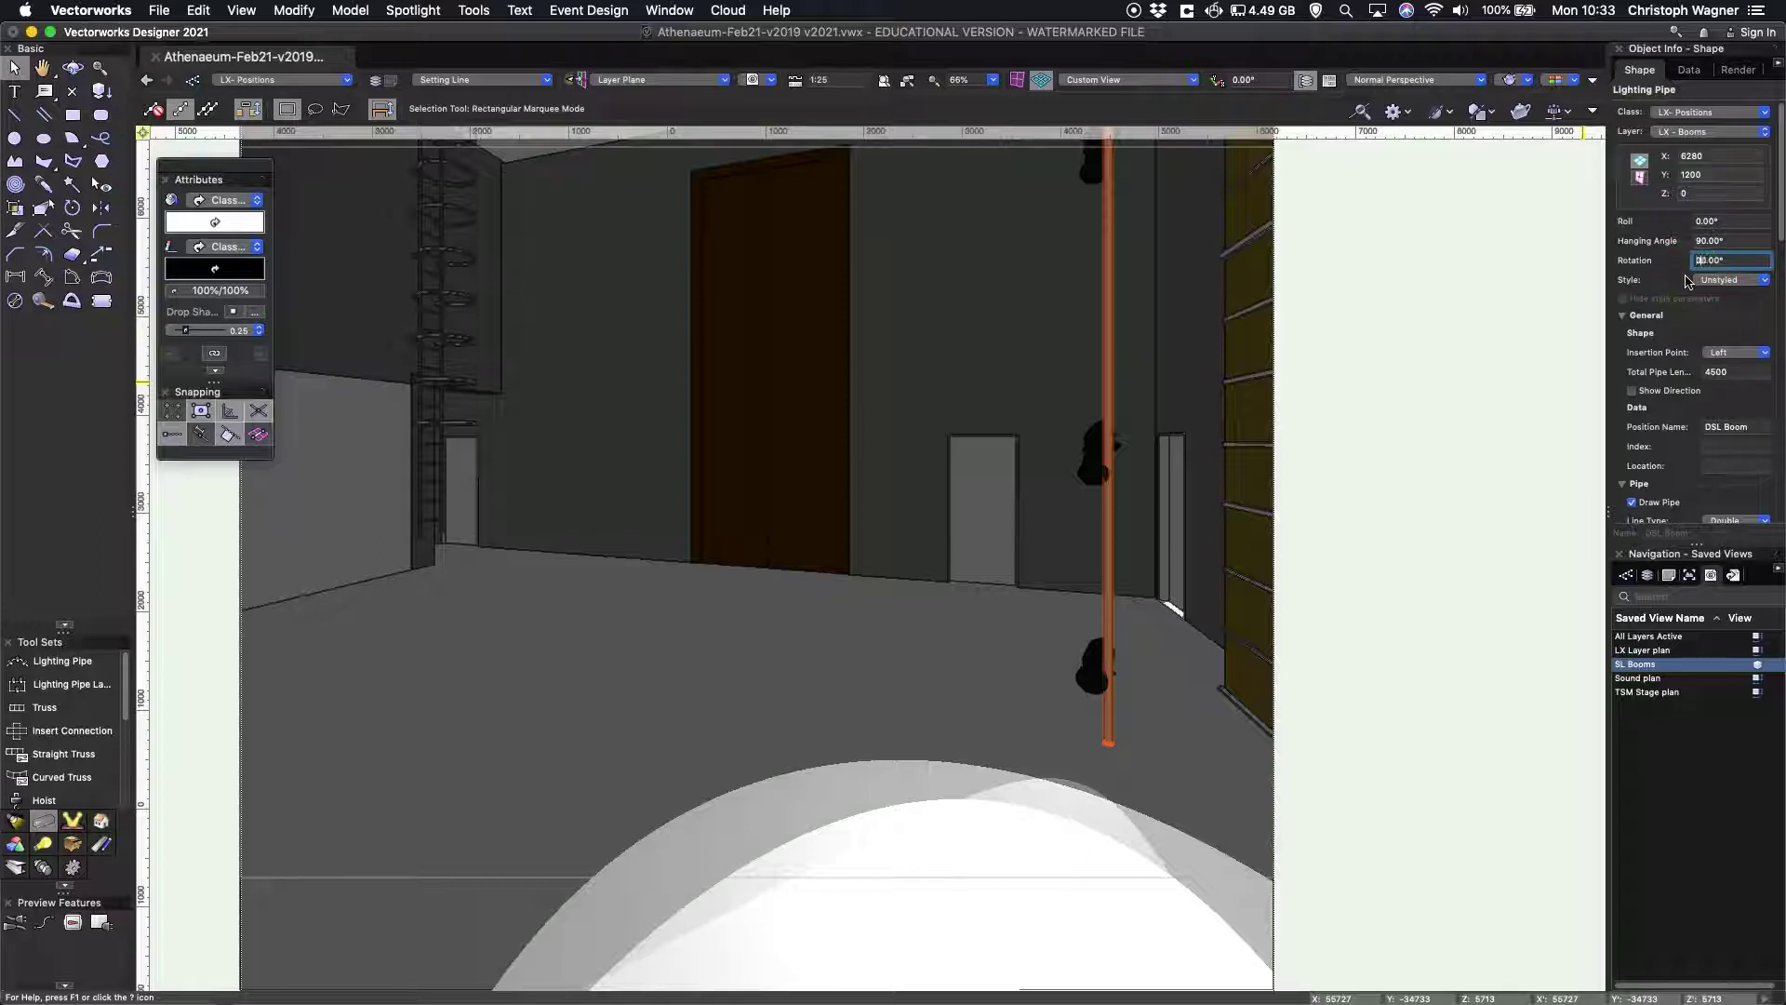
key("Return")
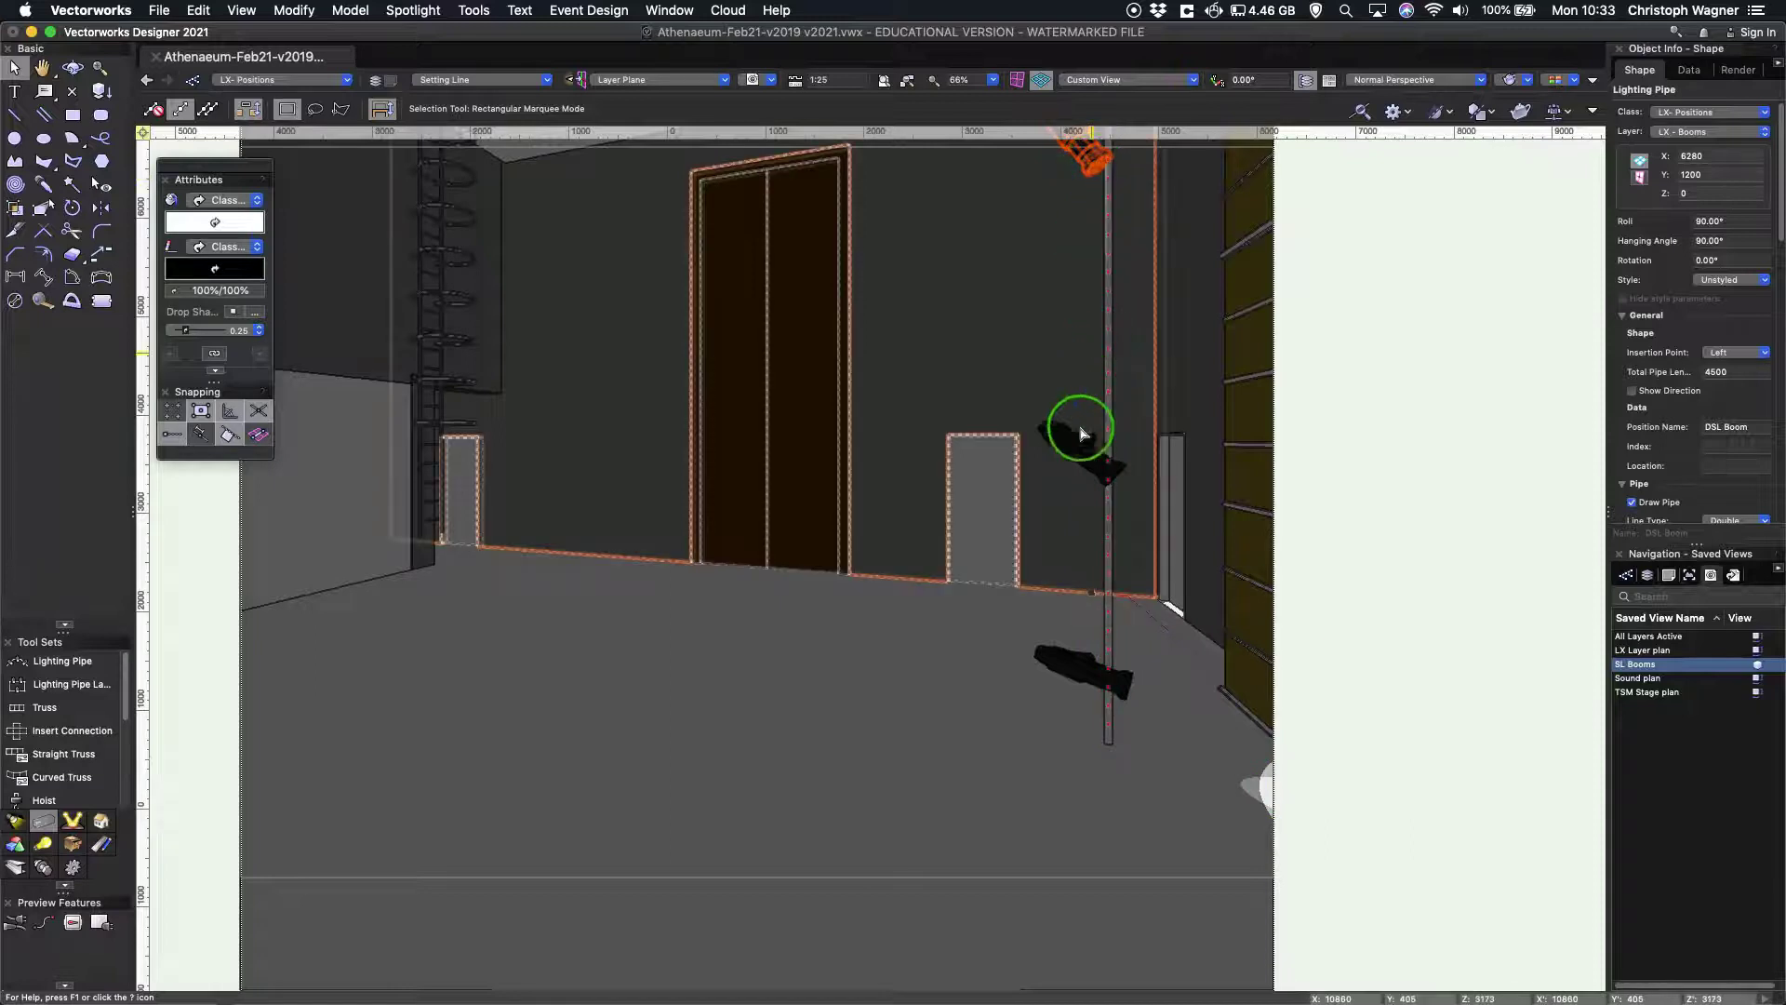
Refocus the boom's three fixtures on a new stage-floor point, then deselect them
left_click(1083, 448)
left_click(1080, 663, "shift")
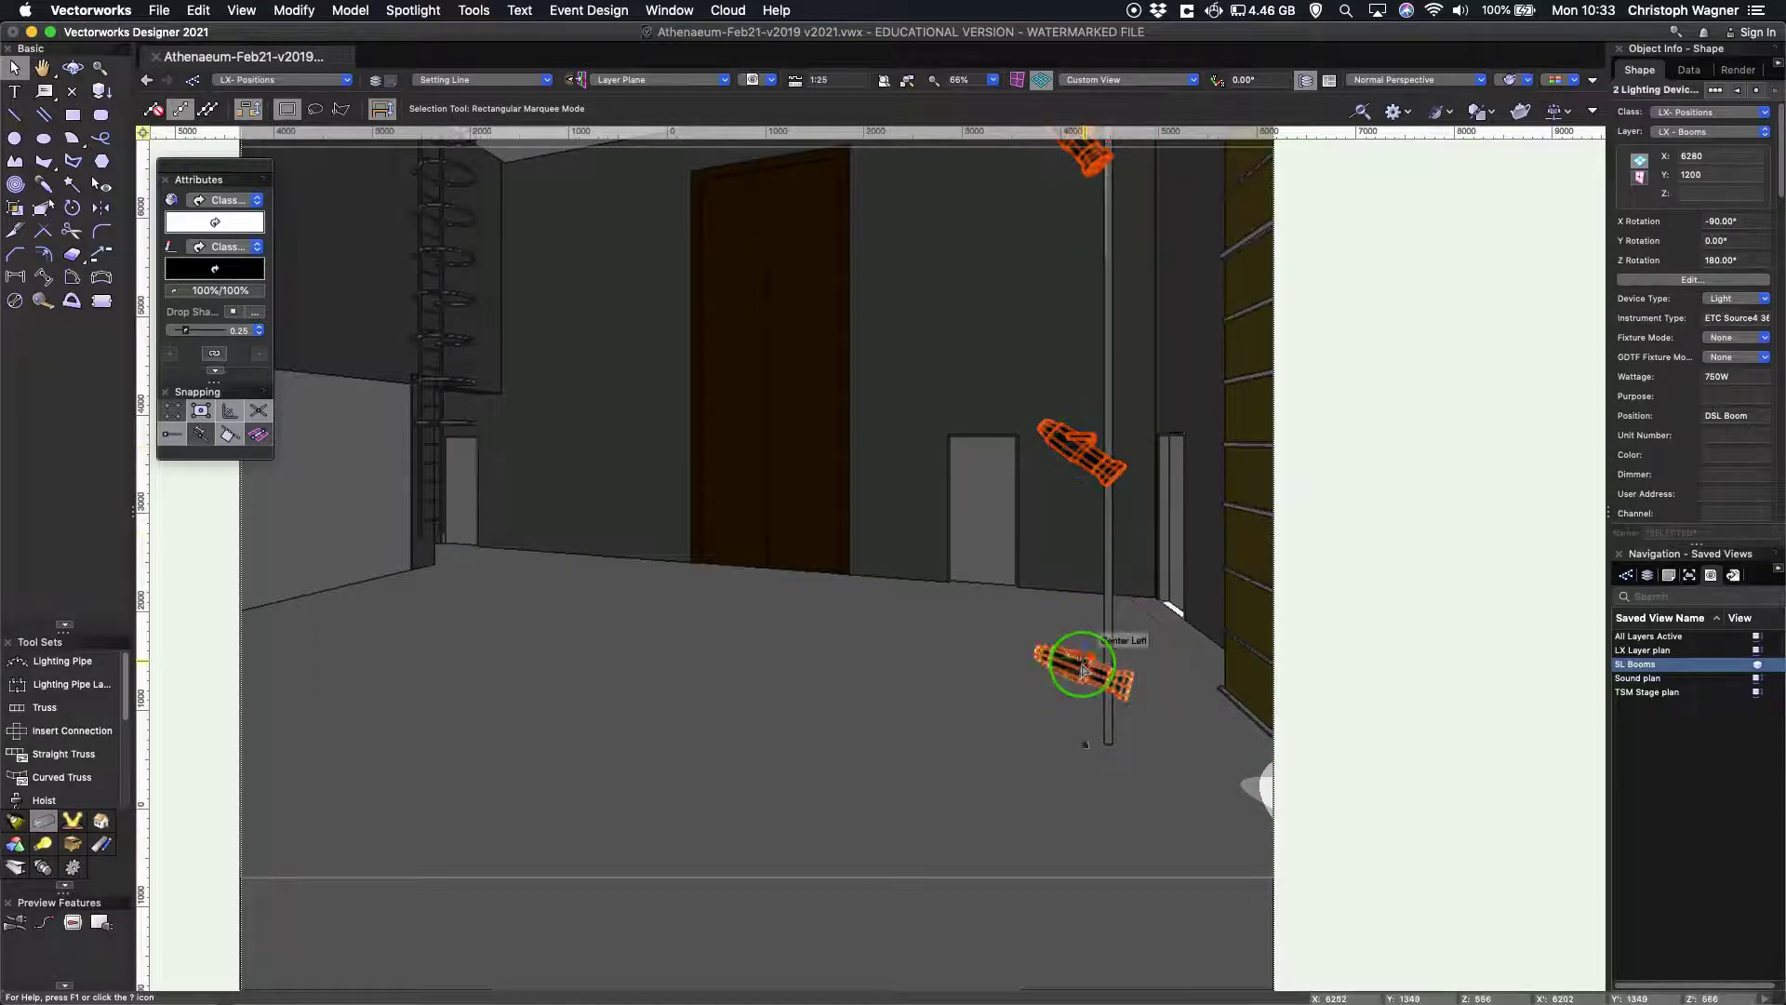
right_click(1084, 662)
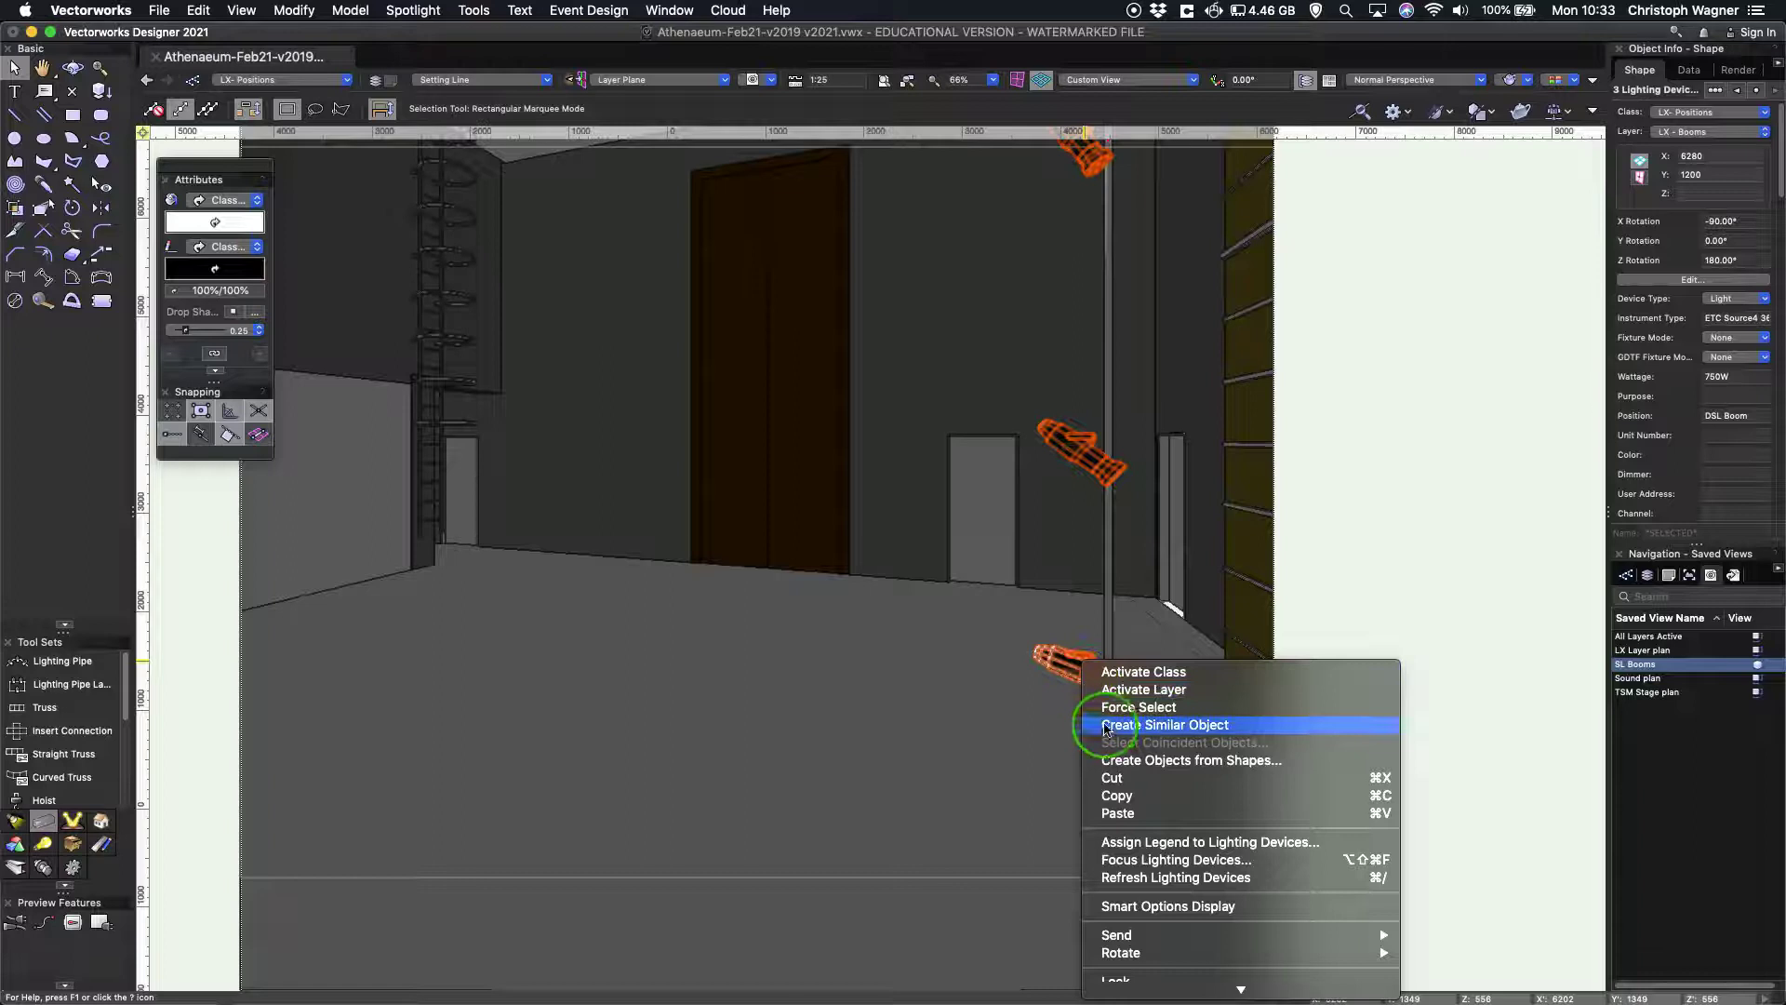
left_click(1127, 859)
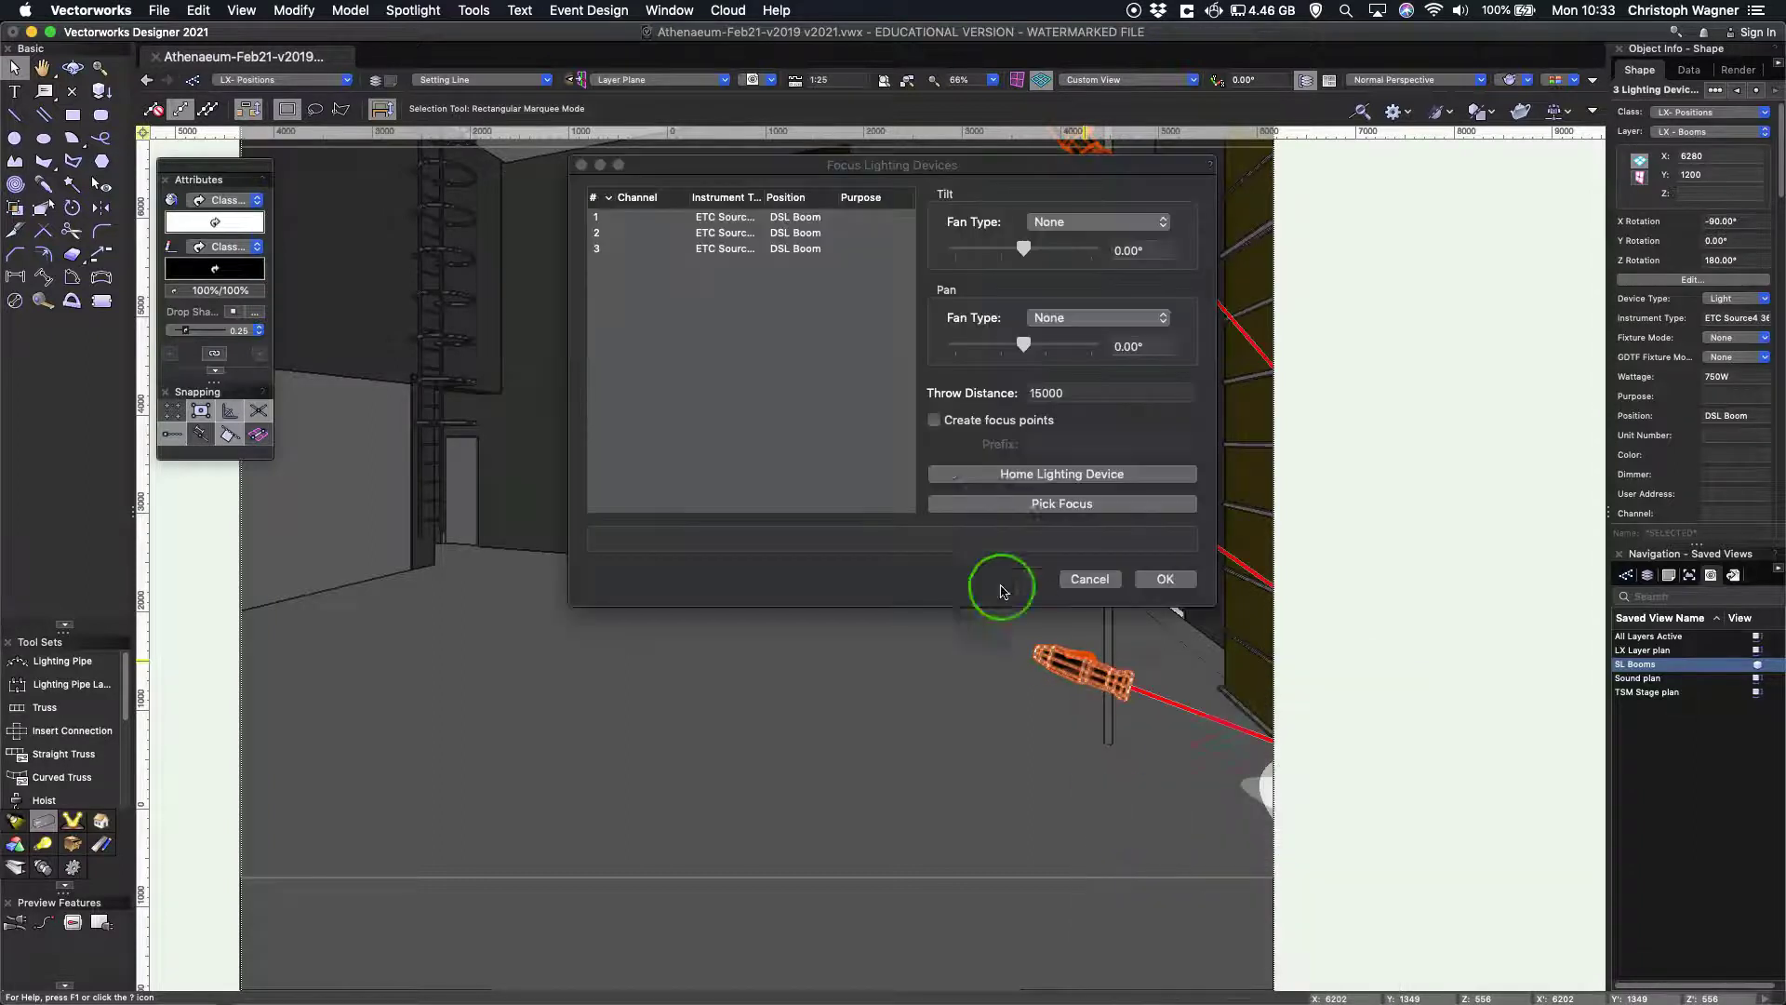
left_click(1040, 504)
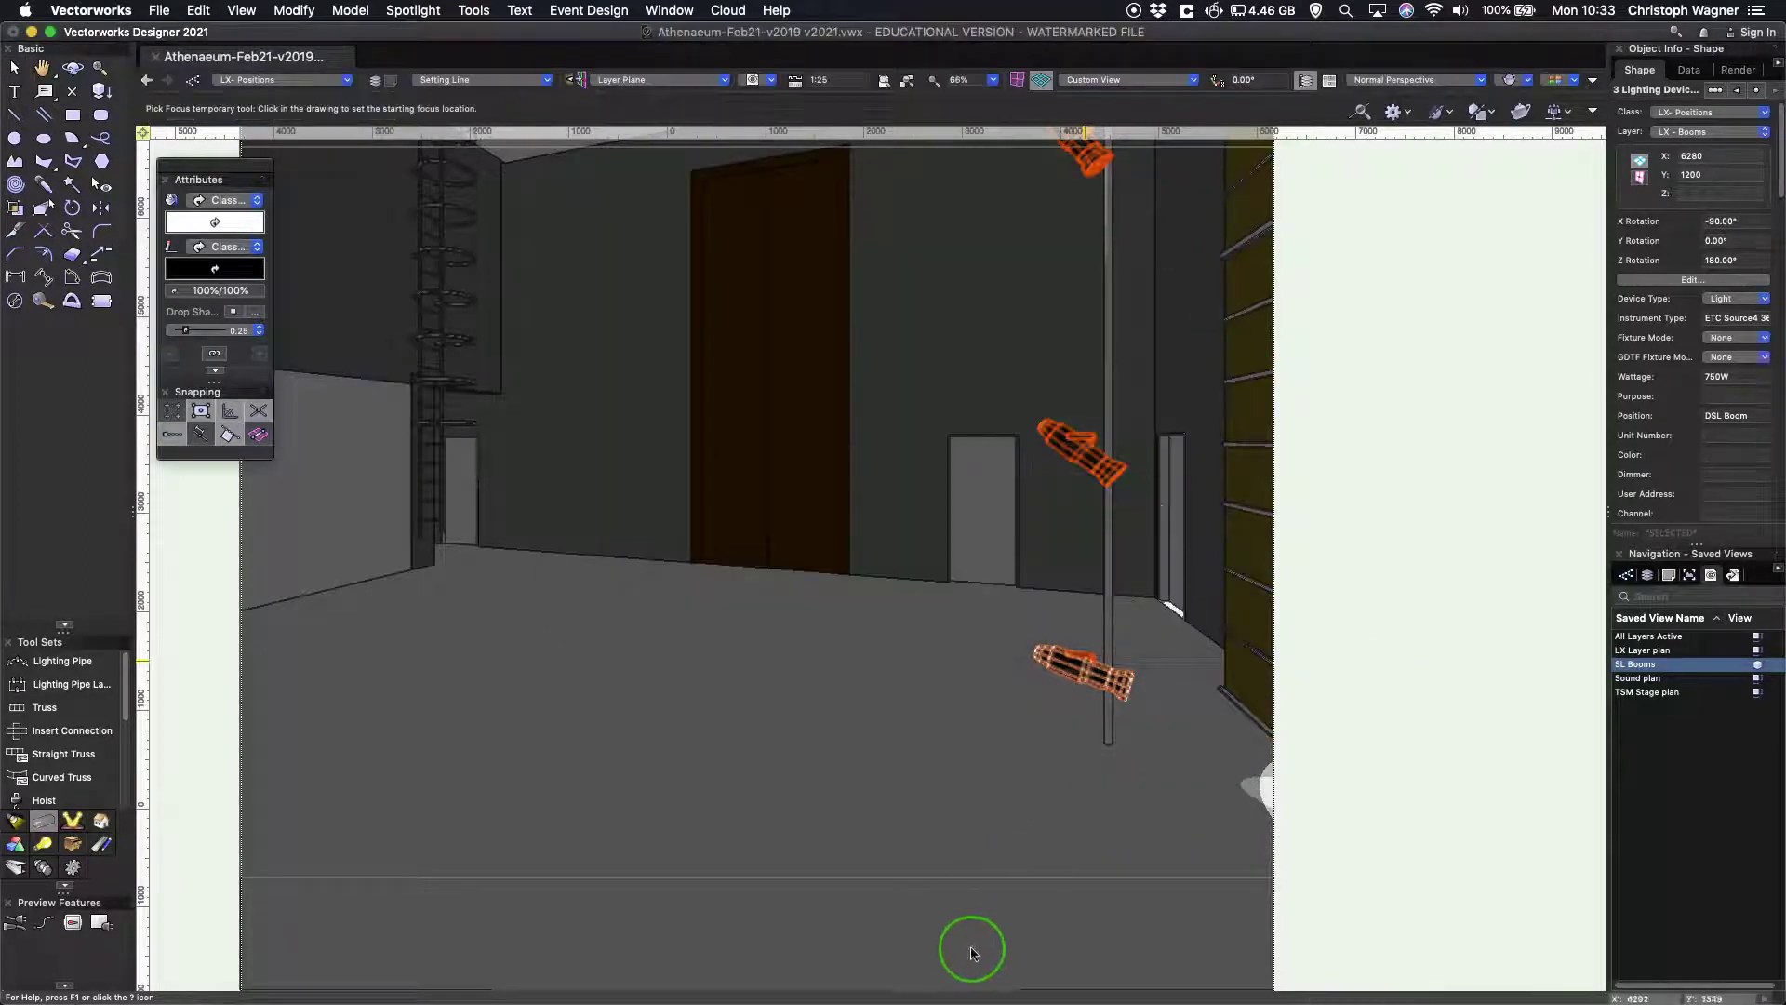
left_click(970, 950)
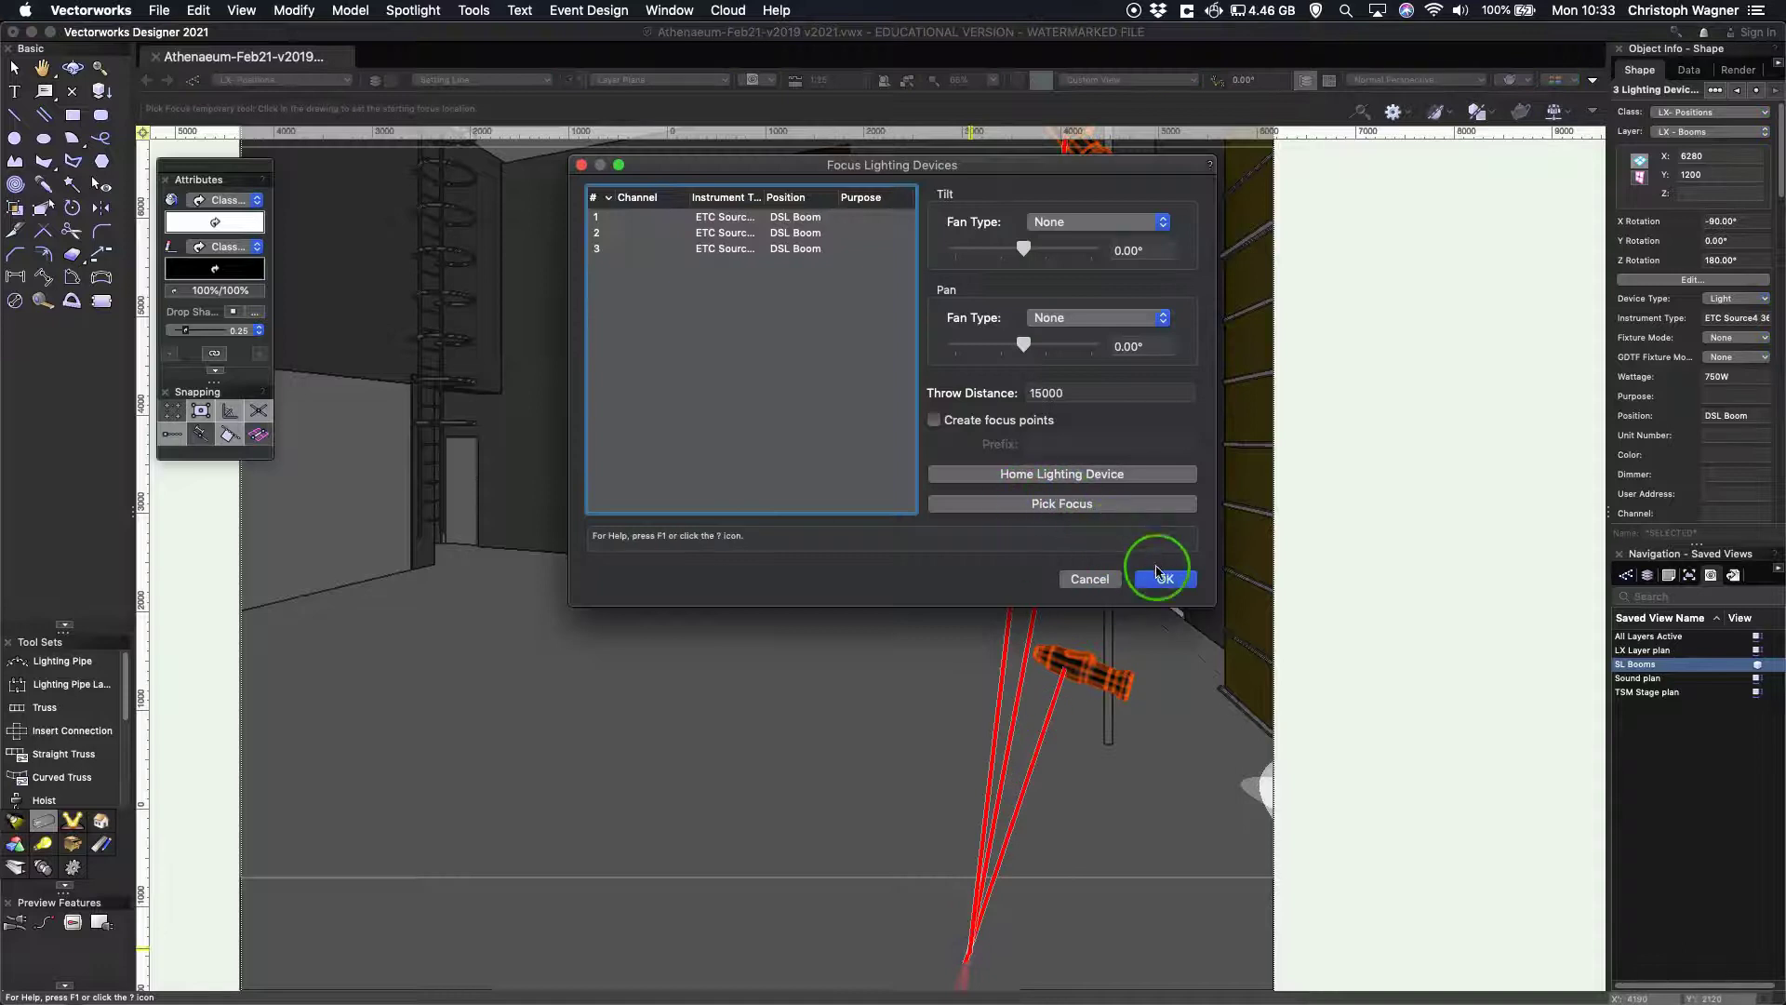
left_click(1166, 579)
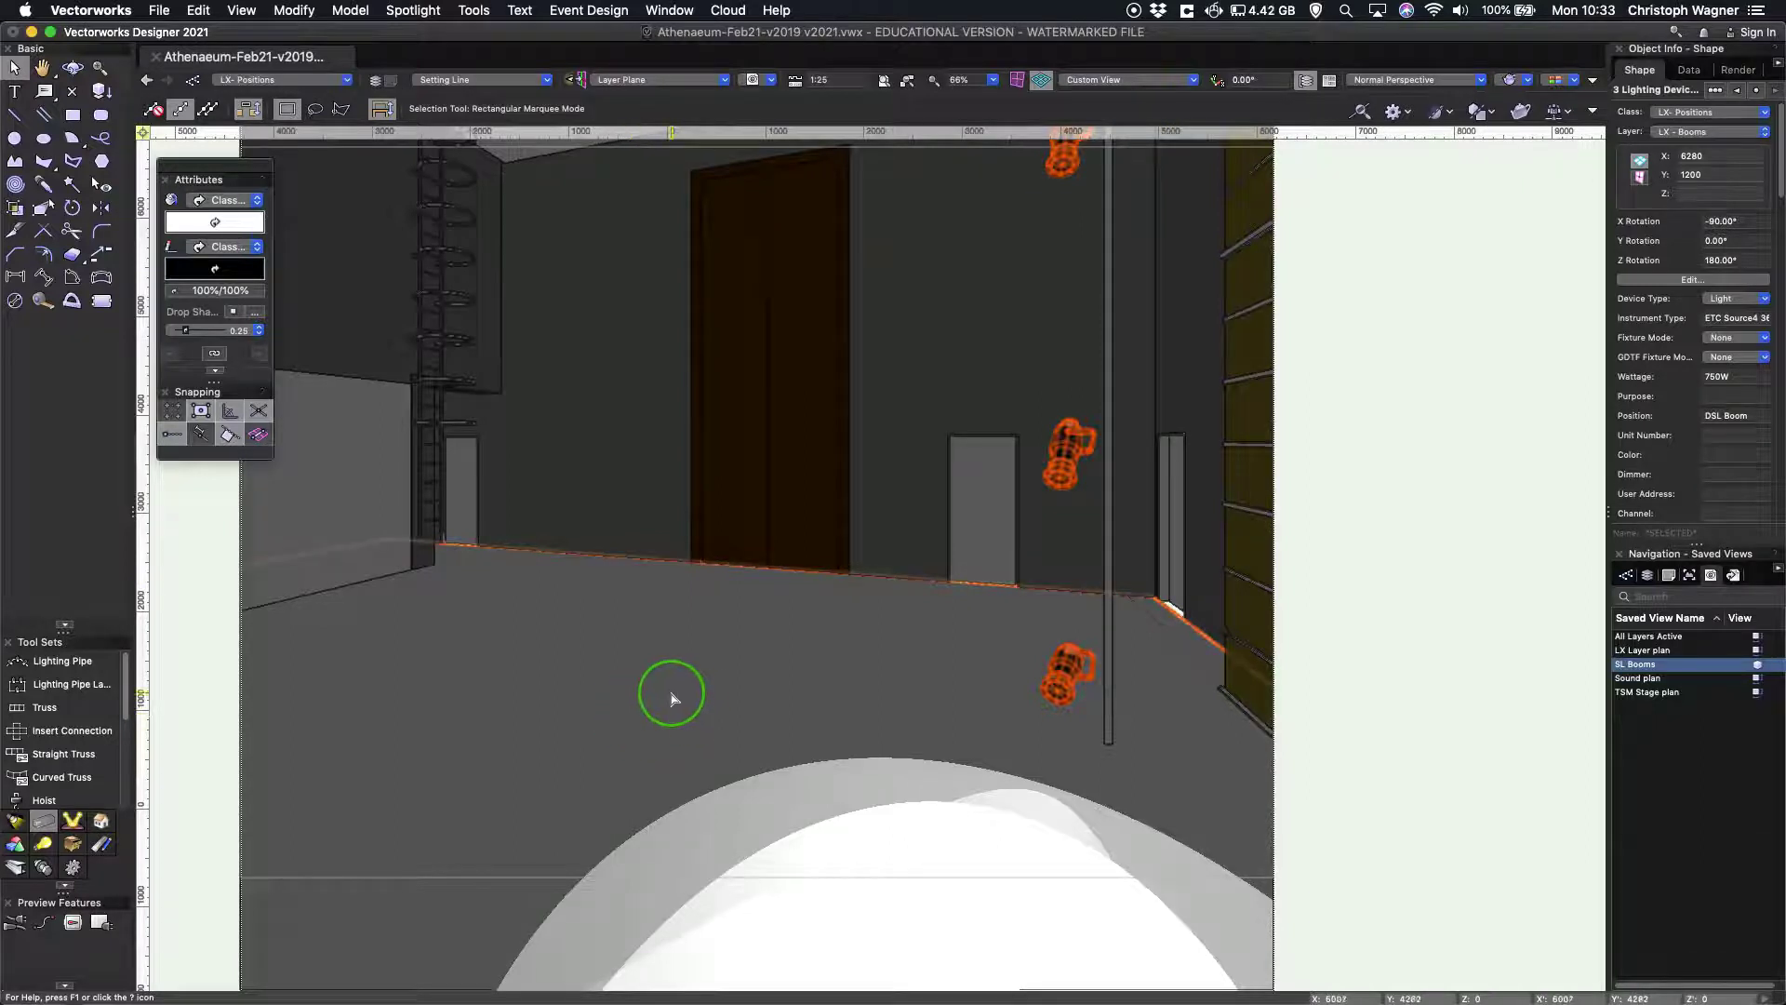
left_click(933, 714)
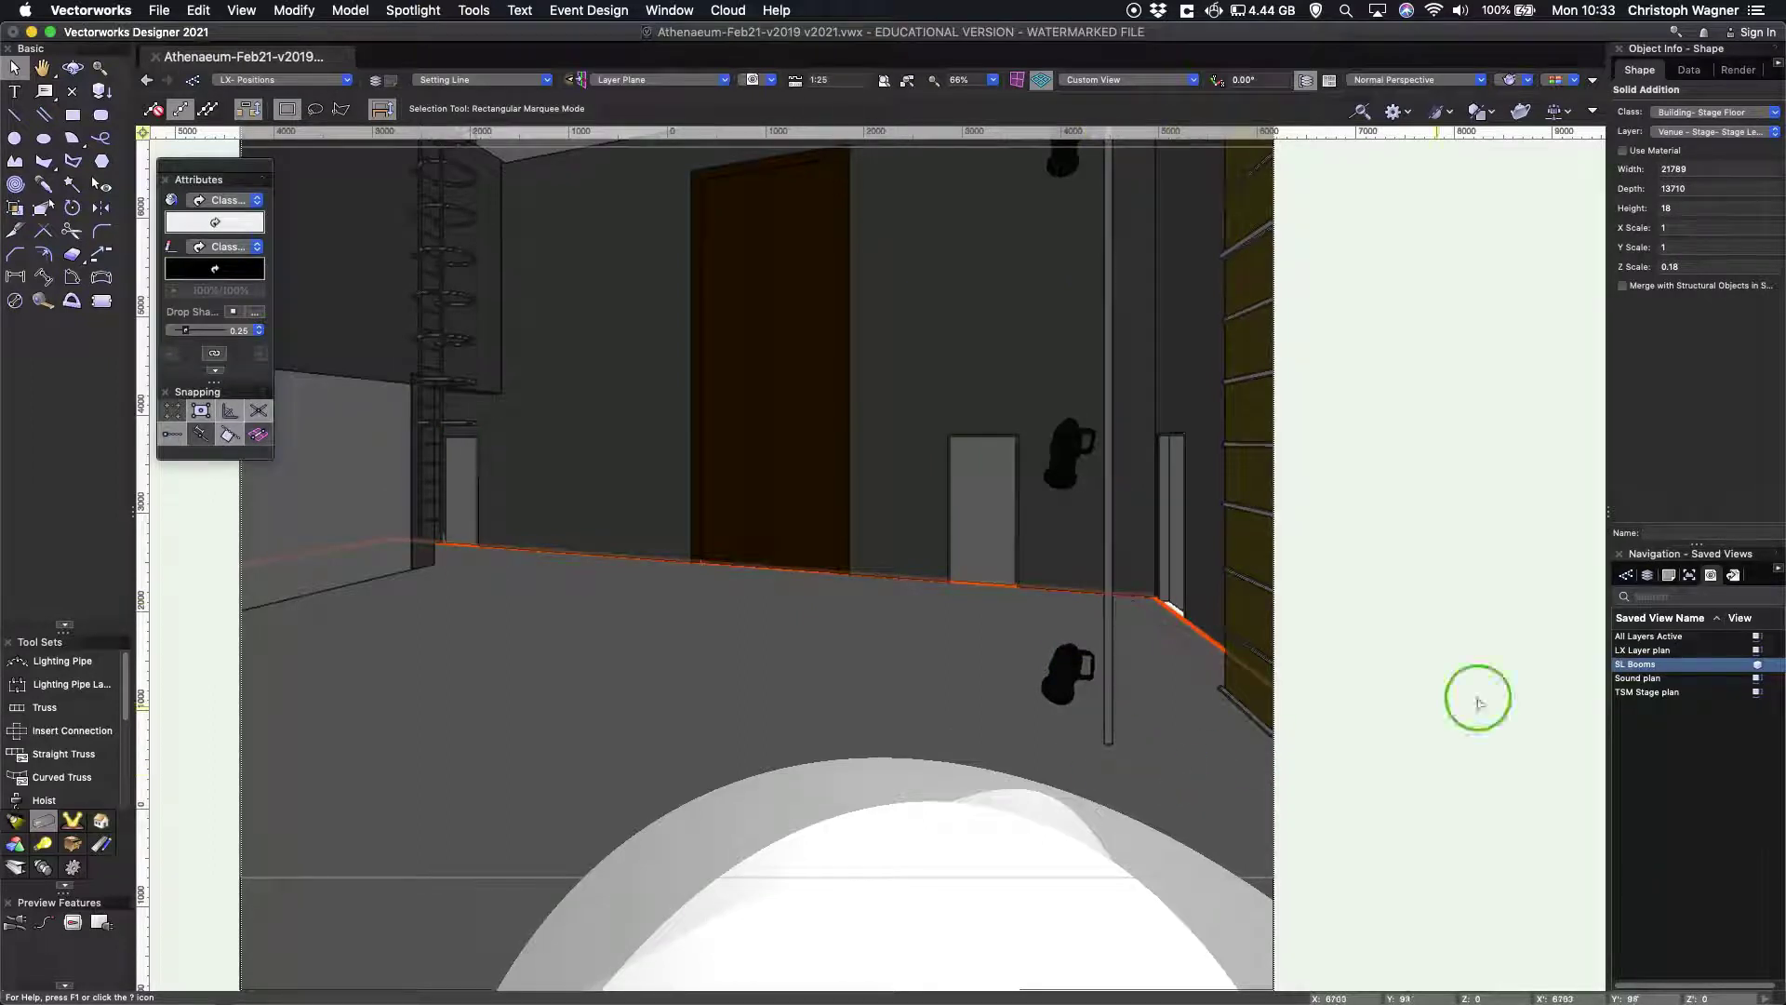
Restore the LX Layer plan view and centre it on the stage-left boom
double_click(1644, 651)
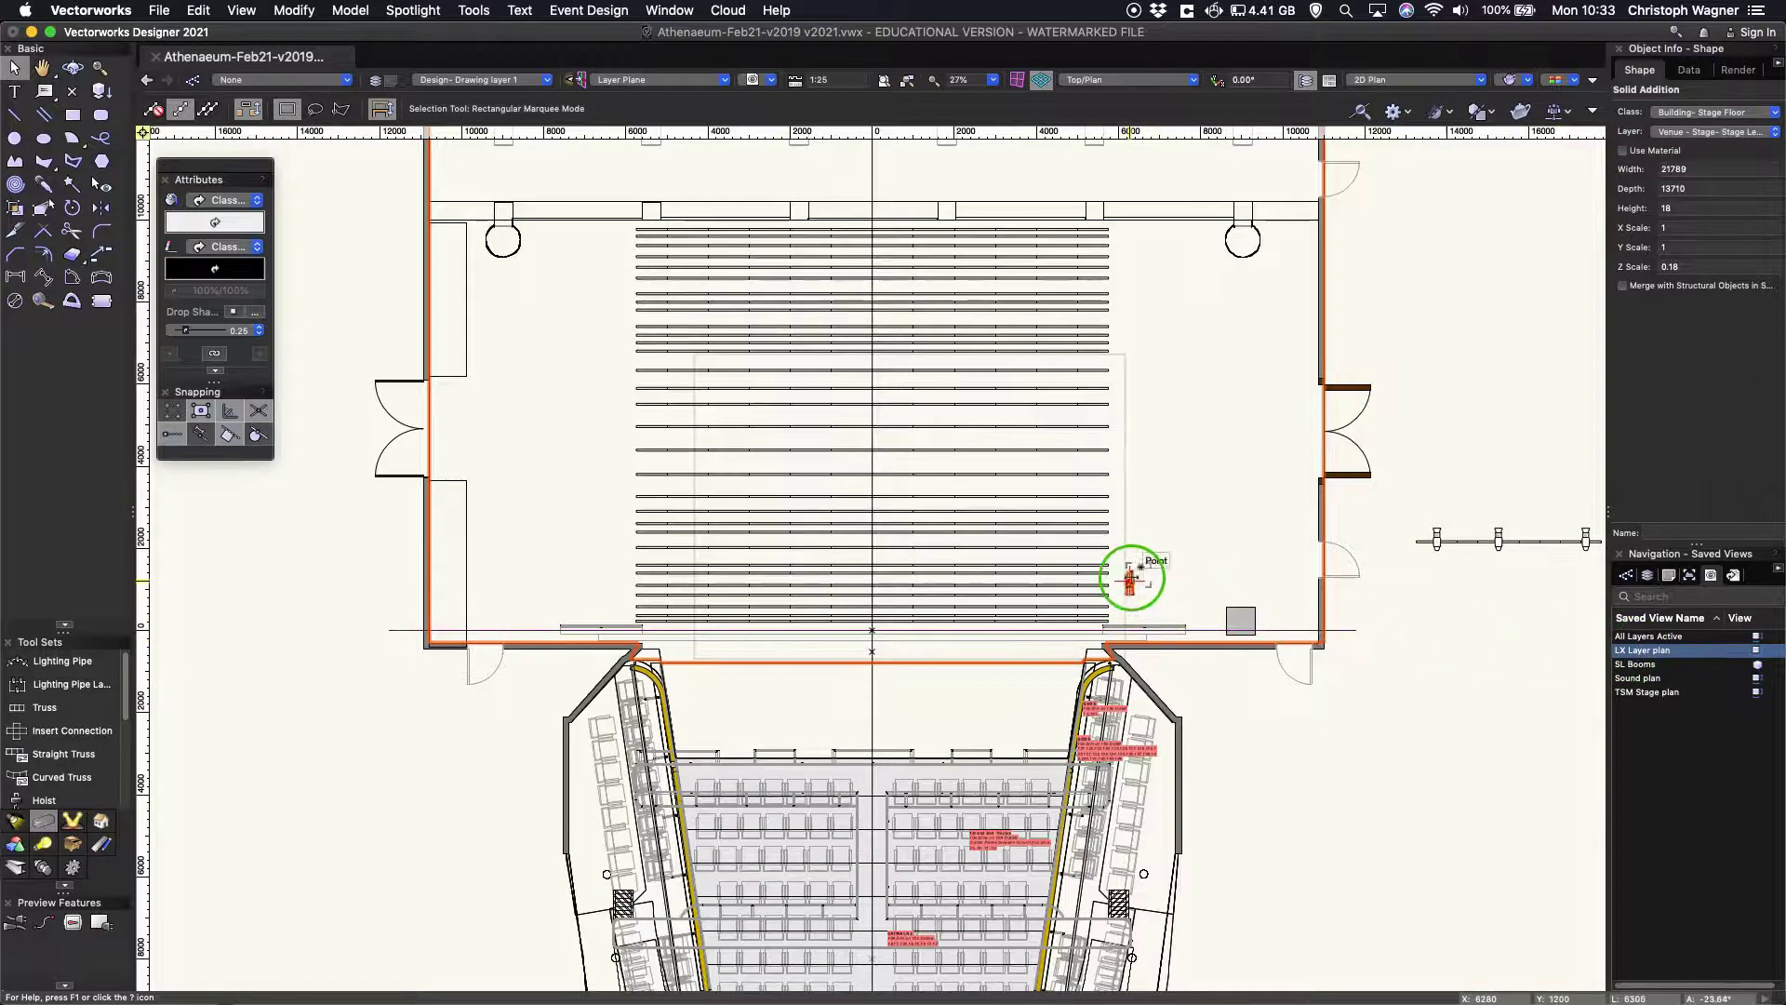
middle_click_drag(1373, 618, 1249, 612)
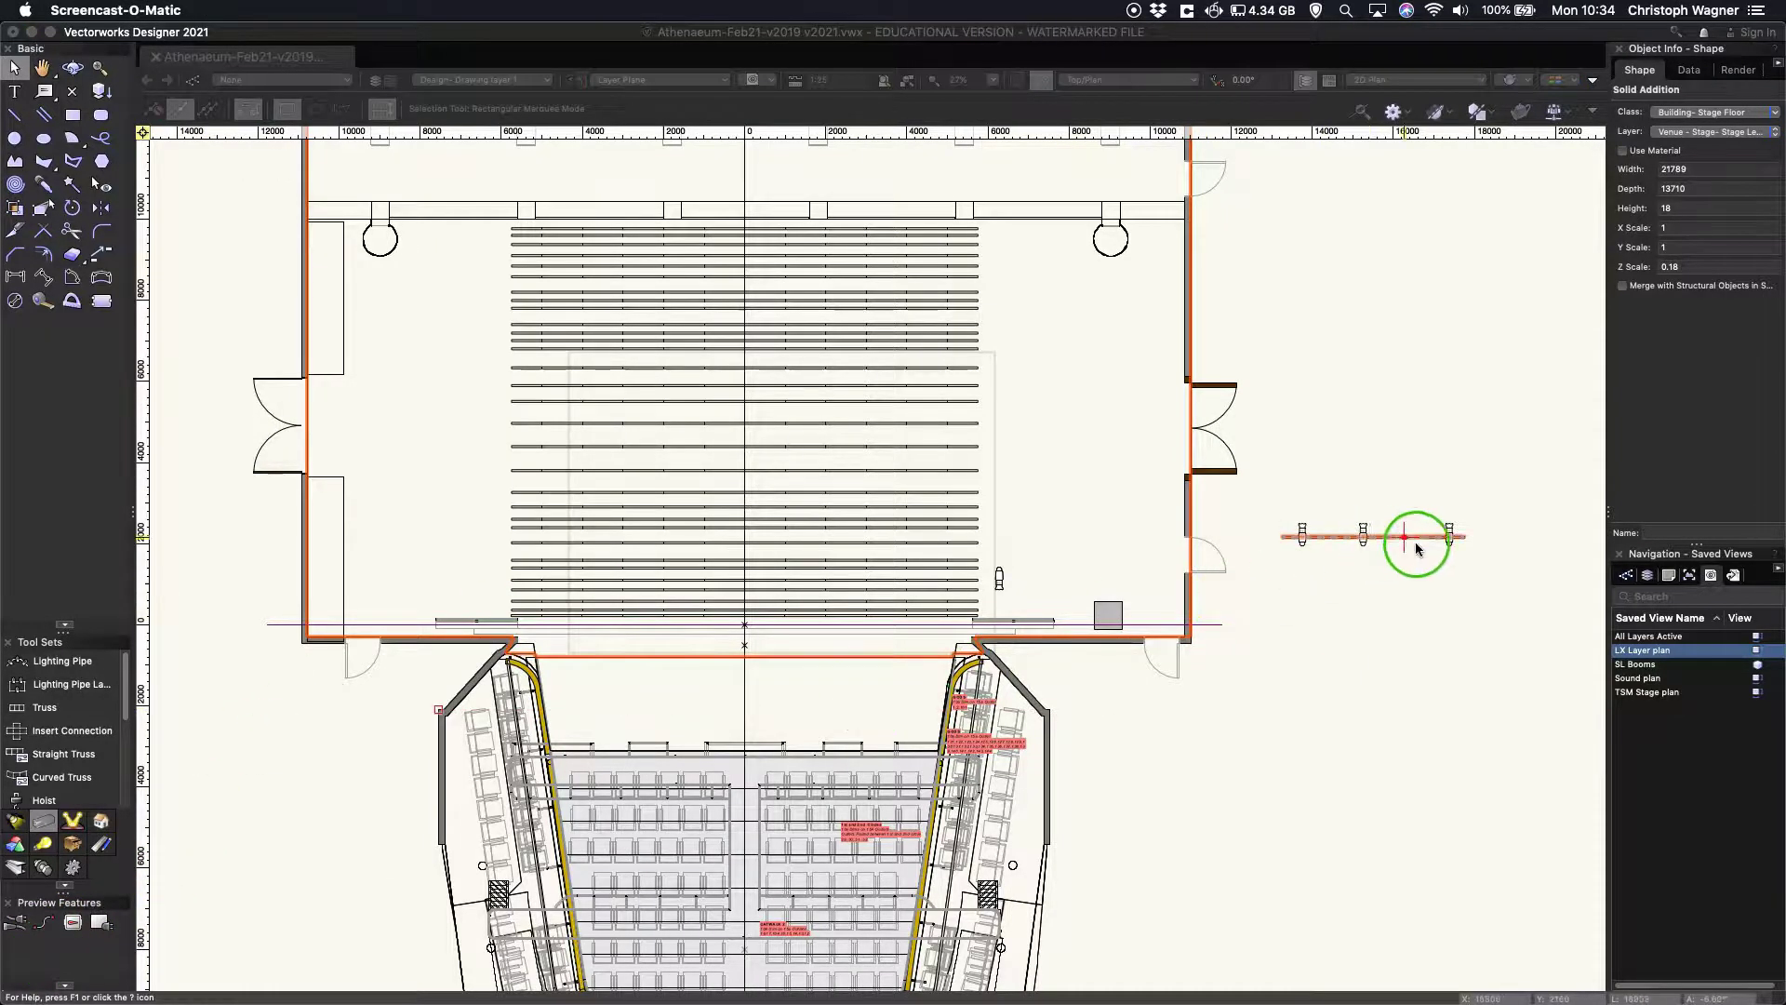
scroll(1423, 531, "down", 3)
scroll(1415, 530, "up", 8)
middle_click_drag(1417, 538, 1283, 536)
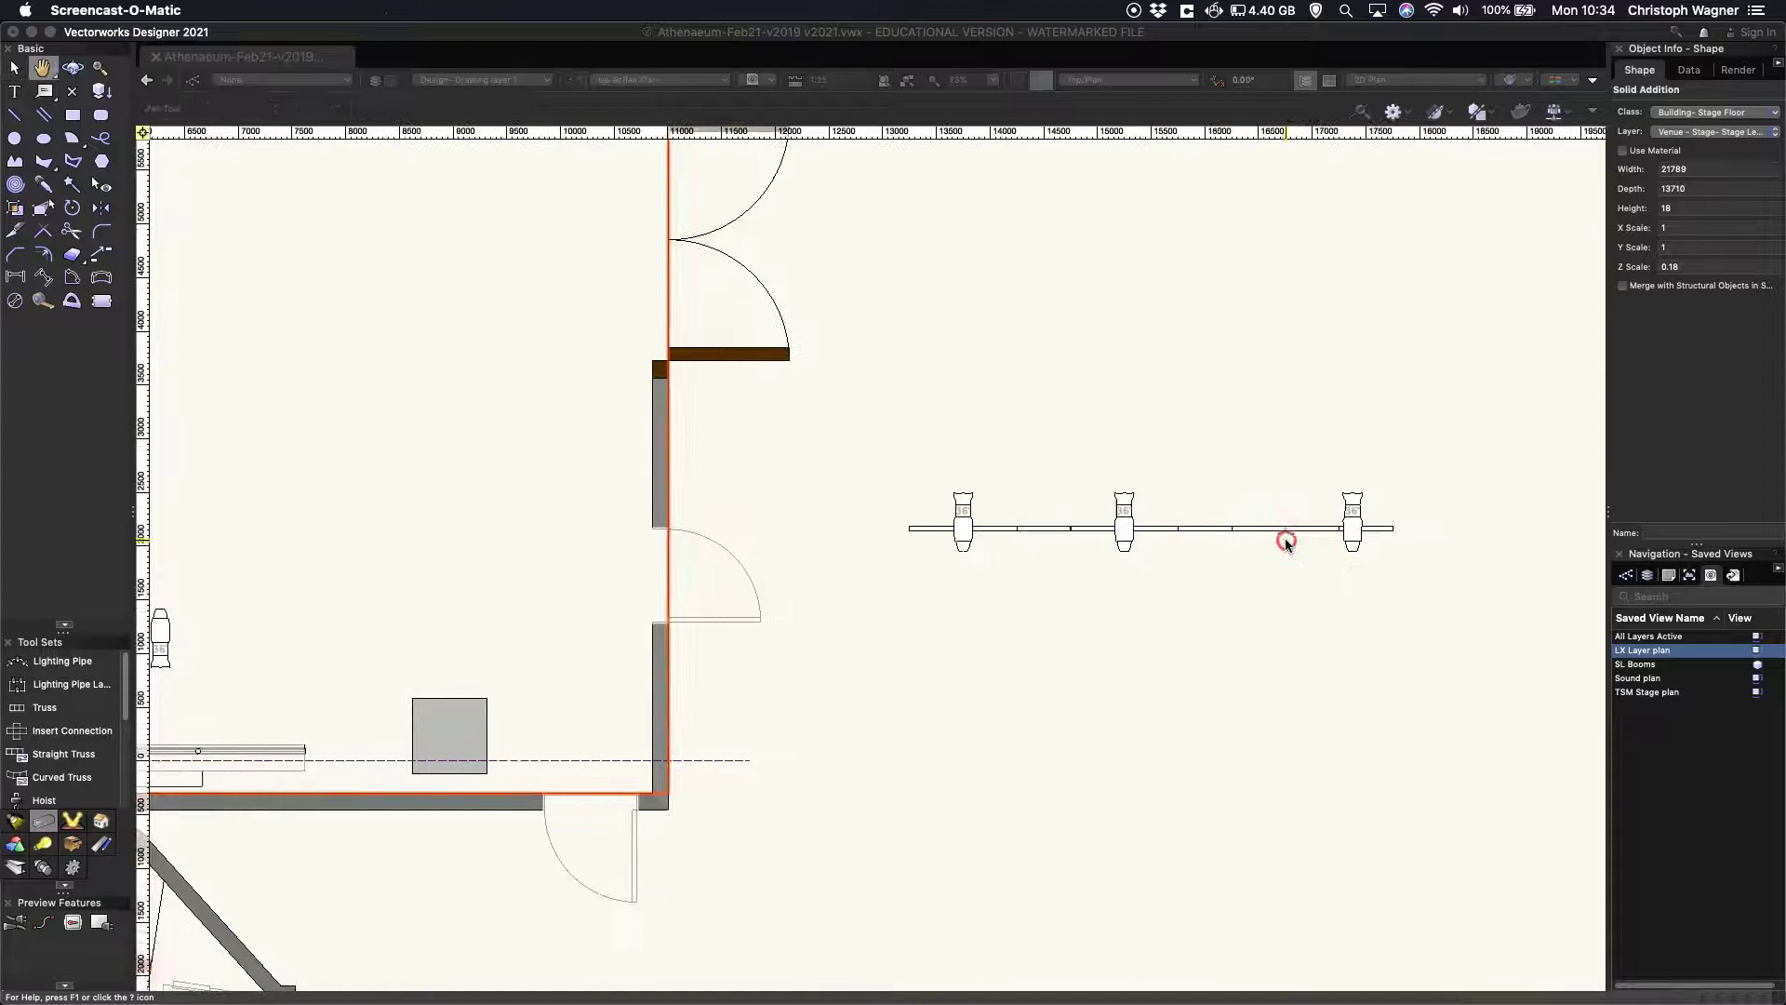
left_click(1135, 601)
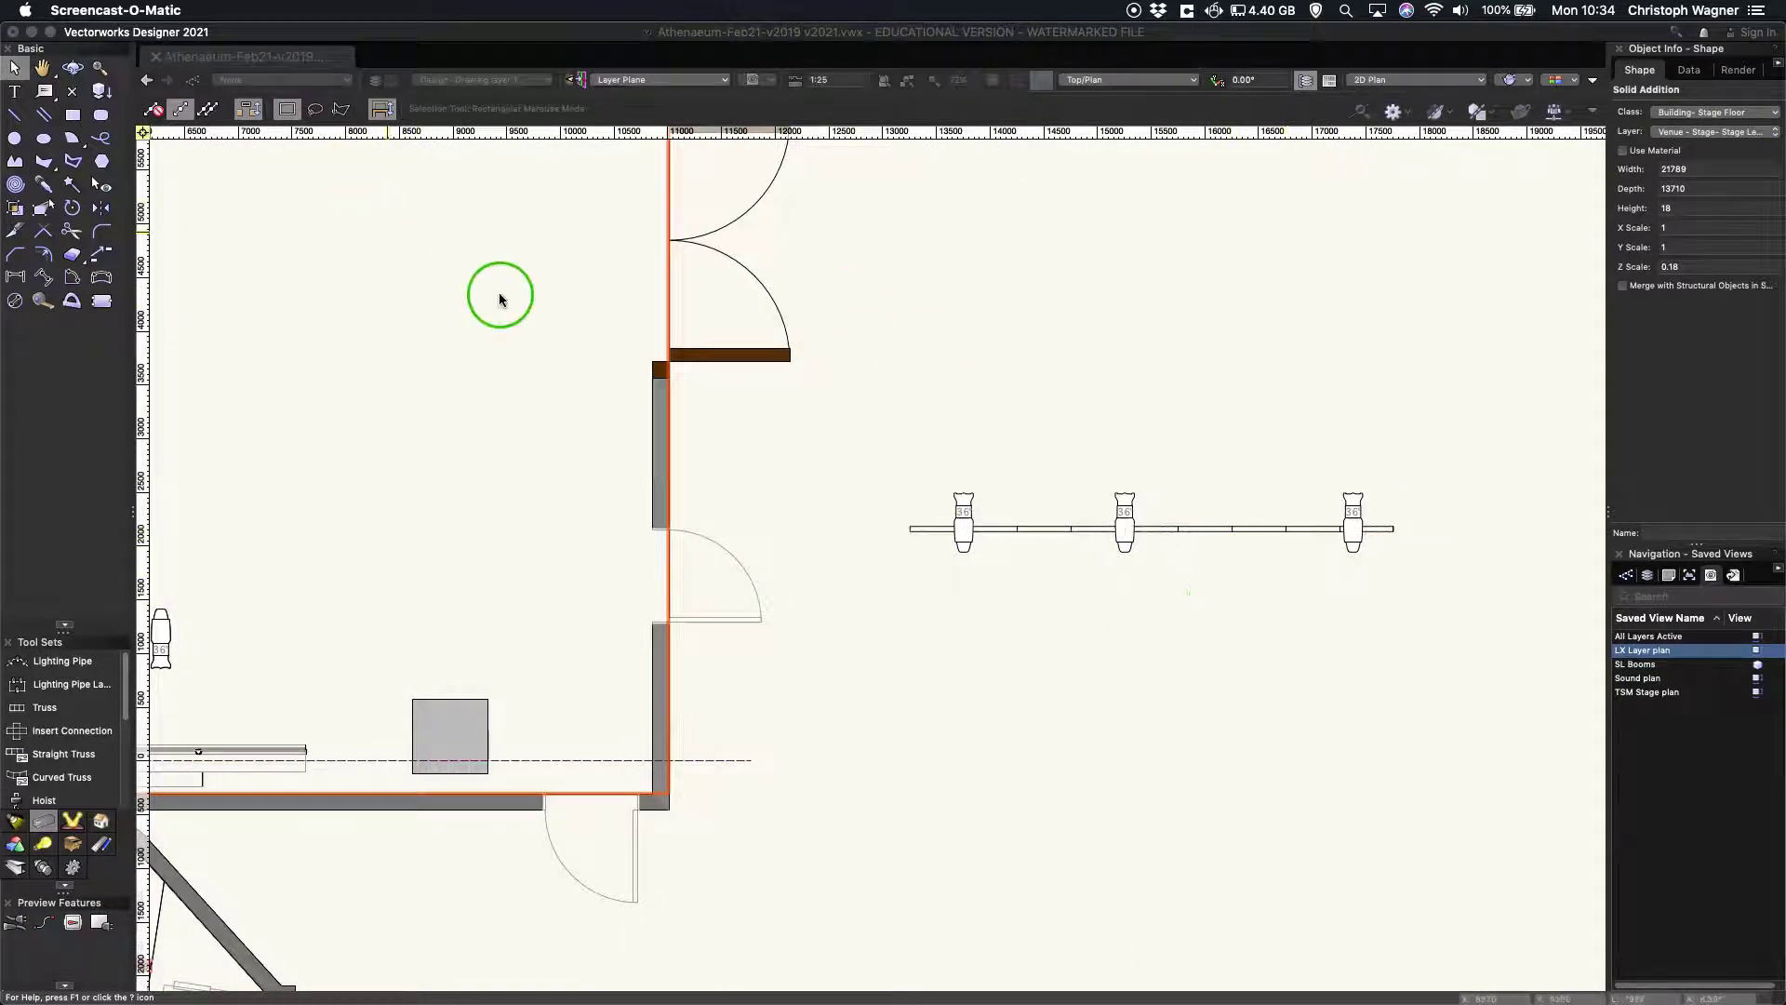
Open the Label Legend Manager from the lighting commands menu
left_click(549, 307)
left_click(417, 11)
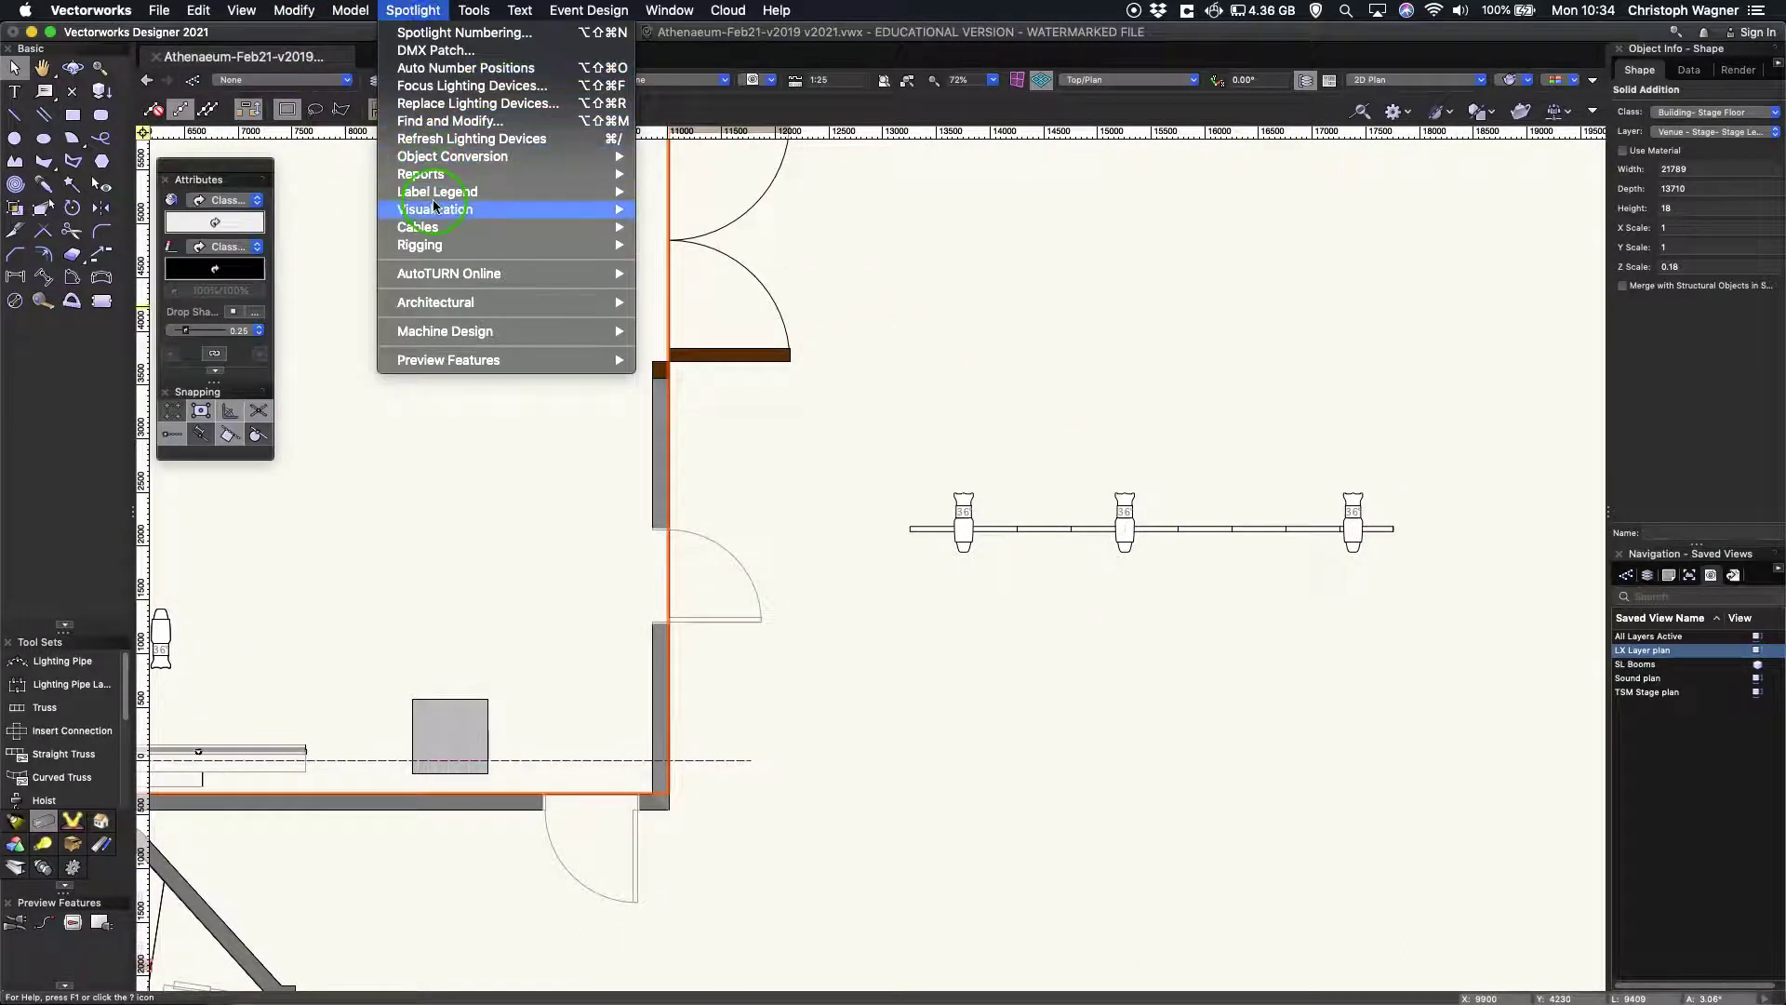
left_click(437, 198)
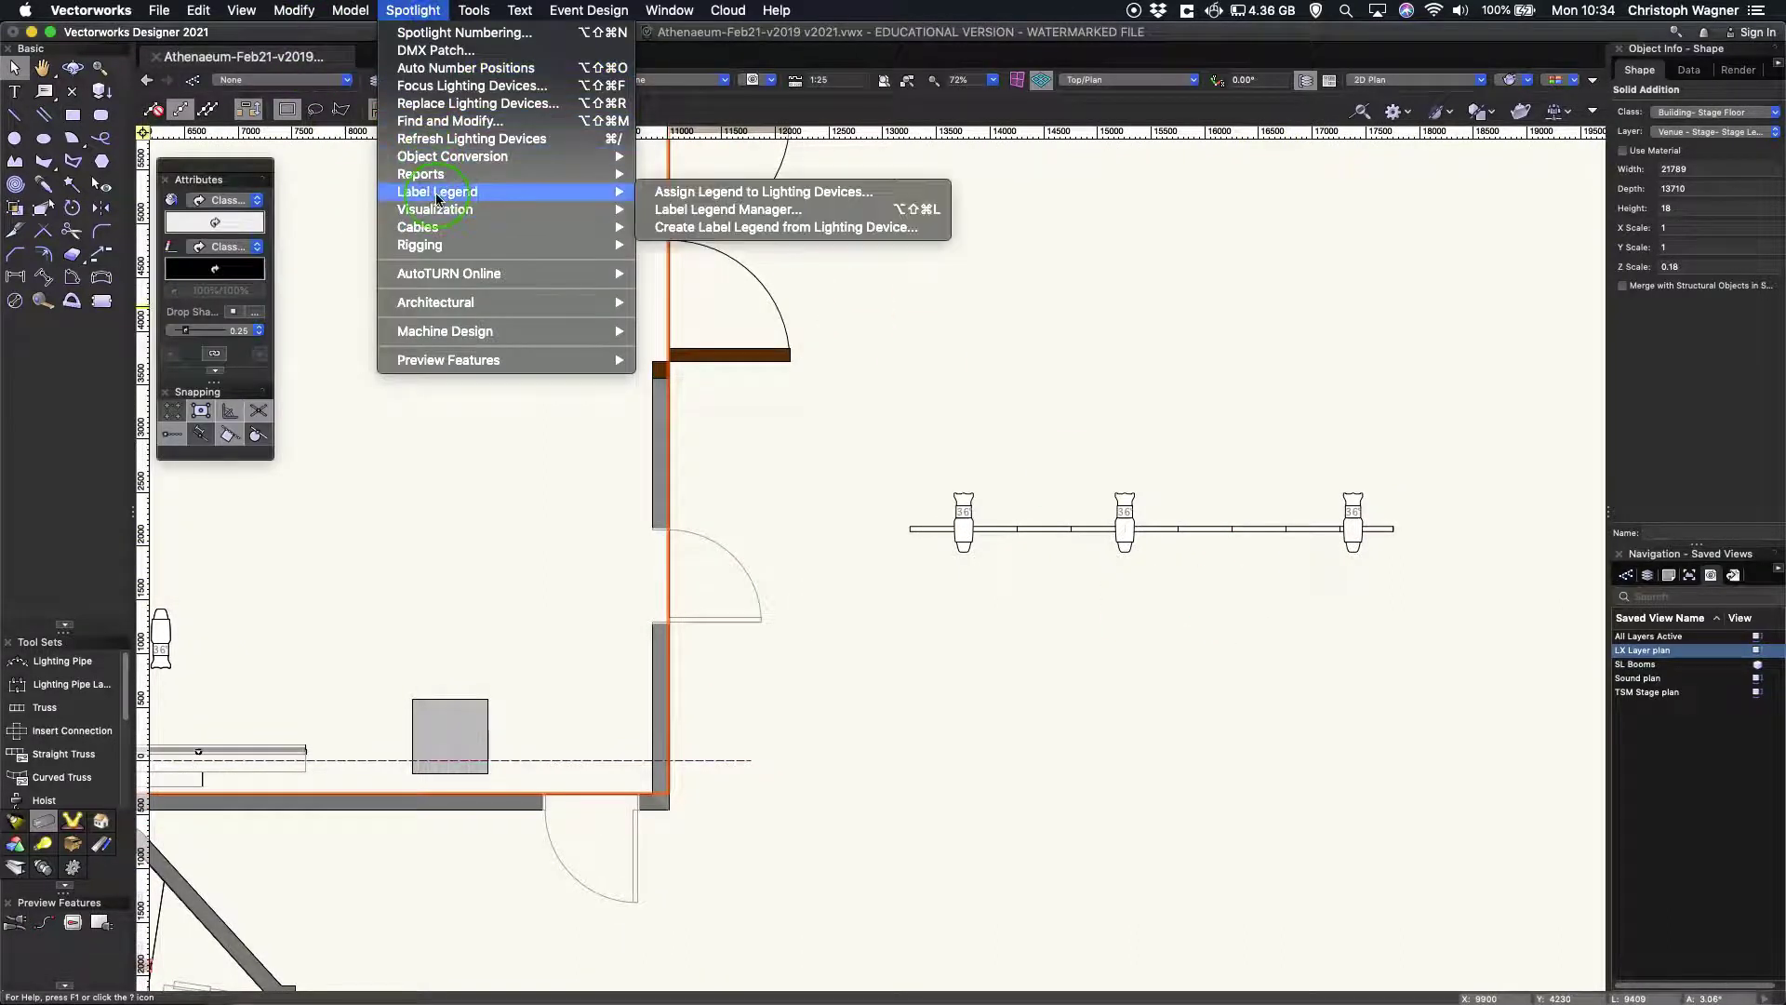
left_click(747, 210)
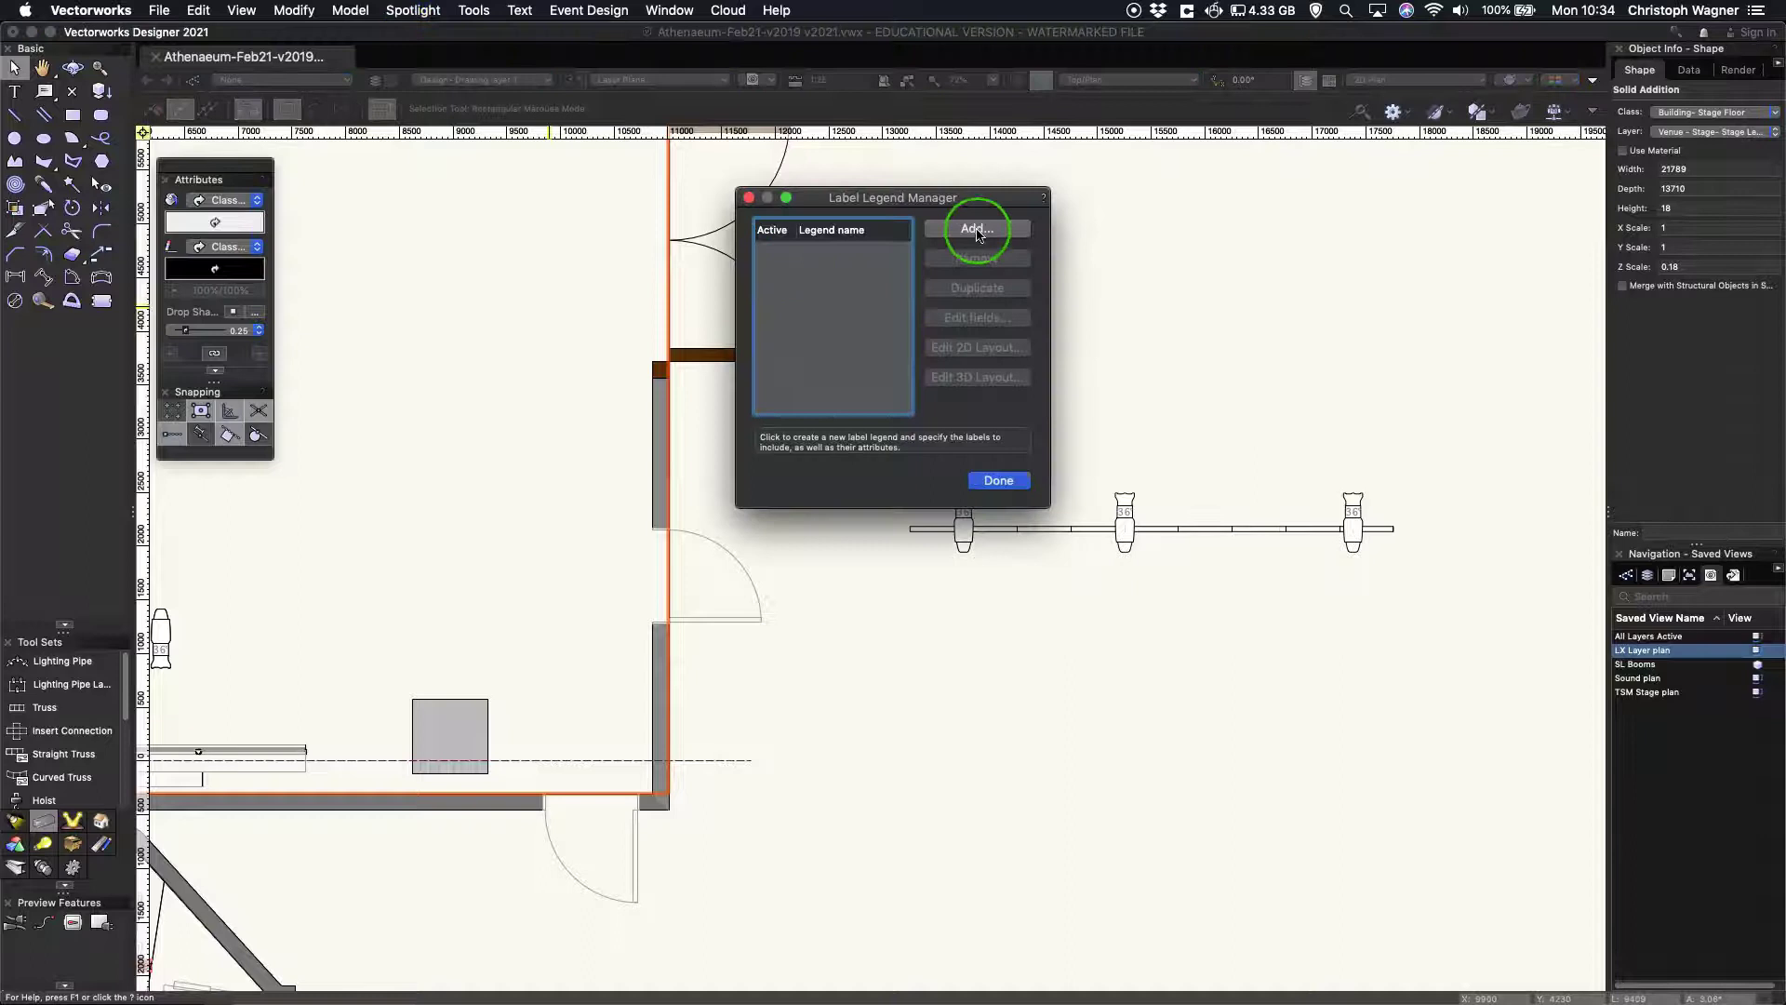
Add a legend named Generic showing Color, Dimmer and Channel in 2D
left_click(976, 229)
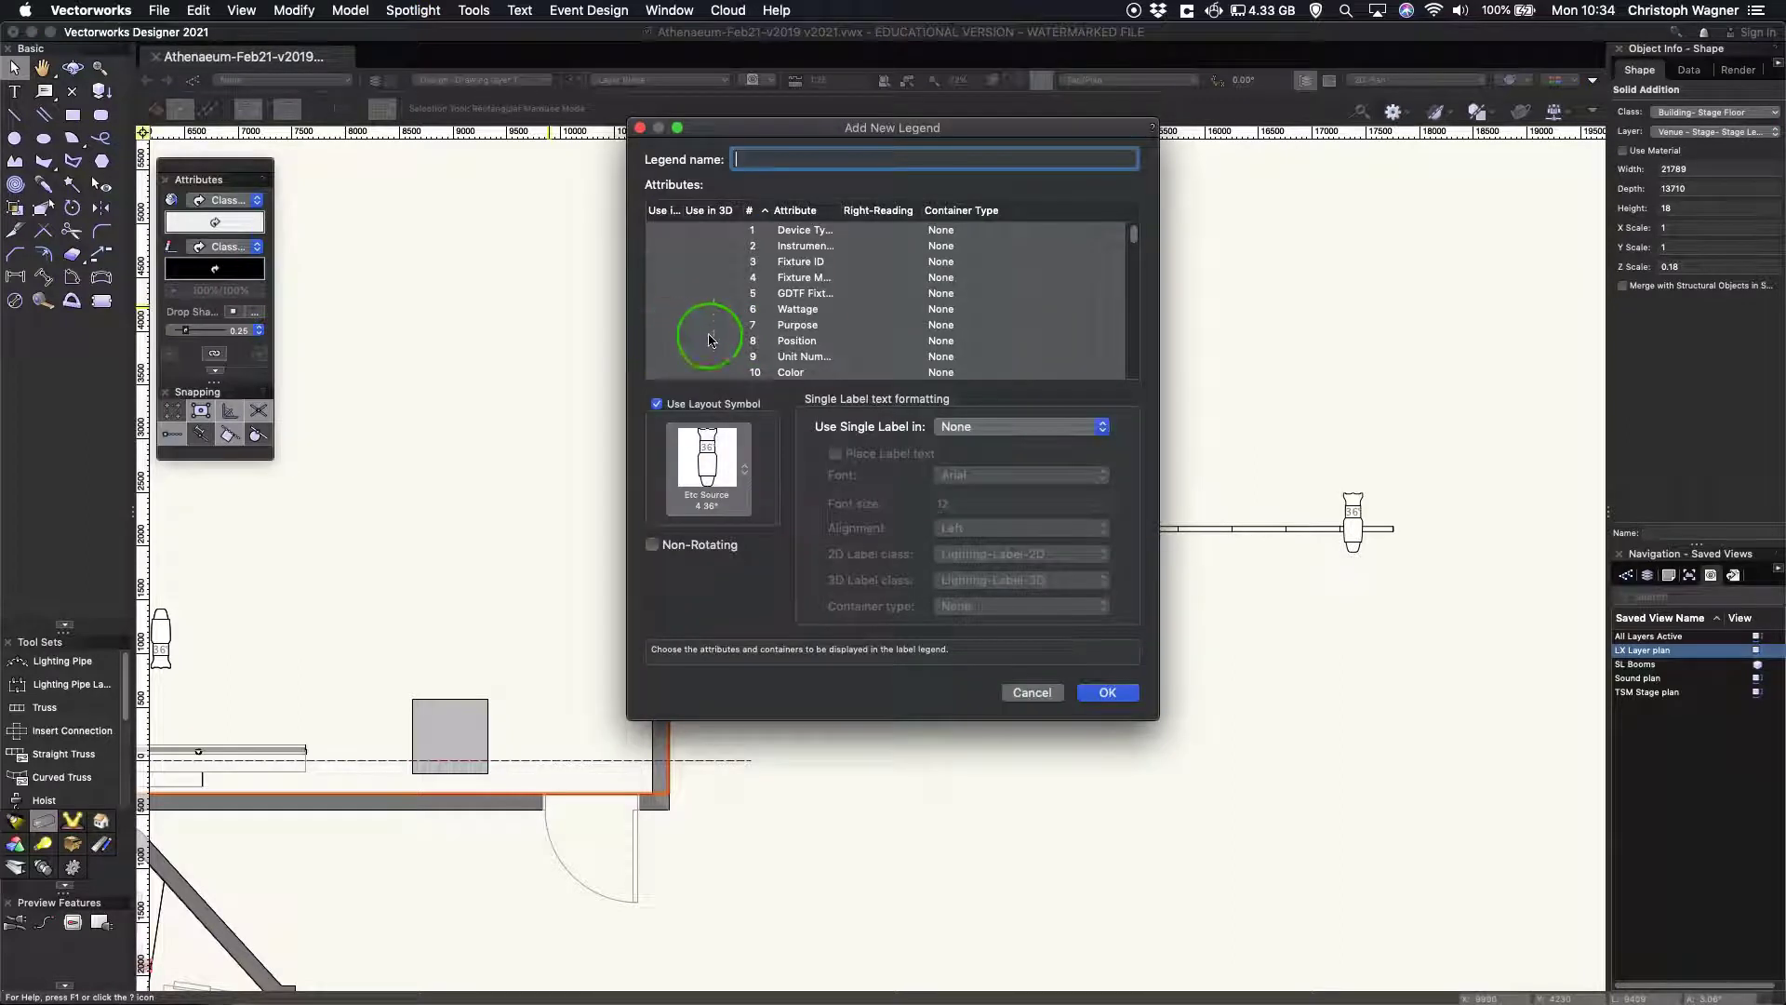
left_click(660, 375)
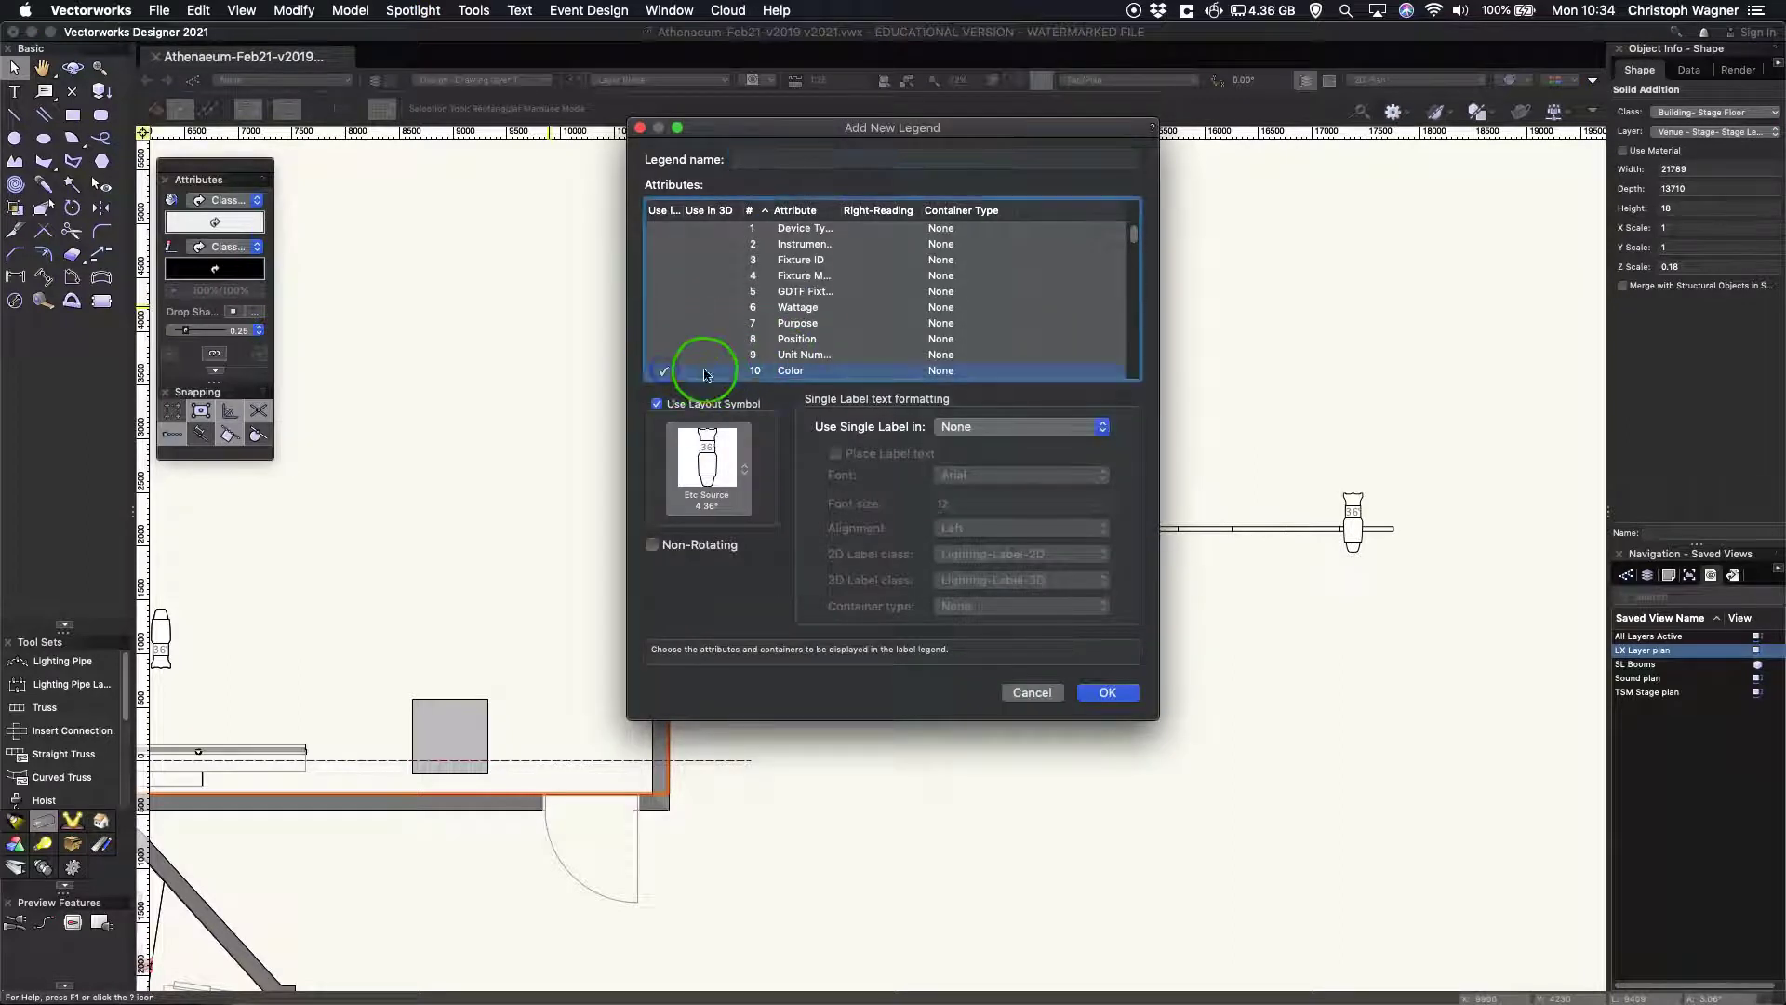
scroll(717, 350, "down", 3)
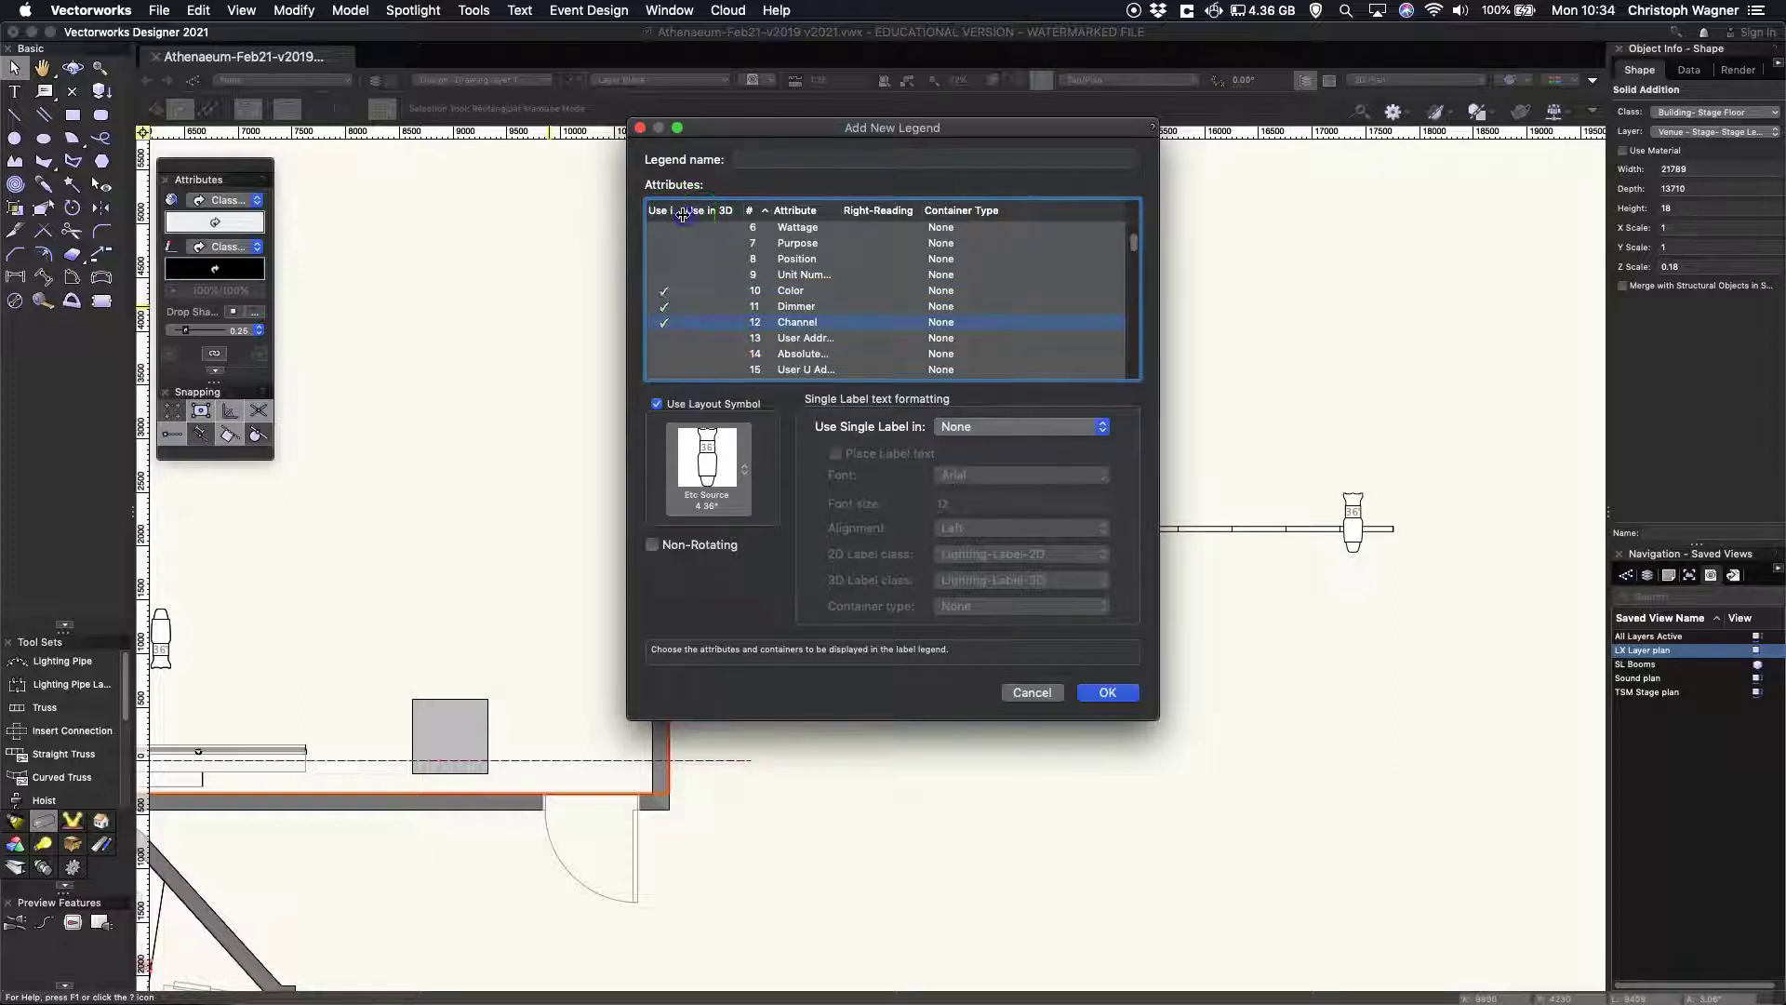
left_click_drag(683, 215, 721, 216)
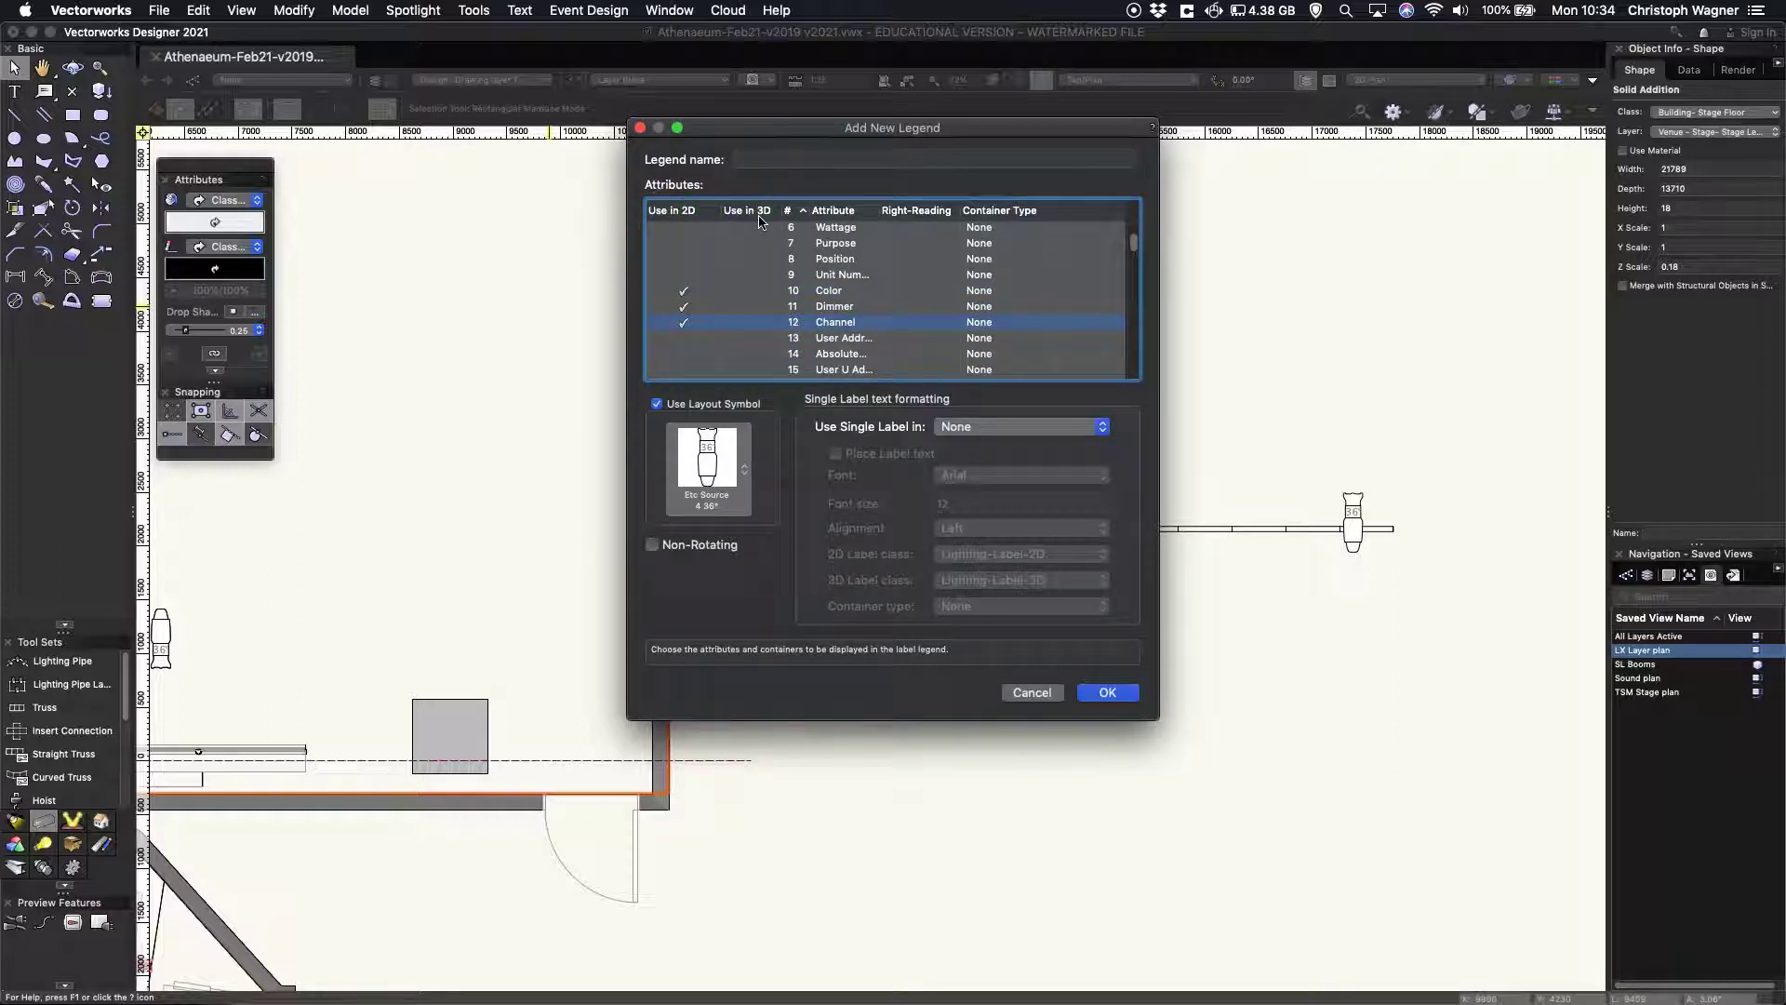
left_click(763, 152)
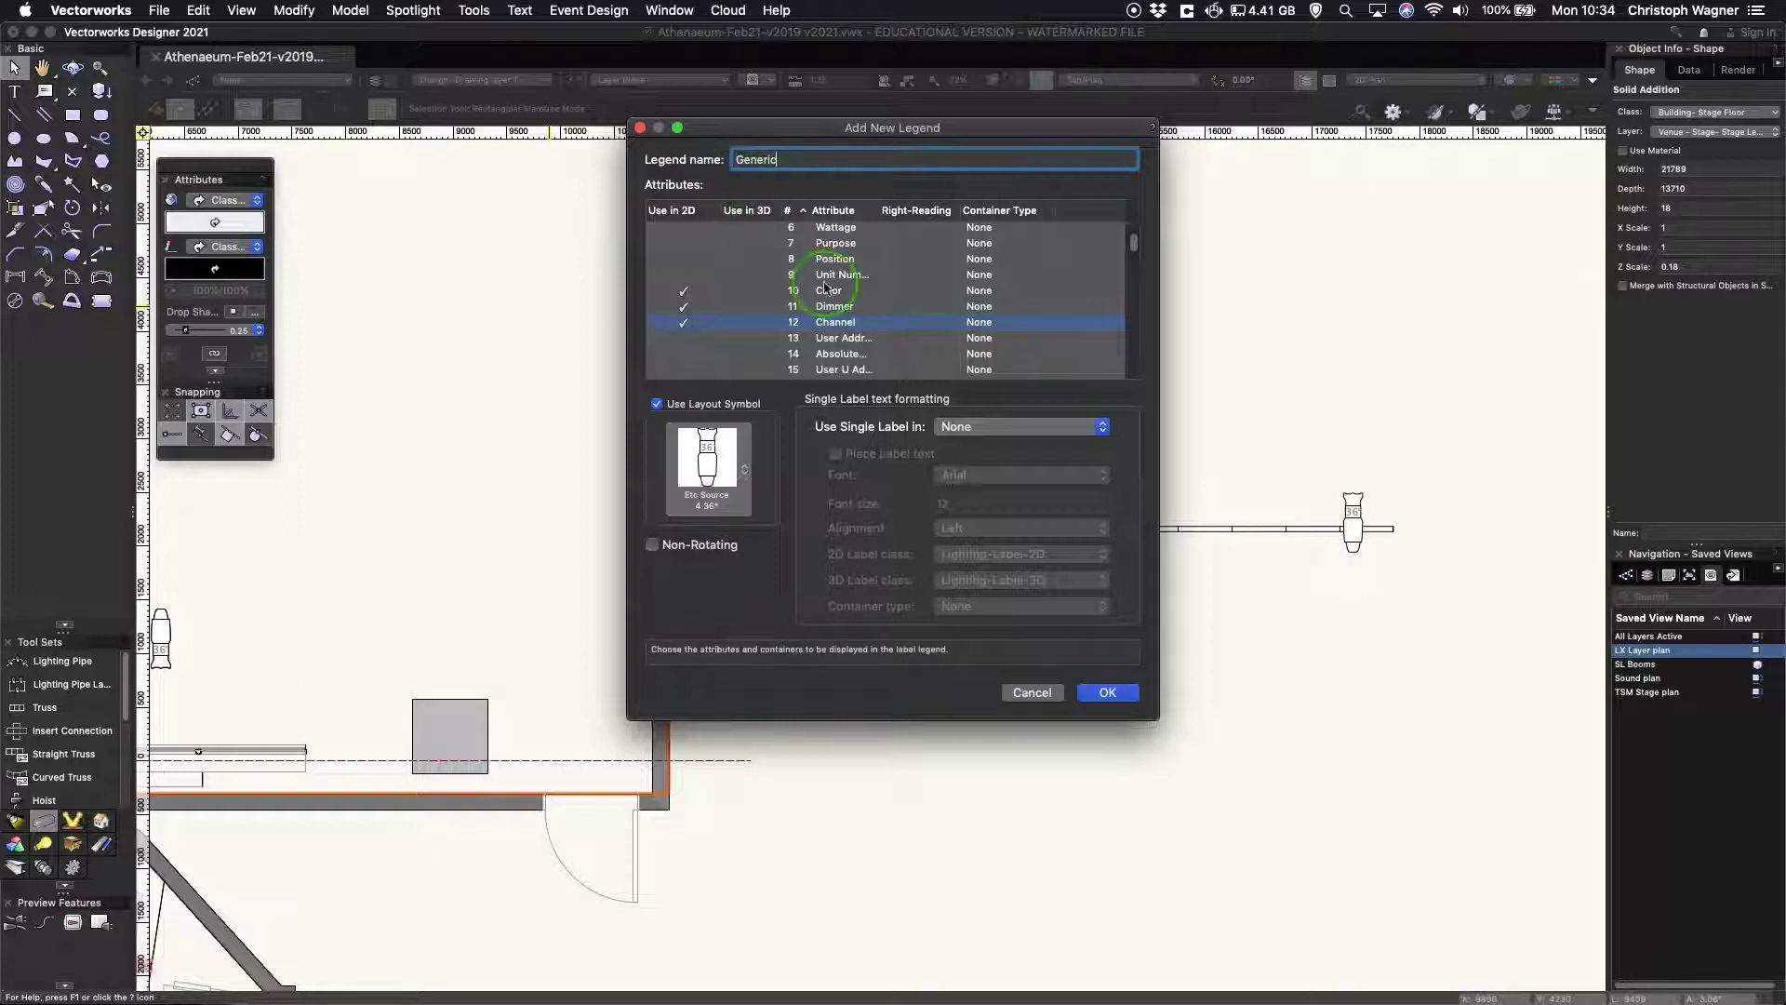
left_click(1113, 692)
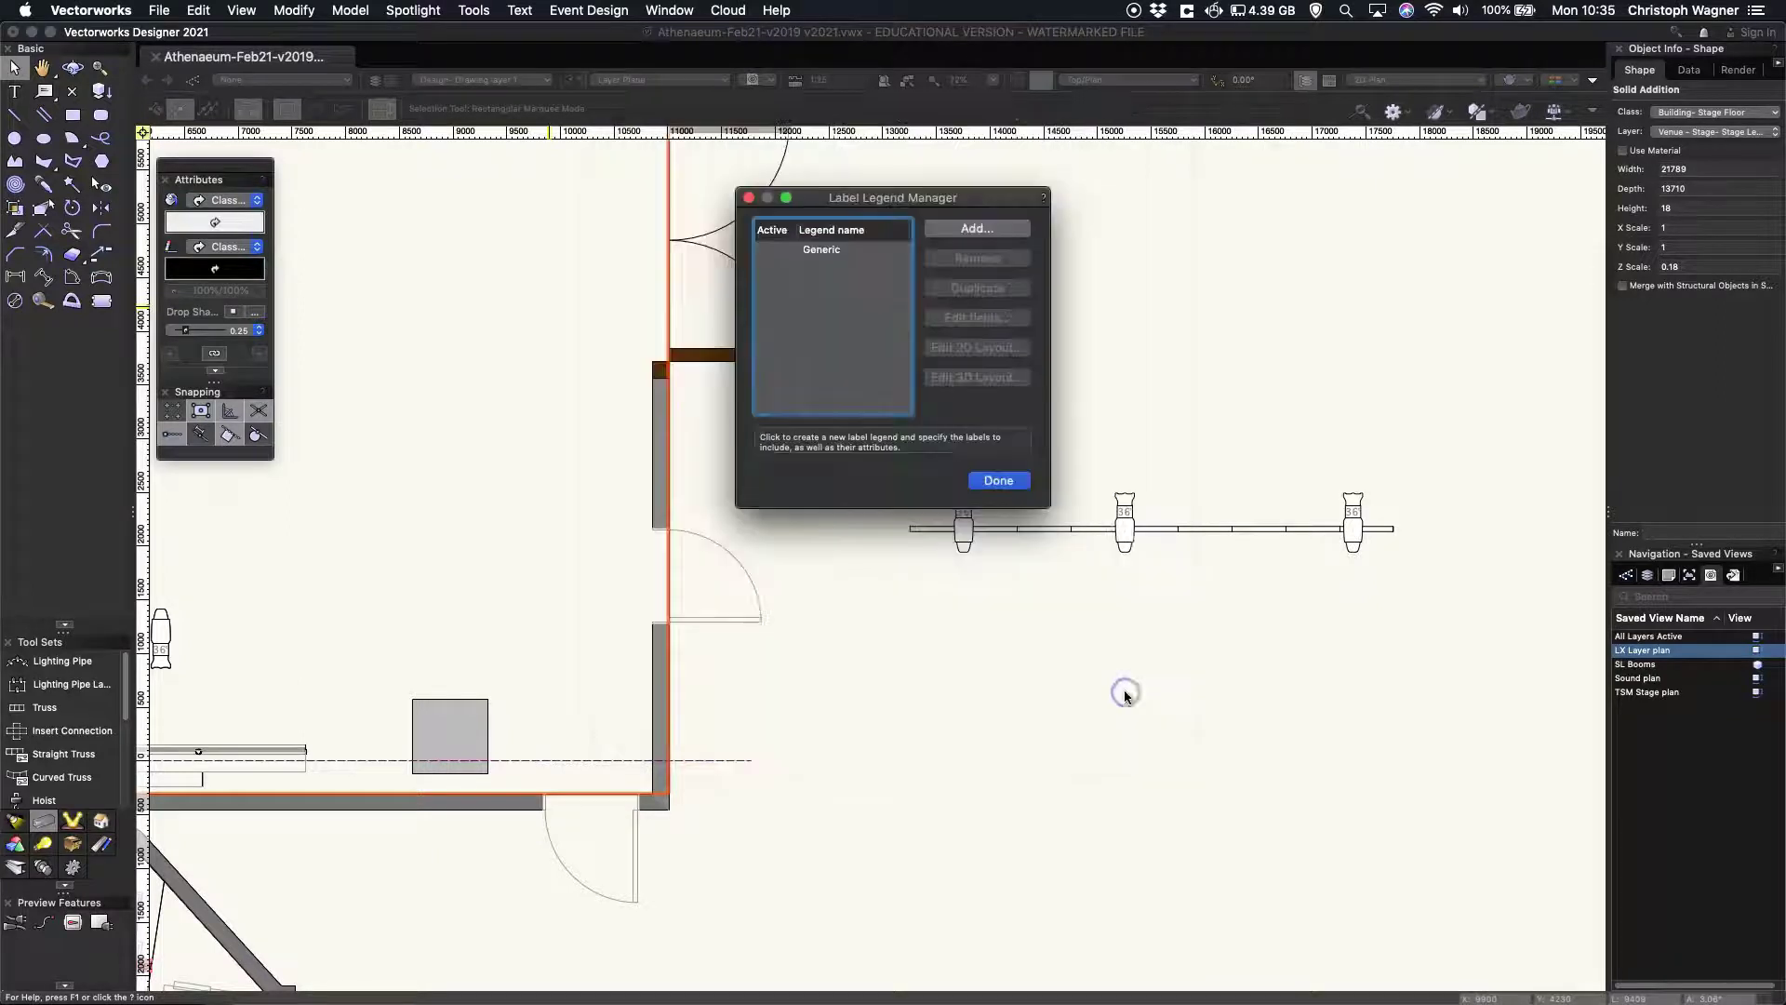
Select the Generic legend, glance at its 2D label layout, and return to the plan
left_click(800, 255)
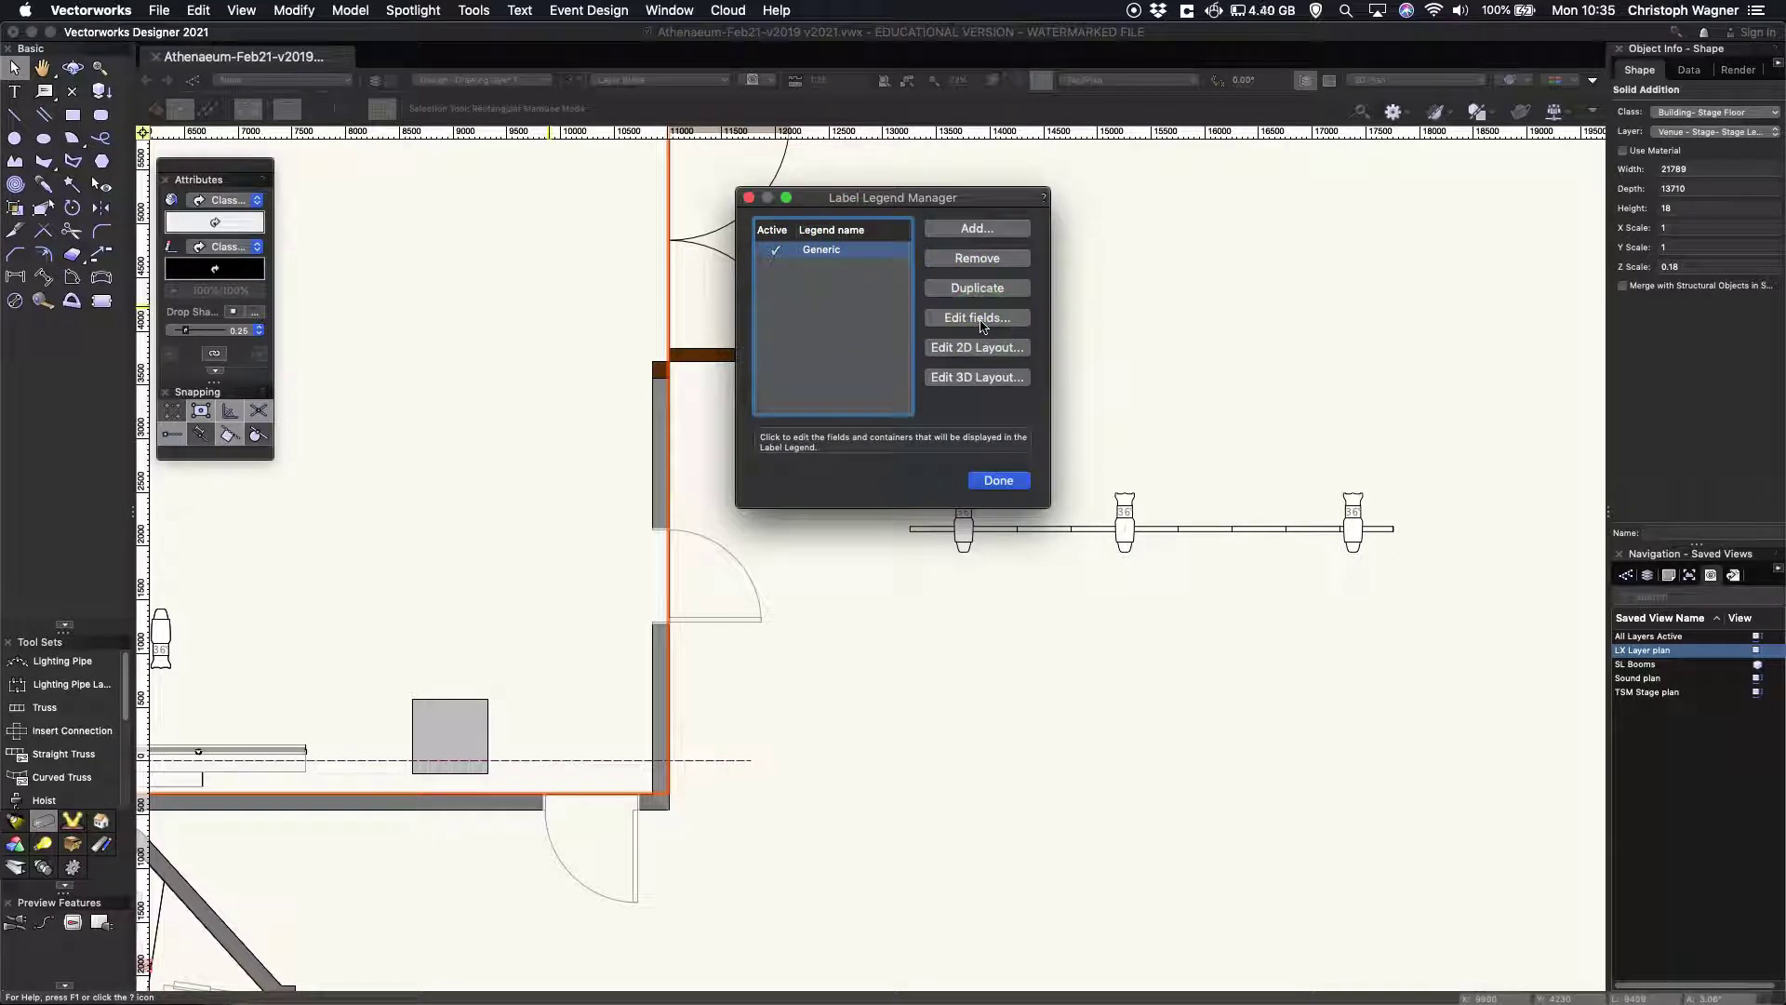
left_click(977, 347)
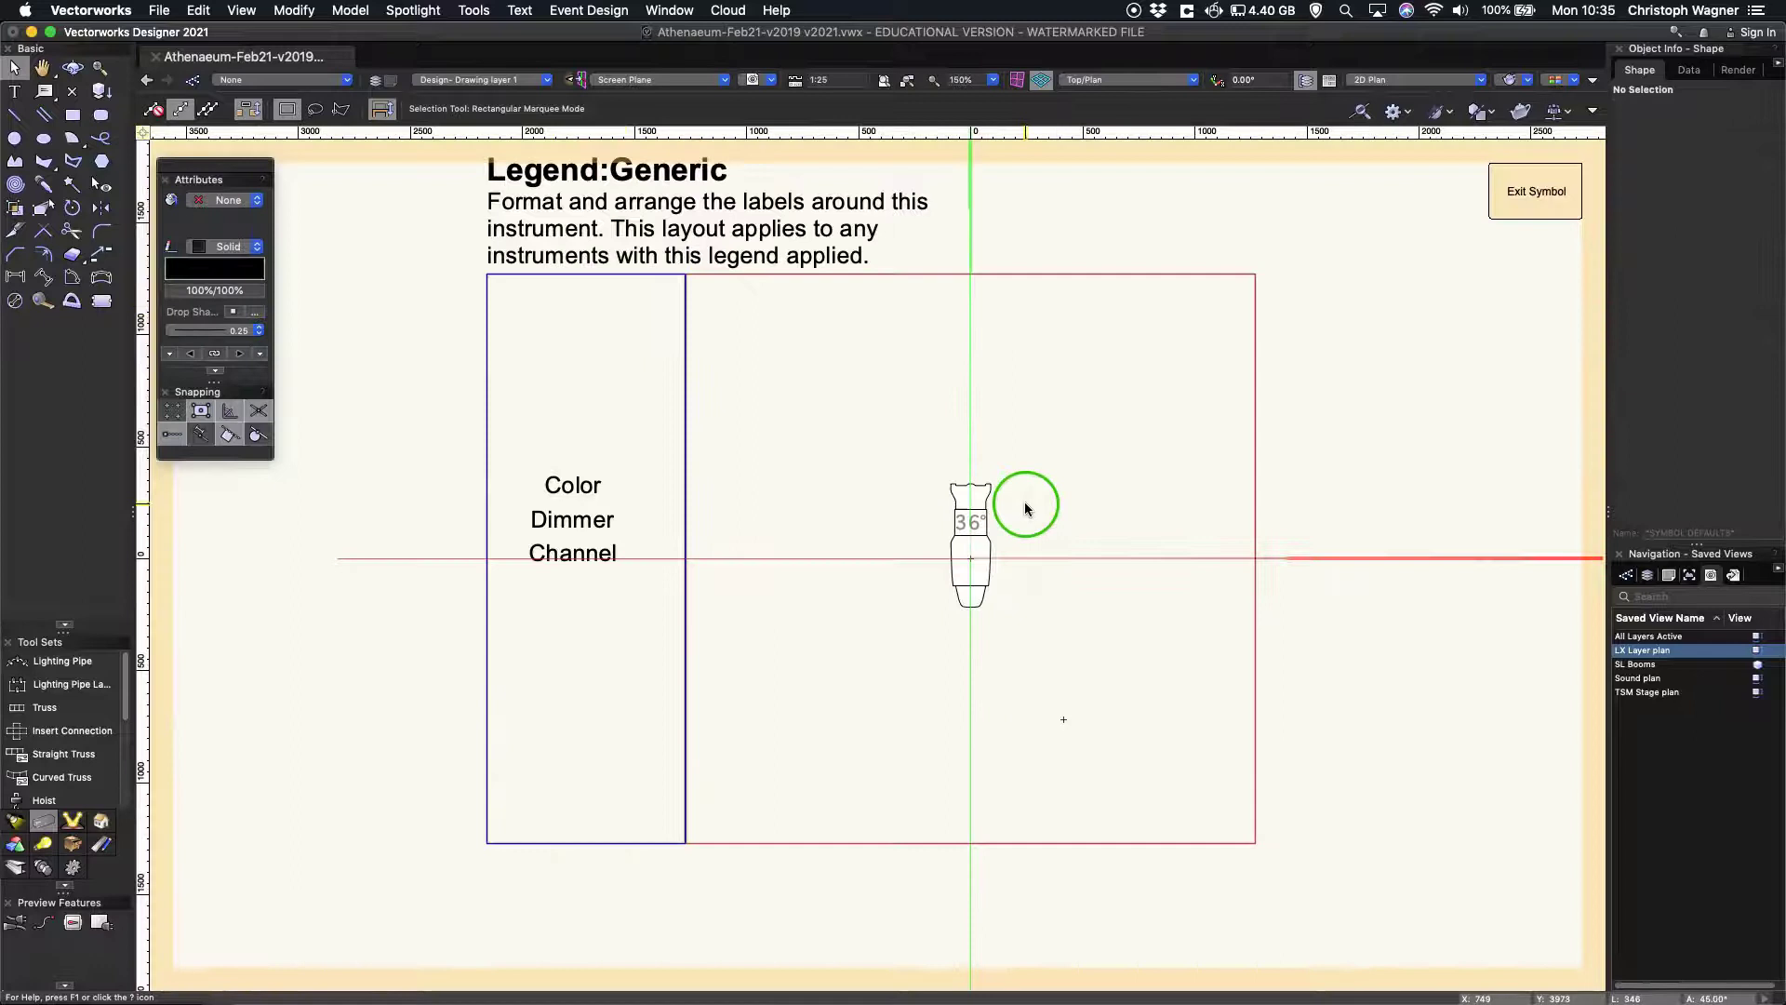
left_click(1530, 190)
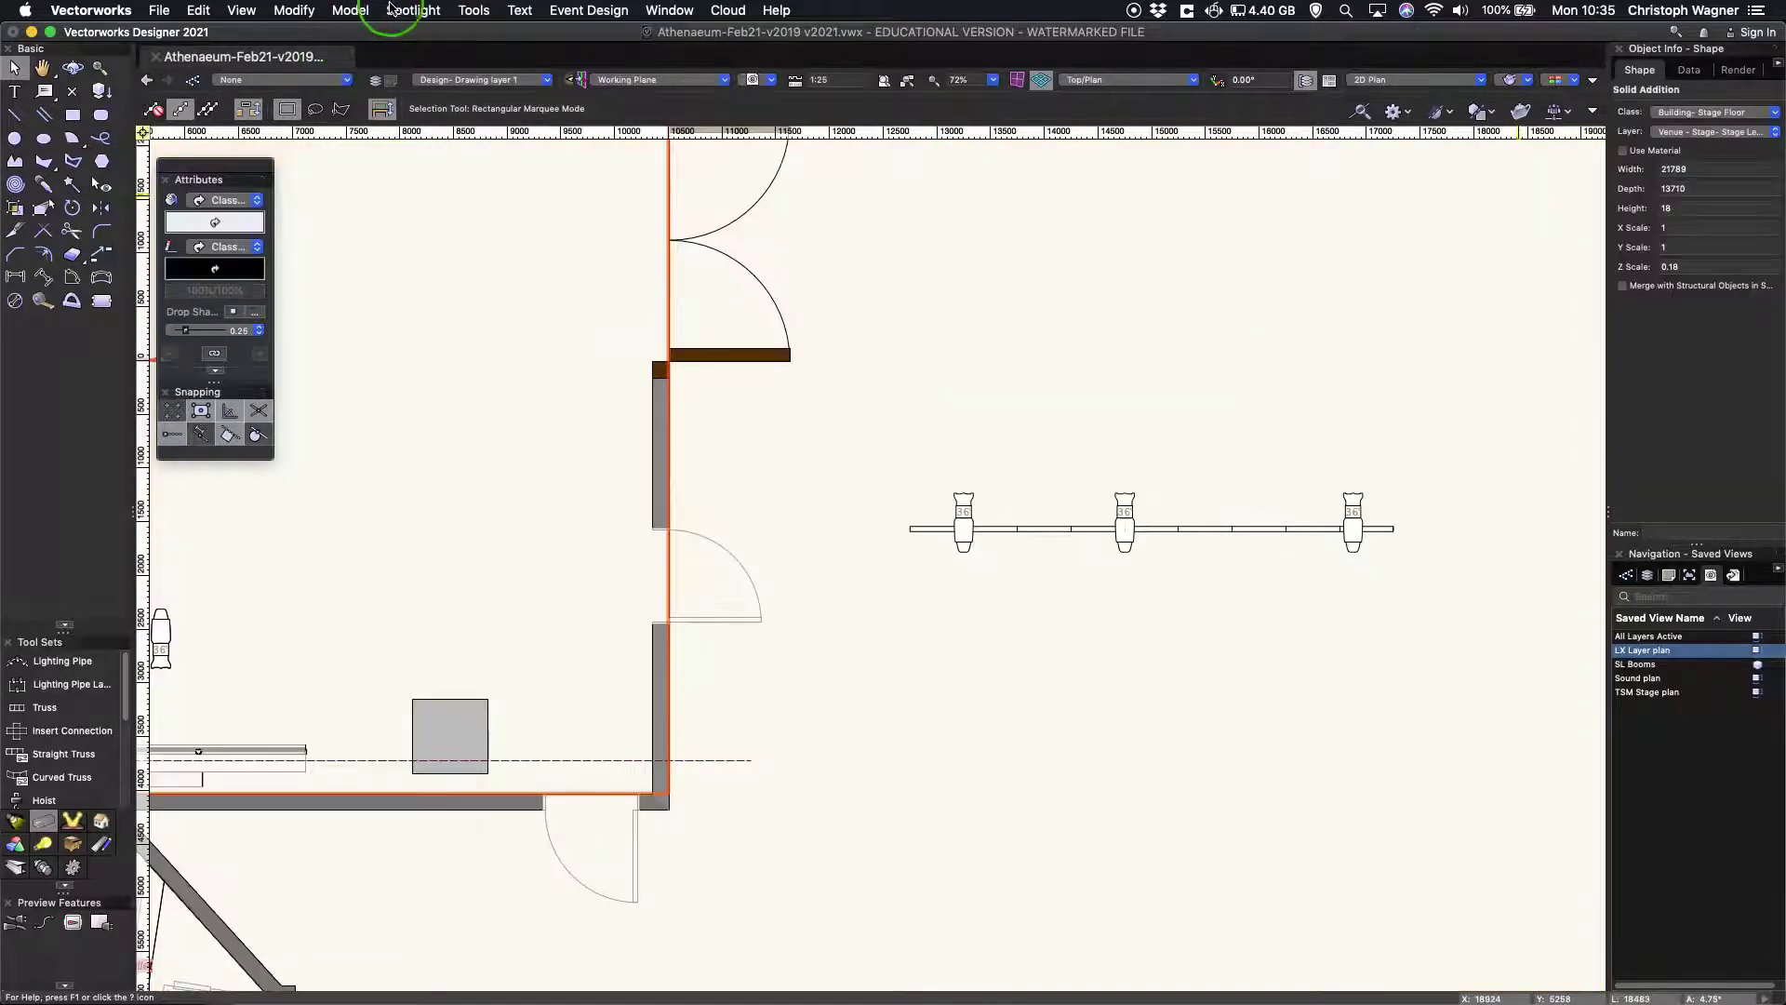
In the Label Legend Manager, give Generic's Channel a Circle container and Dimmer a Rectangle container
left_click(392, 9)
mouse_move(437, 191)
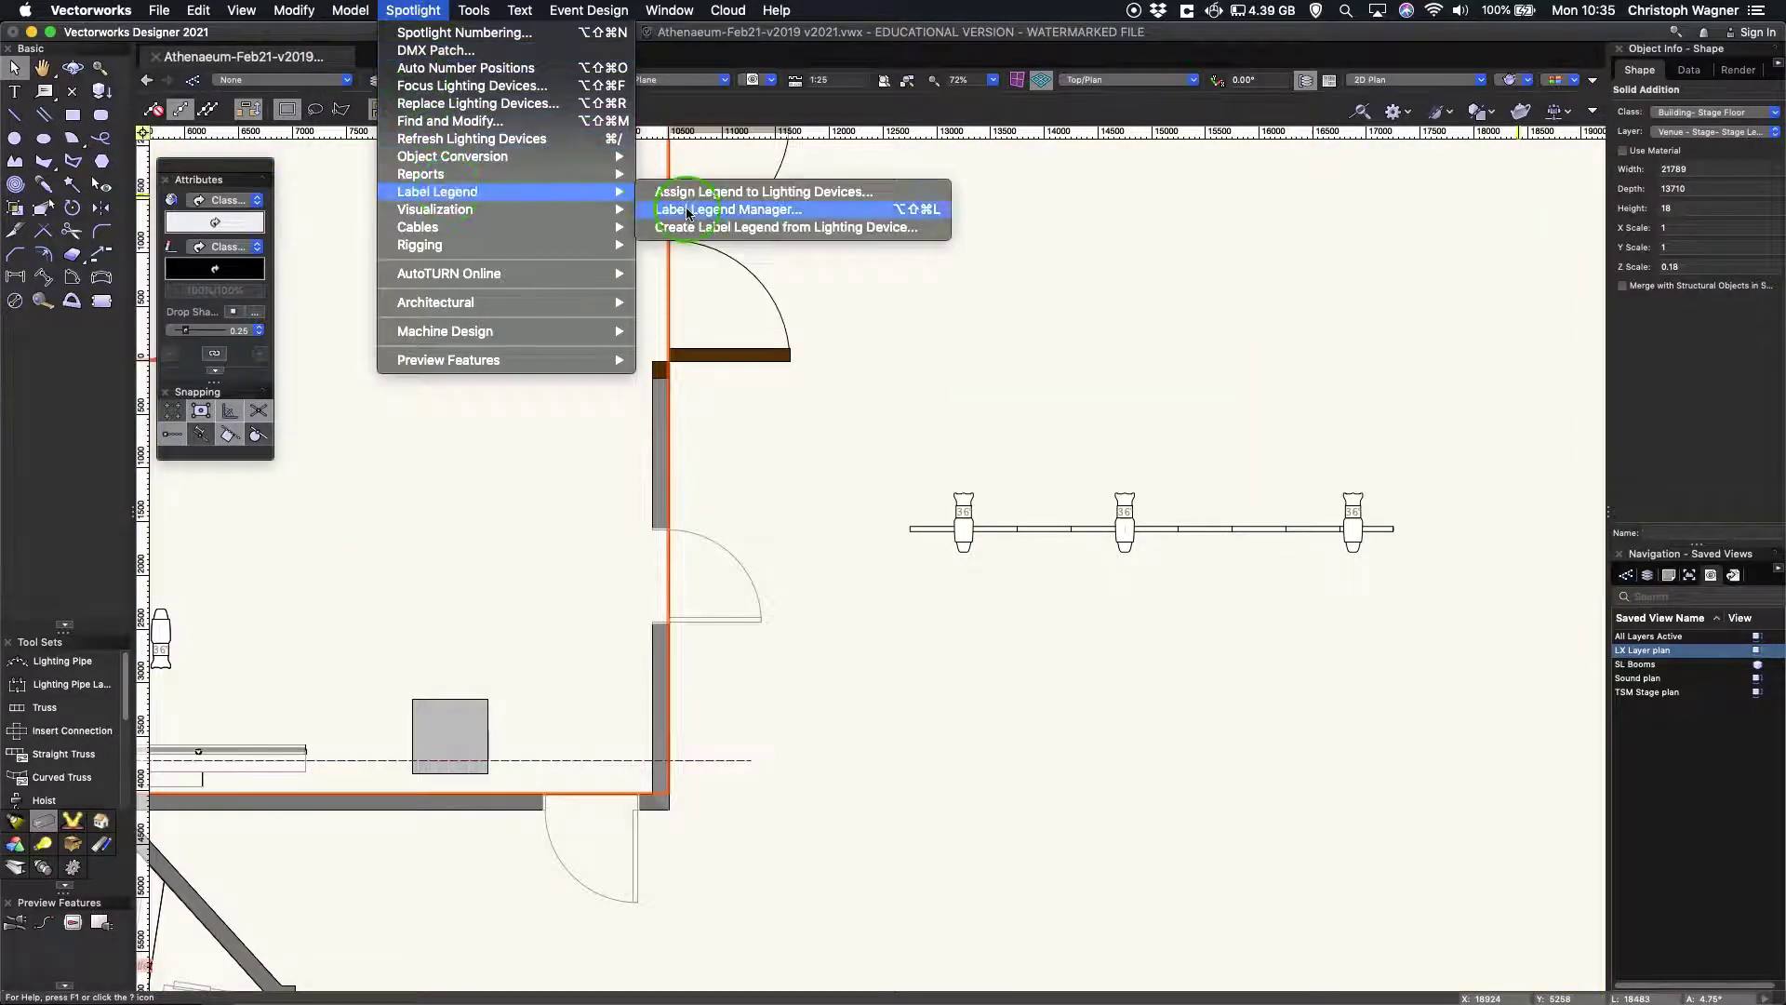
left_click(687, 210)
left_click(835, 251)
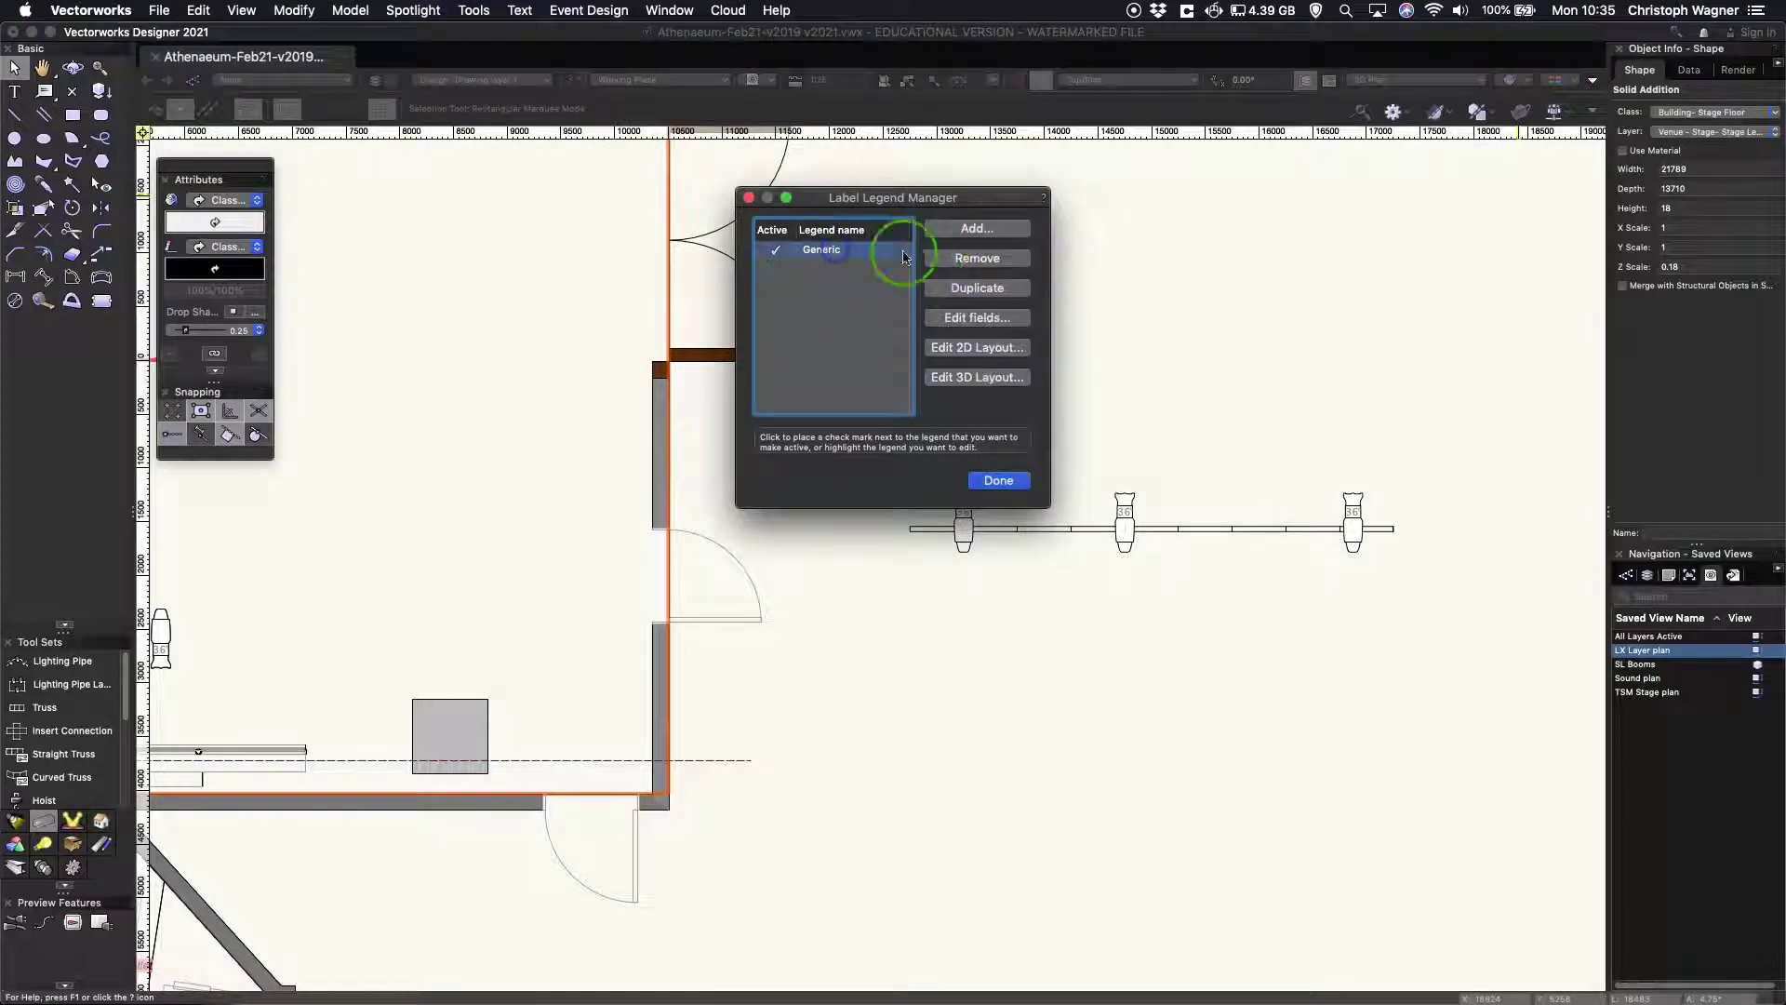
left_click(979, 318)
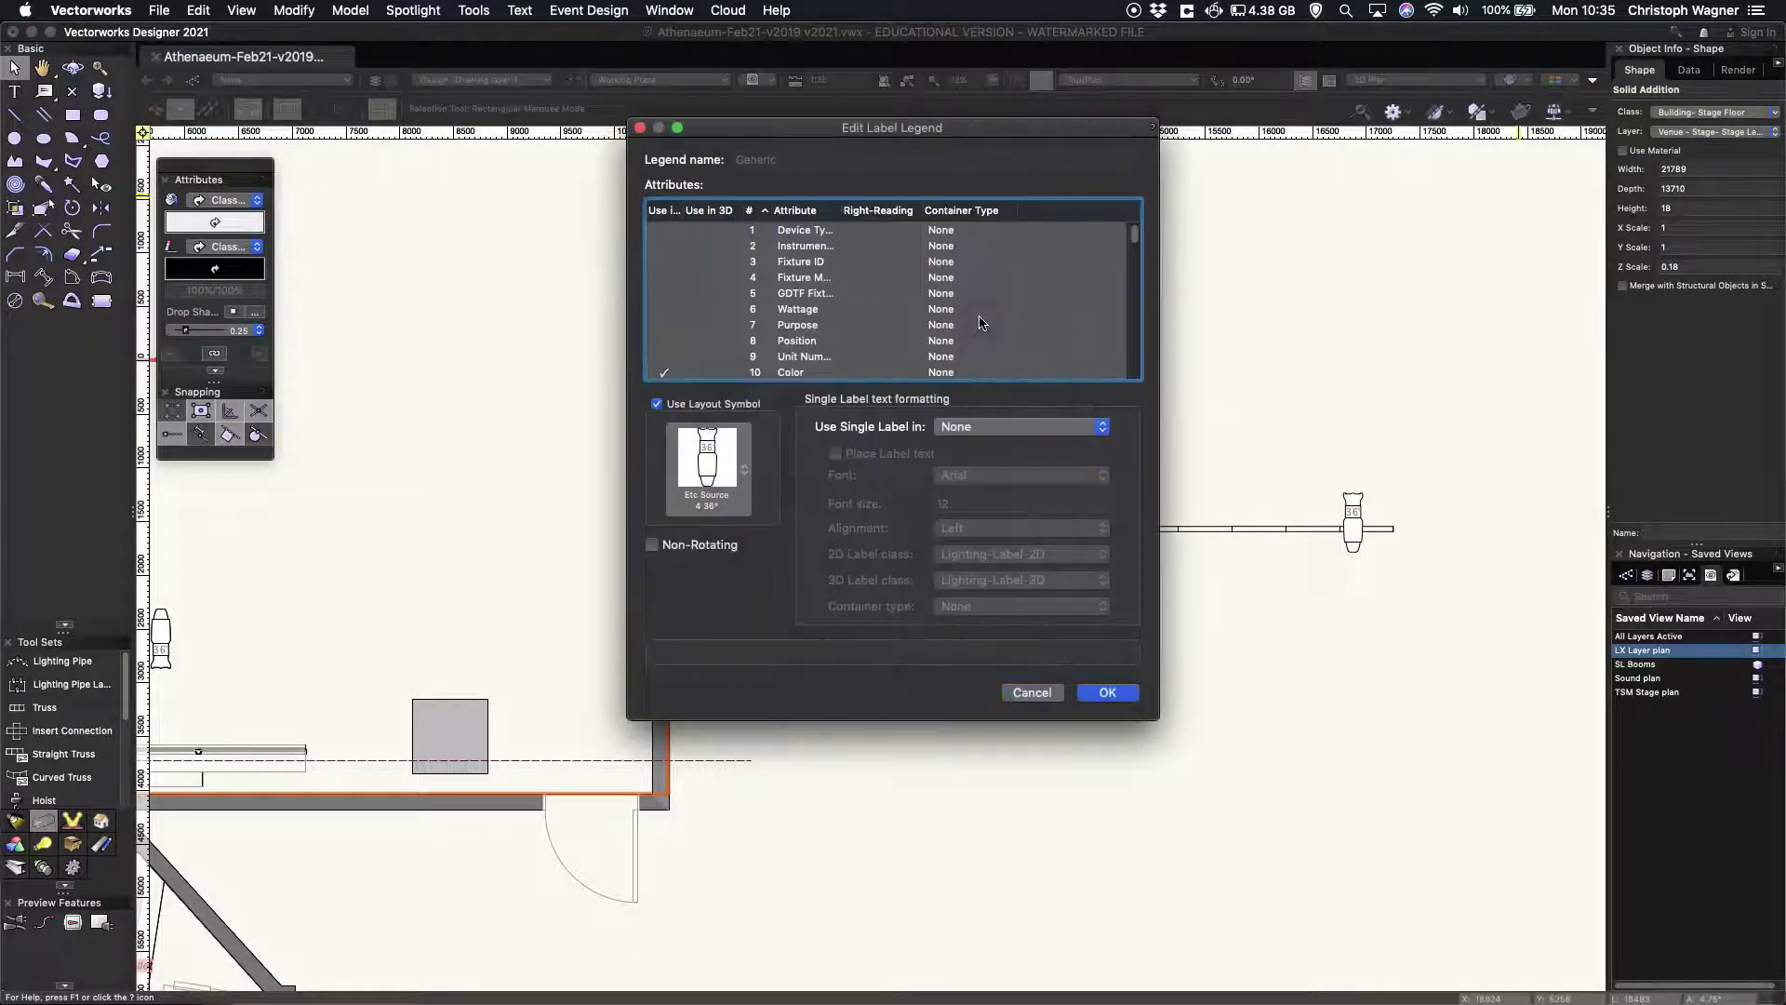
scroll(837, 335, "down", 4)
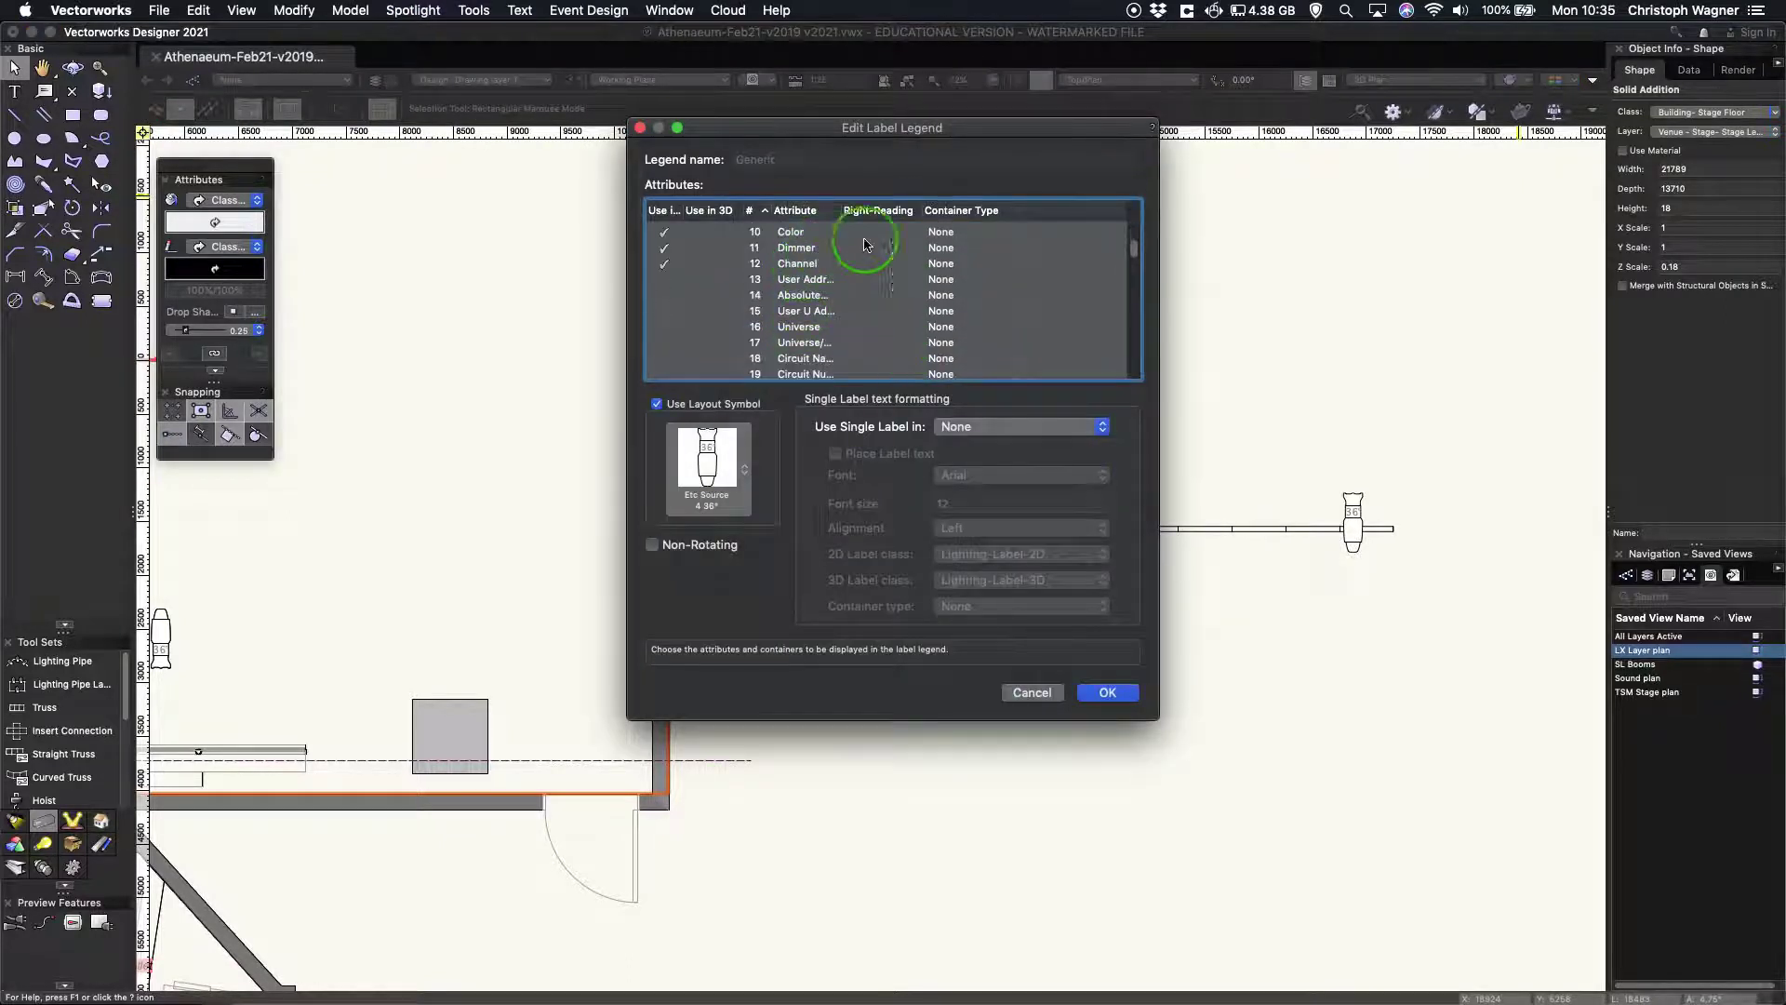
scroll(861, 269, "up", 1)
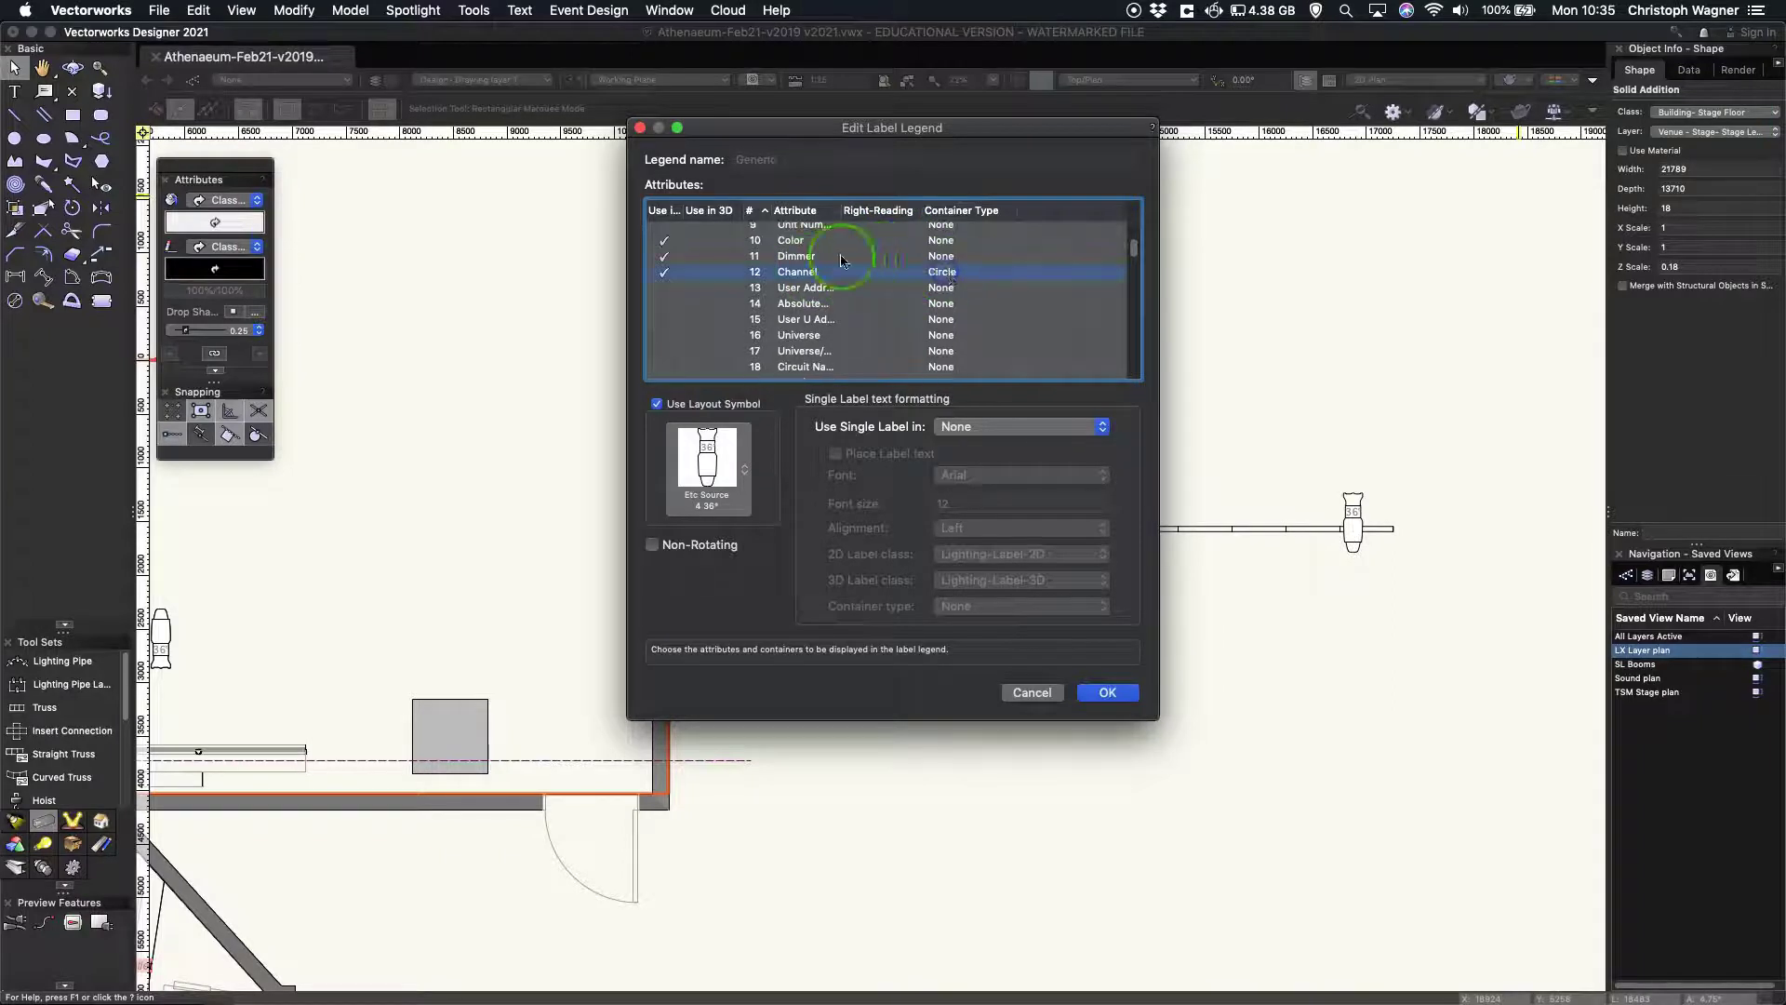
left_click_drag(842, 259, 866, 263)
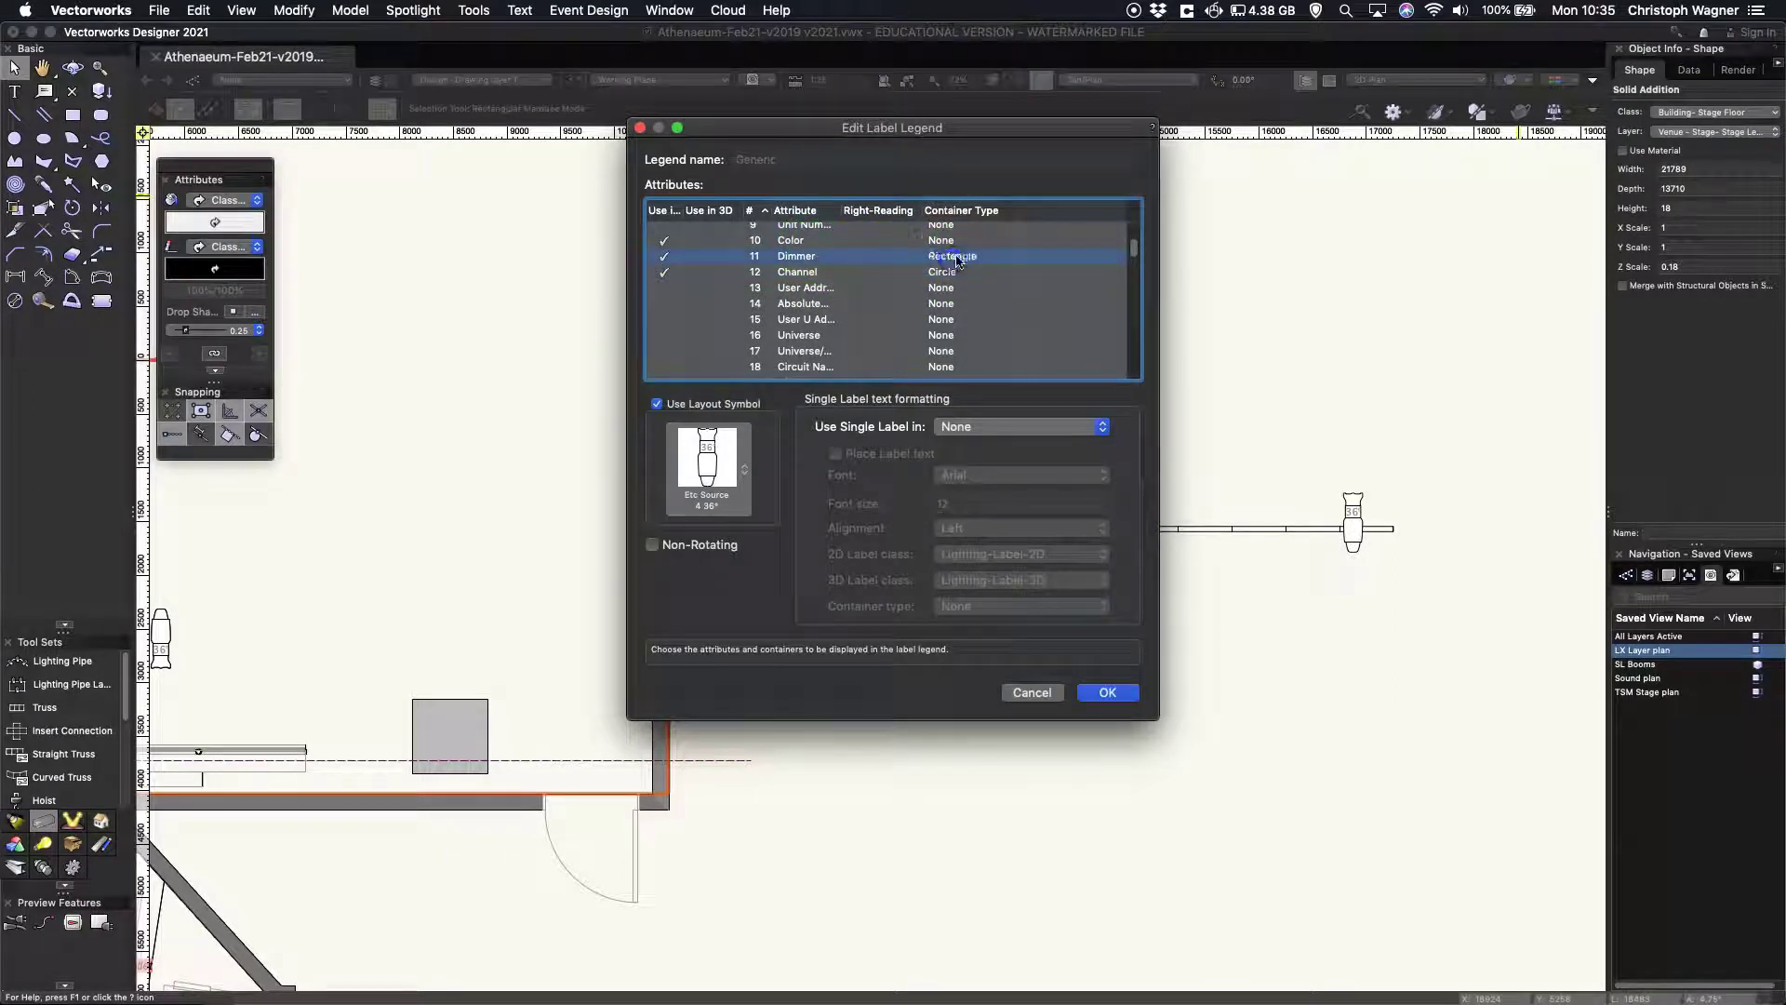
left_click(1107, 692)
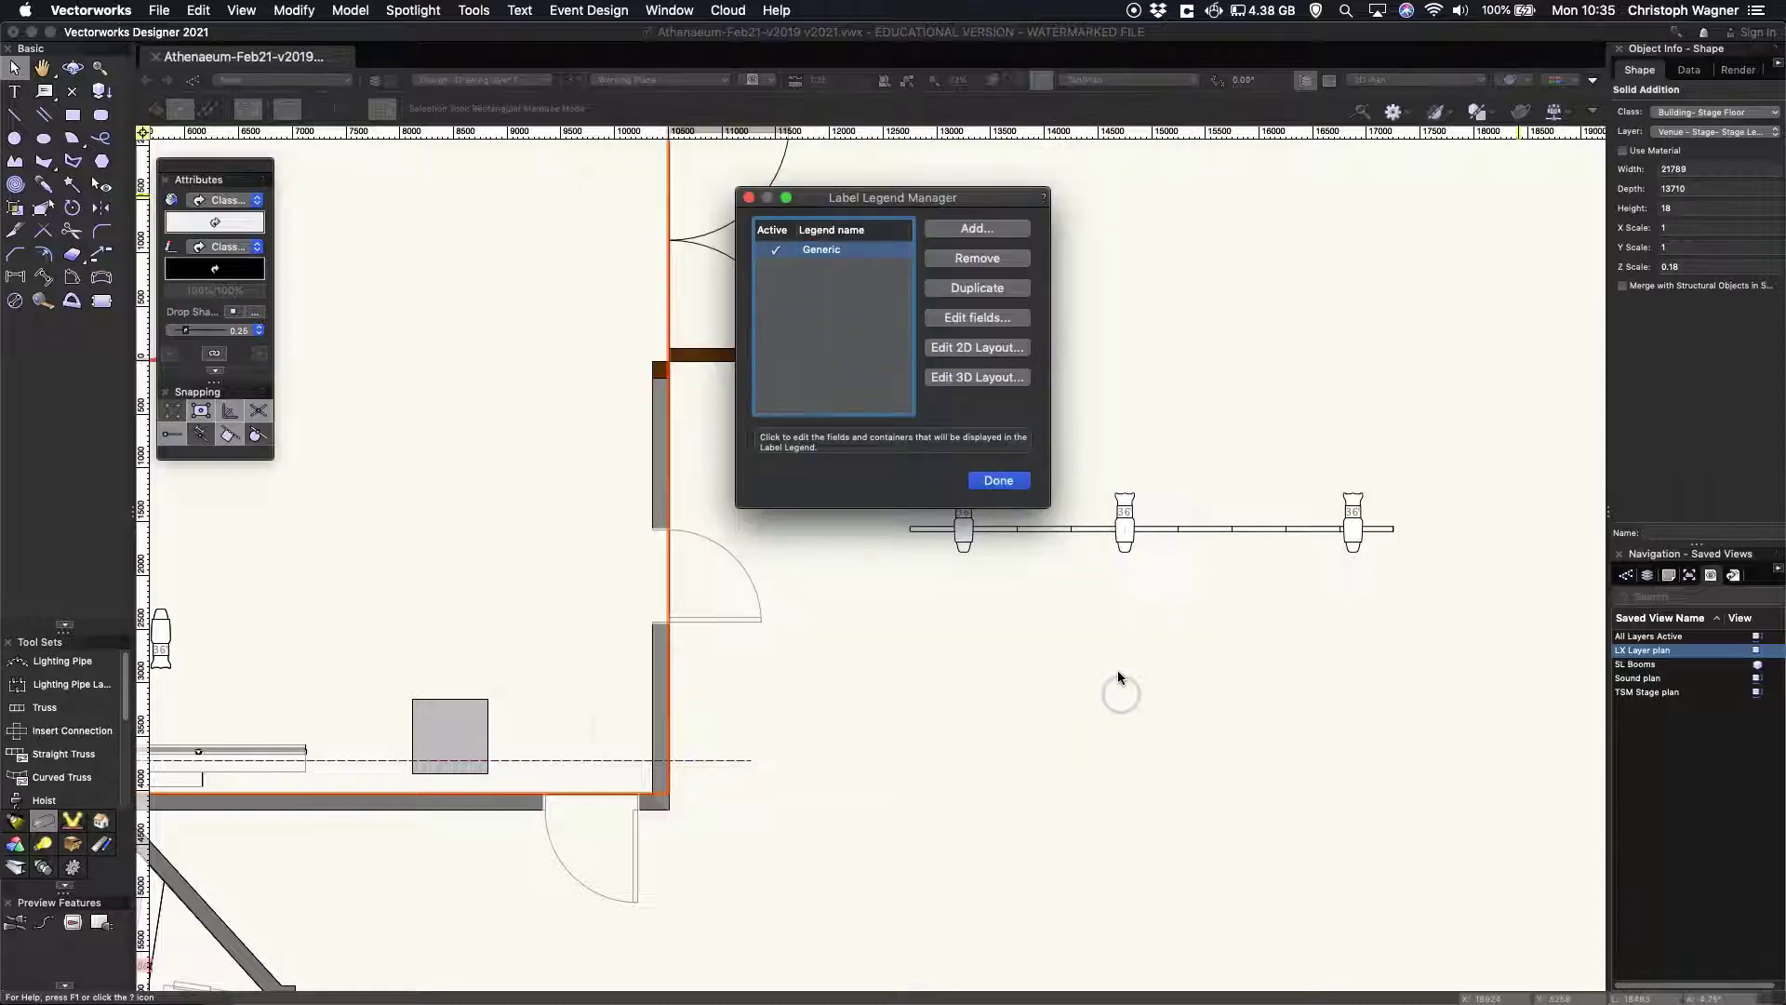
In Generic's 2D layout, move the circled Channel label to just below the instrument
left_click(984, 347)
mouse_move(984, 347)
left_mouse_down()
mouse_move(897, 311)
mouse_move(957, 378)
mouse_move(953, 555)
mouse_move(977, 352)
left_mouse_up()
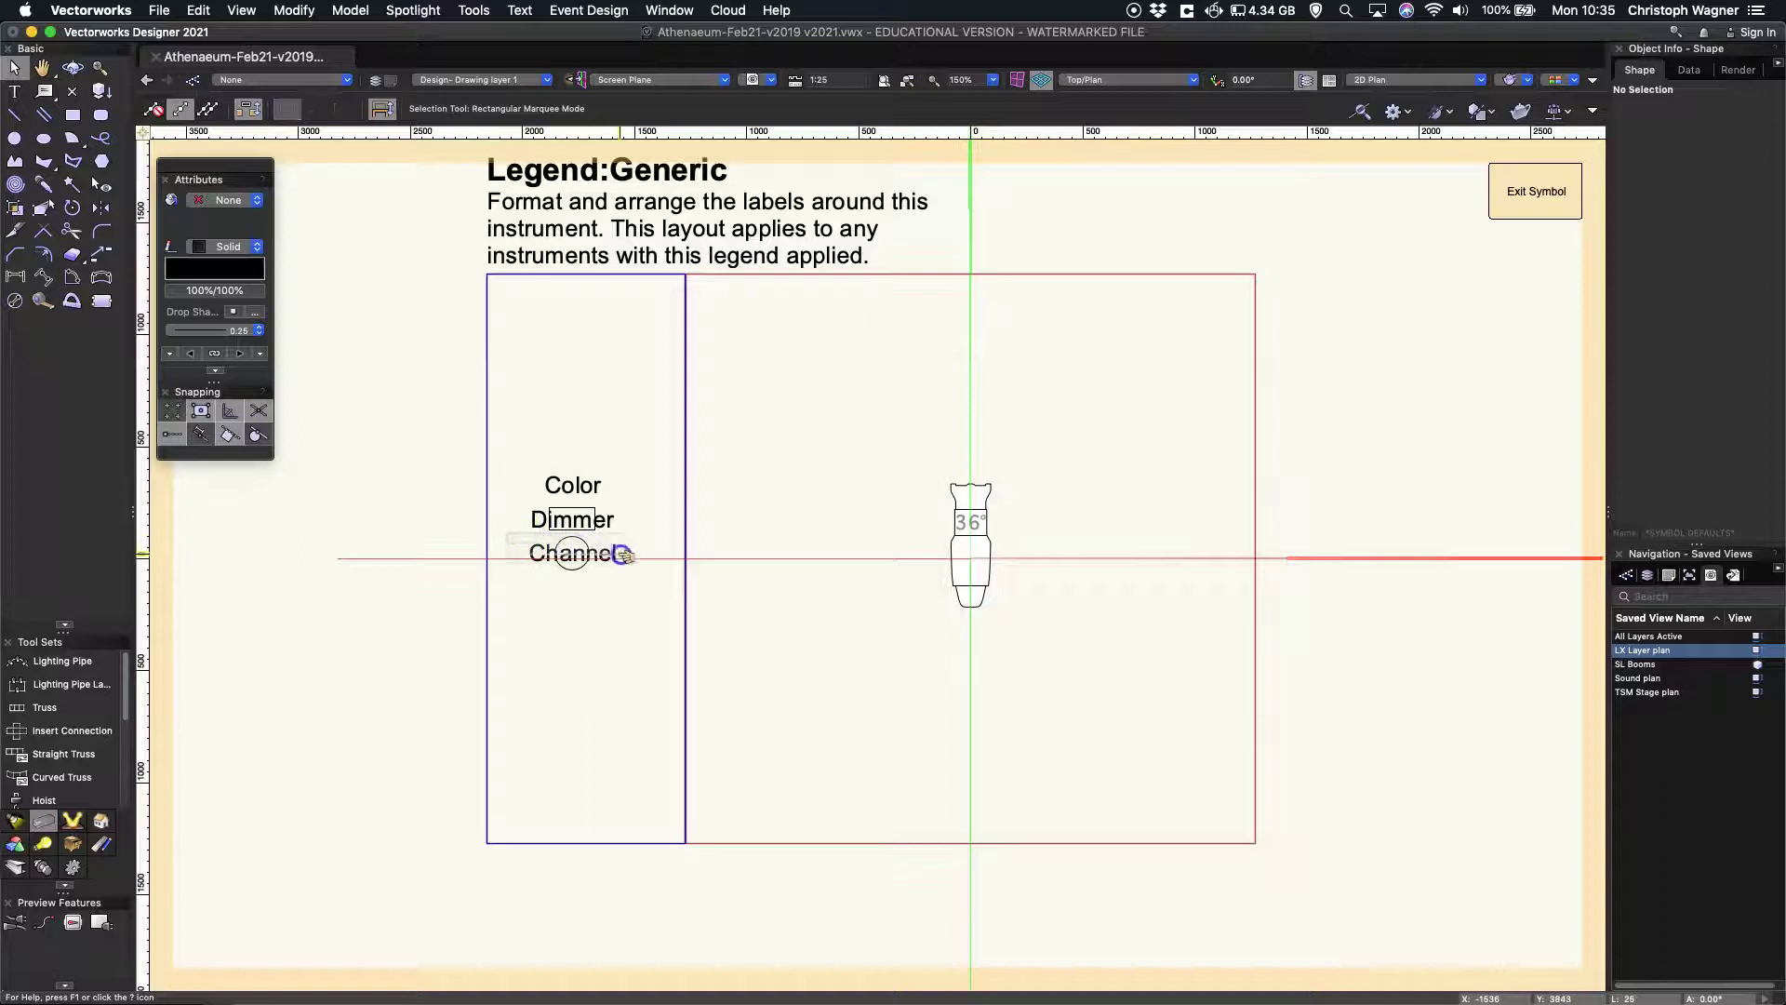
left_click_drag(623, 554, 626, 590)
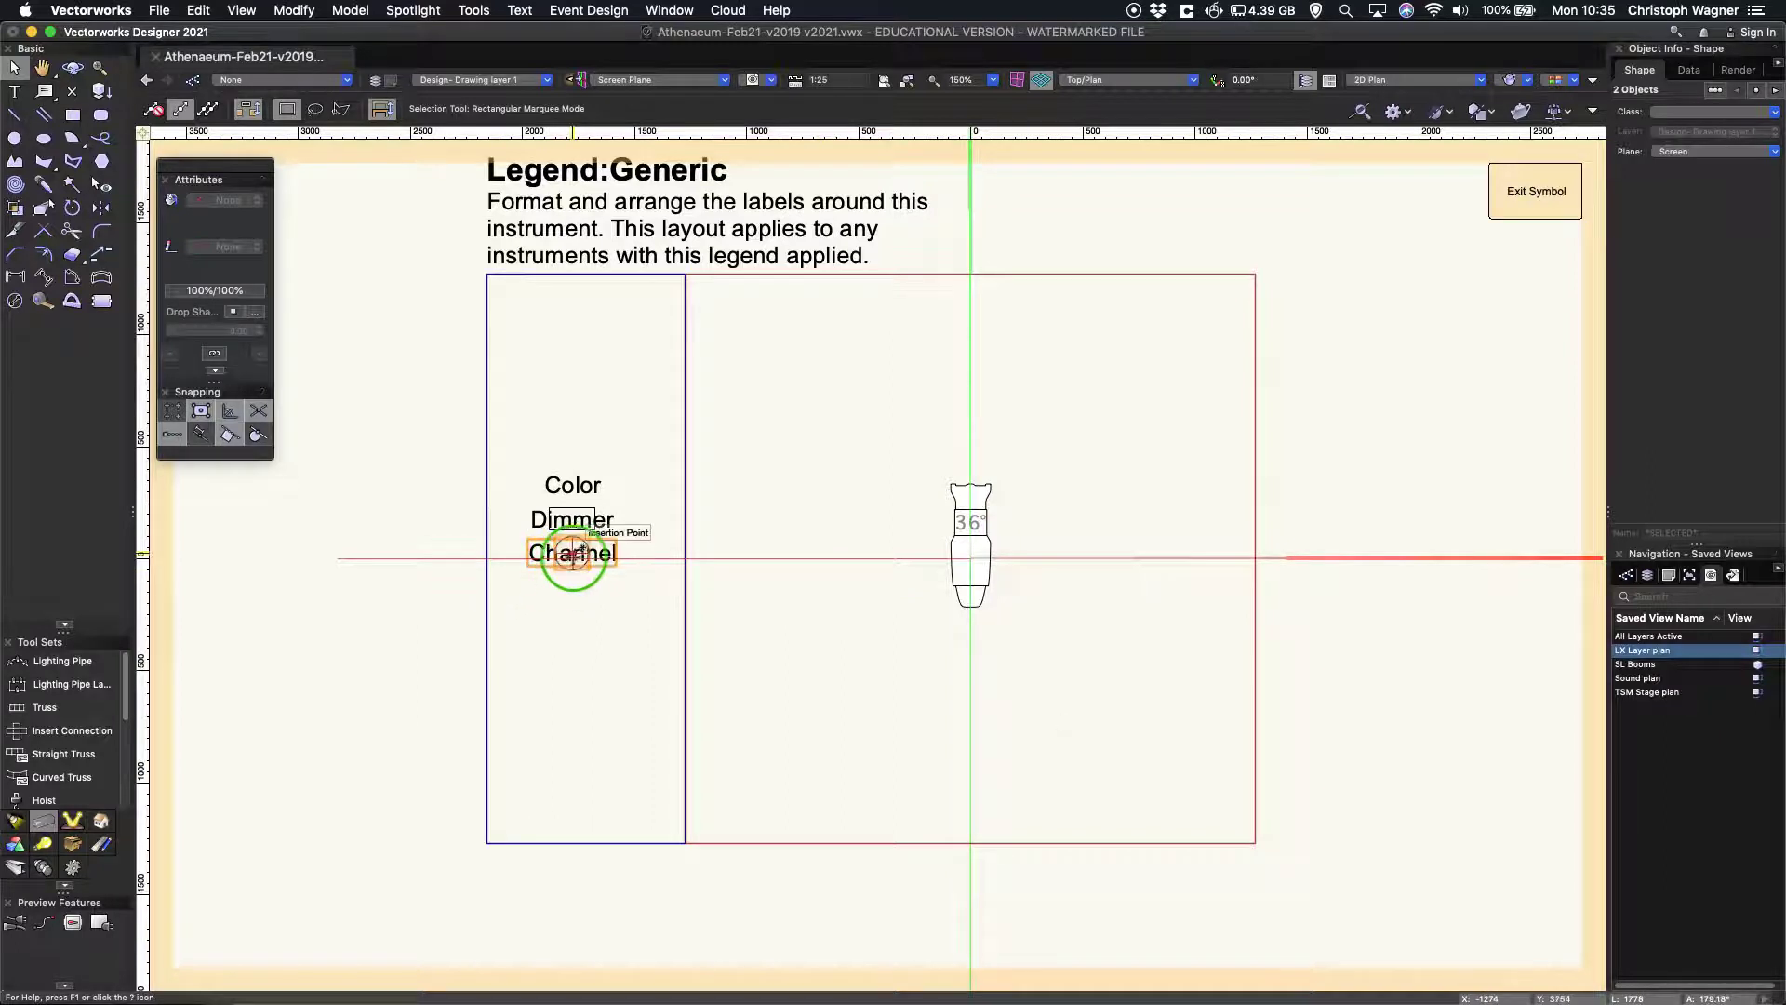
left_click_drag(573, 552, 972, 626)
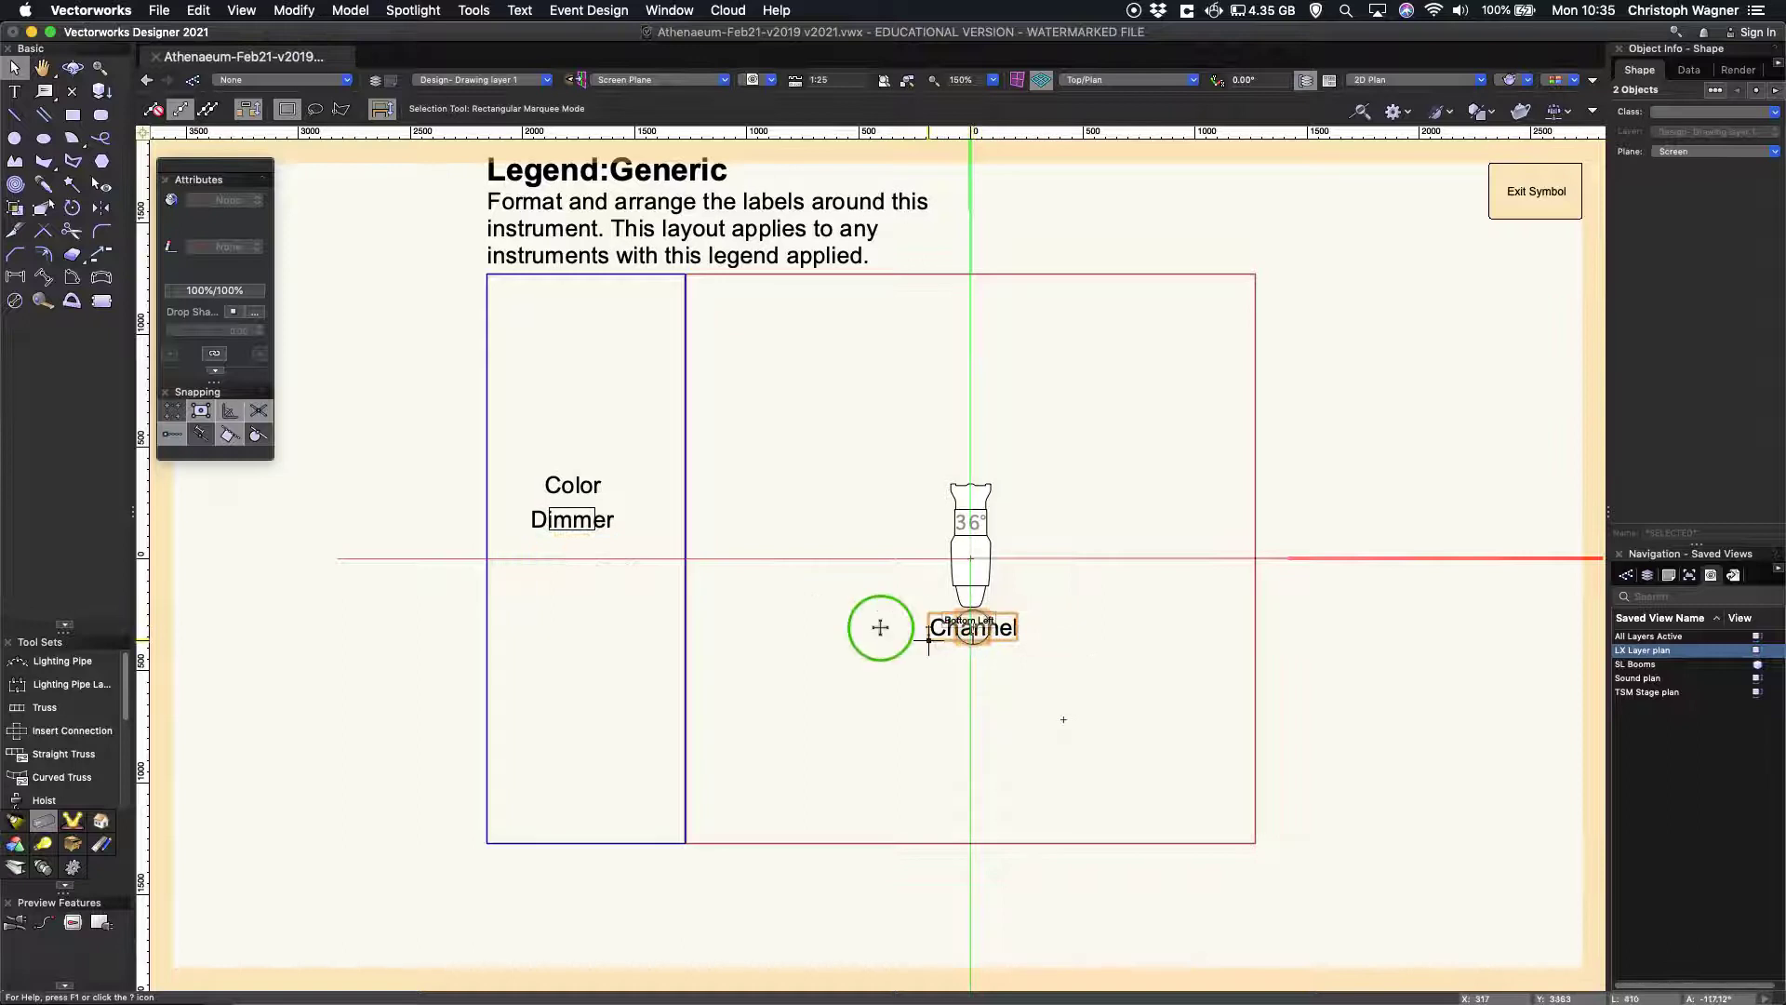
left_click_drag(616, 538, 558, 523)
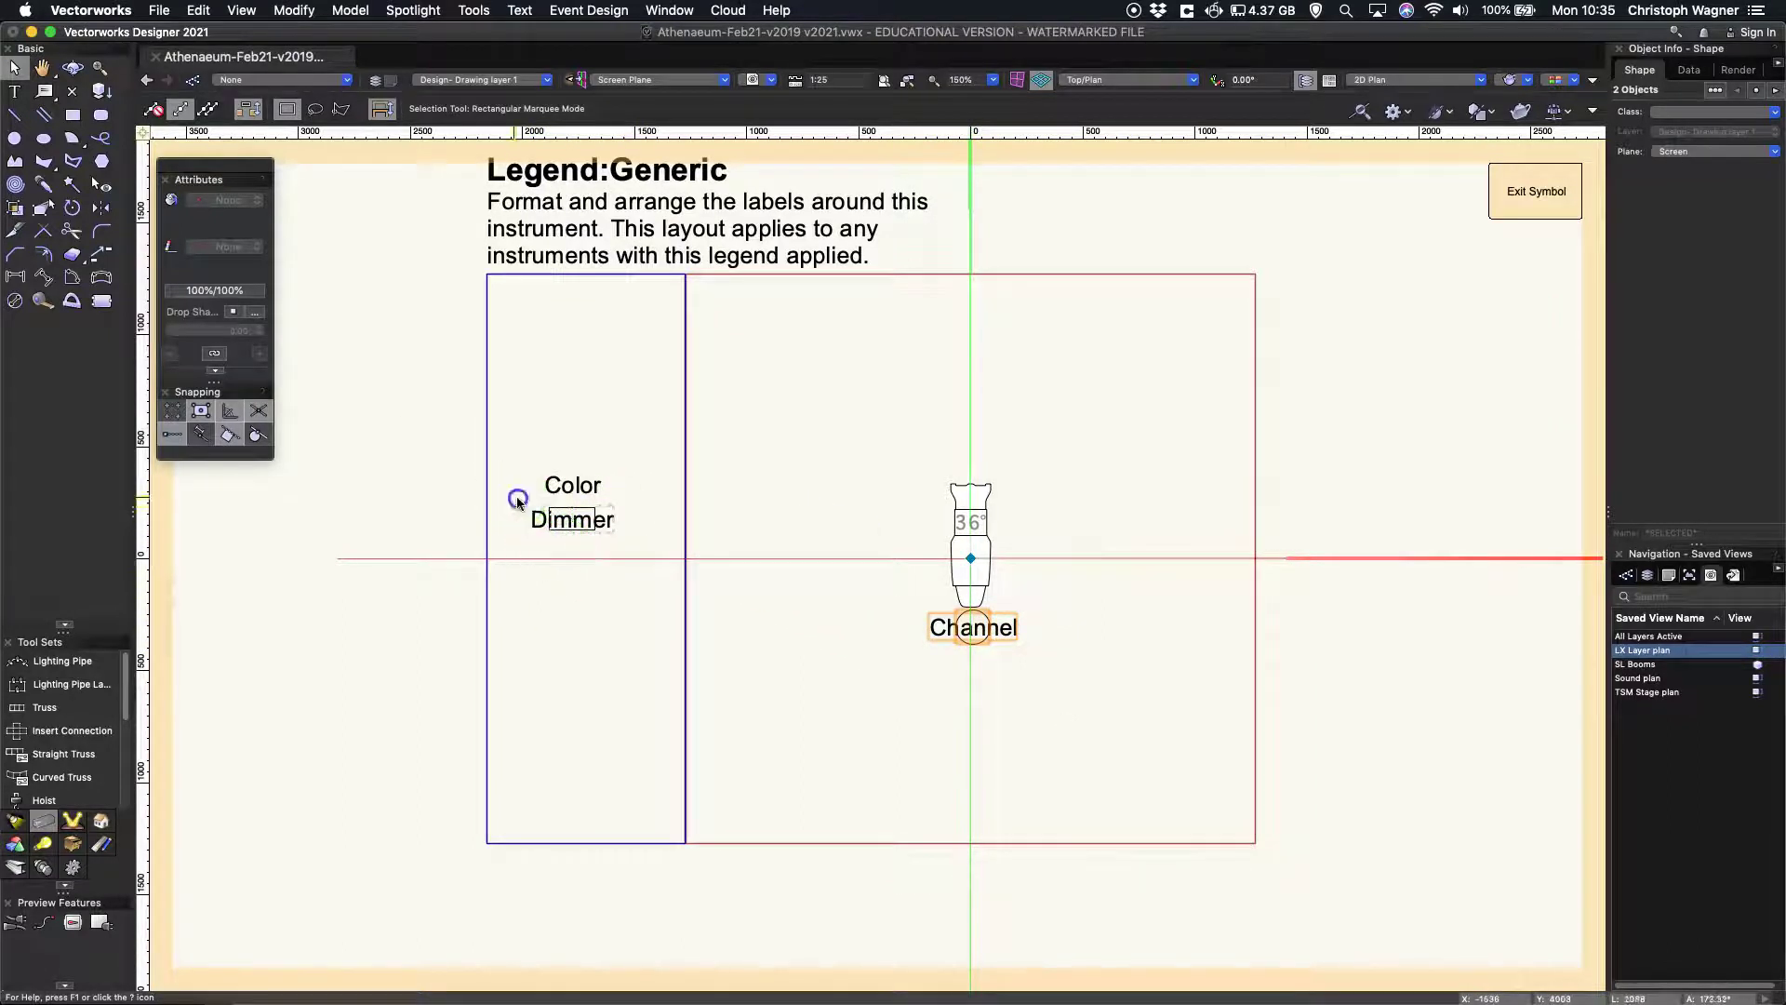
Place Dimmer below Channel and Color above the instrument, then exit the layout
left_click(630, 533)
left_click_drag(589, 526, 967, 681)
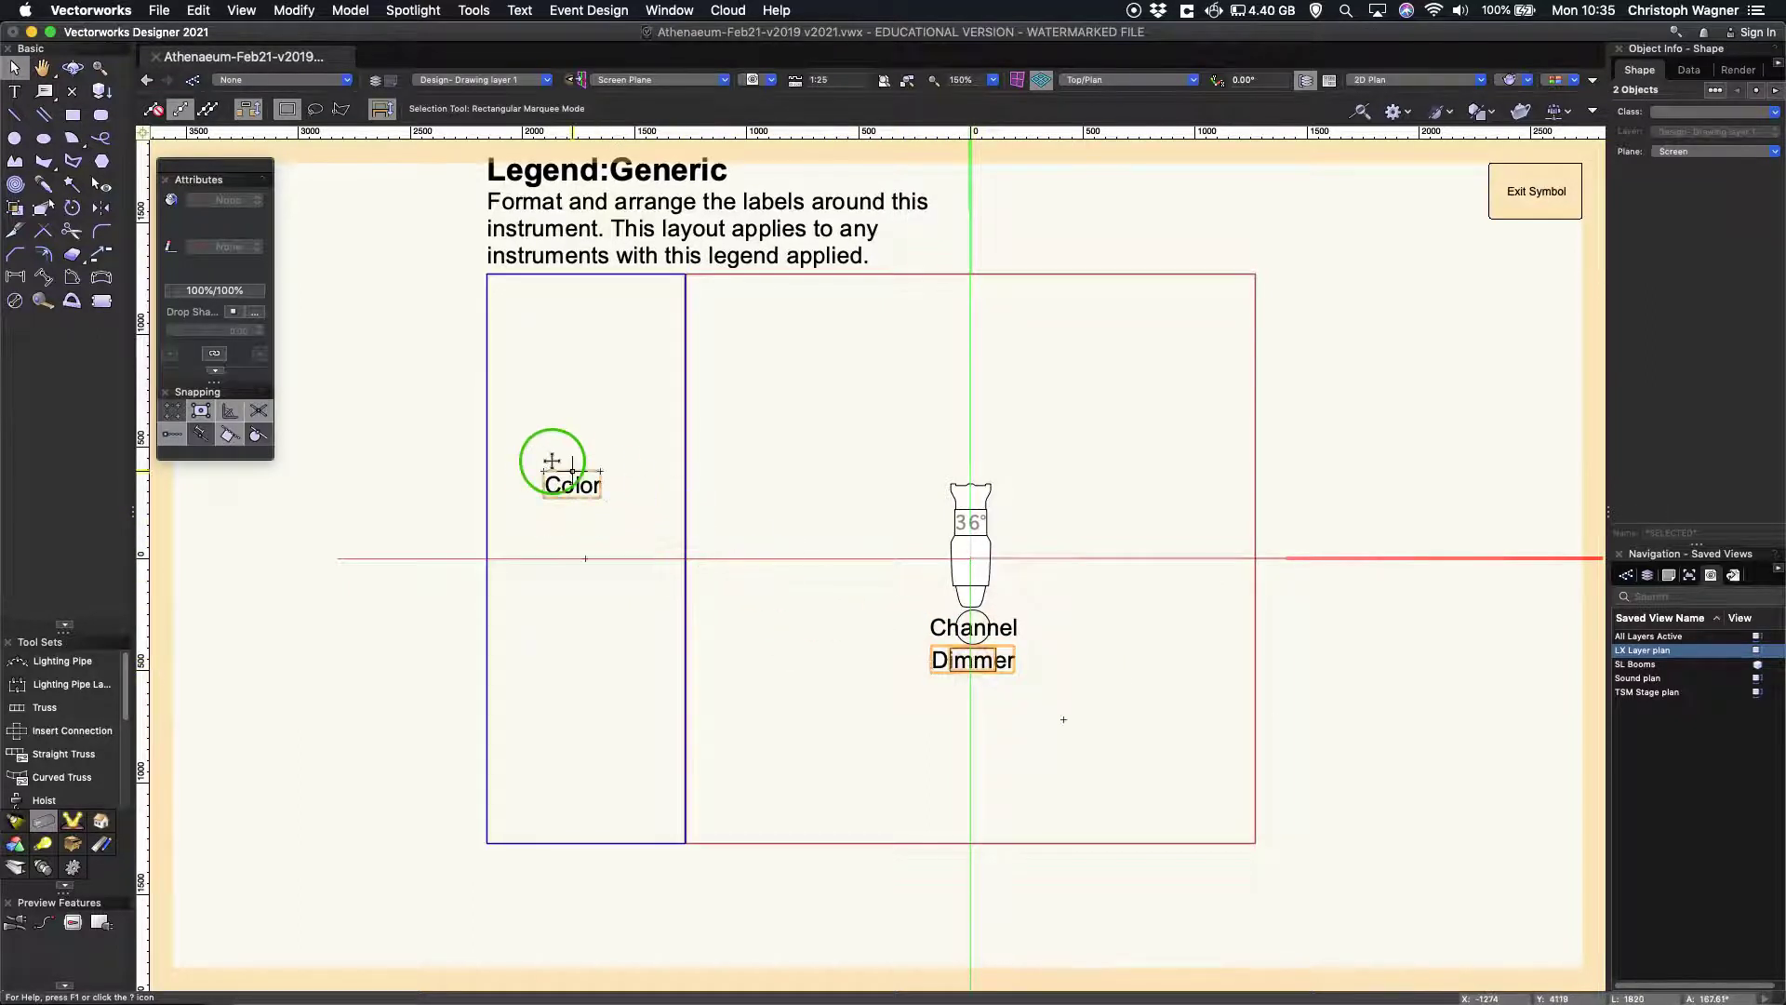
left_click(570, 483)
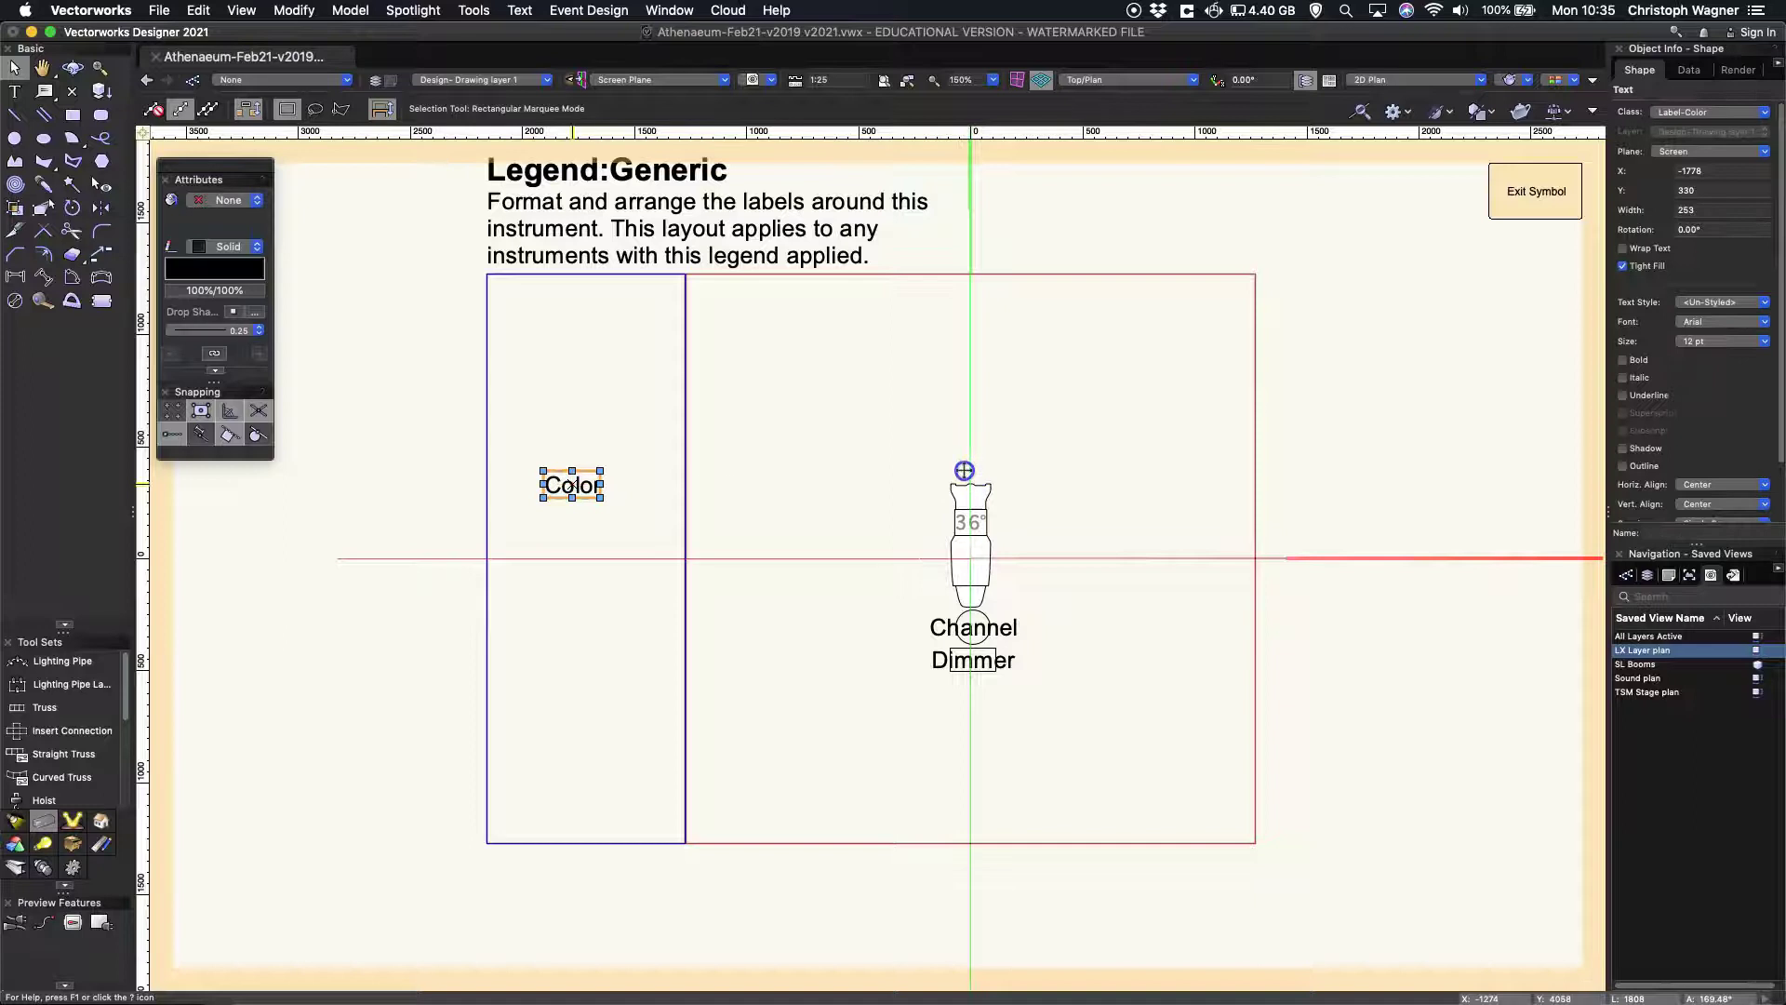
left_click_drag(964, 469, 969, 465)
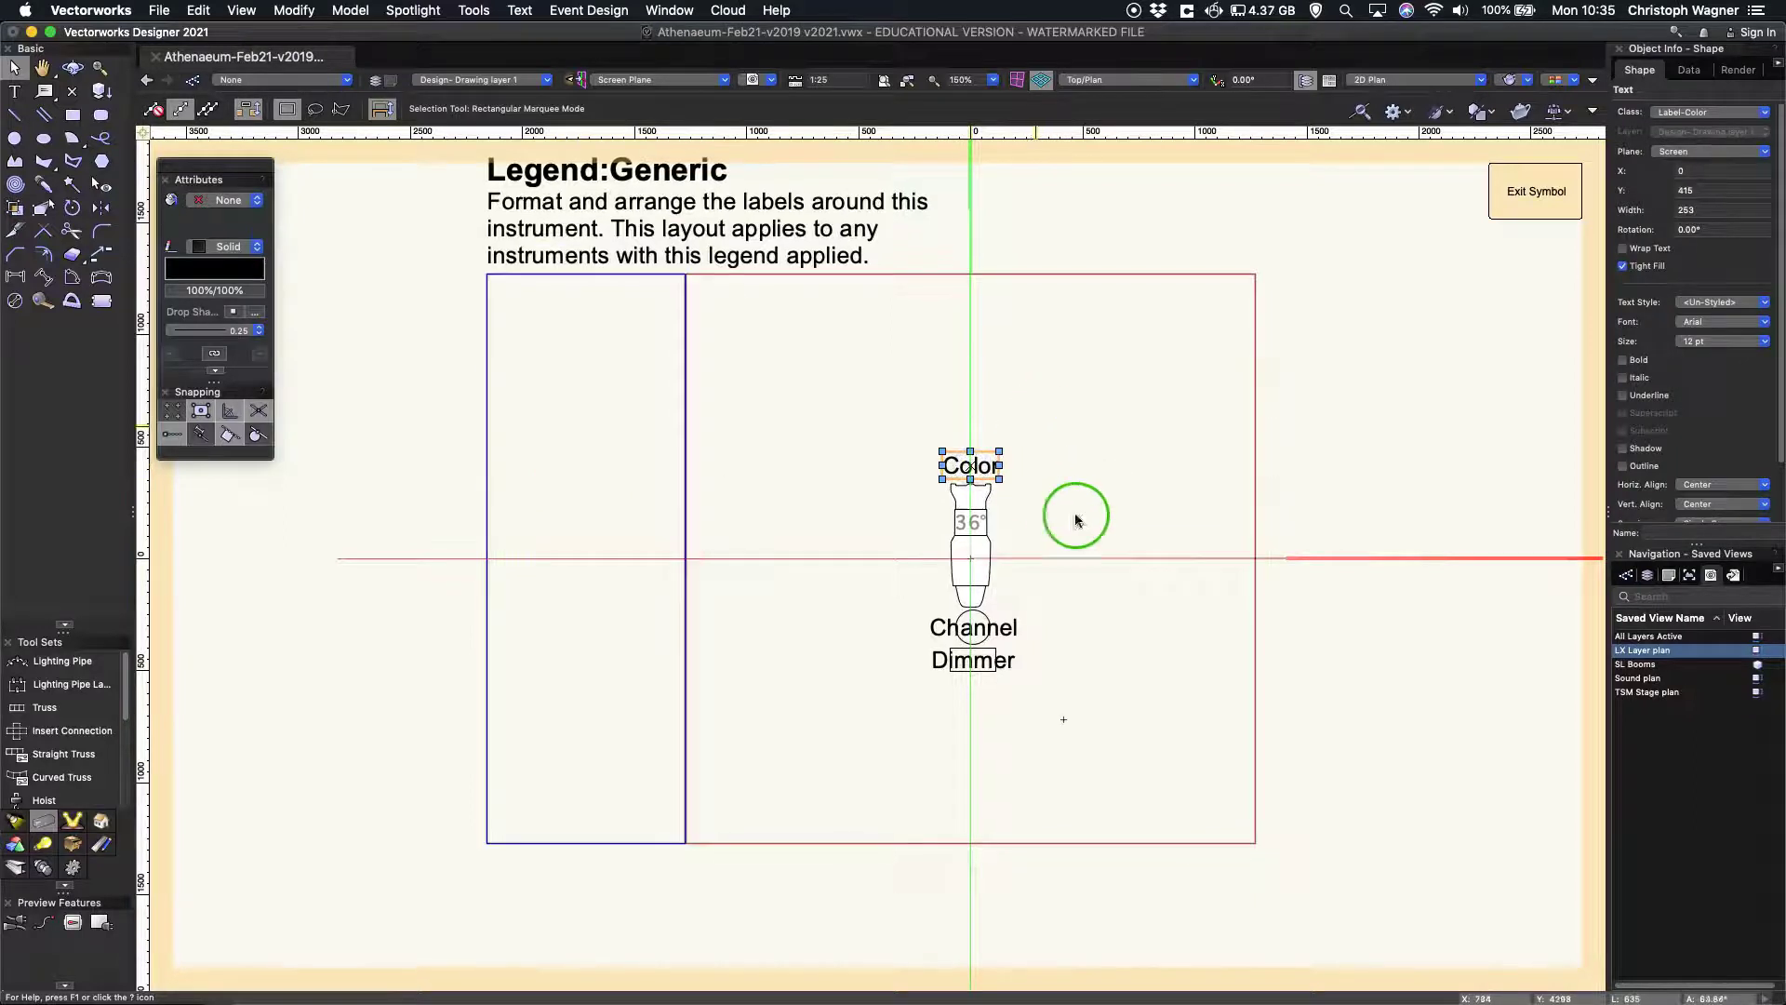
left_click(1536, 190)
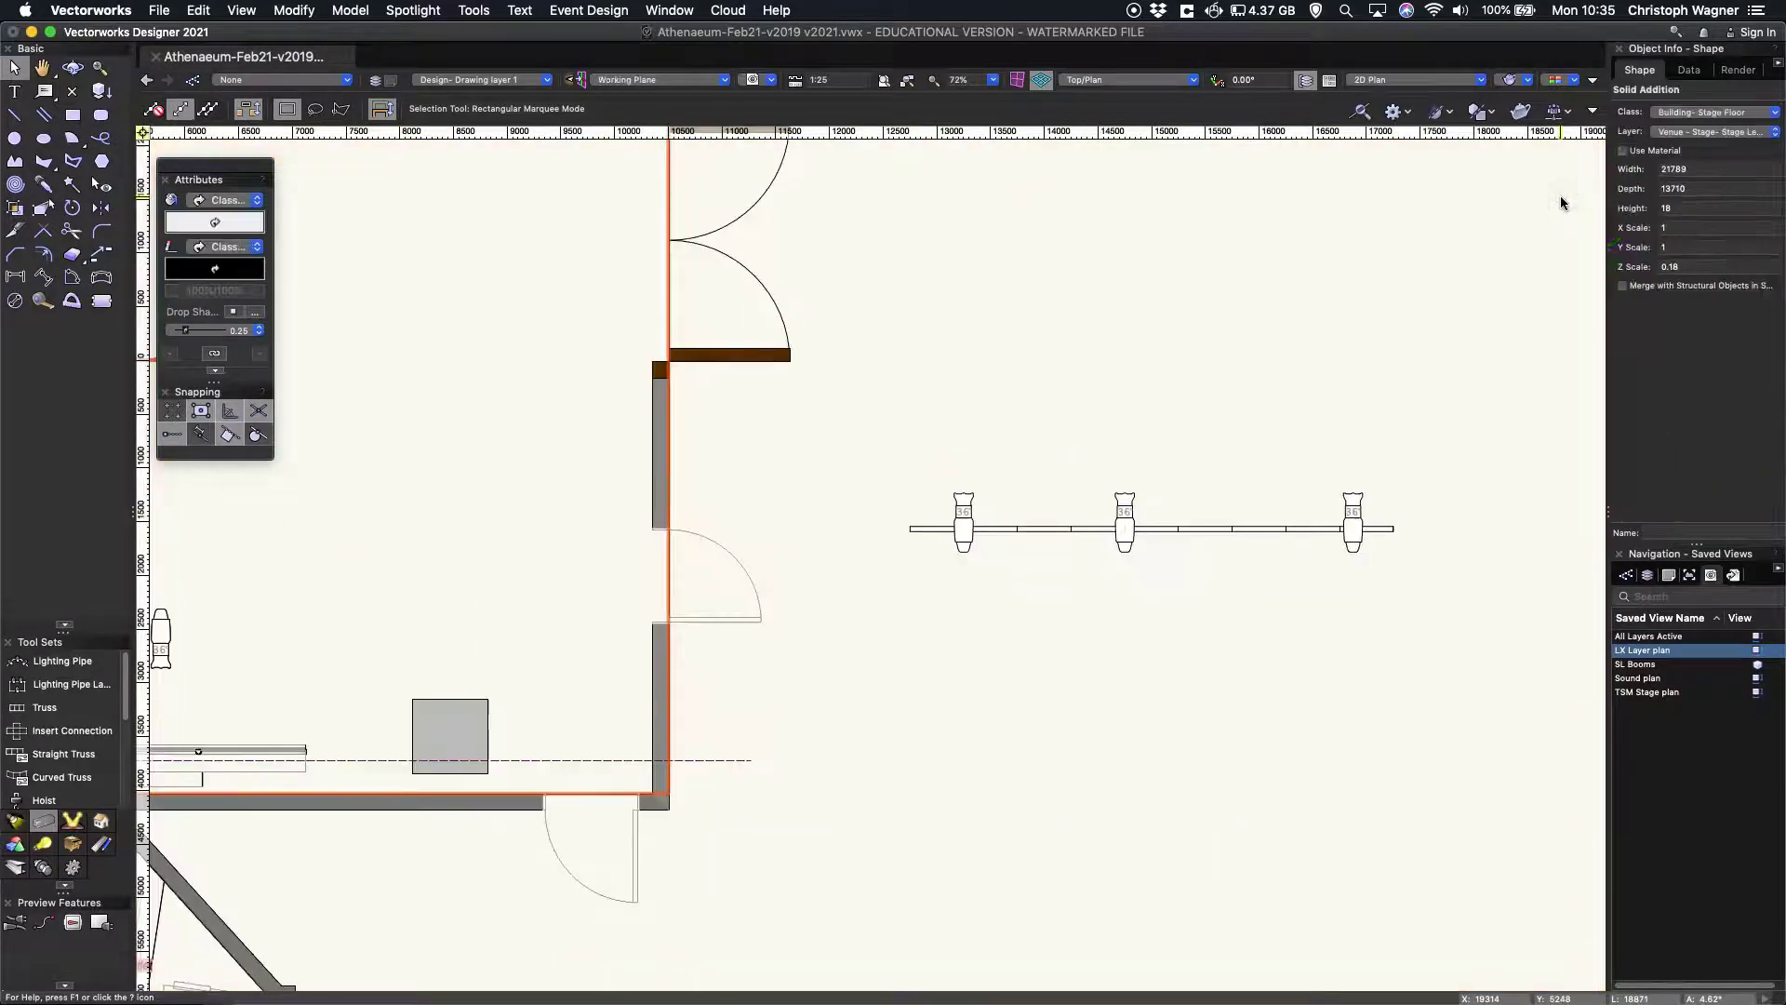
Select all three boom lighting fixtures on the stage plan
left_click(1155, 428)
left_click(968, 519)
left_click_drag(968, 511, 1124, 517)
left_click(1351, 507, "shift")
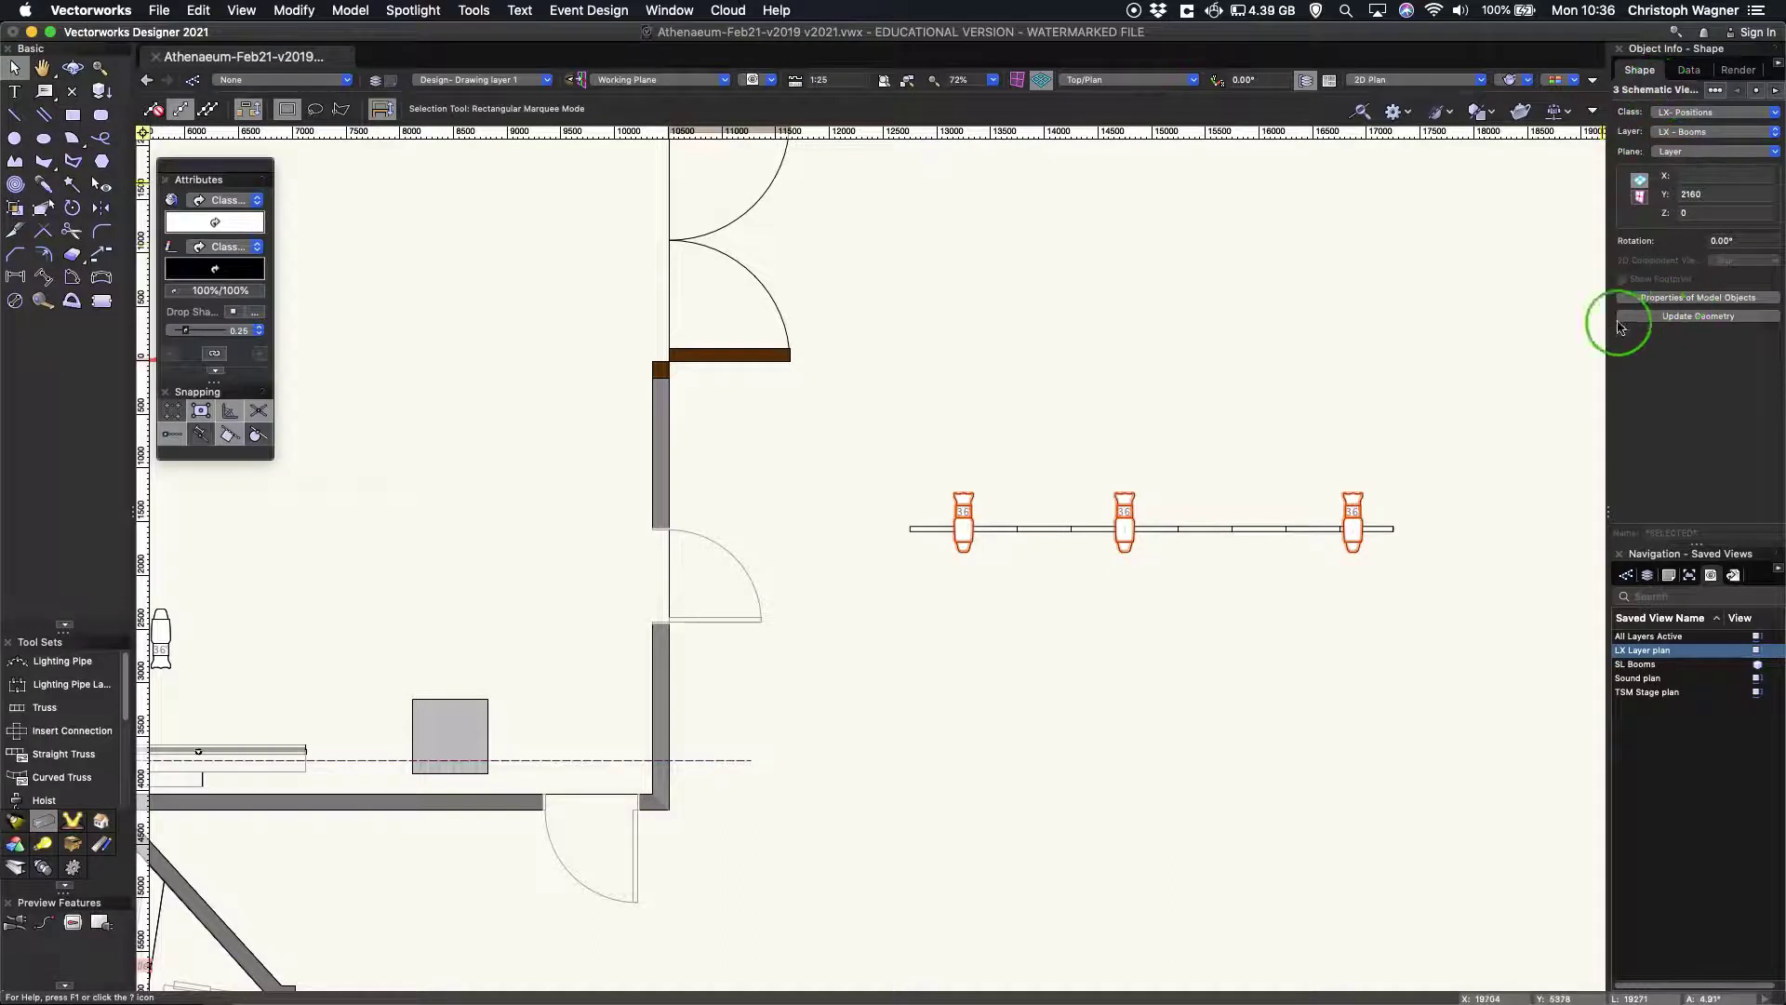
Set Use Legend to Generic in the three fixtures' model object properties
left_click(1693, 298)
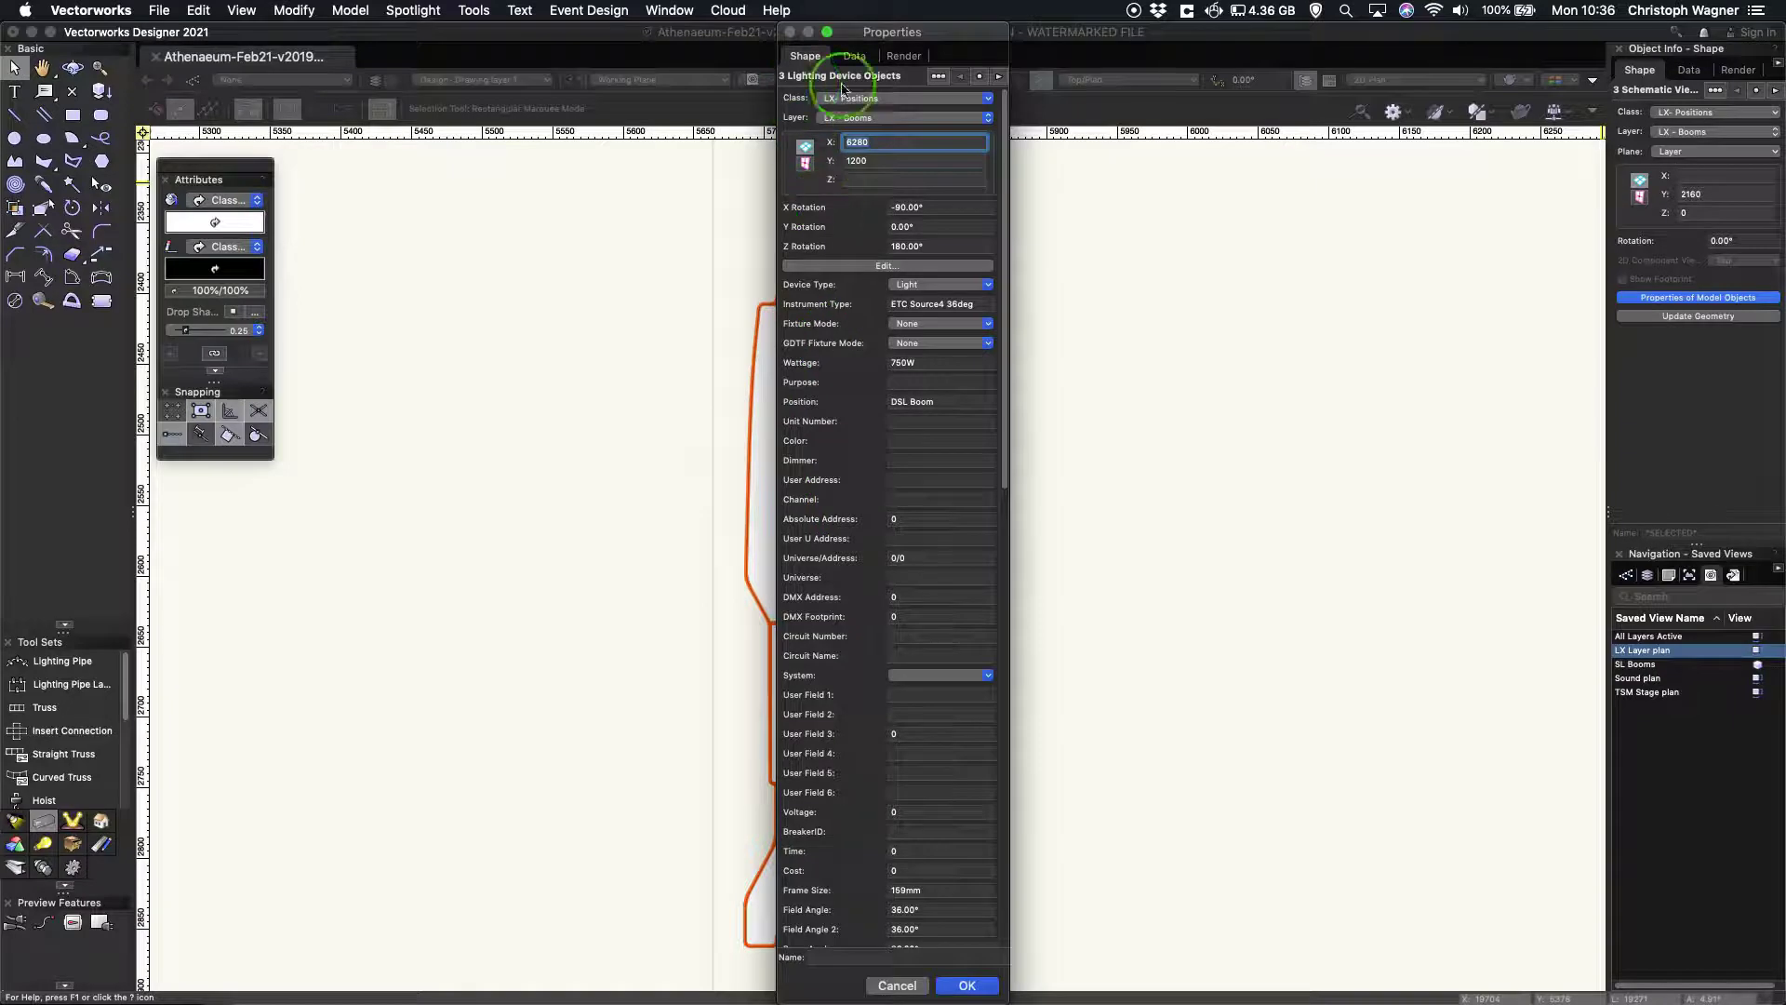
scroll(821, 515, "down", 10)
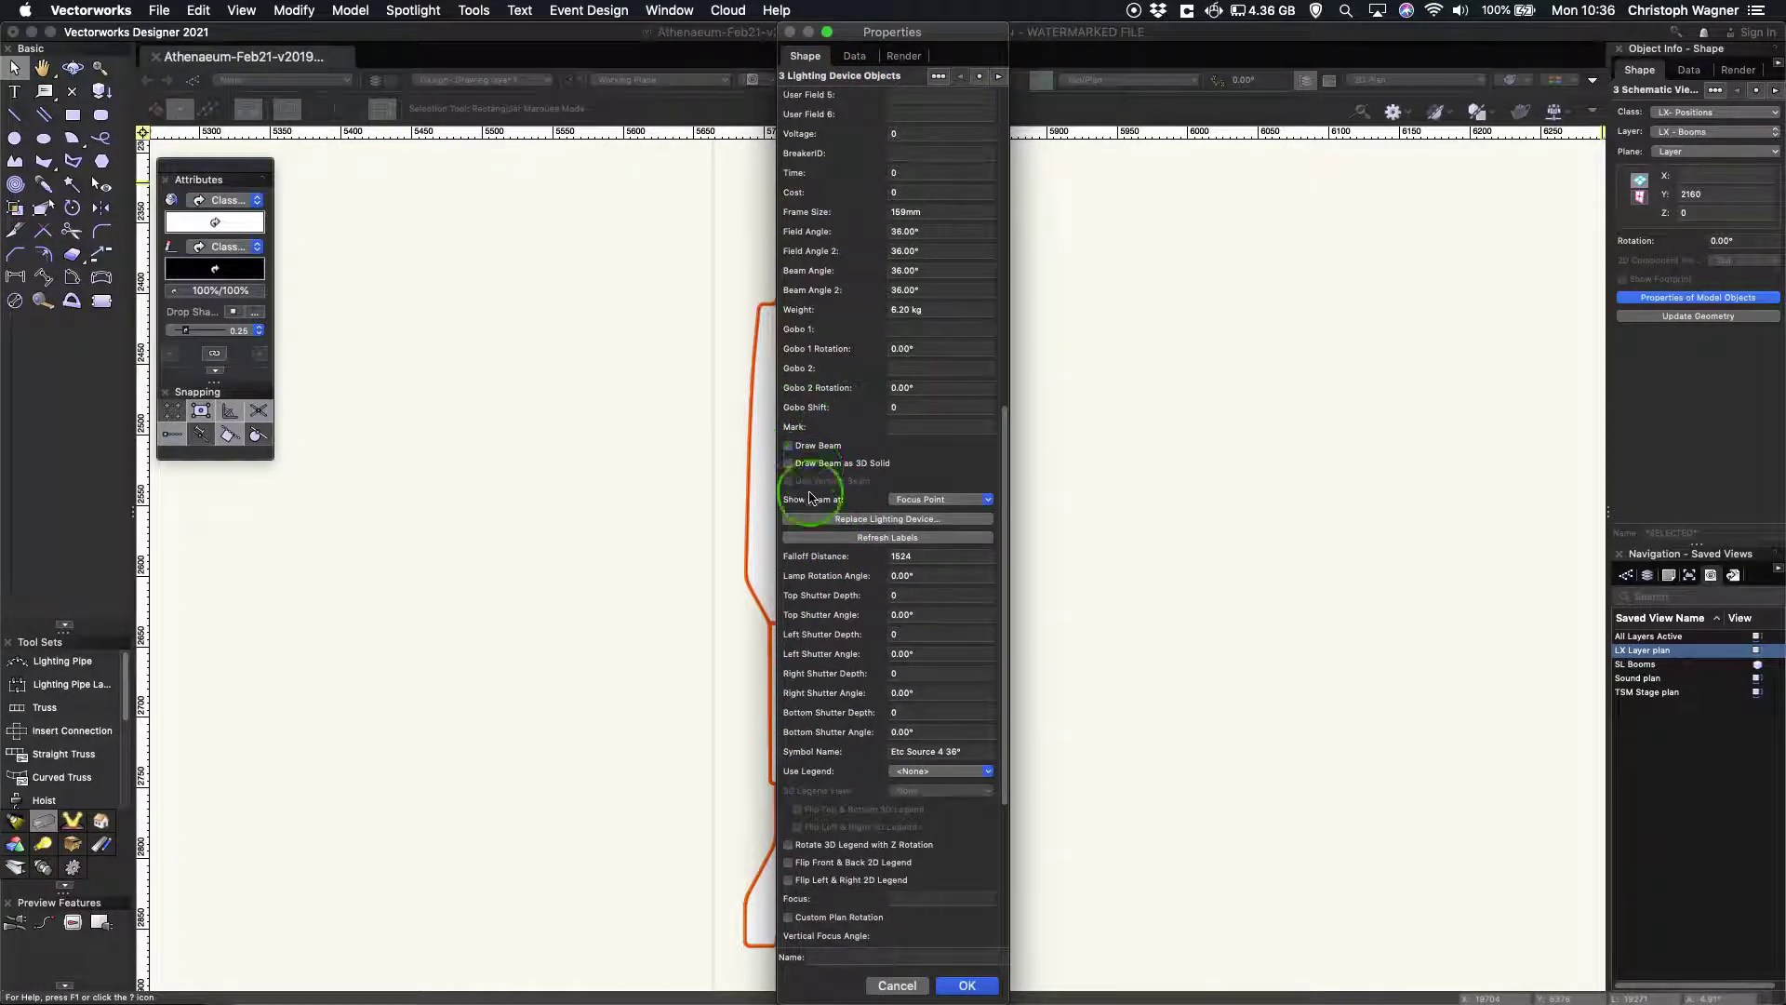
left_click(916, 772)
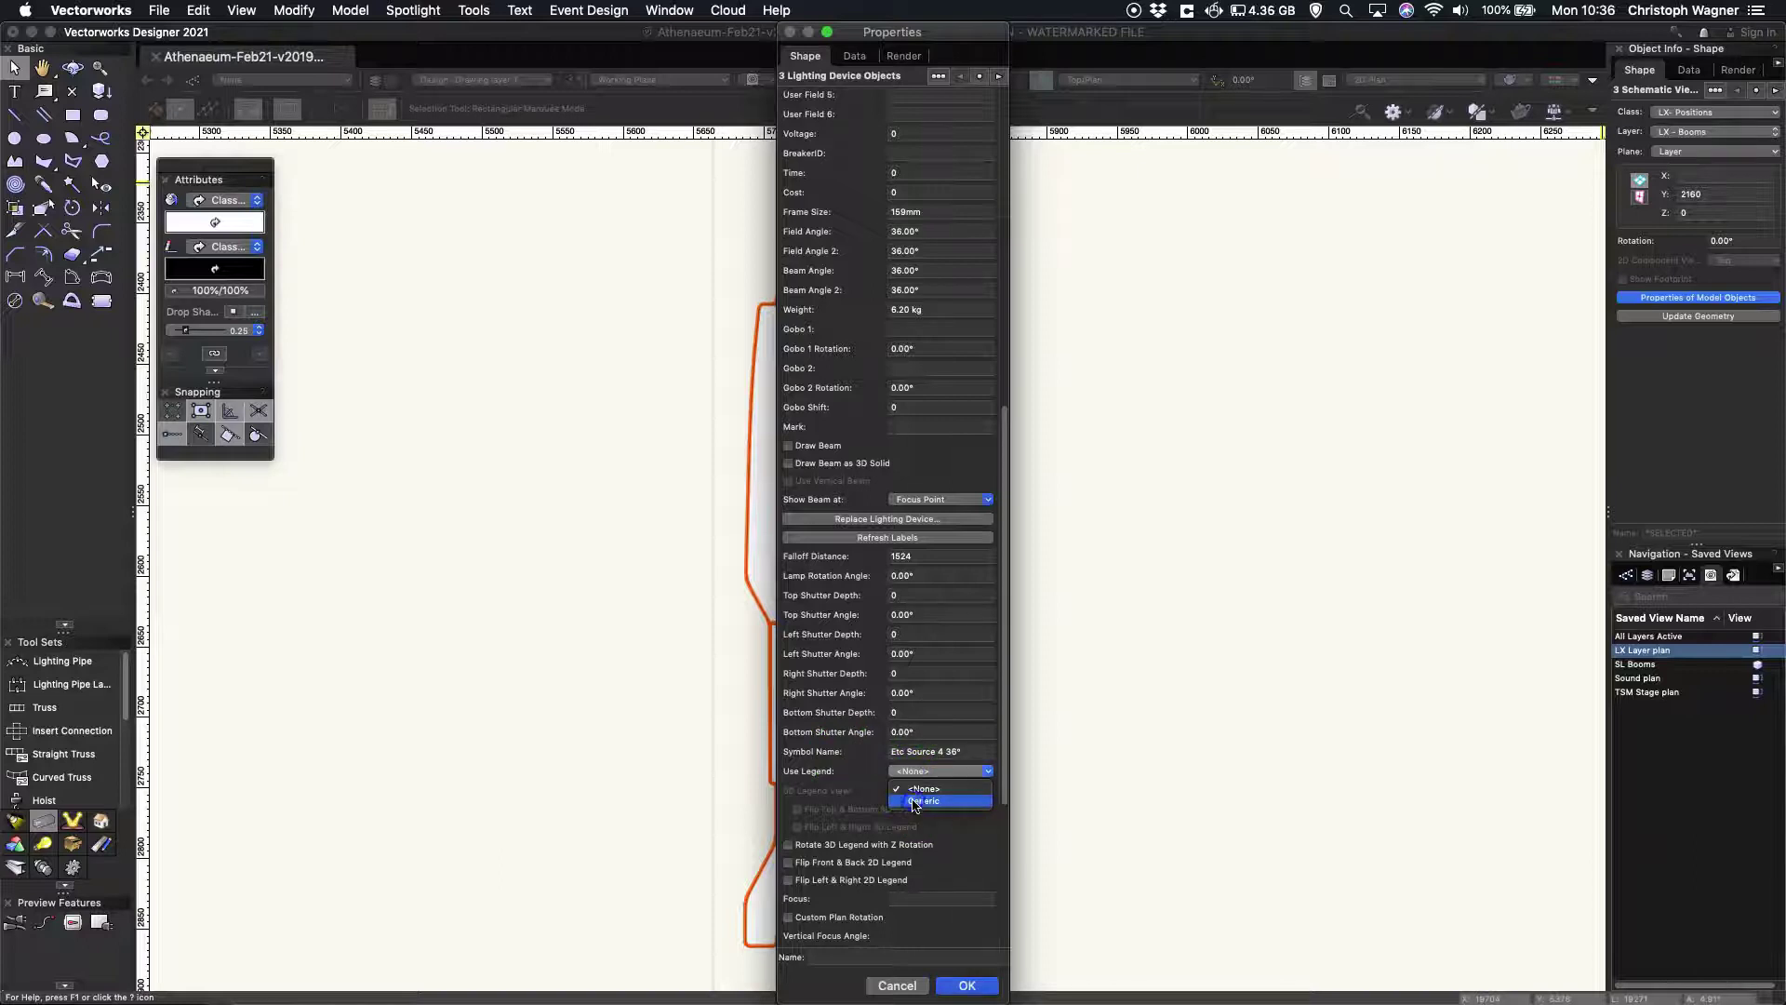
left_click(915, 802)
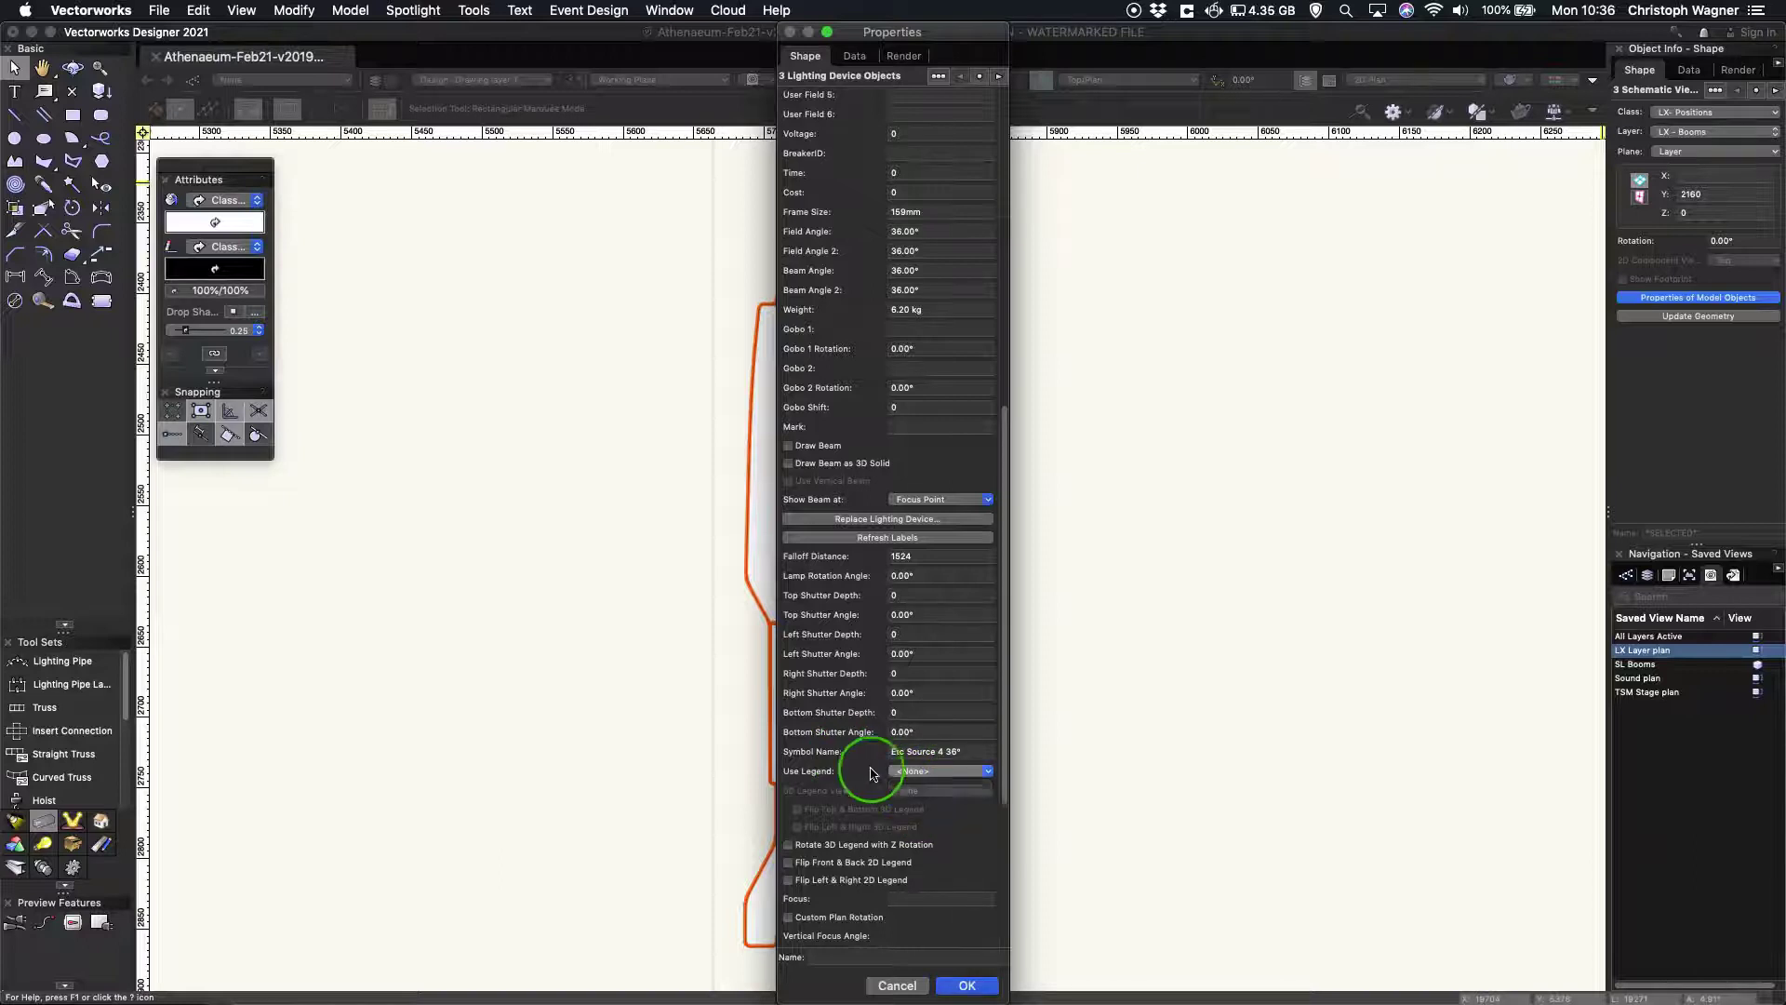
left_click(968, 986)
left_click(1146, 637)
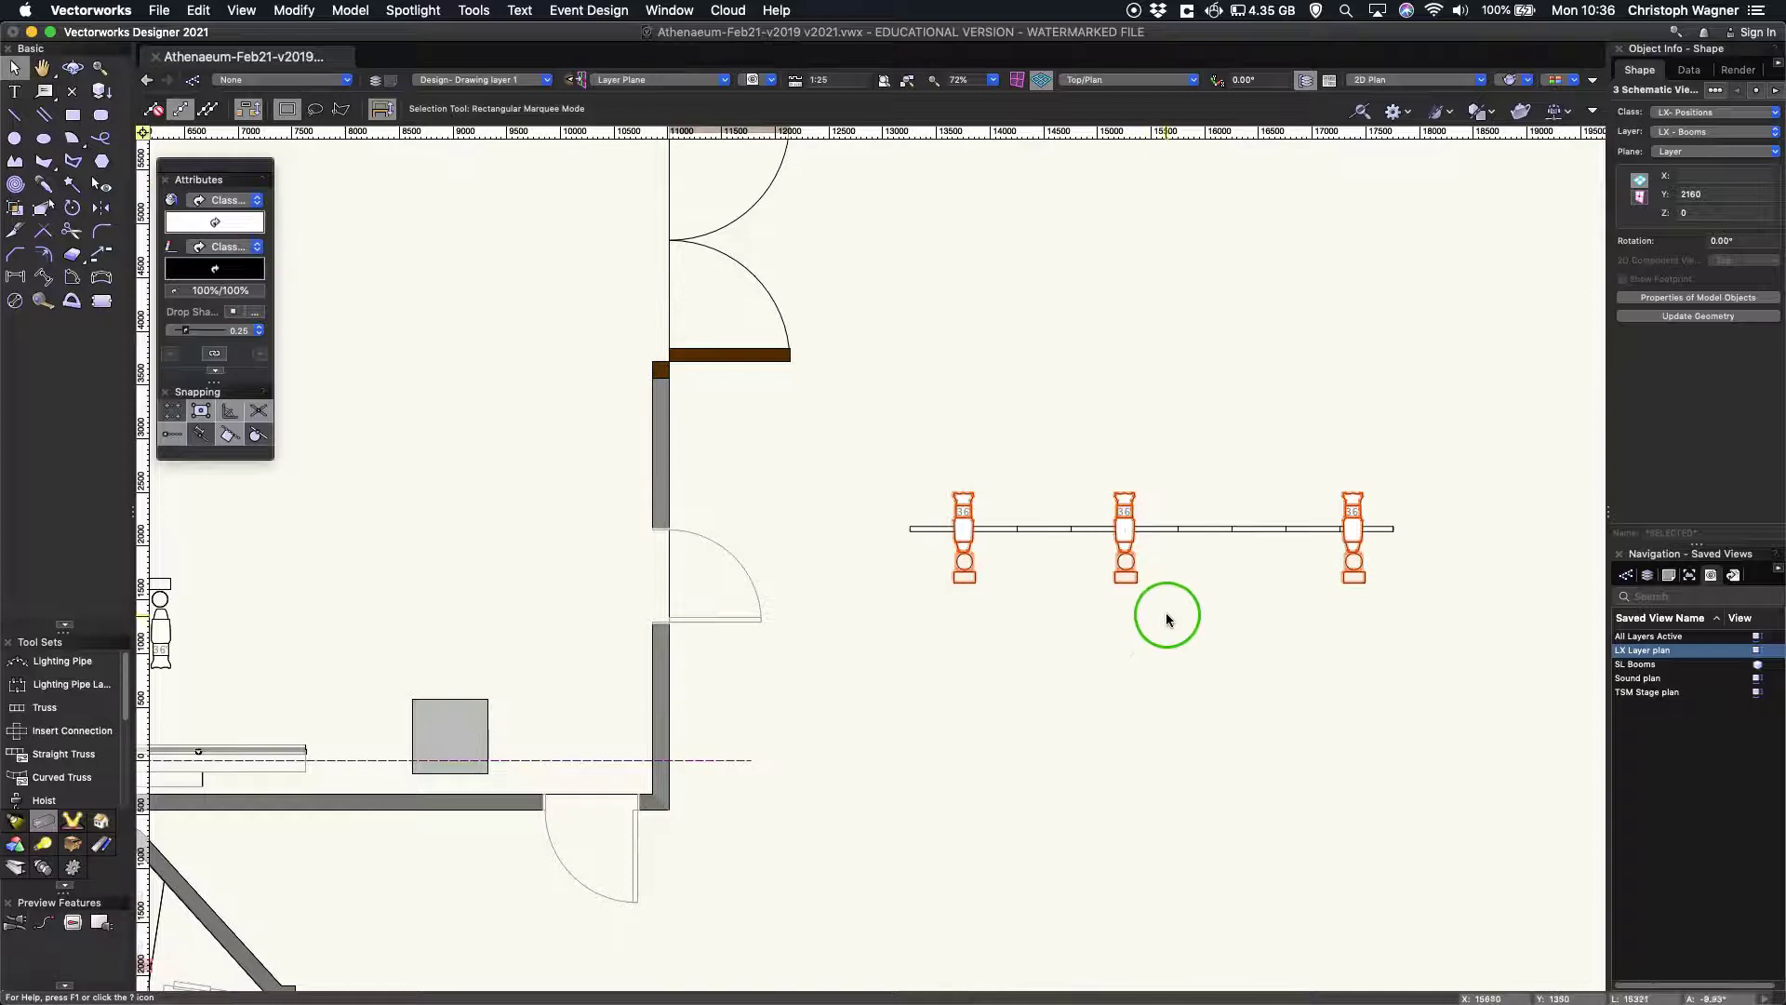
scroll(1062, 624, "left", 3)
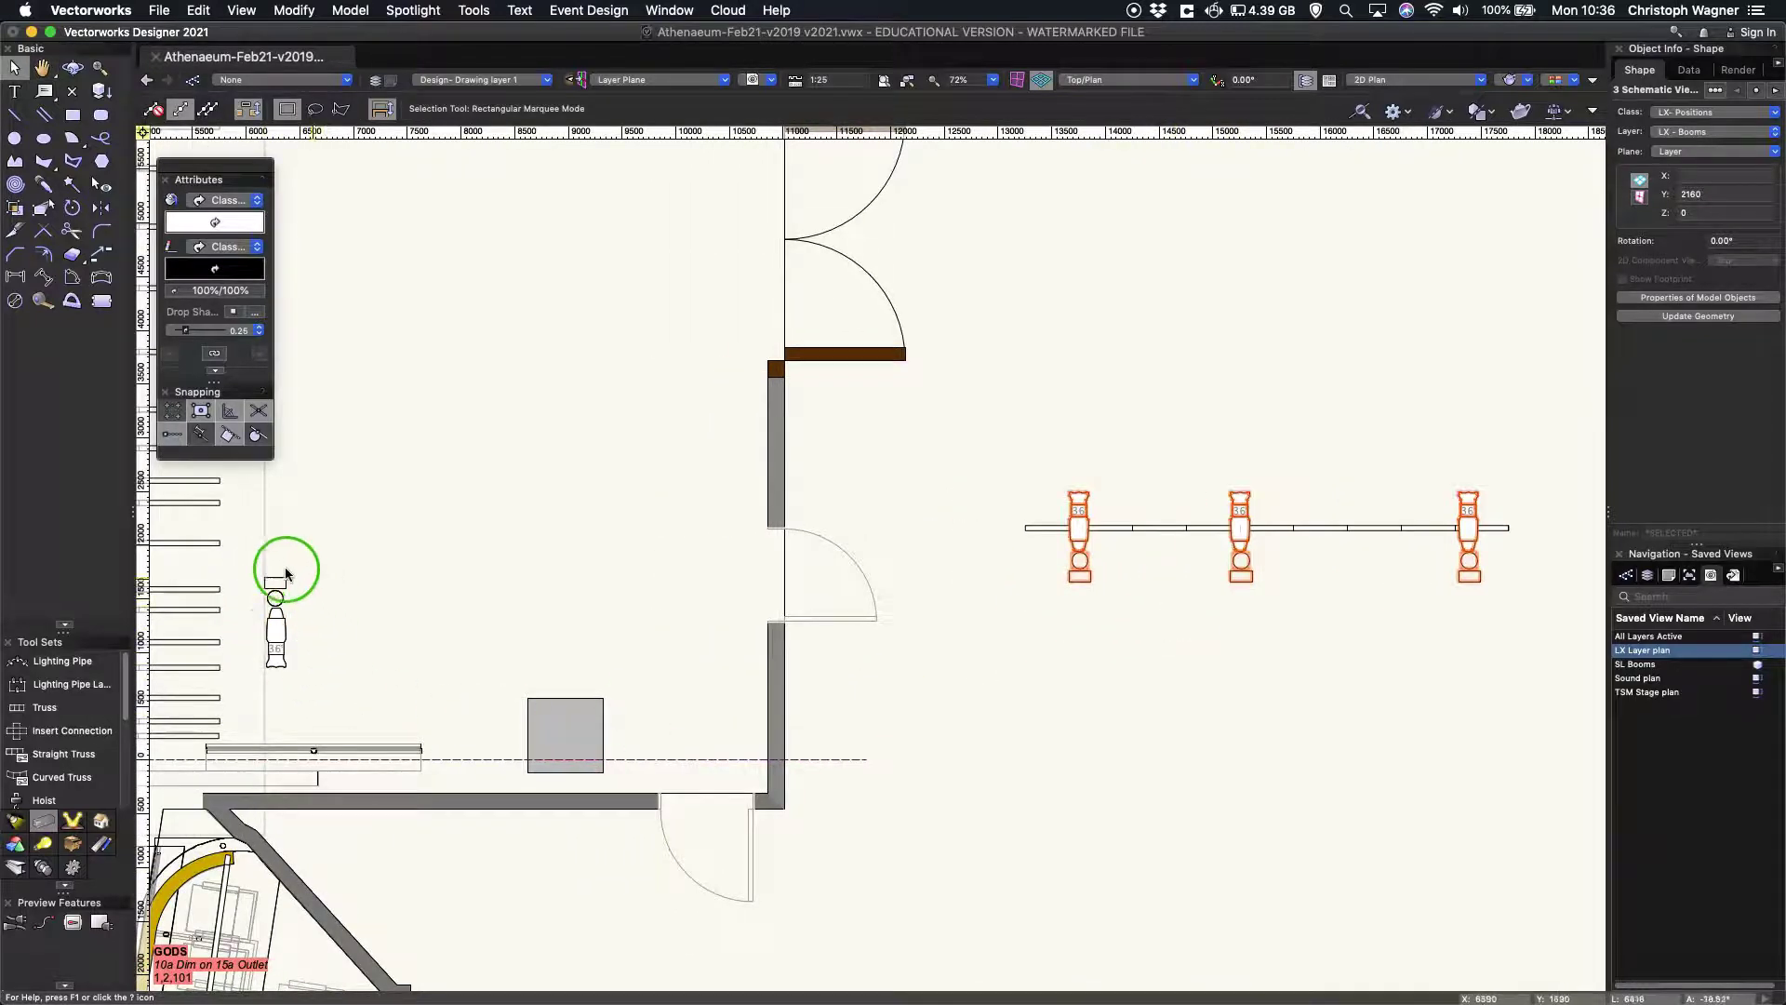
mouse_move(272, 609)
left_mouse_down()
mouse_move(251, 571)
mouse_move(279, 615)
mouse_move(275, 584)
mouse_move(275, 621)
left_mouse_up()
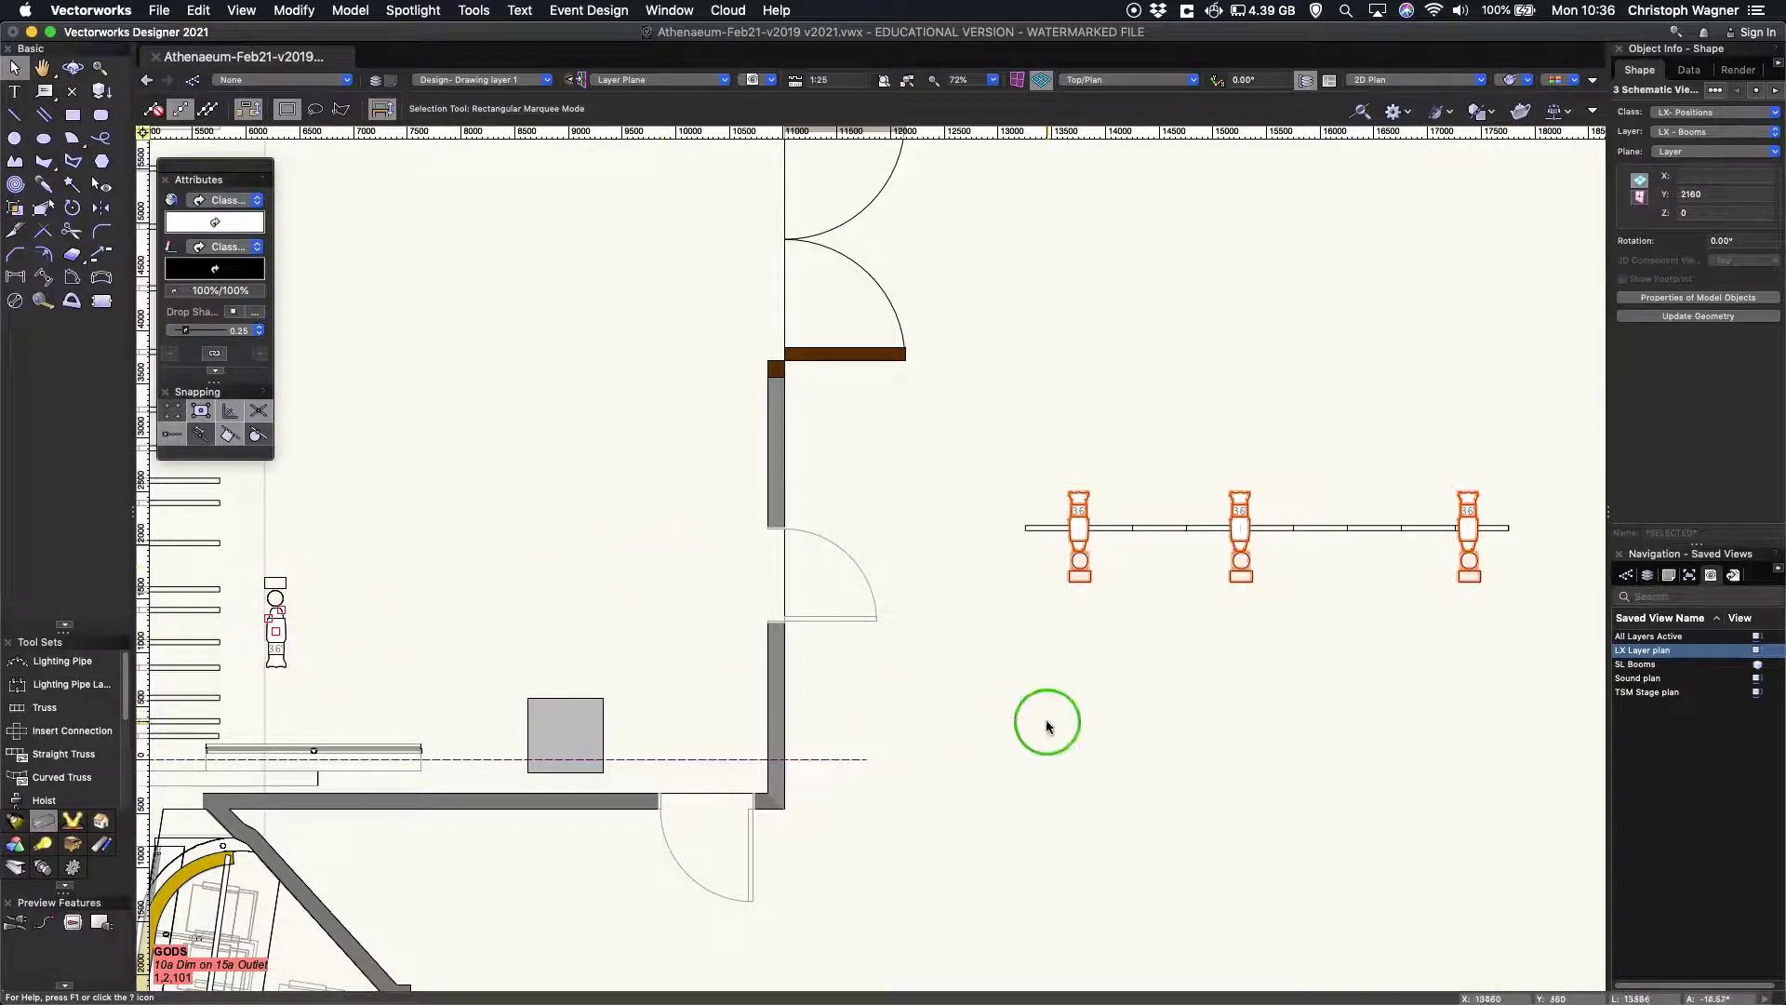
middle_click_drag(1156, 630, 1016, 580)
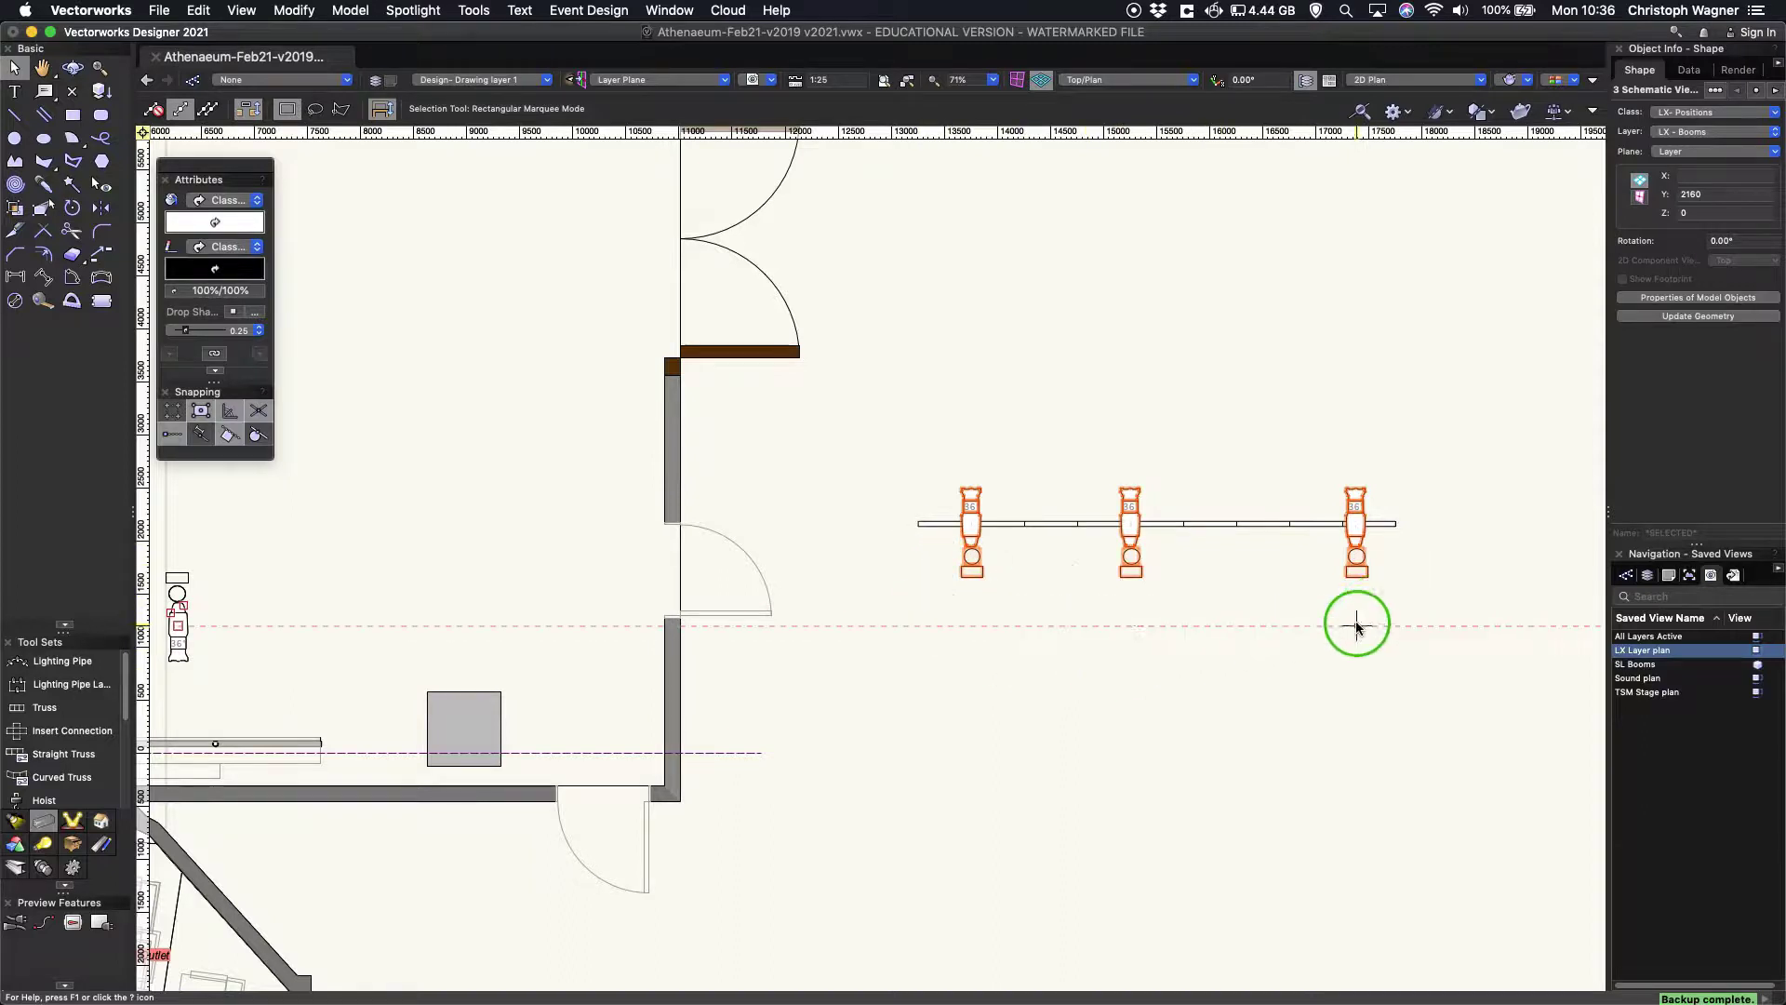
left_click(1020, 628)
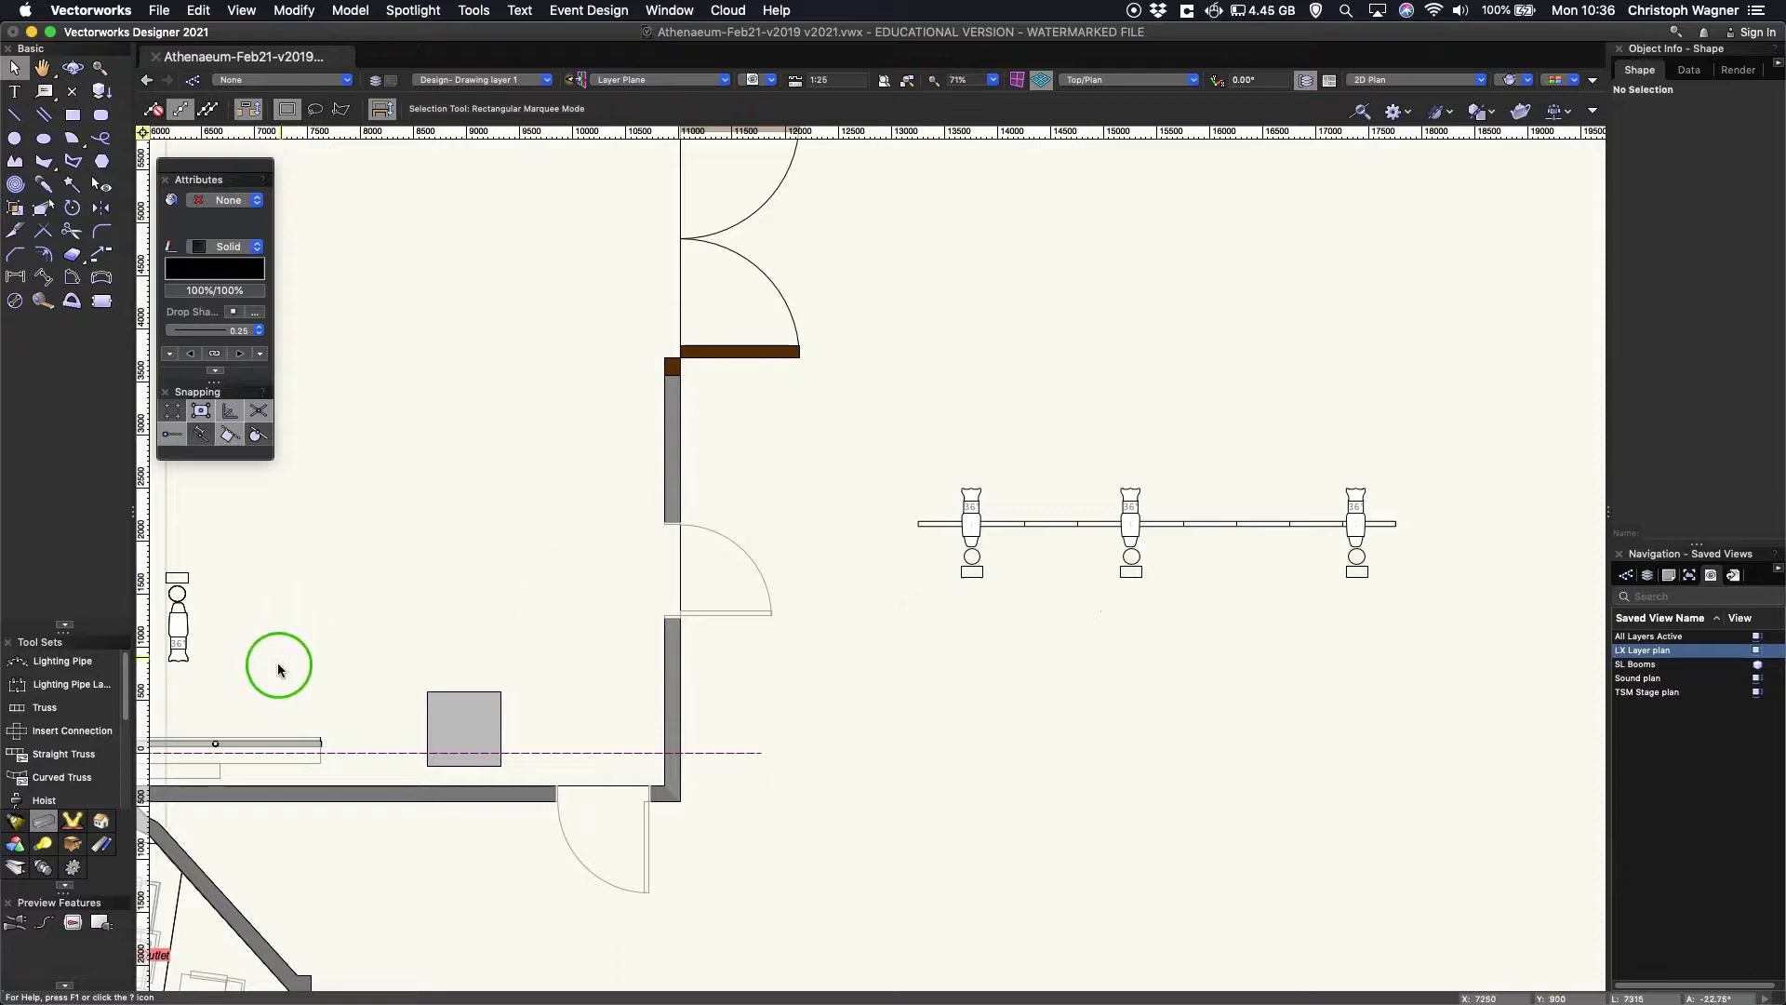
left_click(41, 964)
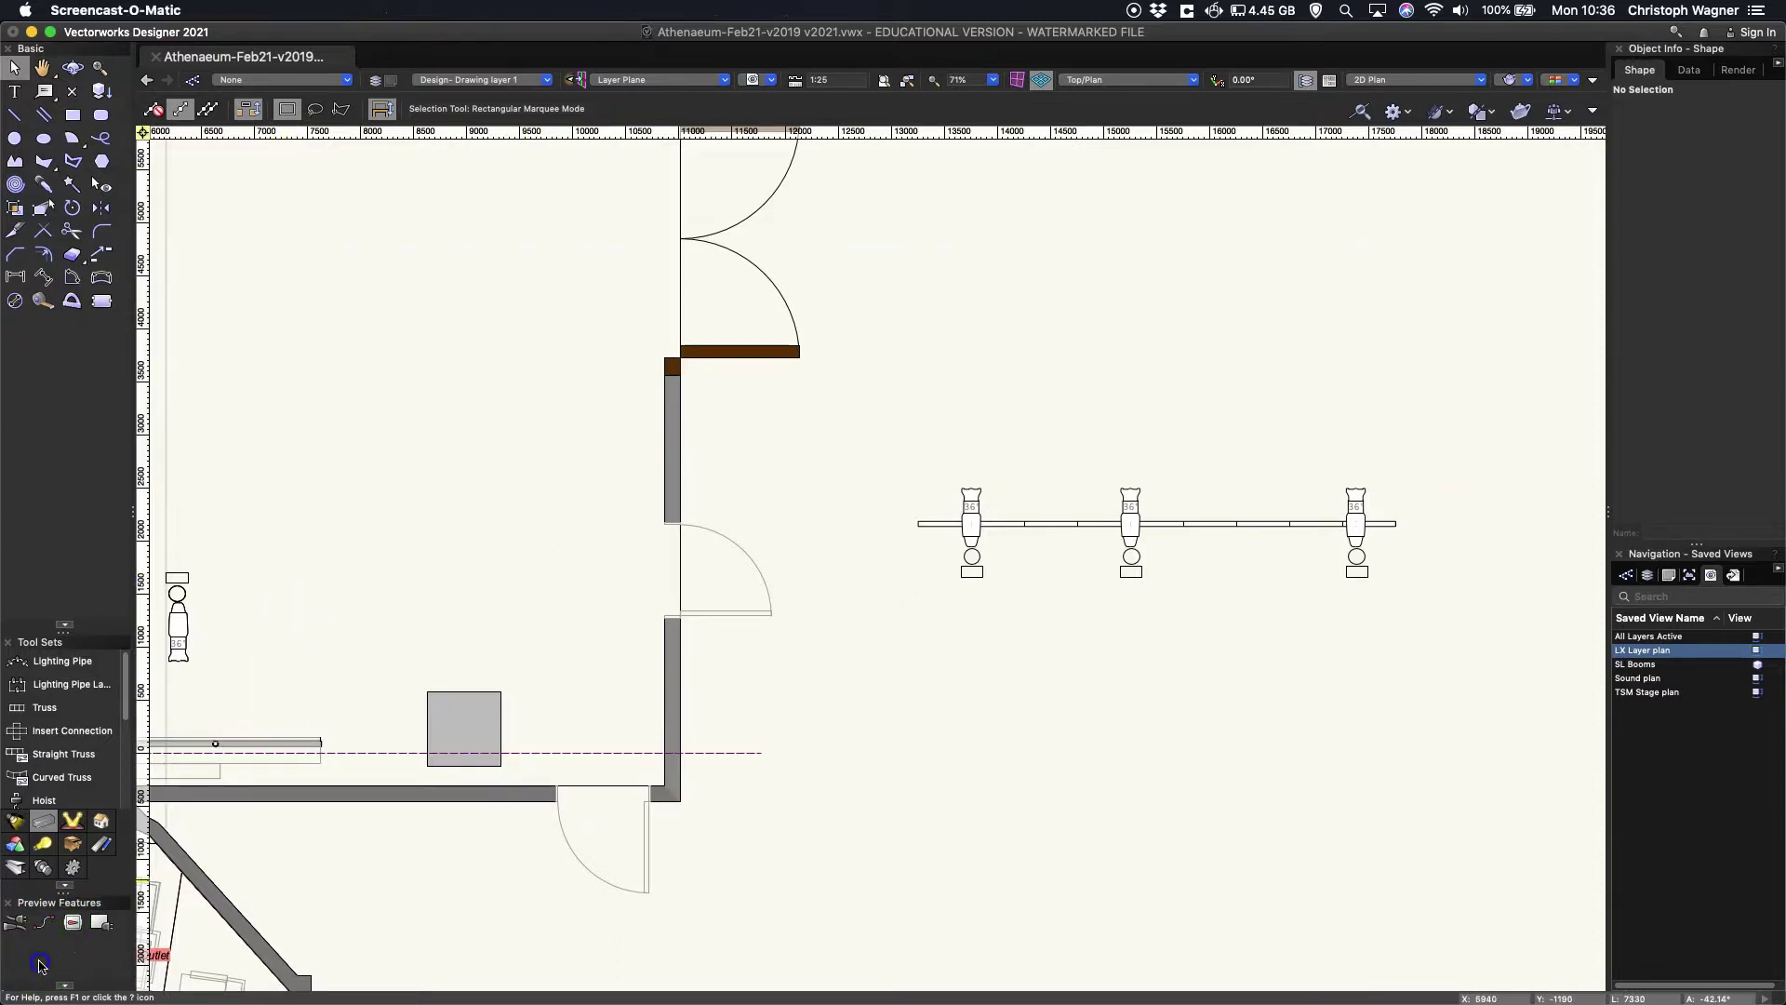